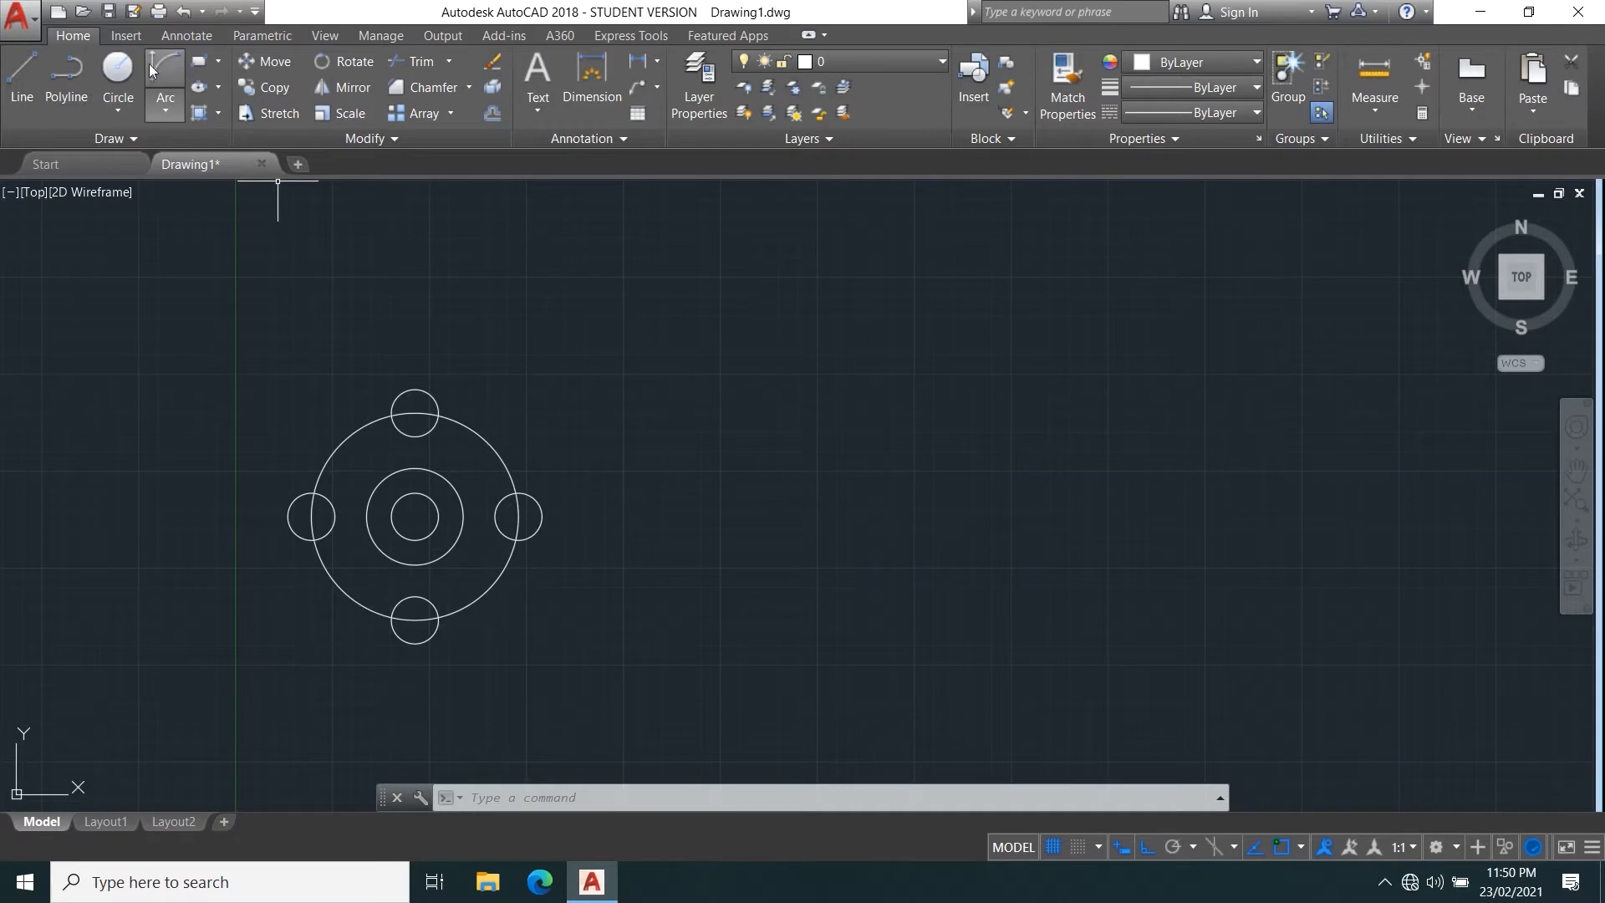
Draw the bar's horizontal upper edge beside the circle pattern, including a shallow rectangular notch, as connected straight lines.
{"action": "left_click", "coordinate": [46, 68]}
{"action": "middle_click_drag", "start_coordinate": [591, 465], "coordinate": [454, 398]}
{"action": "left_click", "coordinate": [27, 79]}
{"action": "middle_click_drag", "start_coordinate": [699, 423], "coordinate": [626, 487]}
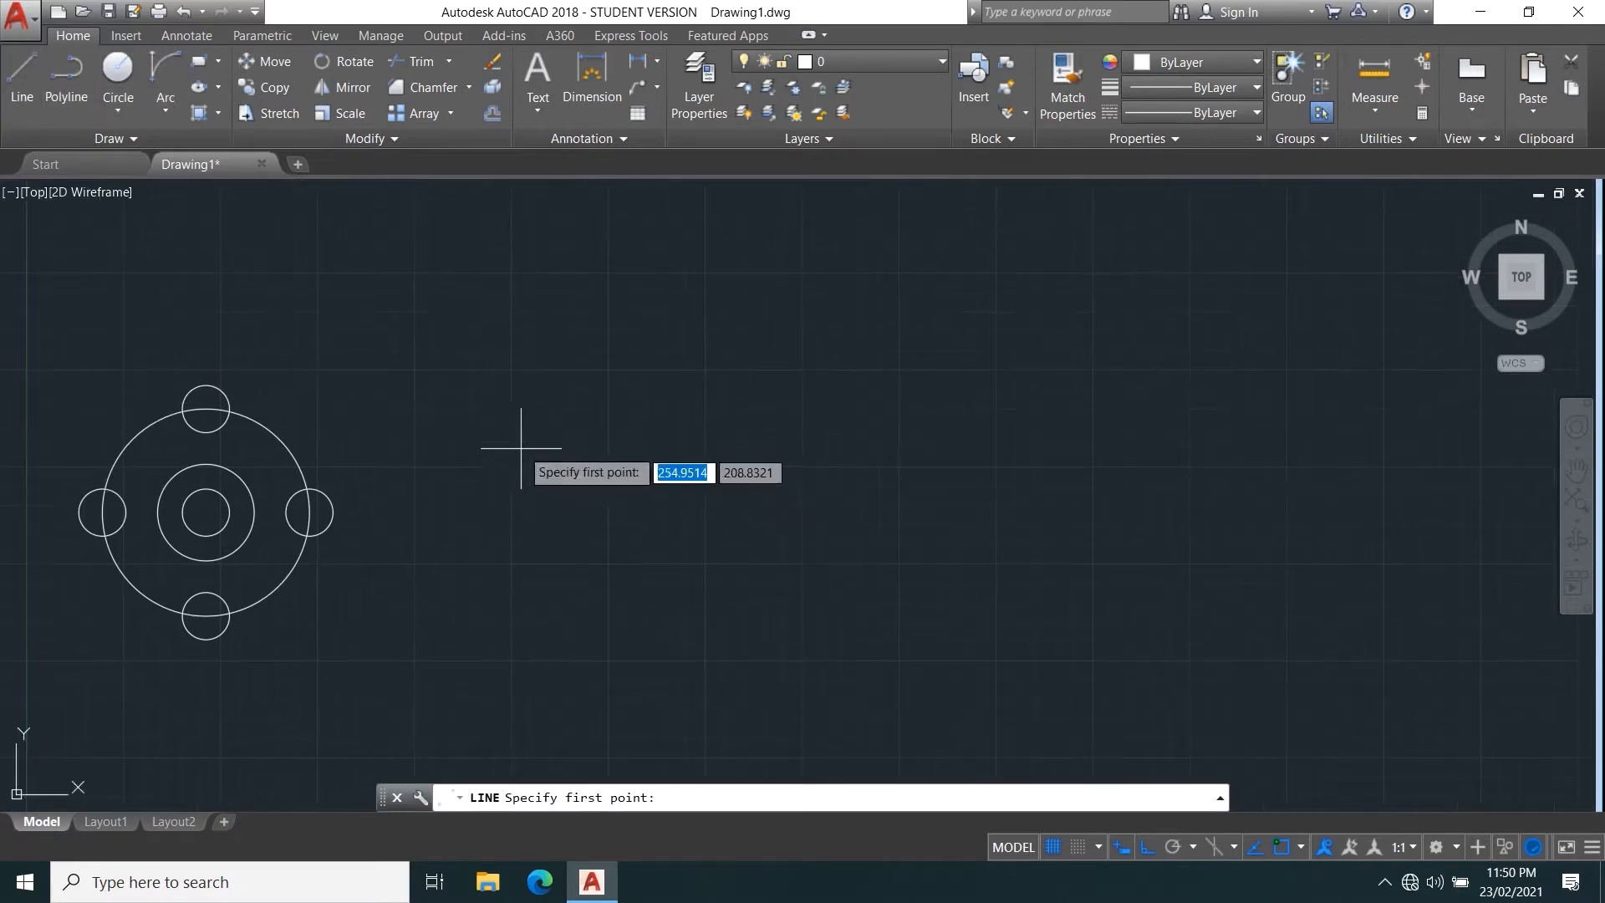
{"action": "left_click", "coordinate": [521, 446]}
{"action": "left_click", "coordinate": [706, 473]}
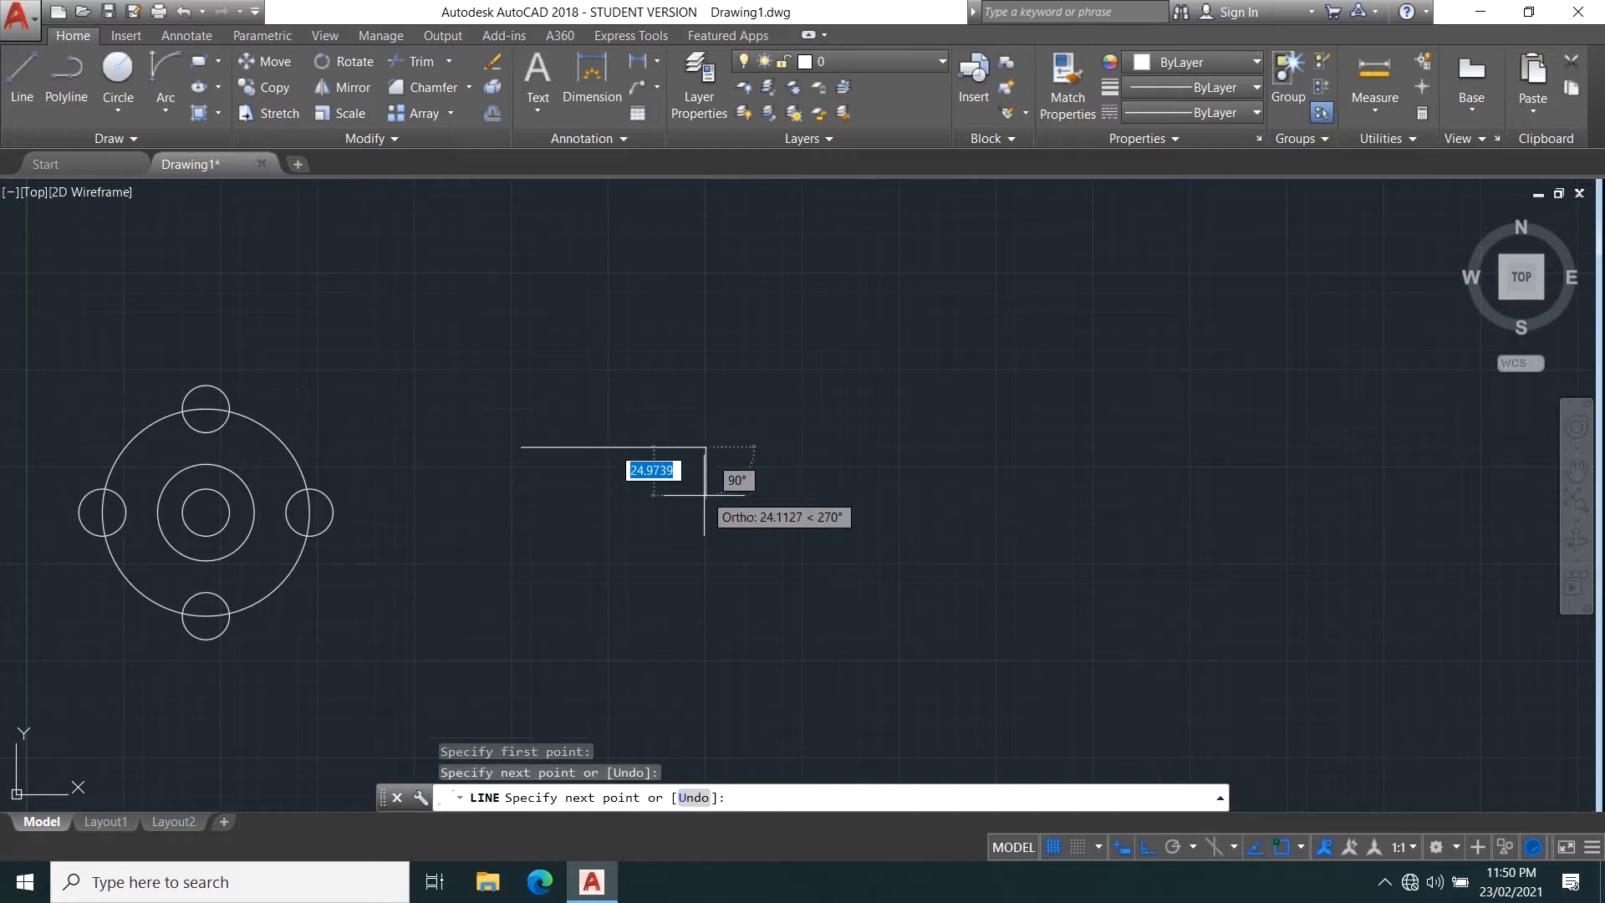
{"action": "left_click", "coordinate": [706, 473]}
{"action": "left_click", "coordinate": [751, 473]}
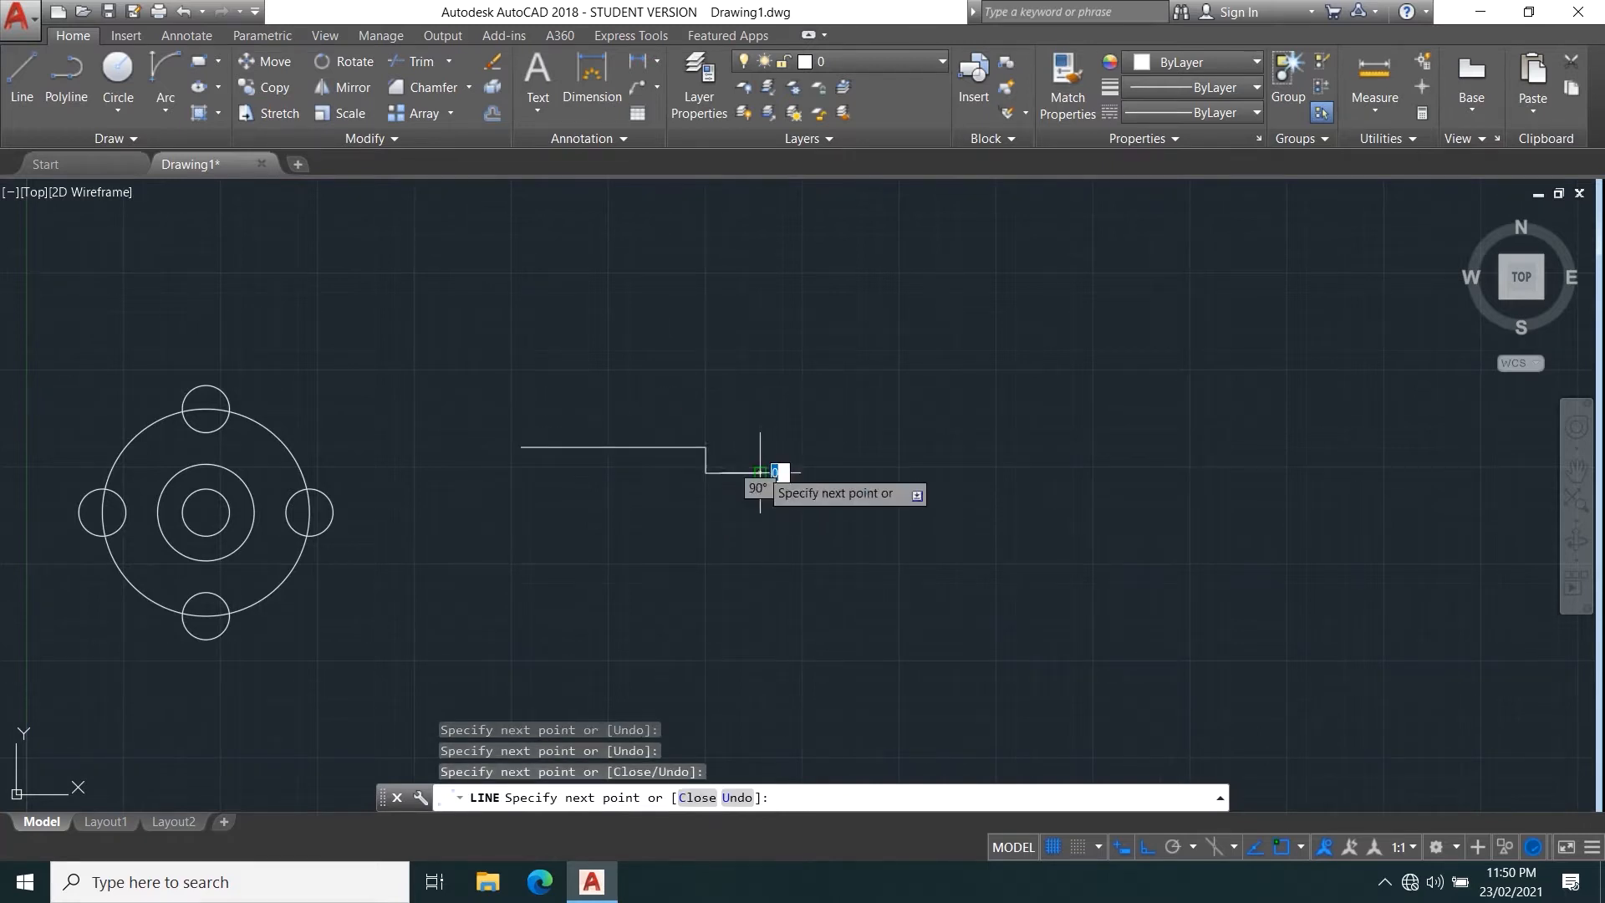
{"action": "left_click", "coordinate": [755, 446]}
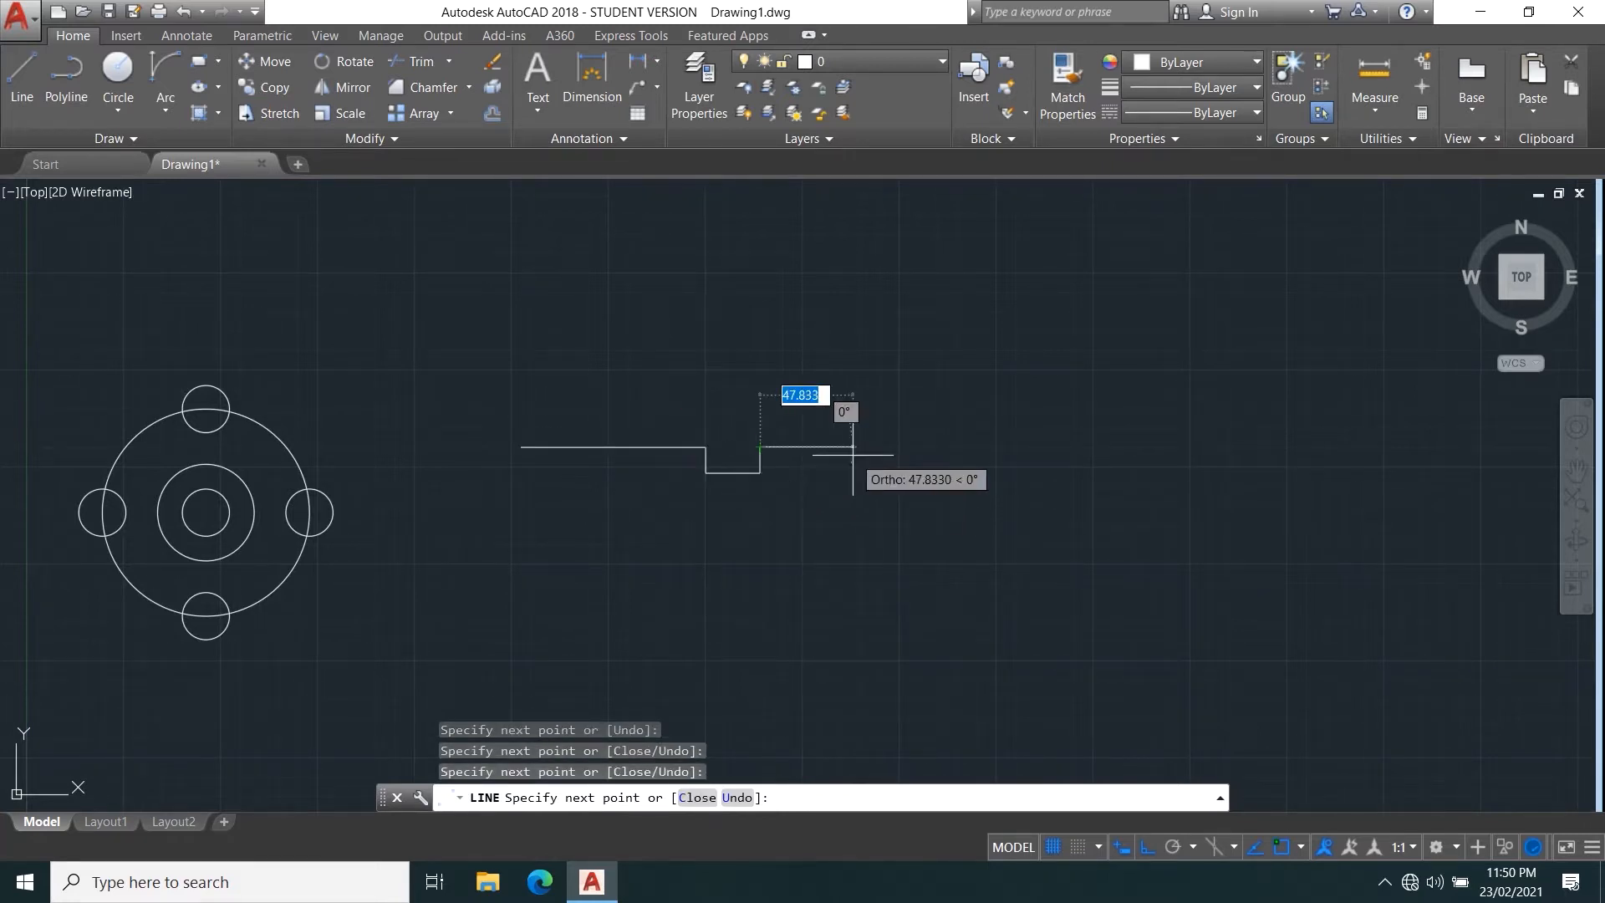
Complete the notched bar outline with the remaining upper edge, both vertical ends and the bottom edge, closing it at the first point.
{"action": "left_click", "coordinate": [879, 446]}
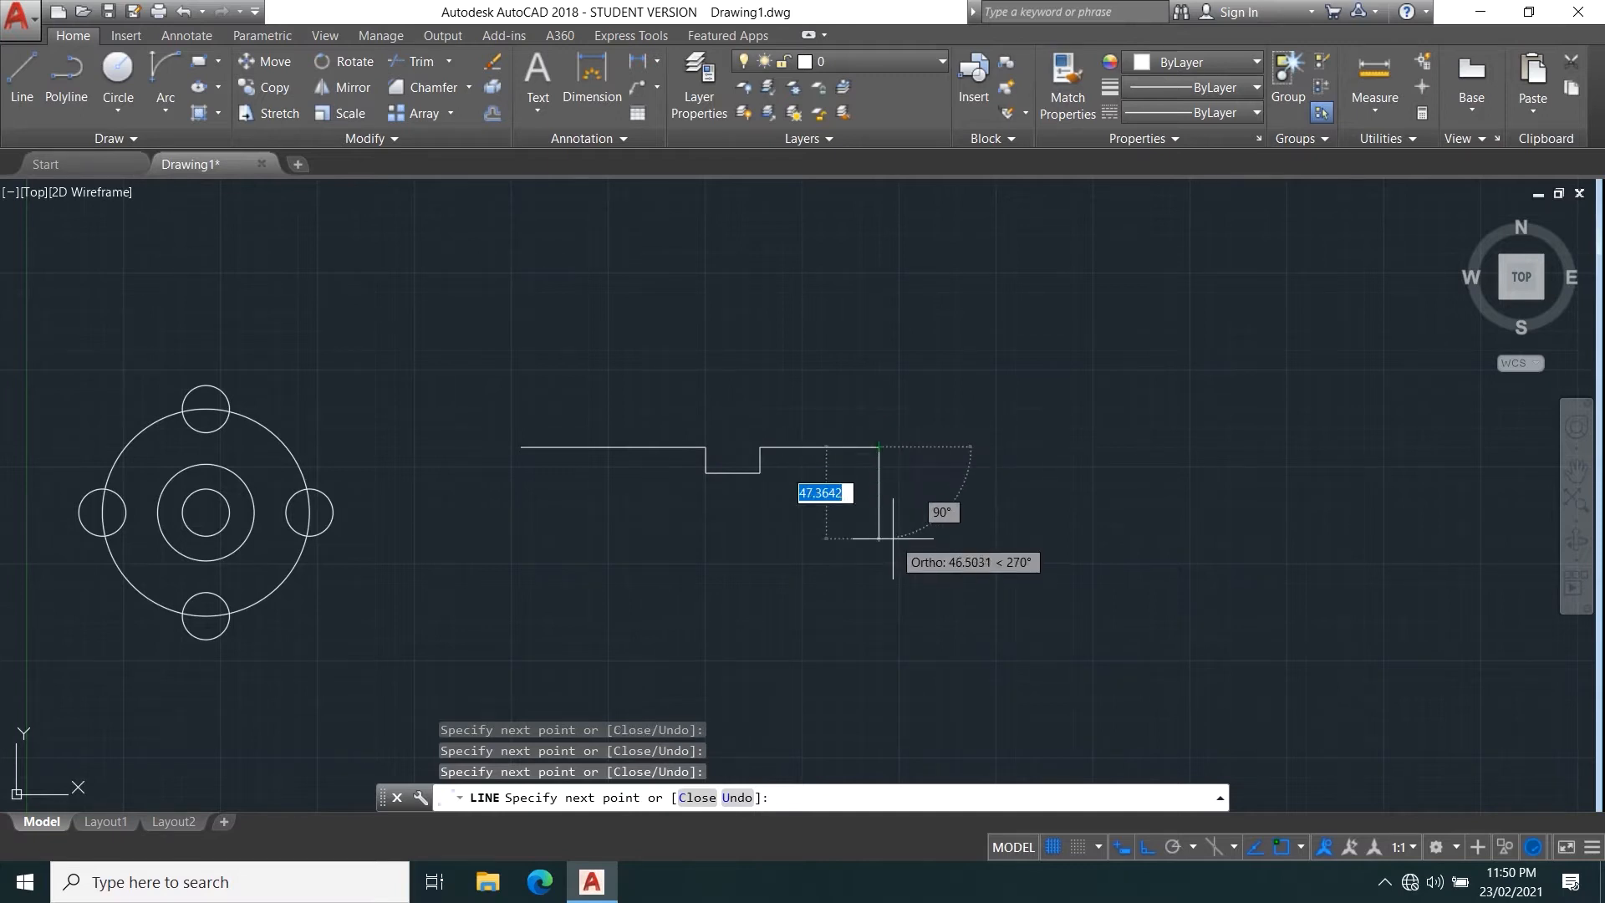
{"action": "left_click", "coordinate": [879, 530]}
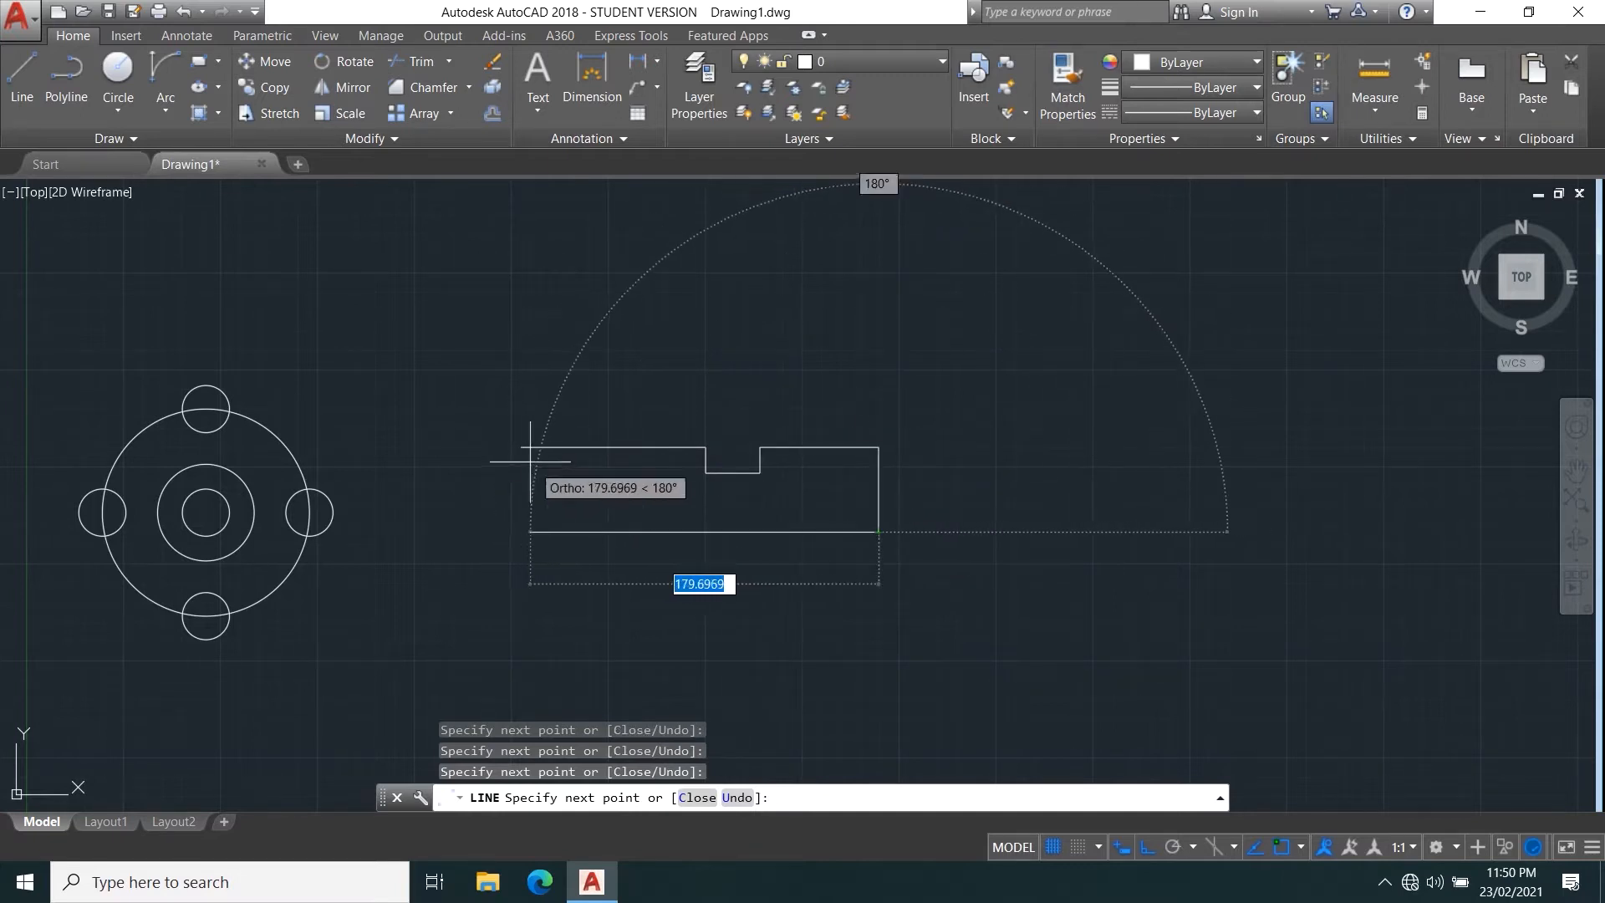
{"action": "left_click", "coordinate": [522, 531]}
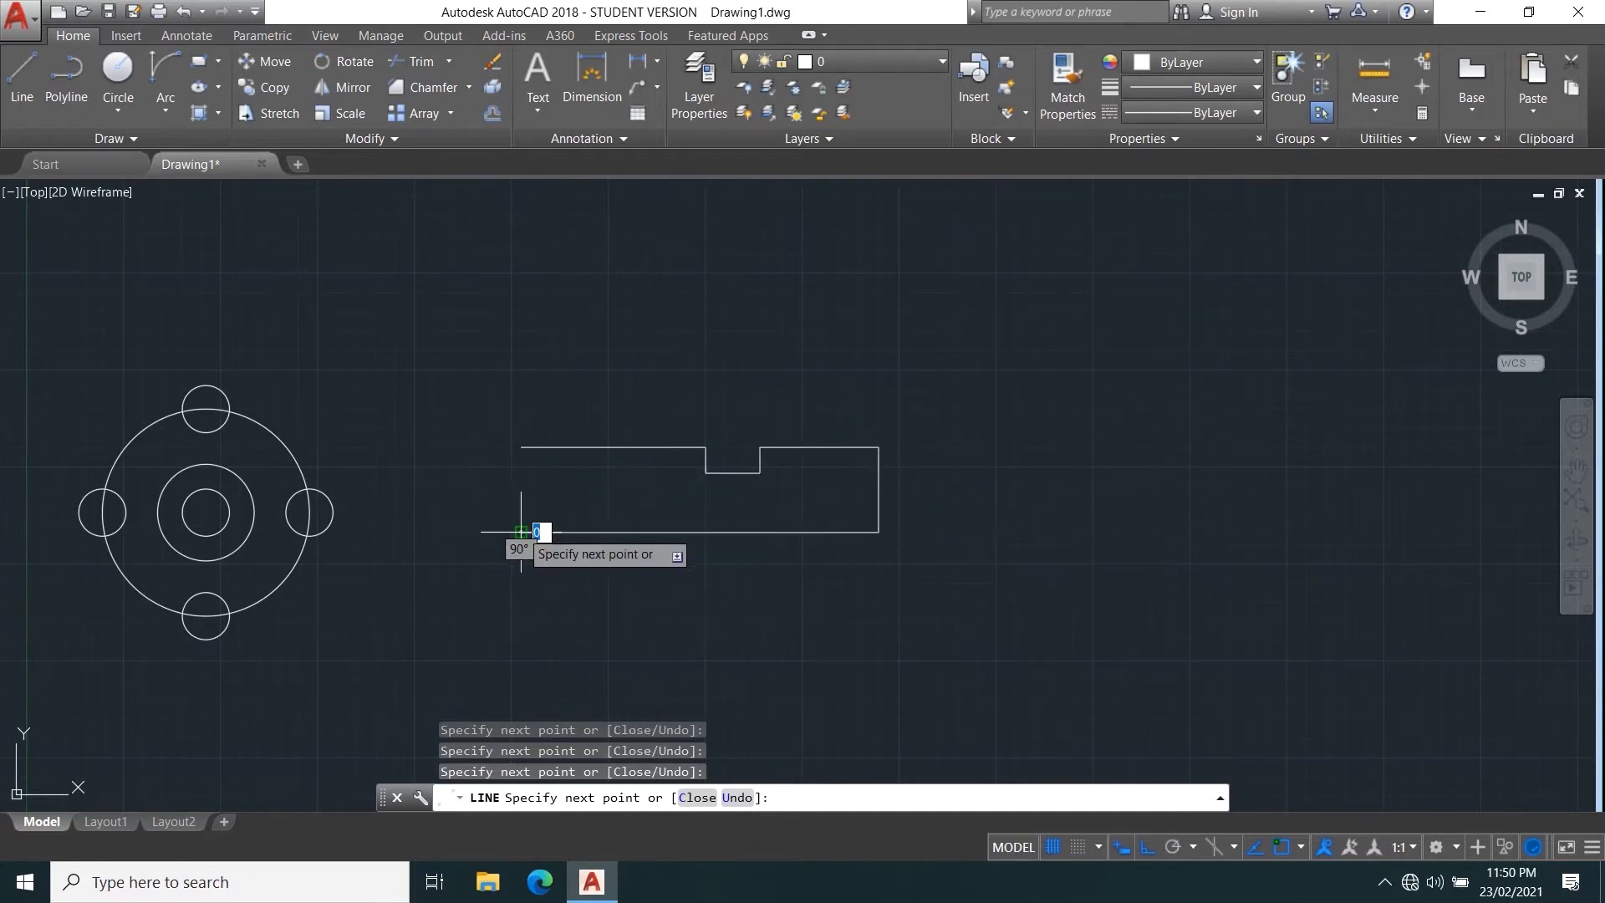
{"action": "left_click", "coordinate": [521, 446]}
{"action": "right_click", "coordinate": [554, 357]}
{"action": "left_click", "coordinate": [585, 368]}
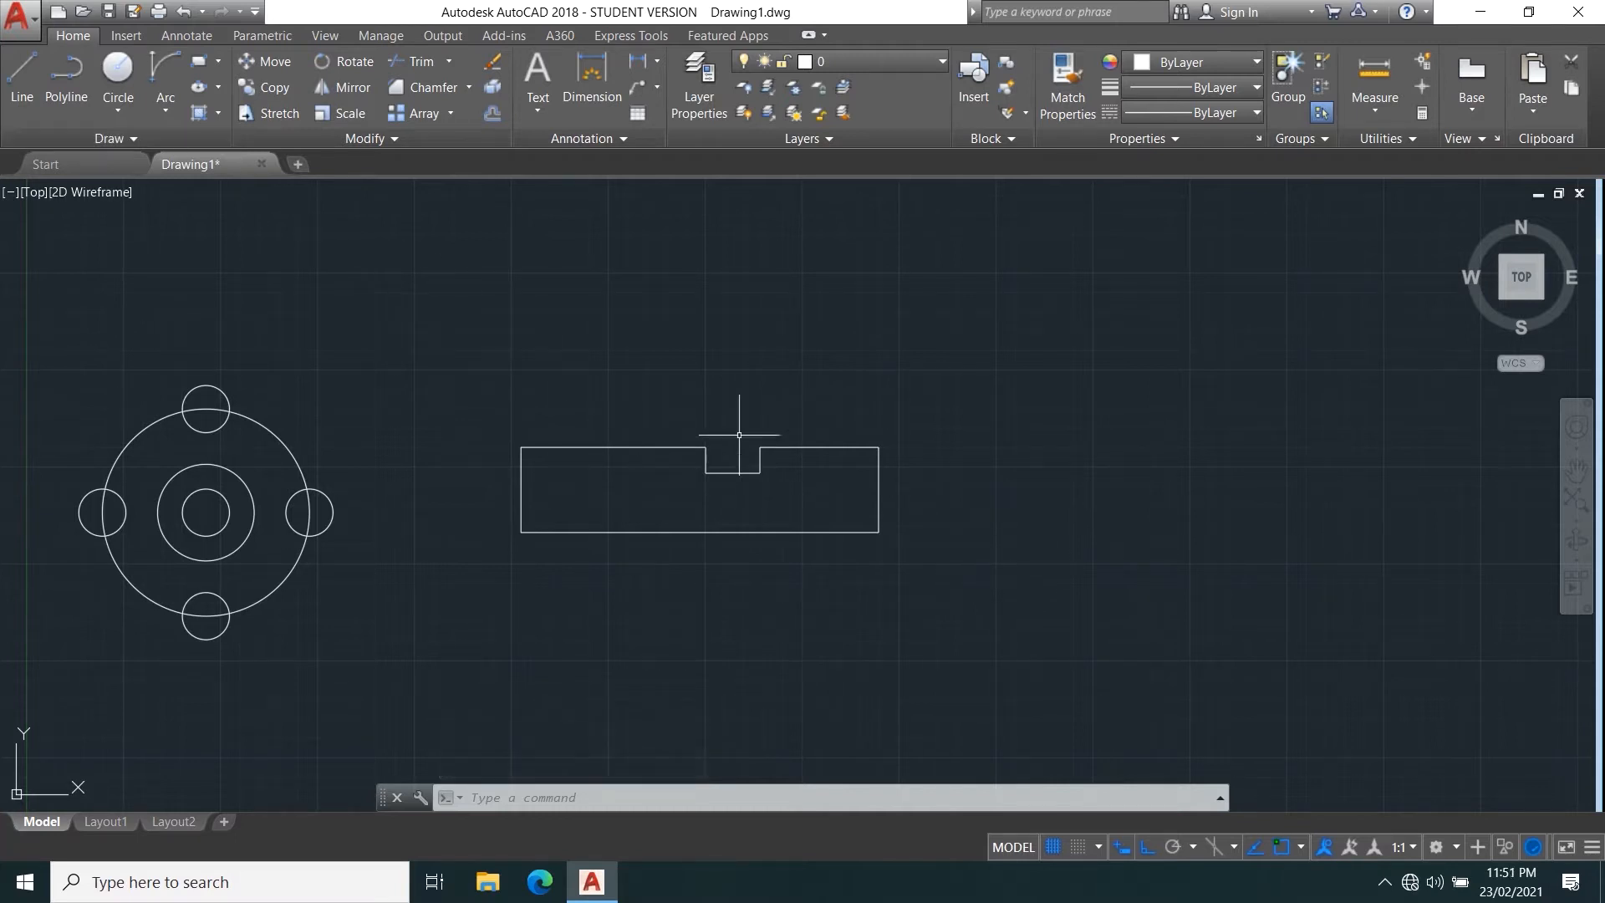
Add an outward-bulging semicircular arc between the corners of the bar's right end using Start, End, Direction.
{"action": "left_click", "coordinate": [166, 106]}
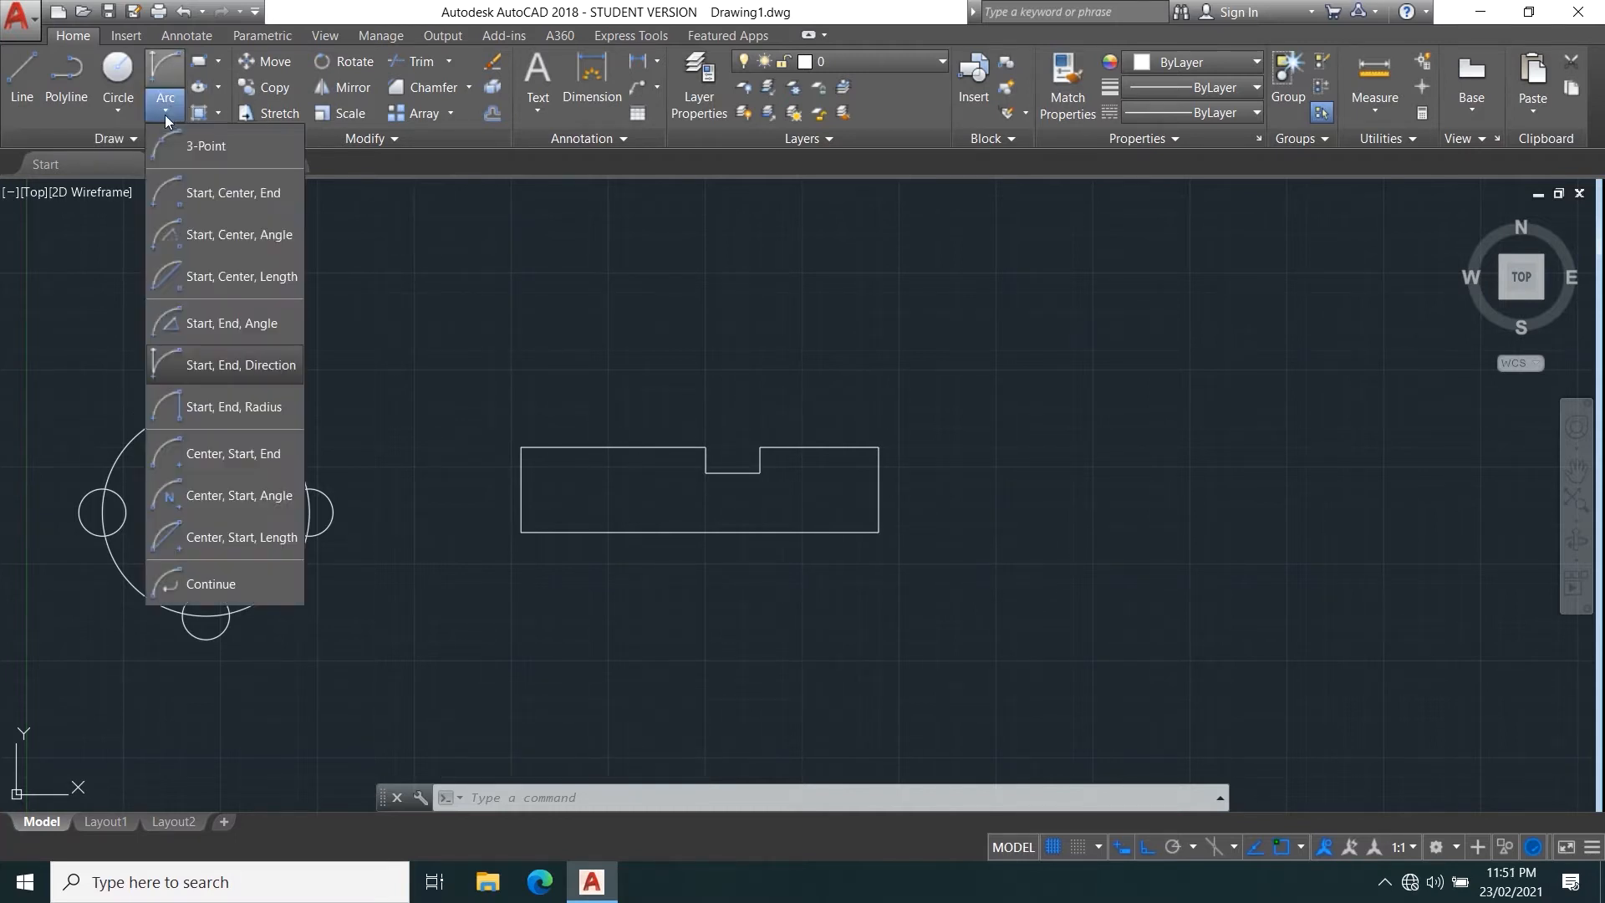
{"action": "left_click", "coordinate": [224, 368]}
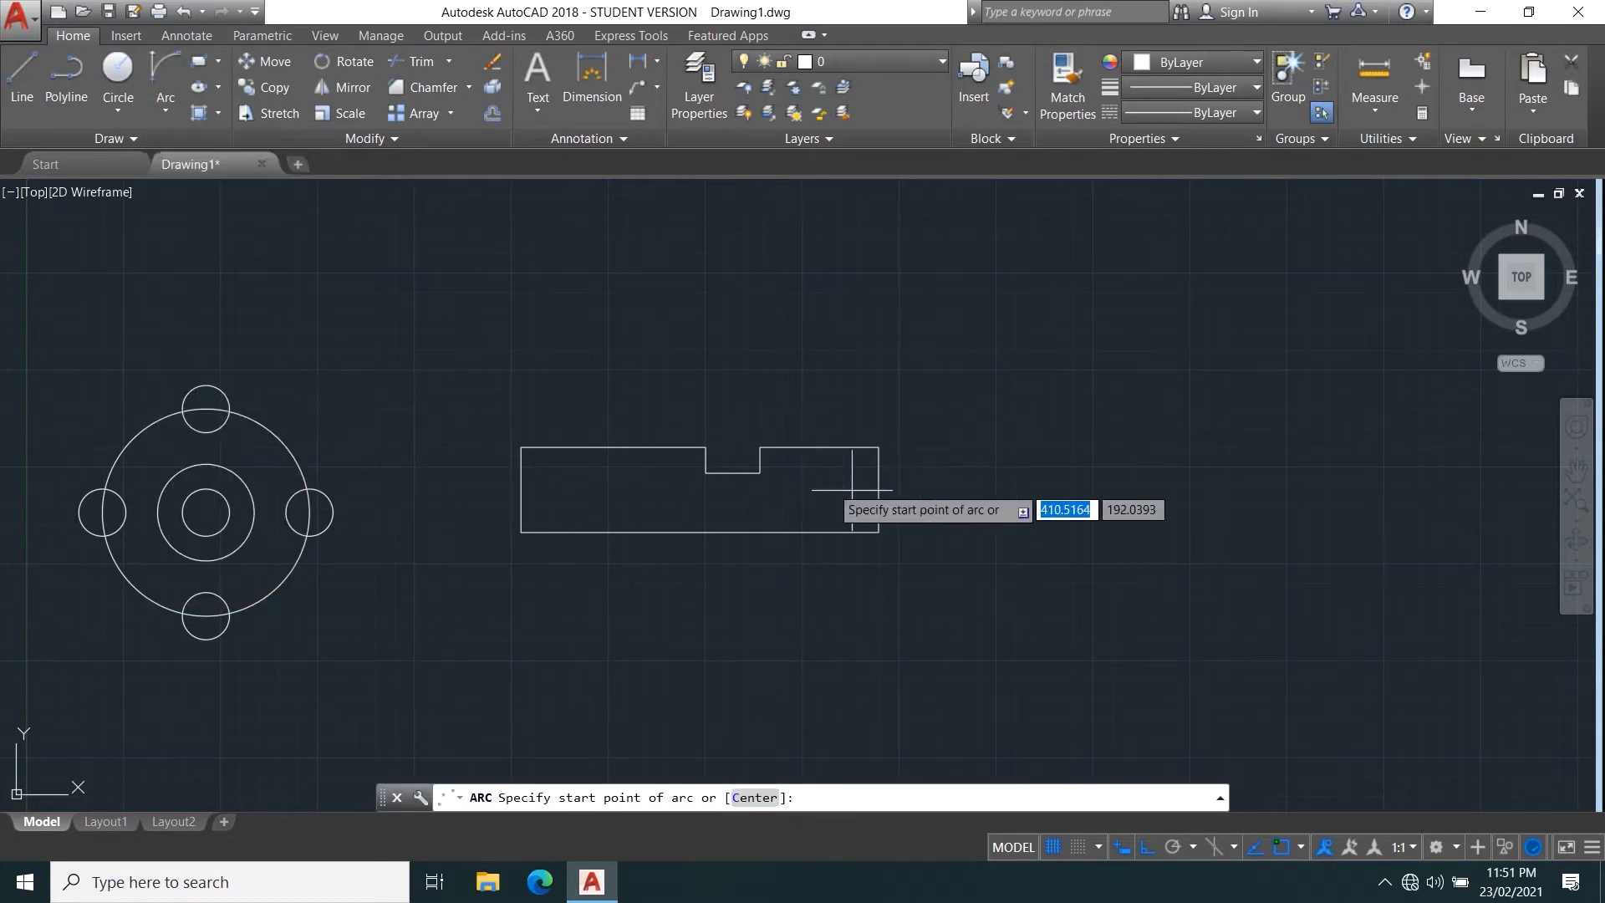
{"action": "left_click", "coordinate": [879, 448]}
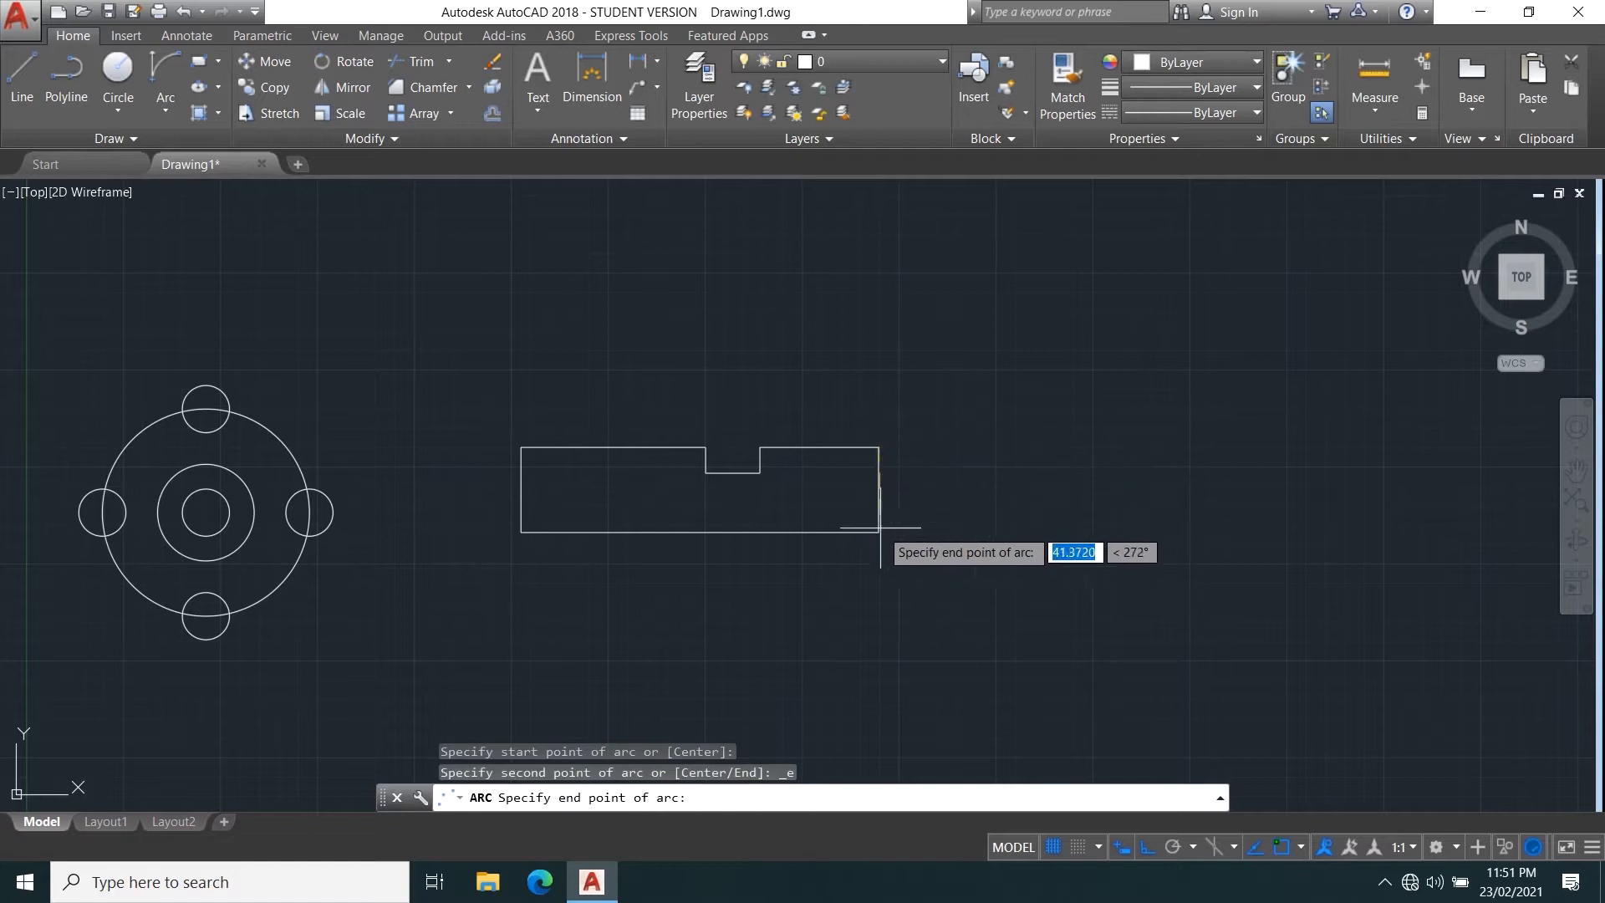
{"action": "left_click", "coordinate": [879, 532]}
{"action": "left_click", "coordinate": [932, 471]}
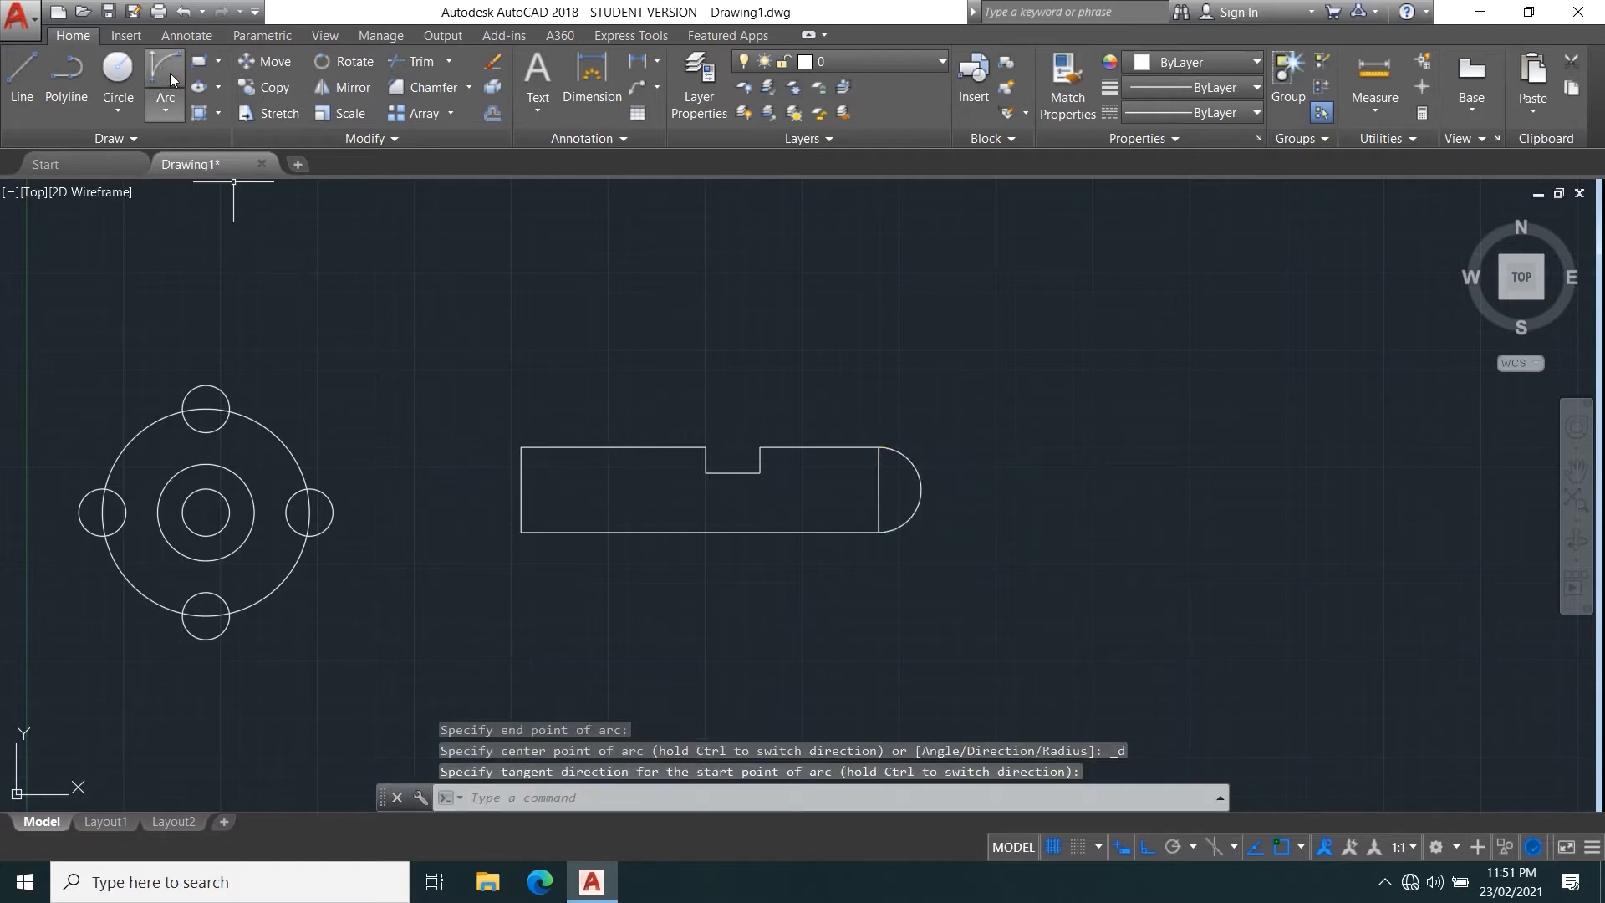
Add a matching outward-bulging Start, End, Direction arc between the corners of the bar's left end.
{"action": "left_click", "coordinate": [166, 73]}
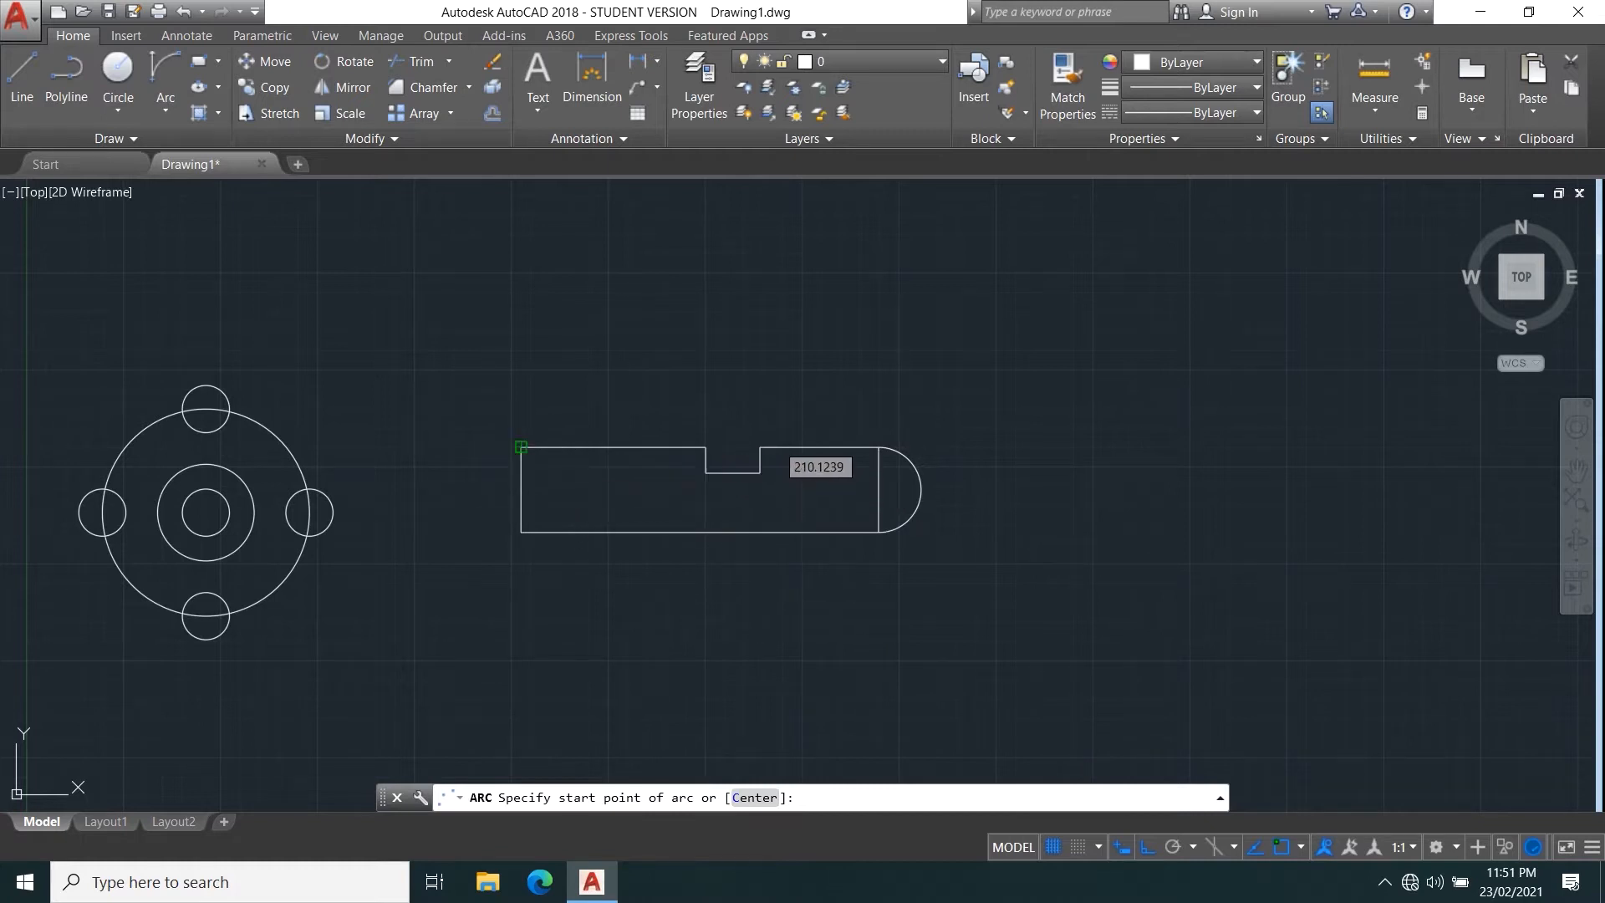
{"action": "left_click", "coordinate": [521, 447]}
{"action": "left_click", "coordinate": [521, 531]}
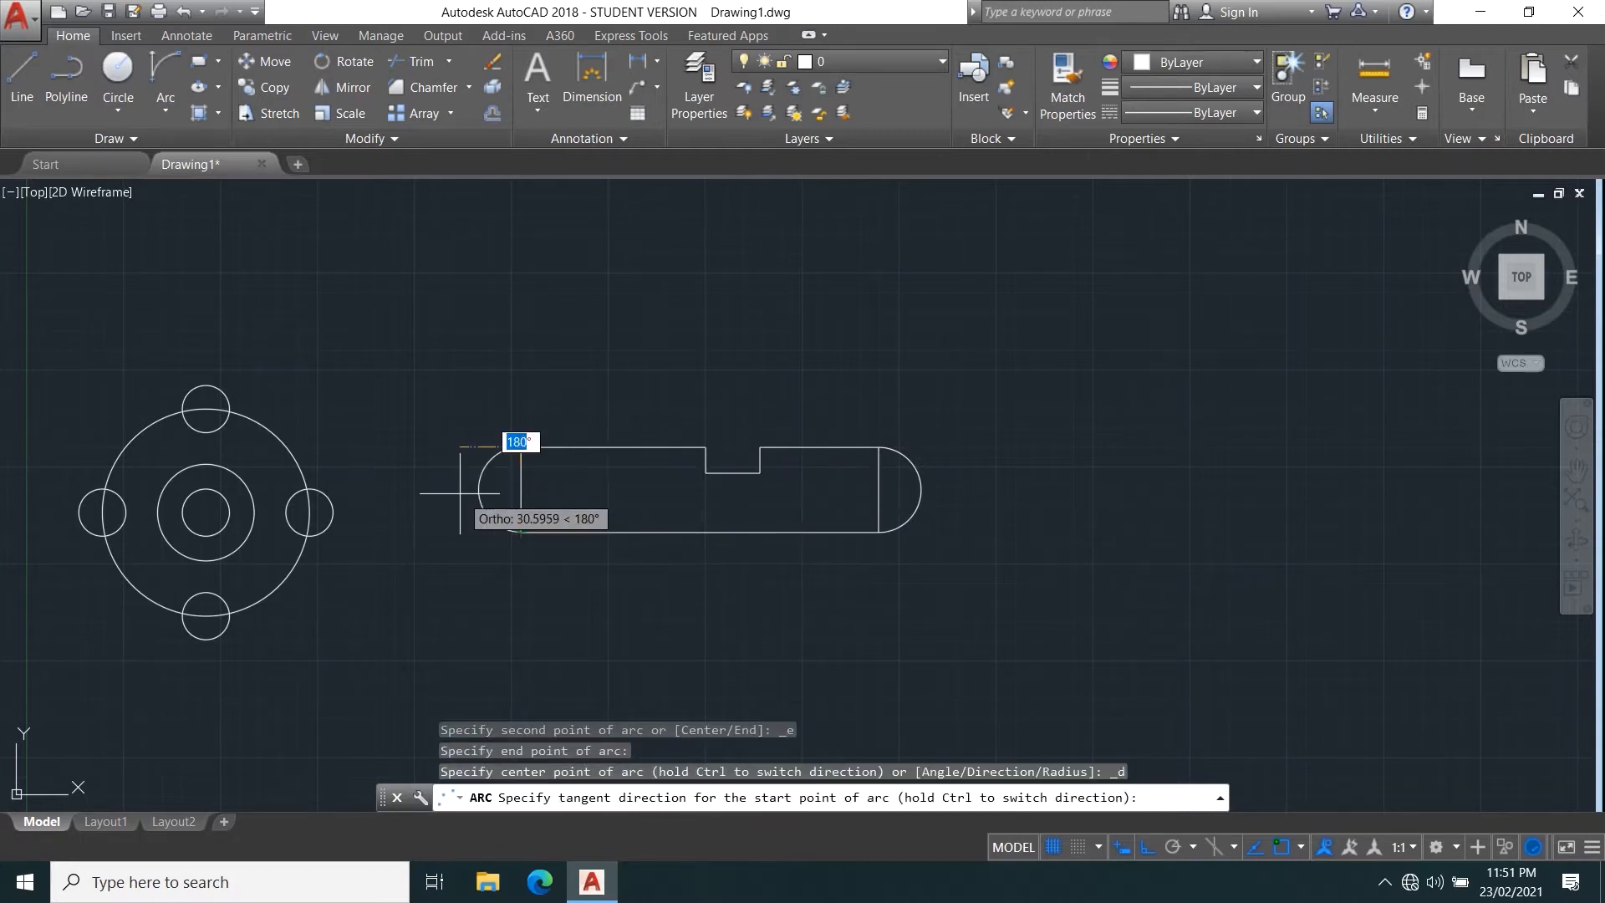
{"action": "left_click", "coordinate": [501, 455]}
Delete the two vertical end lines of the bar so only the arcs close its ends.
{"action": "left_click", "coordinate": [591, 504]}
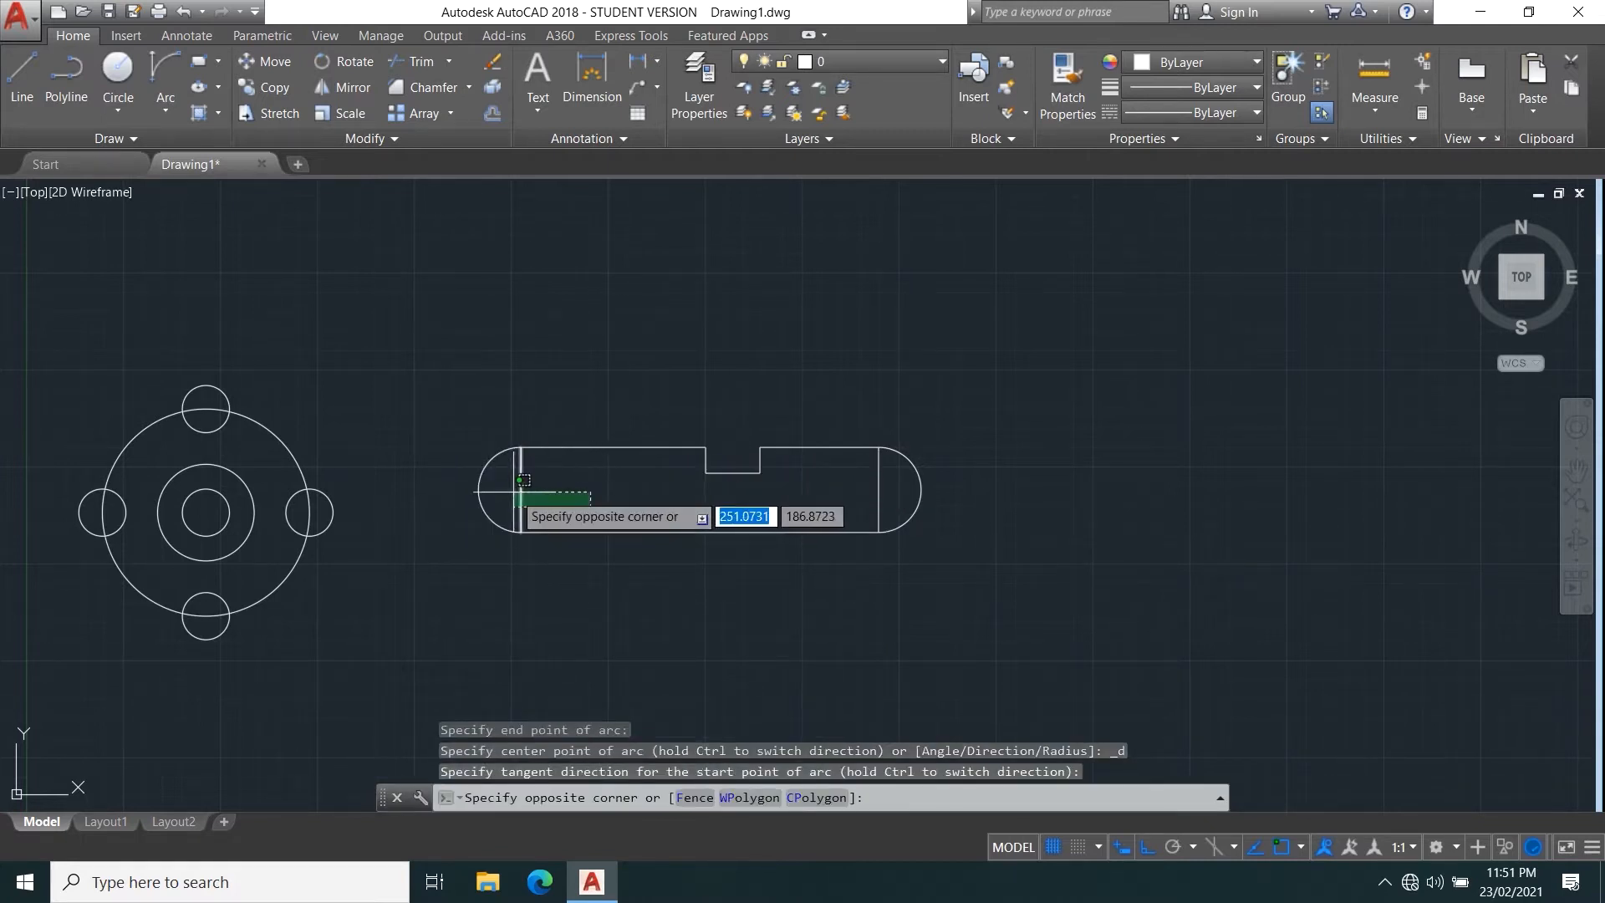
{"action": "left_click", "coordinate": [522, 480]}
{"action": "left_click", "coordinate": [878, 489]}
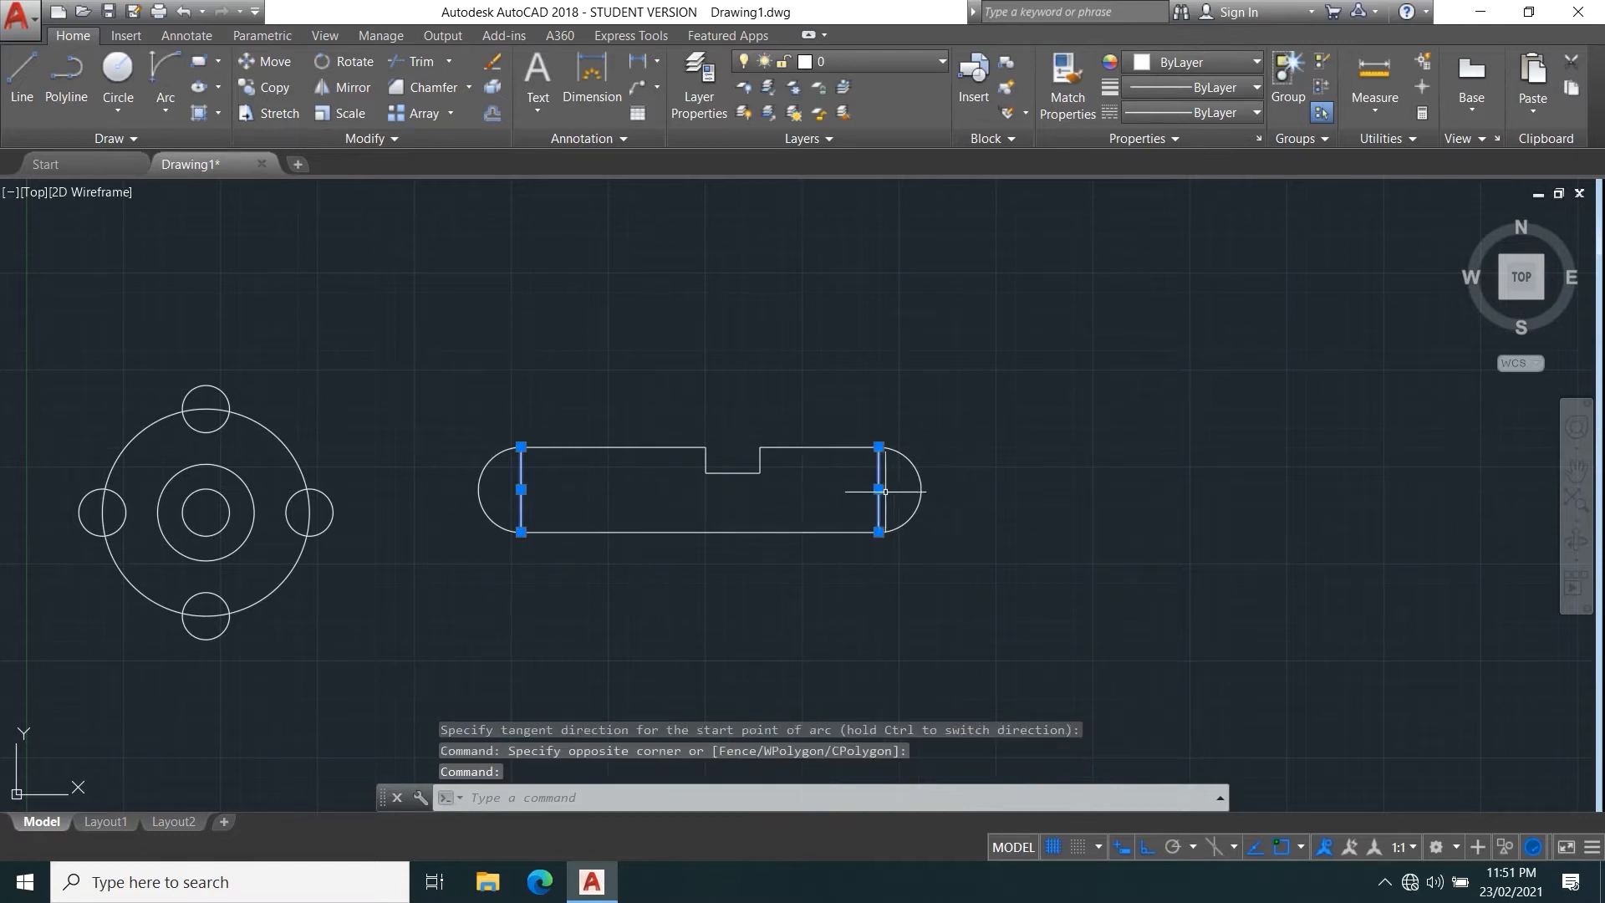
{"action": "key", "text": "Delete"}
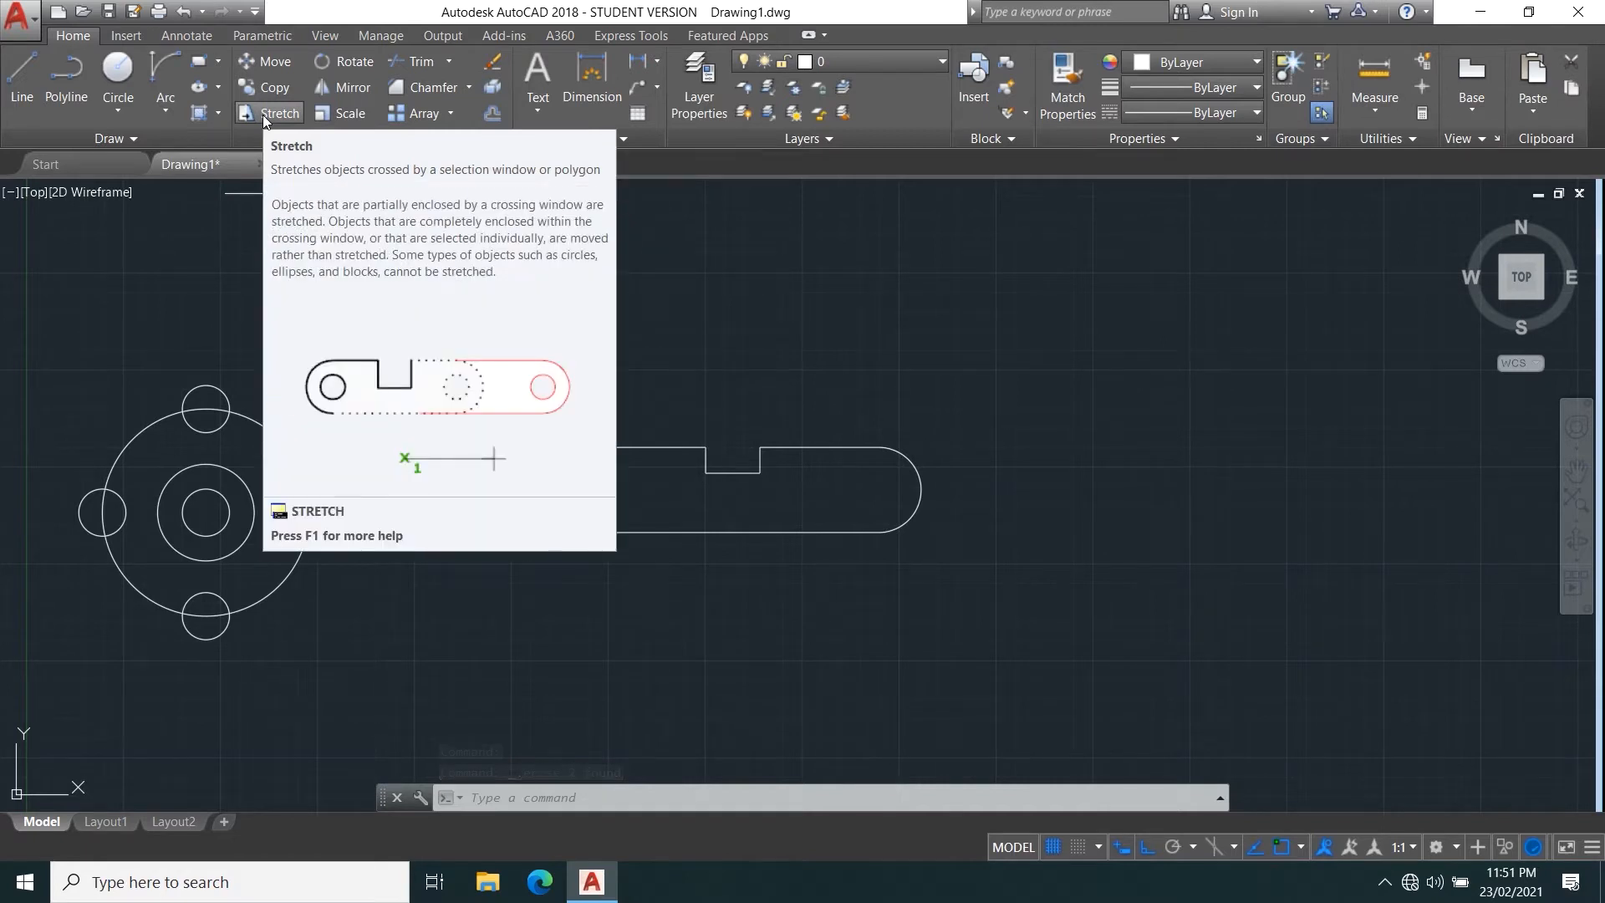
Draw circles centred on the bar's end arcs, with a radius of about 7.75 on the left and about 12.5 on the right.
{"action": "left_click", "coordinate": [116, 66]}
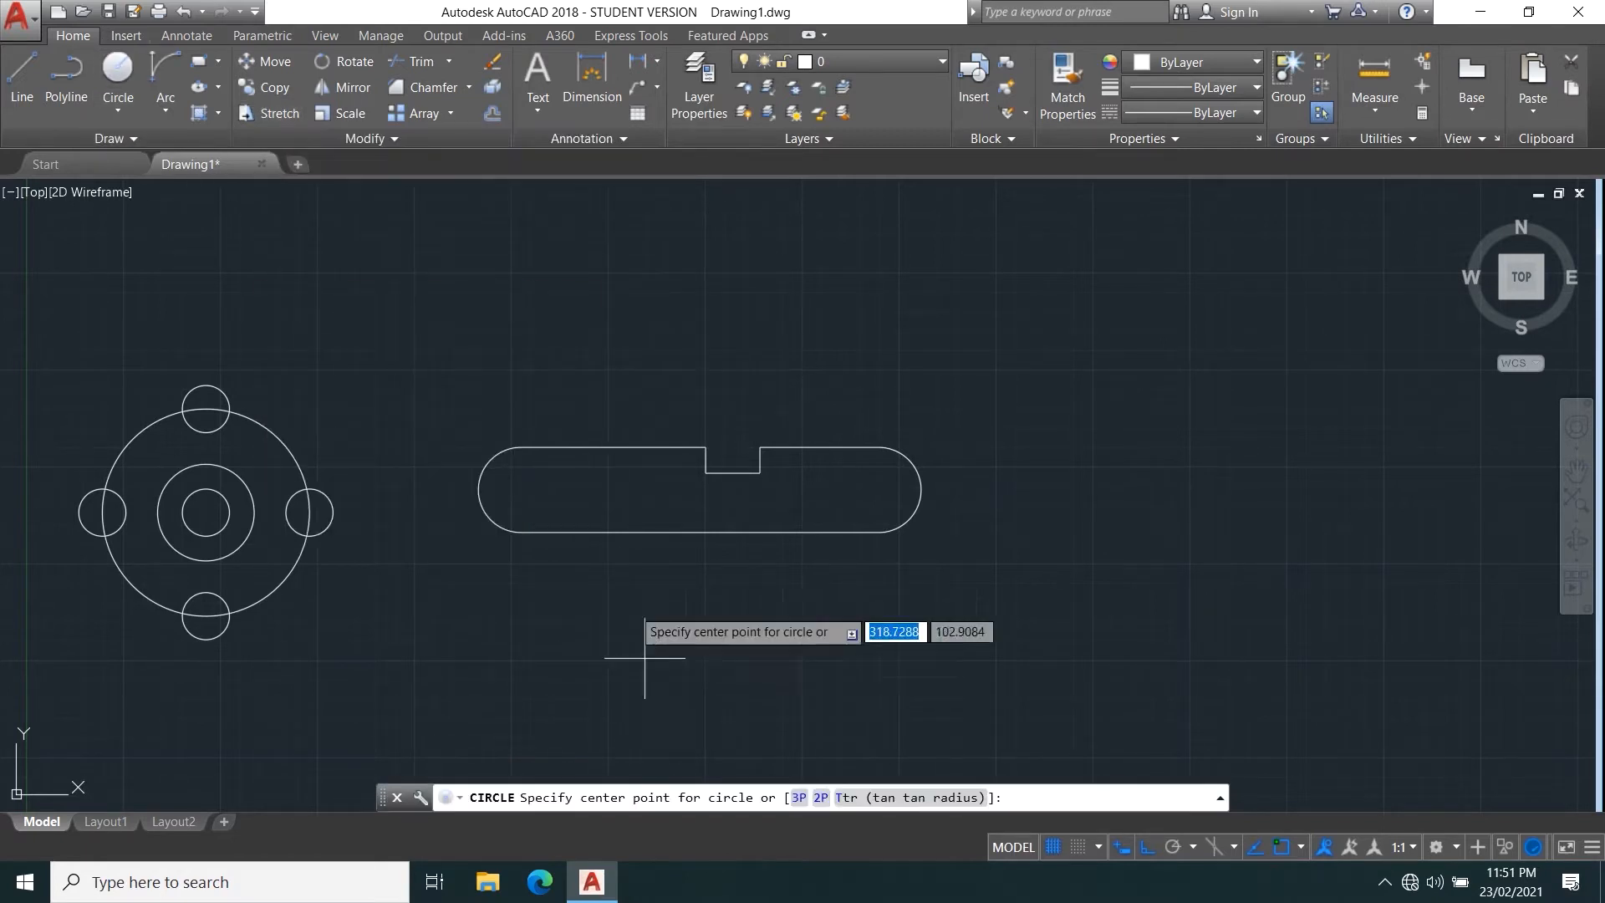
{"action": "left_click", "coordinate": [521, 489]}
{"action": "left_click", "coordinate": [534, 504]}
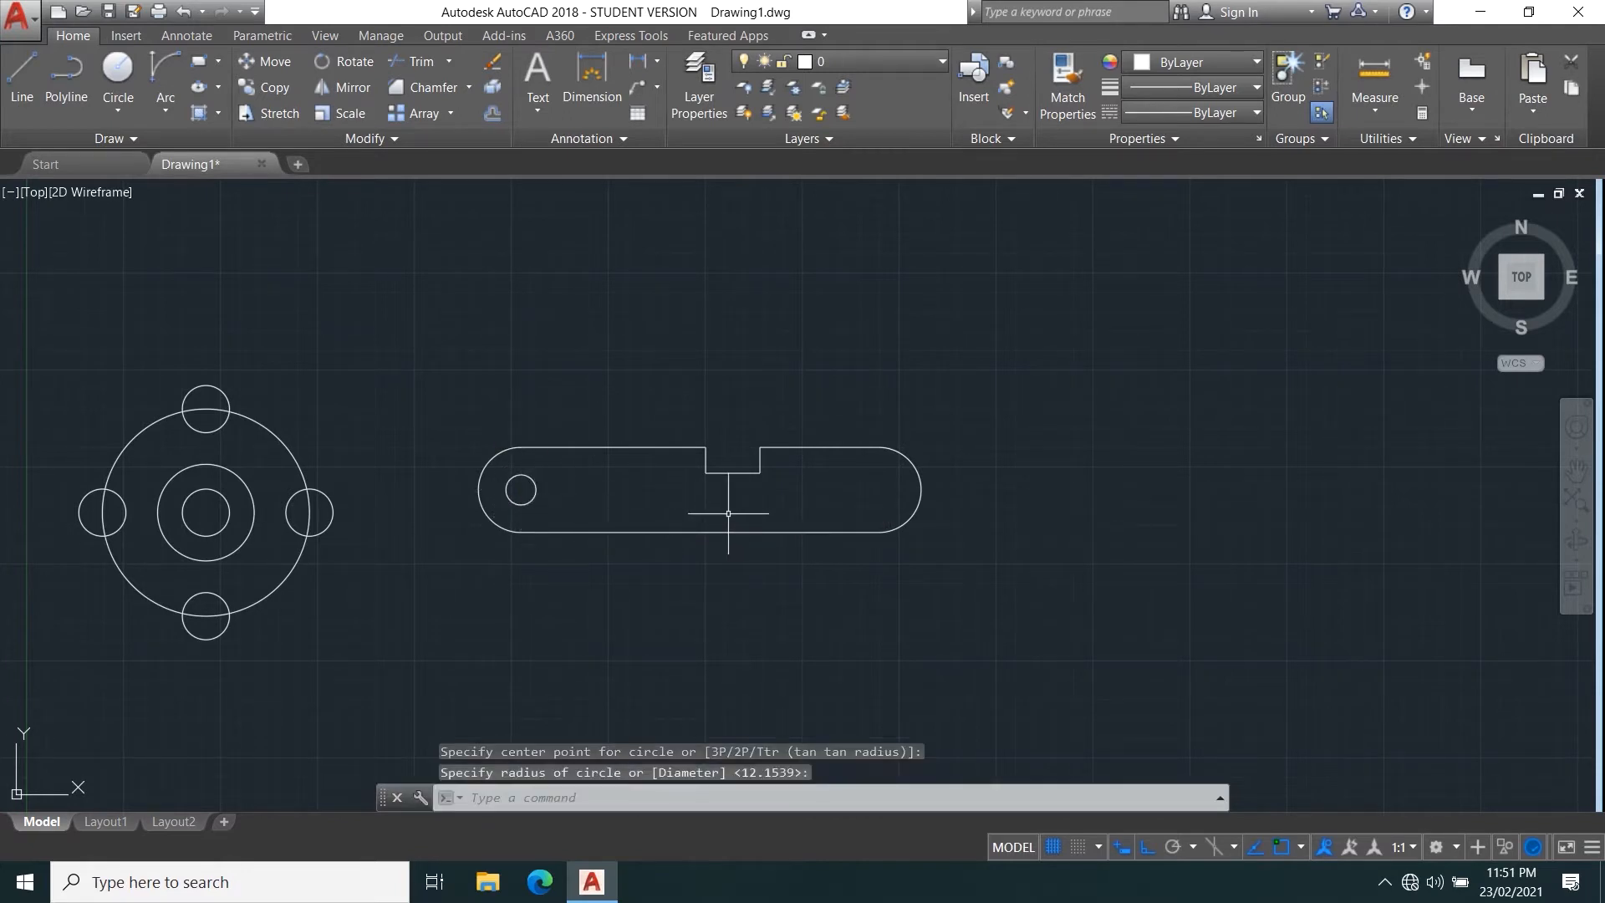
{"action": "key", "text": "Return"}
{"action": "left_click", "coordinate": [879, 490]}
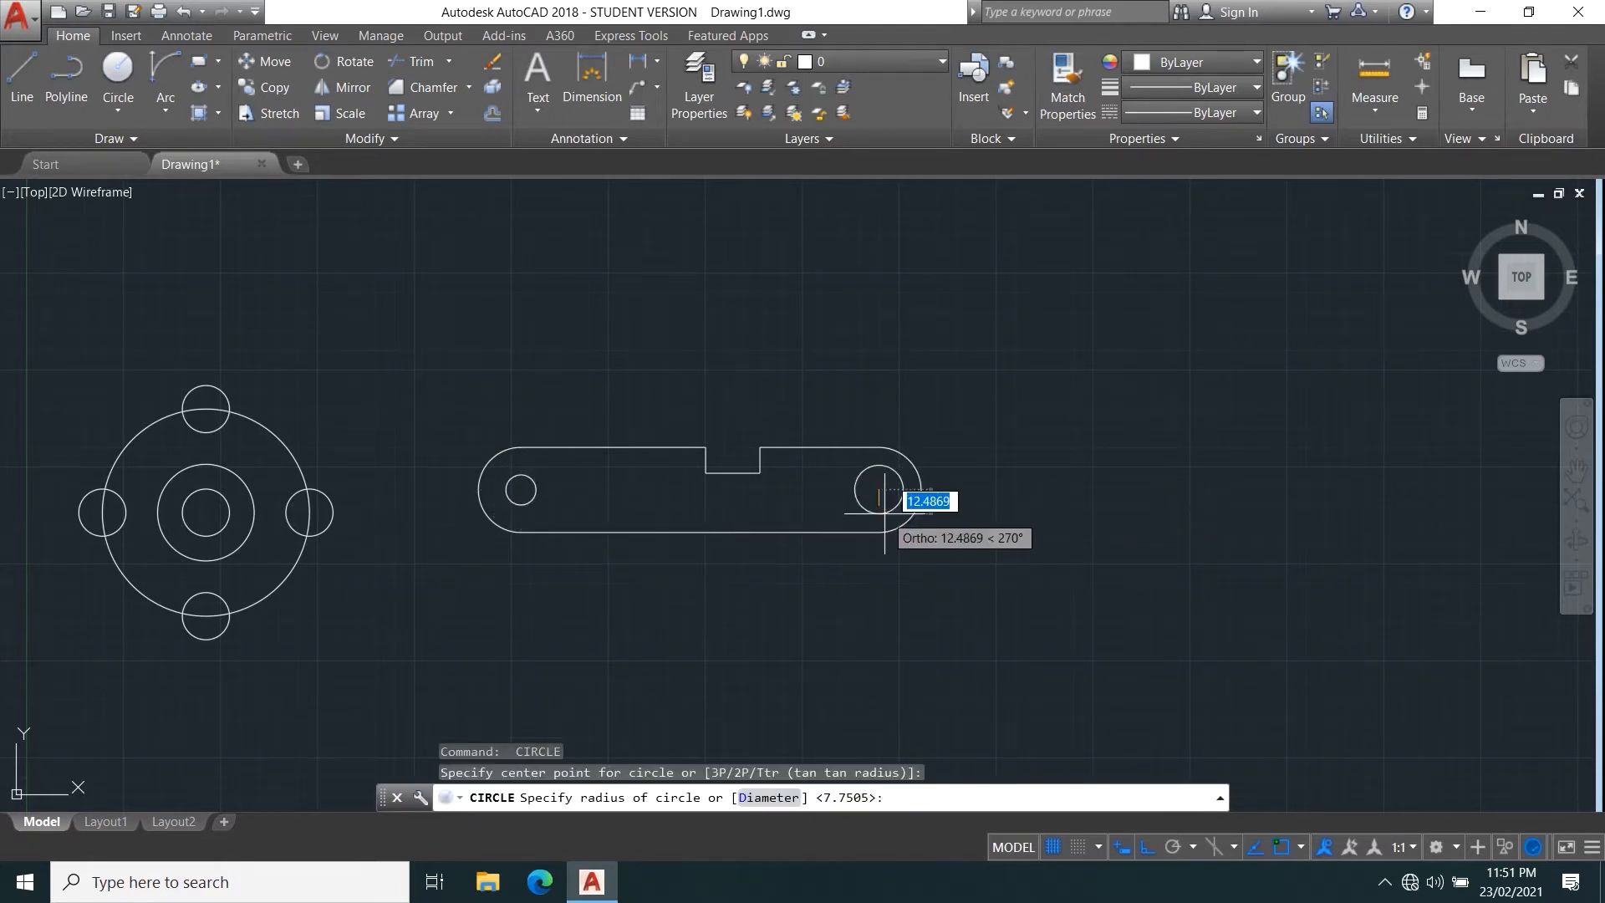
{"action": "left_click", "coordinate": [885, 512]}
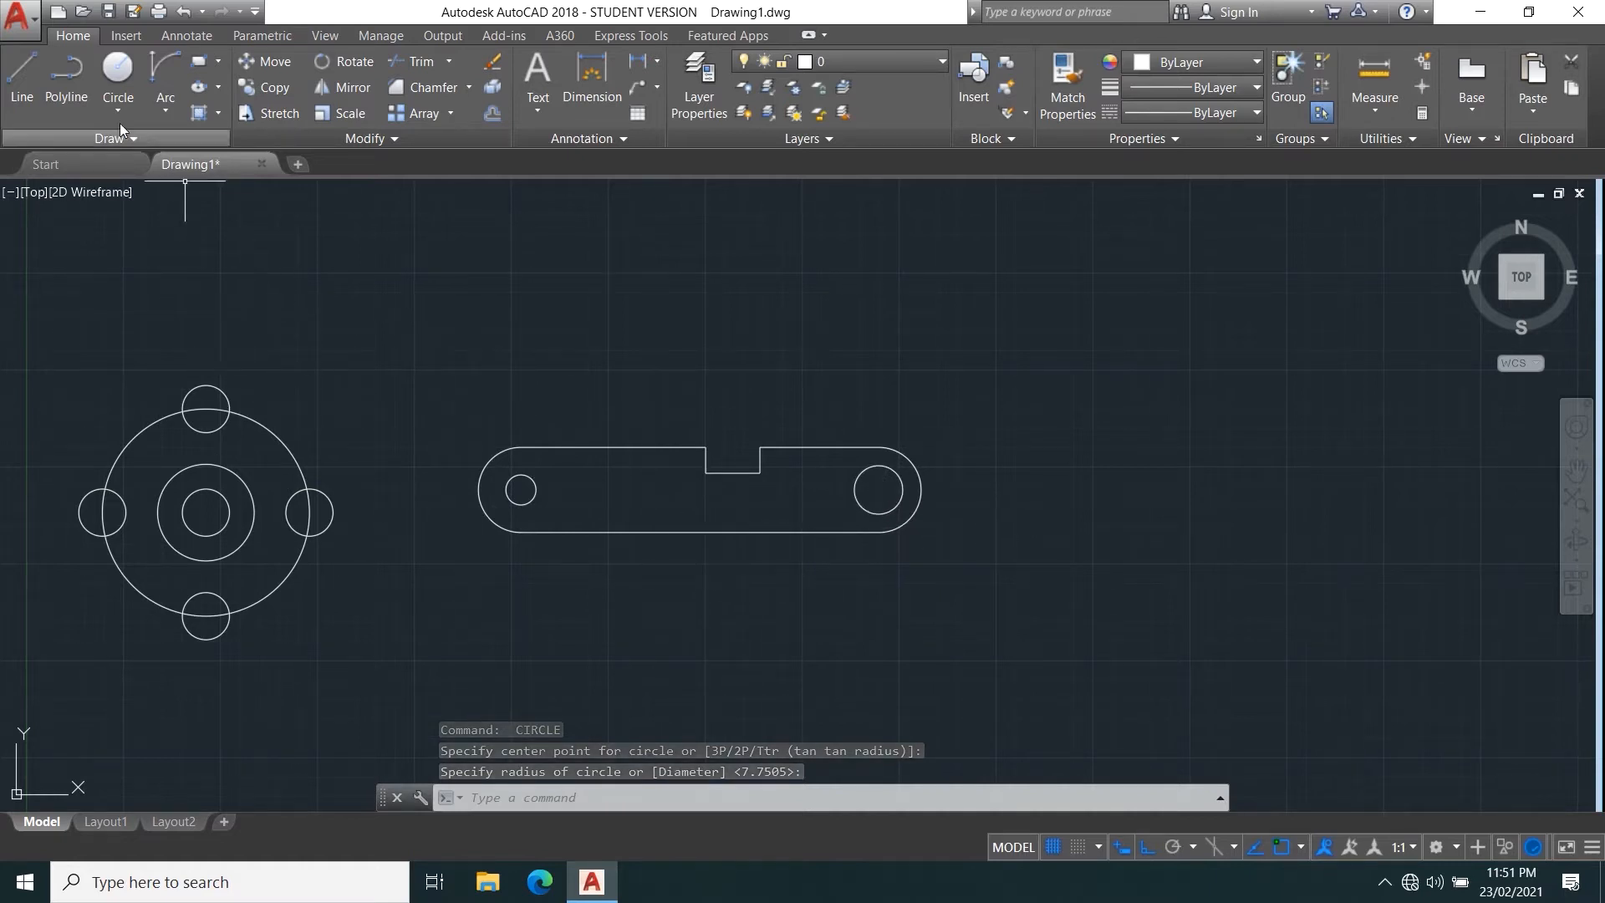
Draw a single horizontal line in the empty area below and to the right of the notched bar.
{"action": "left_click", "coordinate": [22, 76]}
{"action": "middle_click_drag", "start_coordinate": [759, 363], "coordinate": [471, 363]}
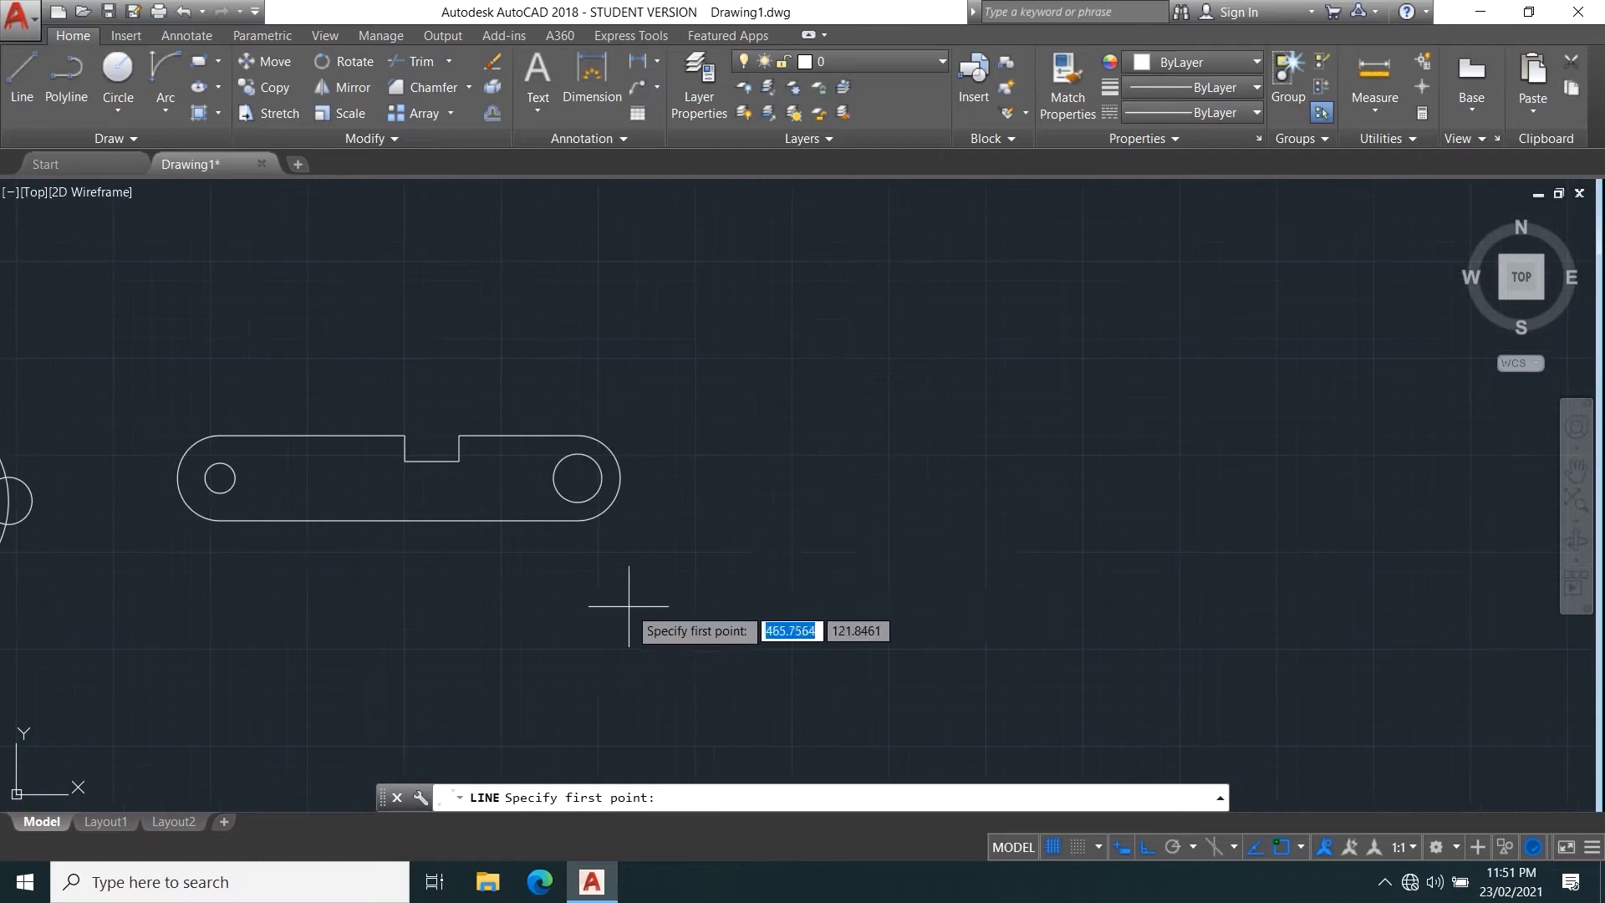
{"action": "left_click", "coordinate": [630, 602]}
{"action": "left_click", "coordinate": [1060, 555]}
{"action": "right_click", "coordinate": [910, 517]}
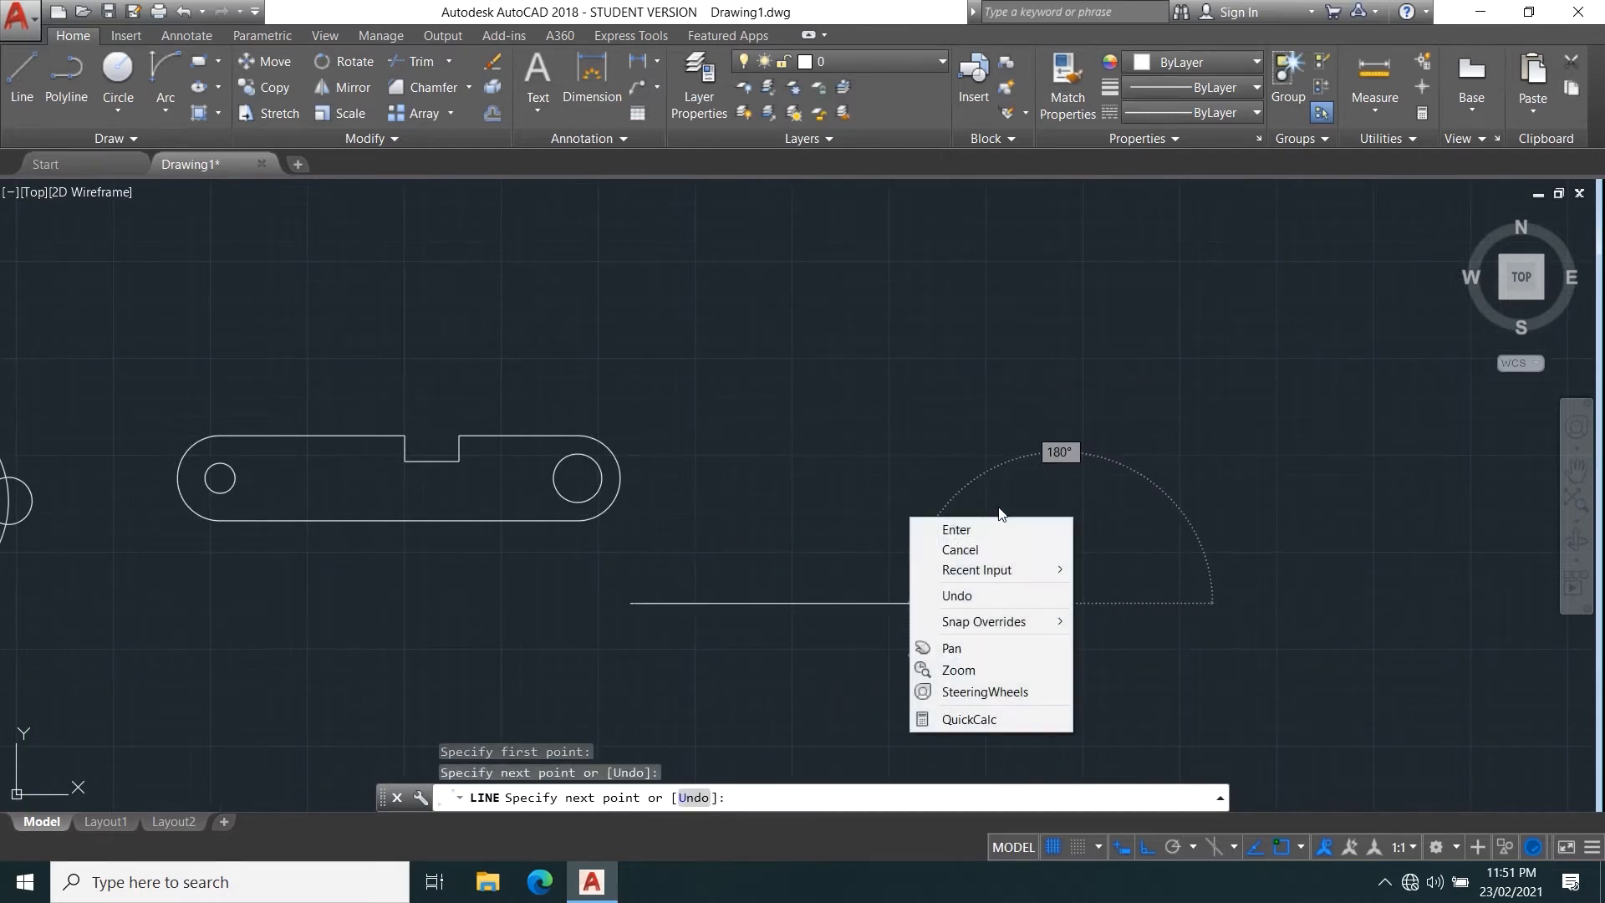
{"action": "left_click", "coordinate": [957, 530]}
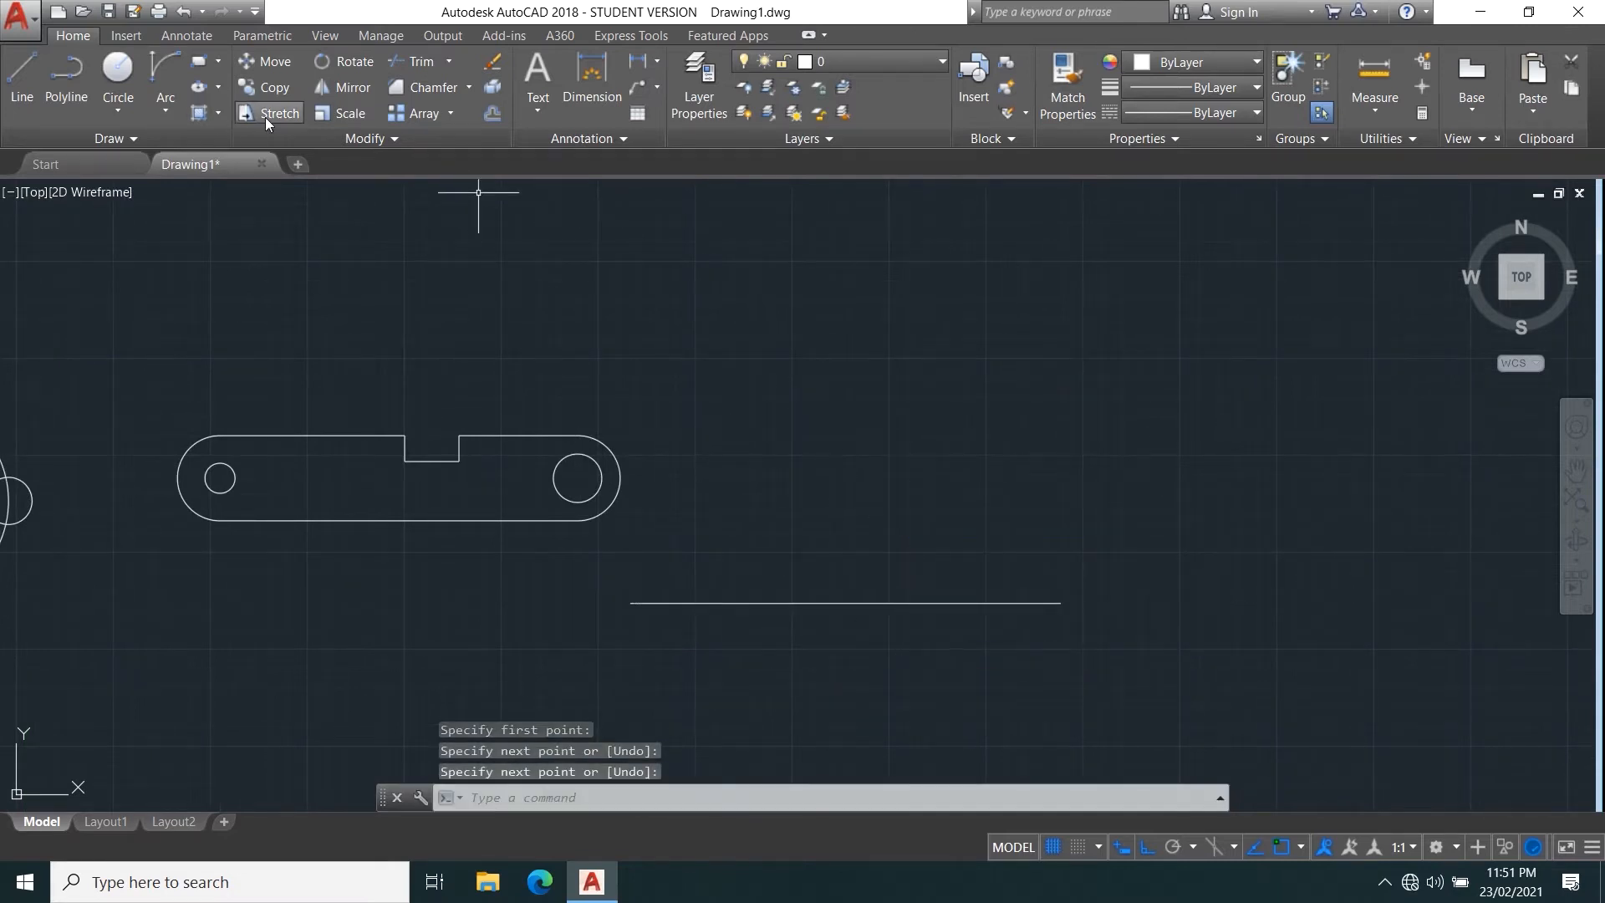
Use Stretch on the individually picked horizontal line, moving it with Ortho off from its right endpoint to above the bar's level.
{"action": "left_click", "coordinate": [264, 117]}
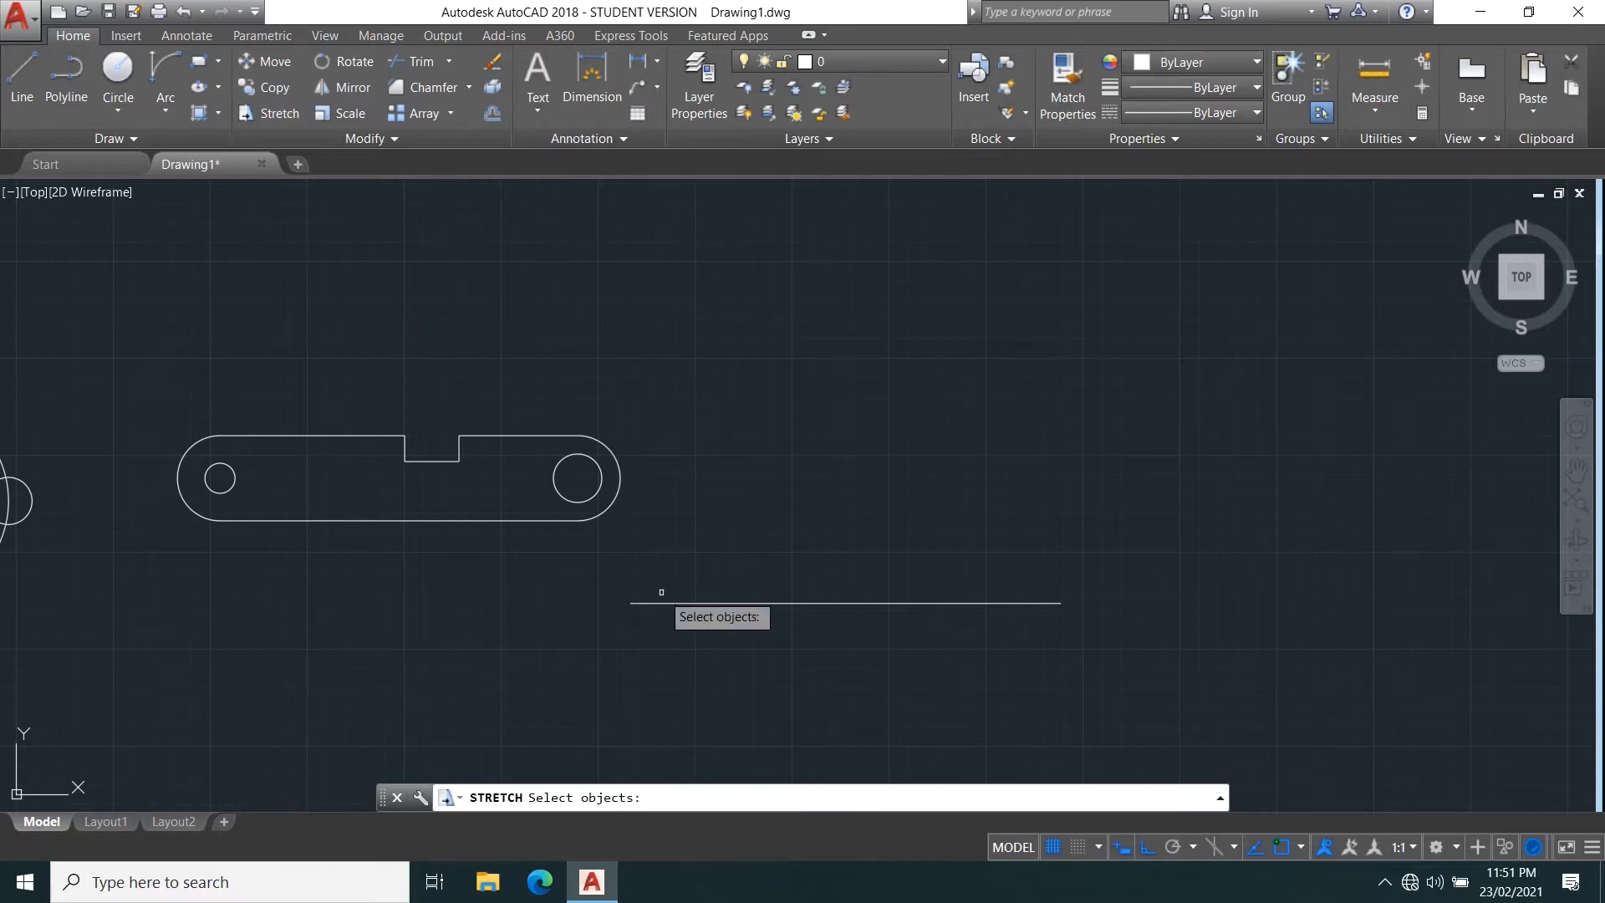
{"action": "key", "text": "Escape"}
{"action": "type", "text": "ST"}
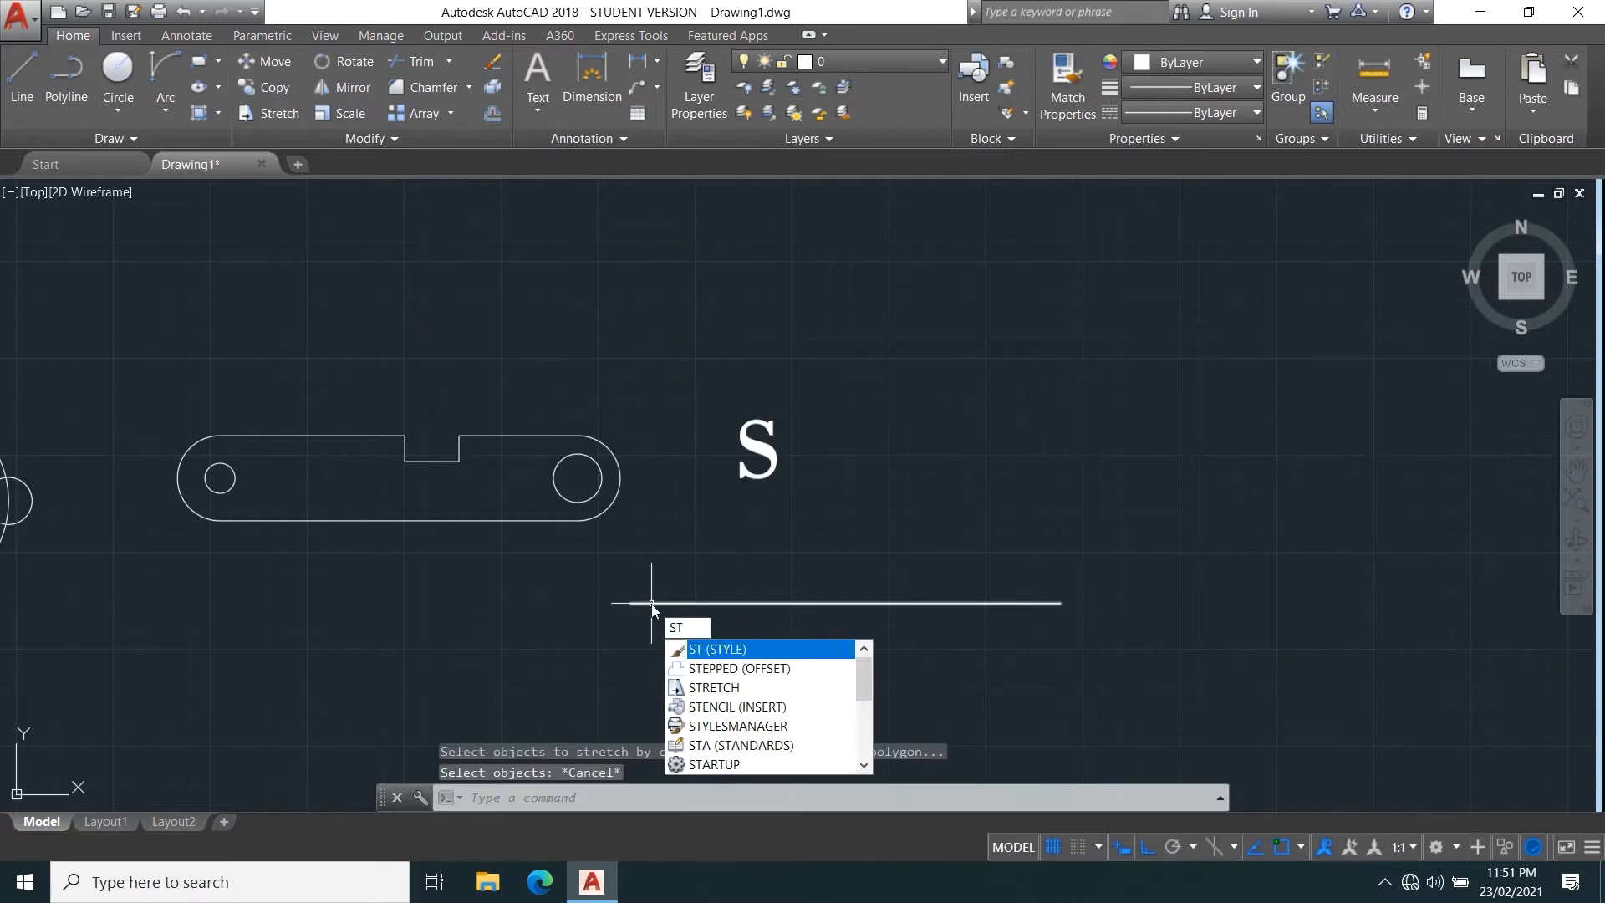
{"action": "key", "text": "BackSpace"}
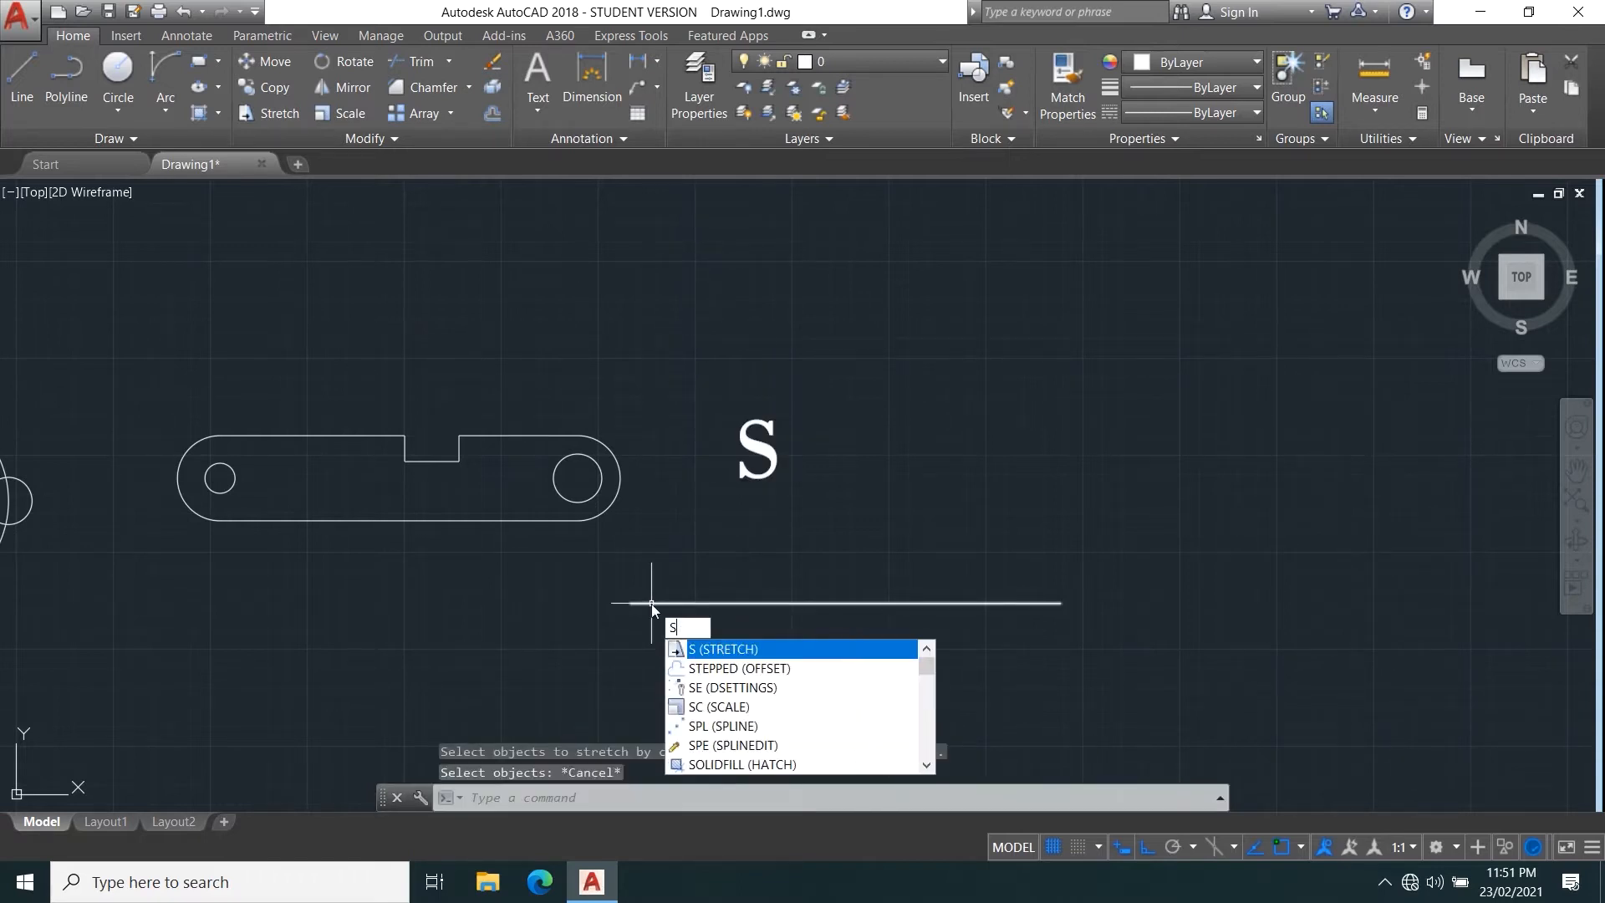
{"action": "key", "text": "Return"}
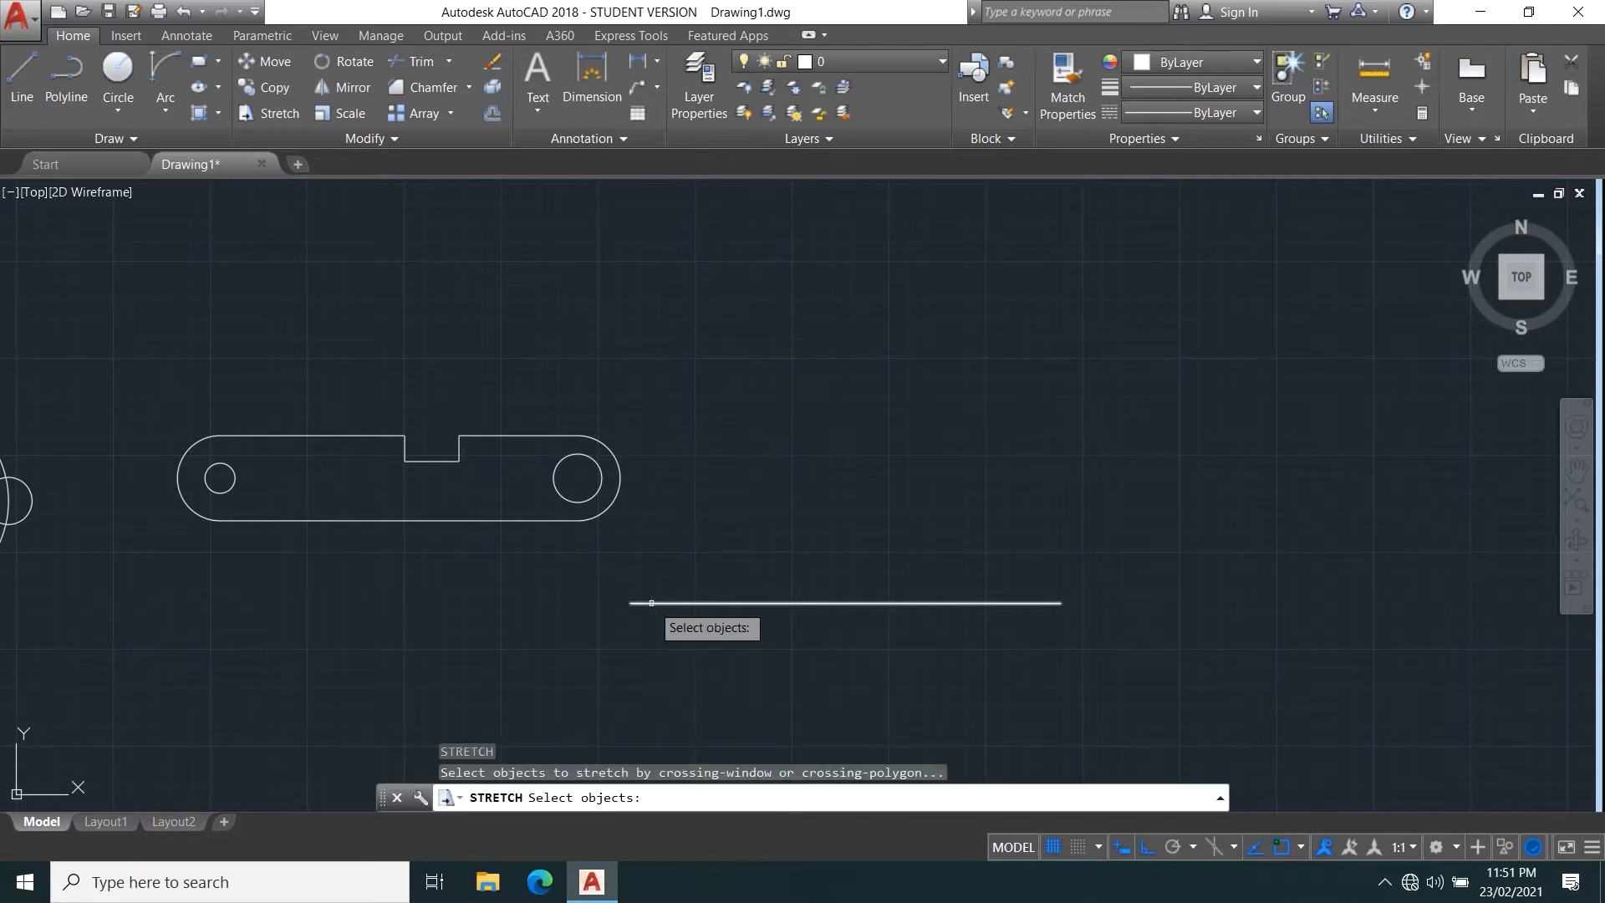
{"action": "left_click", "coordinate": [885, 596]}
{"action": "left_click", "coordinate": [892, 612]}
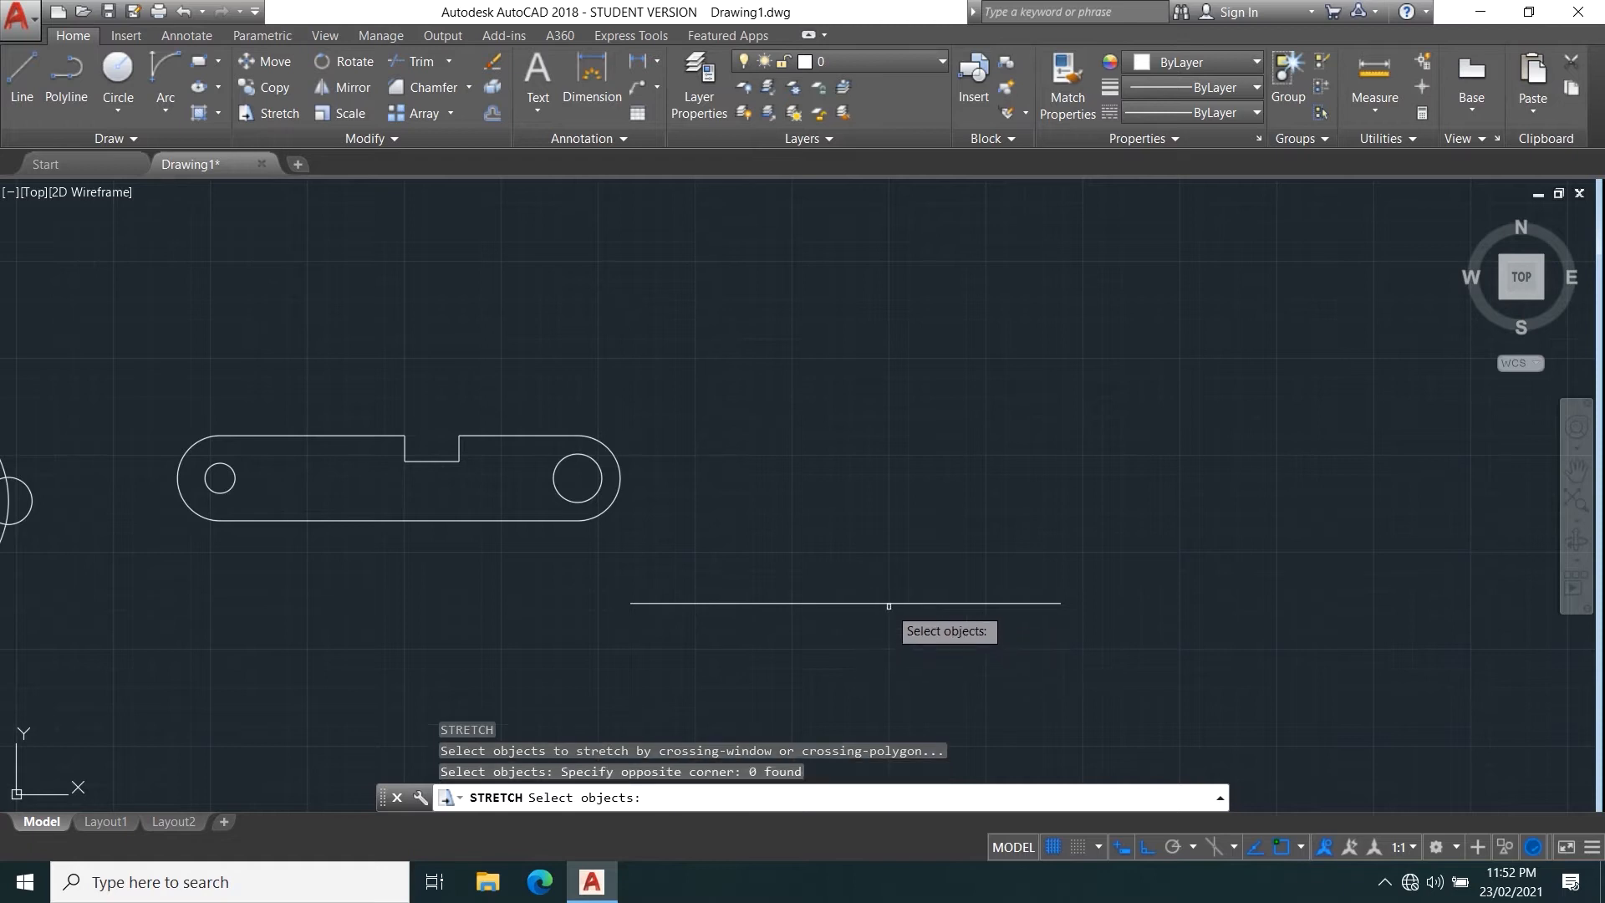
{"action": "left_click", "coordinate": [889, 603]}
{"action": "key", "text": "Return"}
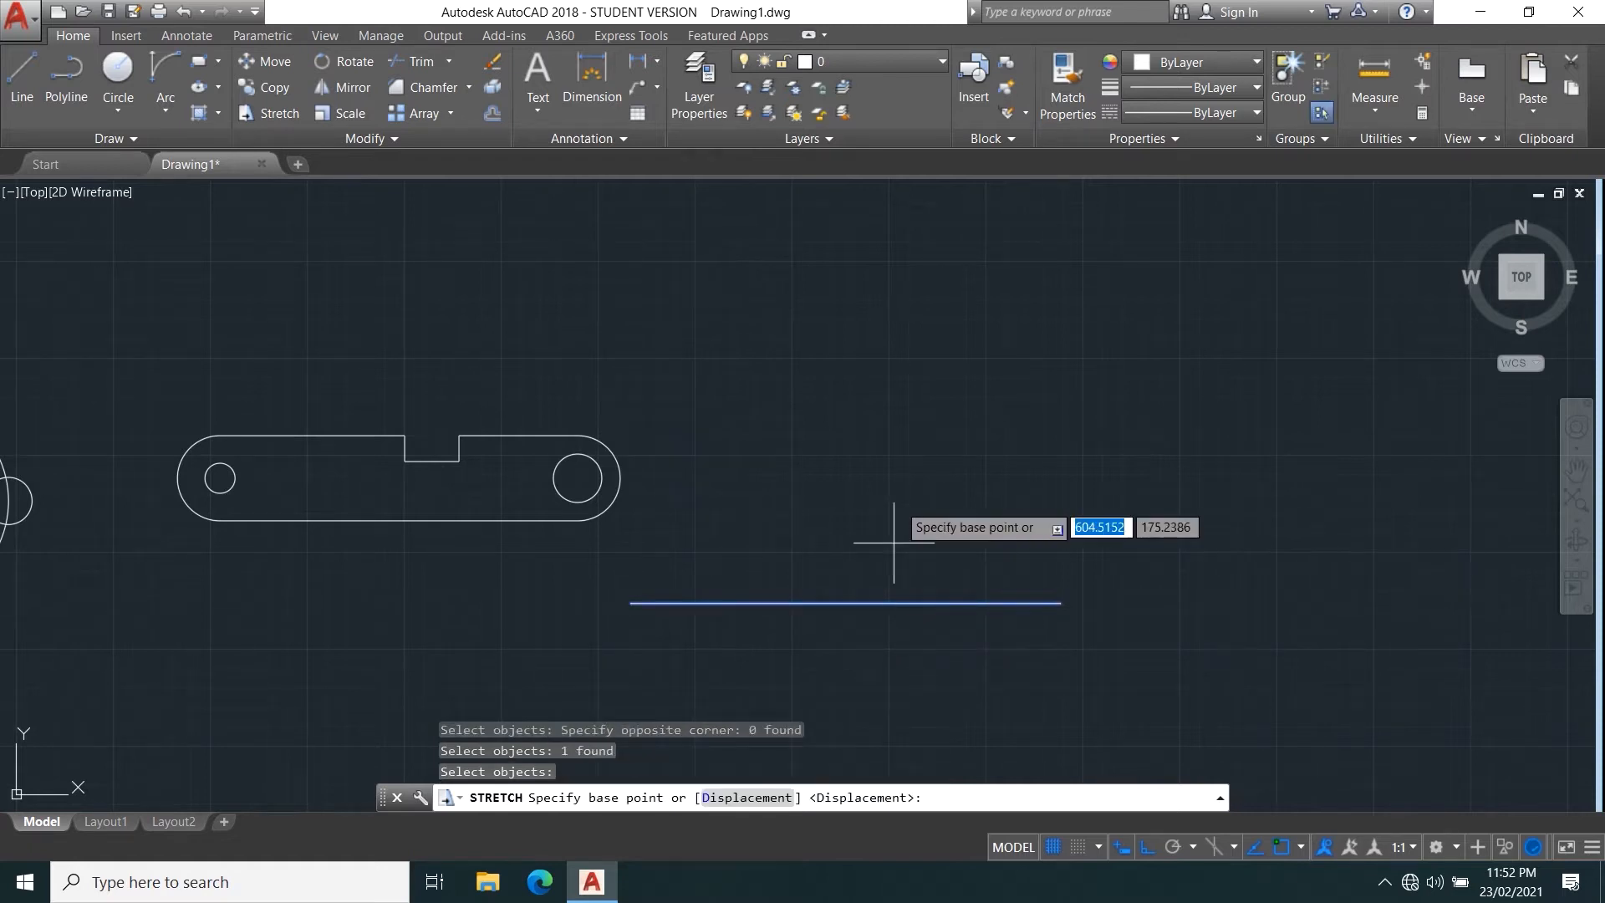
{"action": "left_click", "coordinate": [1061, 602]}
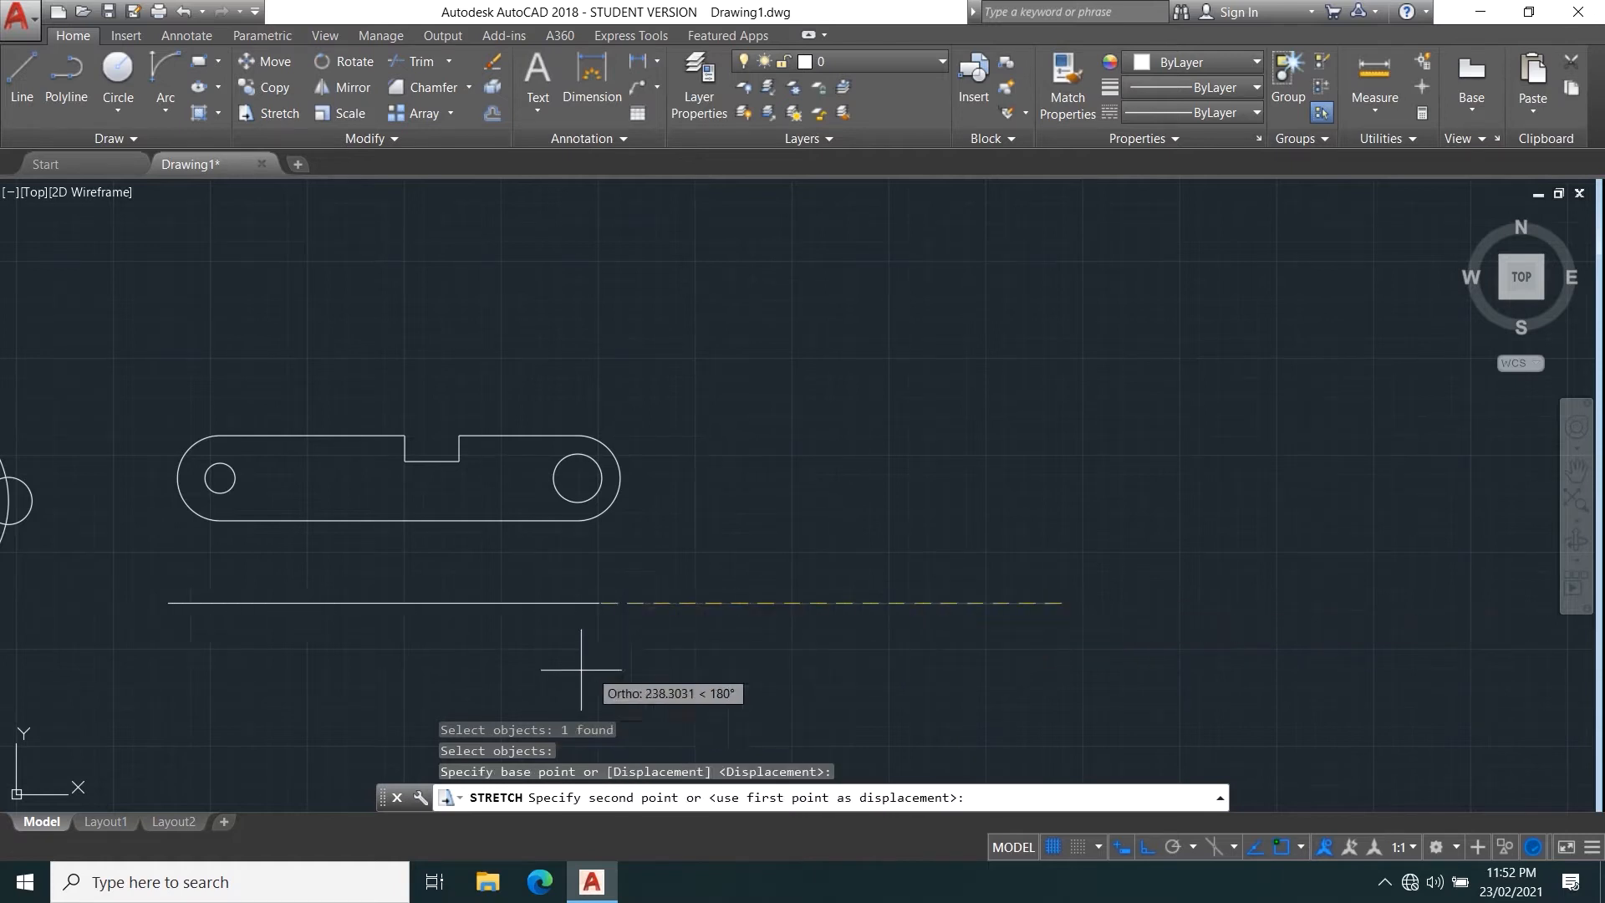
{"action": "left_click", "coordinate": [1148, 848]}
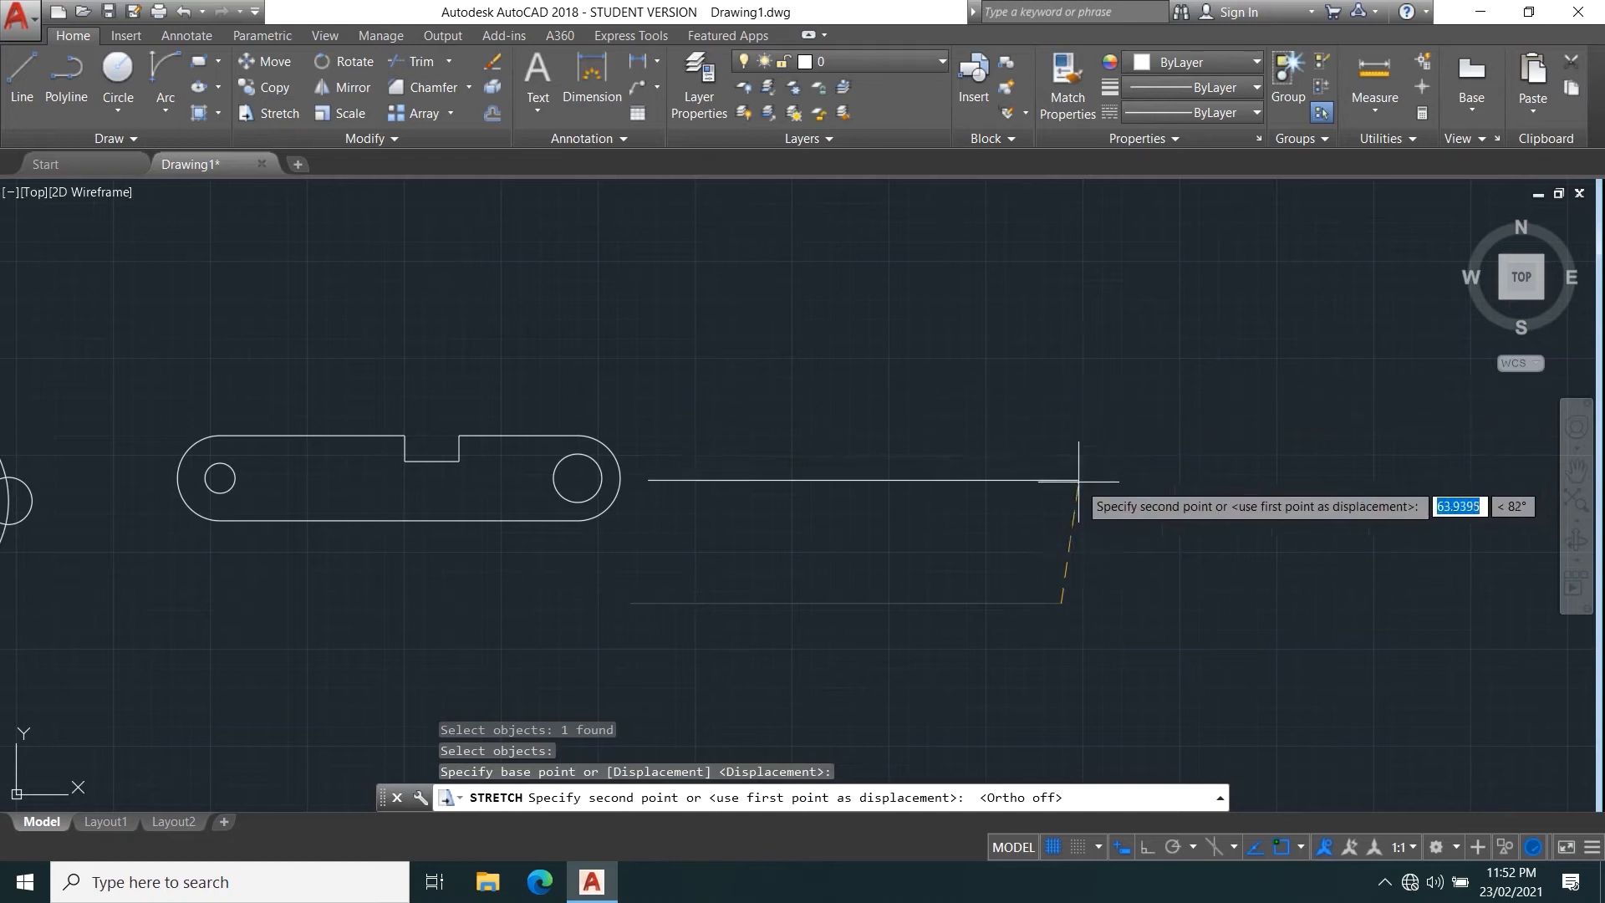
{"action": "left_click", "coordinate": [1092, 387]}
{"action": "mouse_move", "coordinate": [993, 392]}
{"action": "middle_mouse_down"}
{"action": "mouse_move", "coordinate": [931, 465]}
{"action": "mouse_move", "coordinate": [862, 504]}
{"action": "middle_mouse_up"}
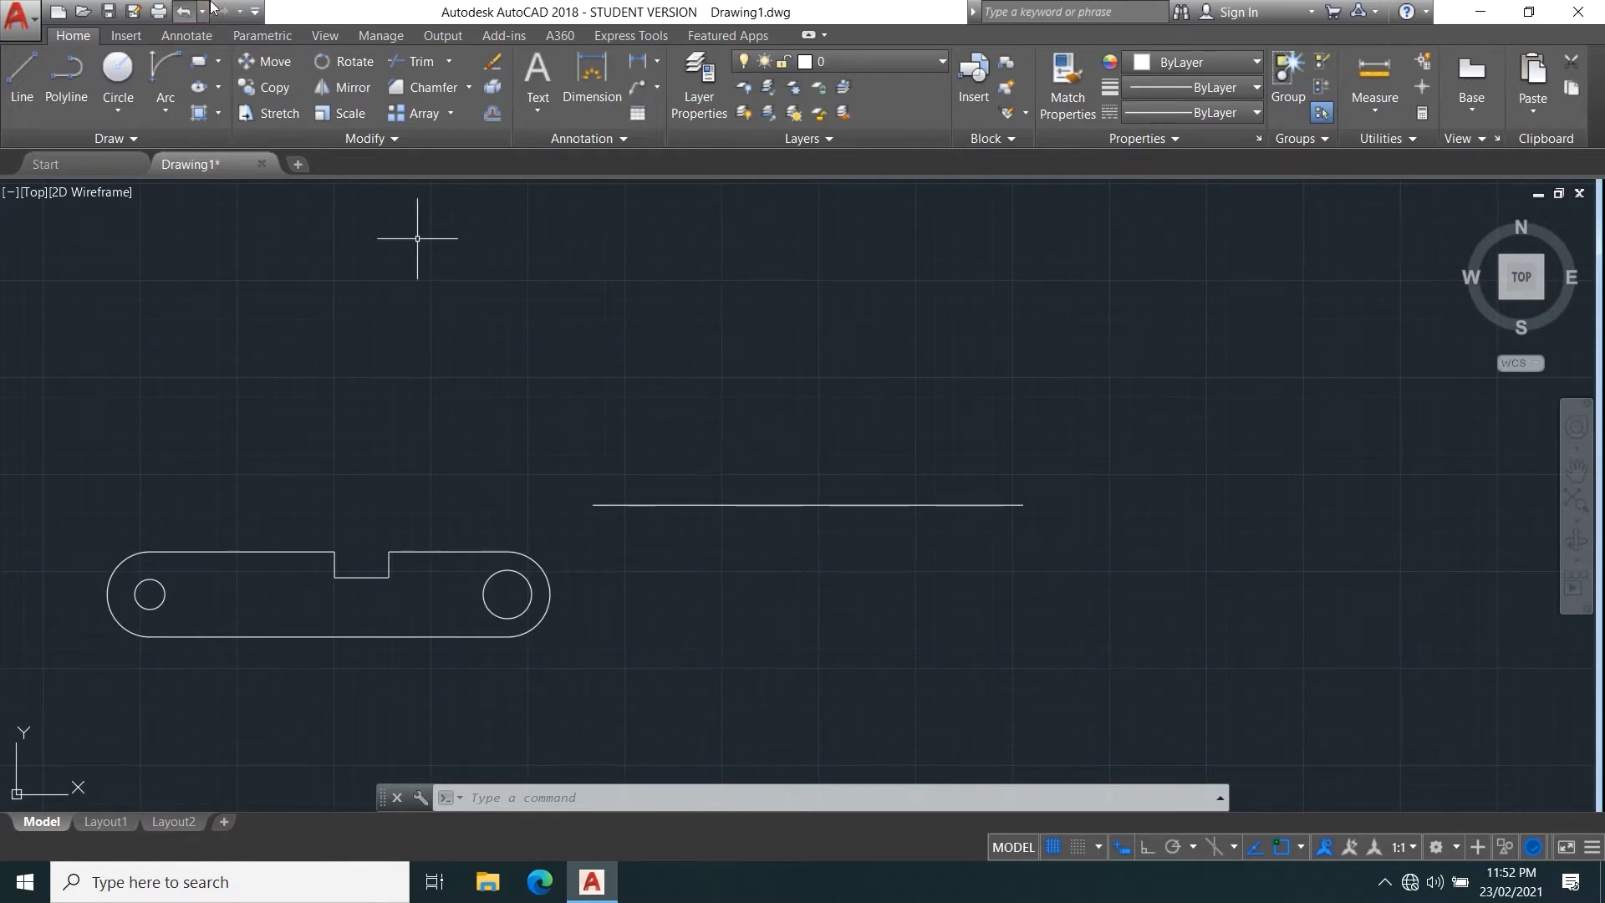
{"action": "left_click", "coordinate": [274, 118]}
{"action": "left_click", "coordinate": [1311, 685]}
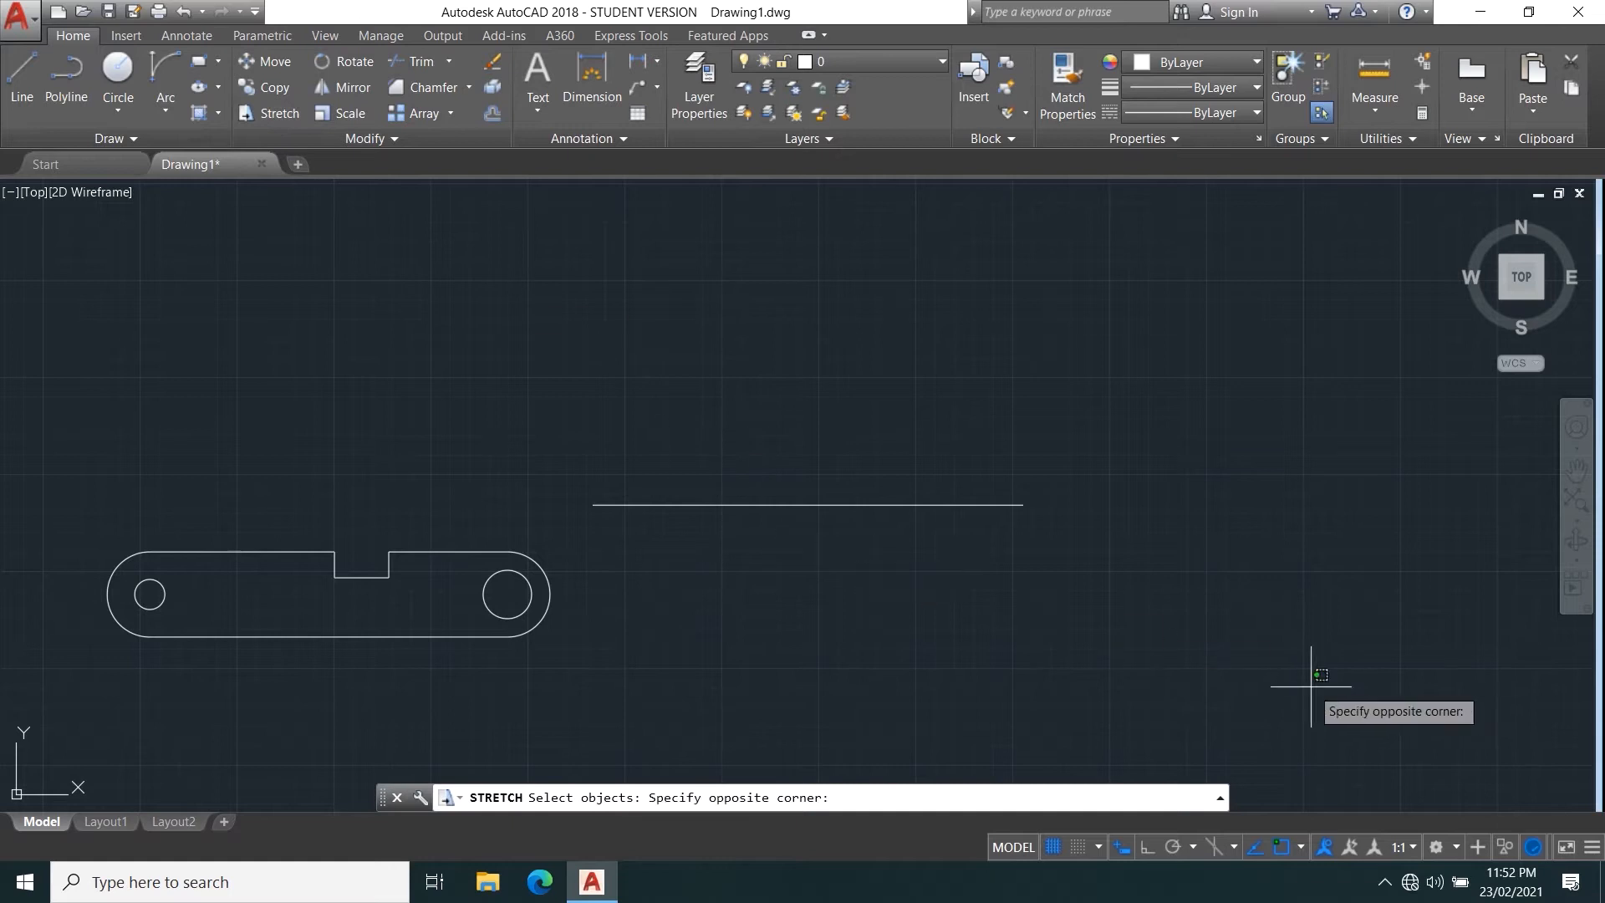
{"action": "left_click", "coordinate": [938, 222]}
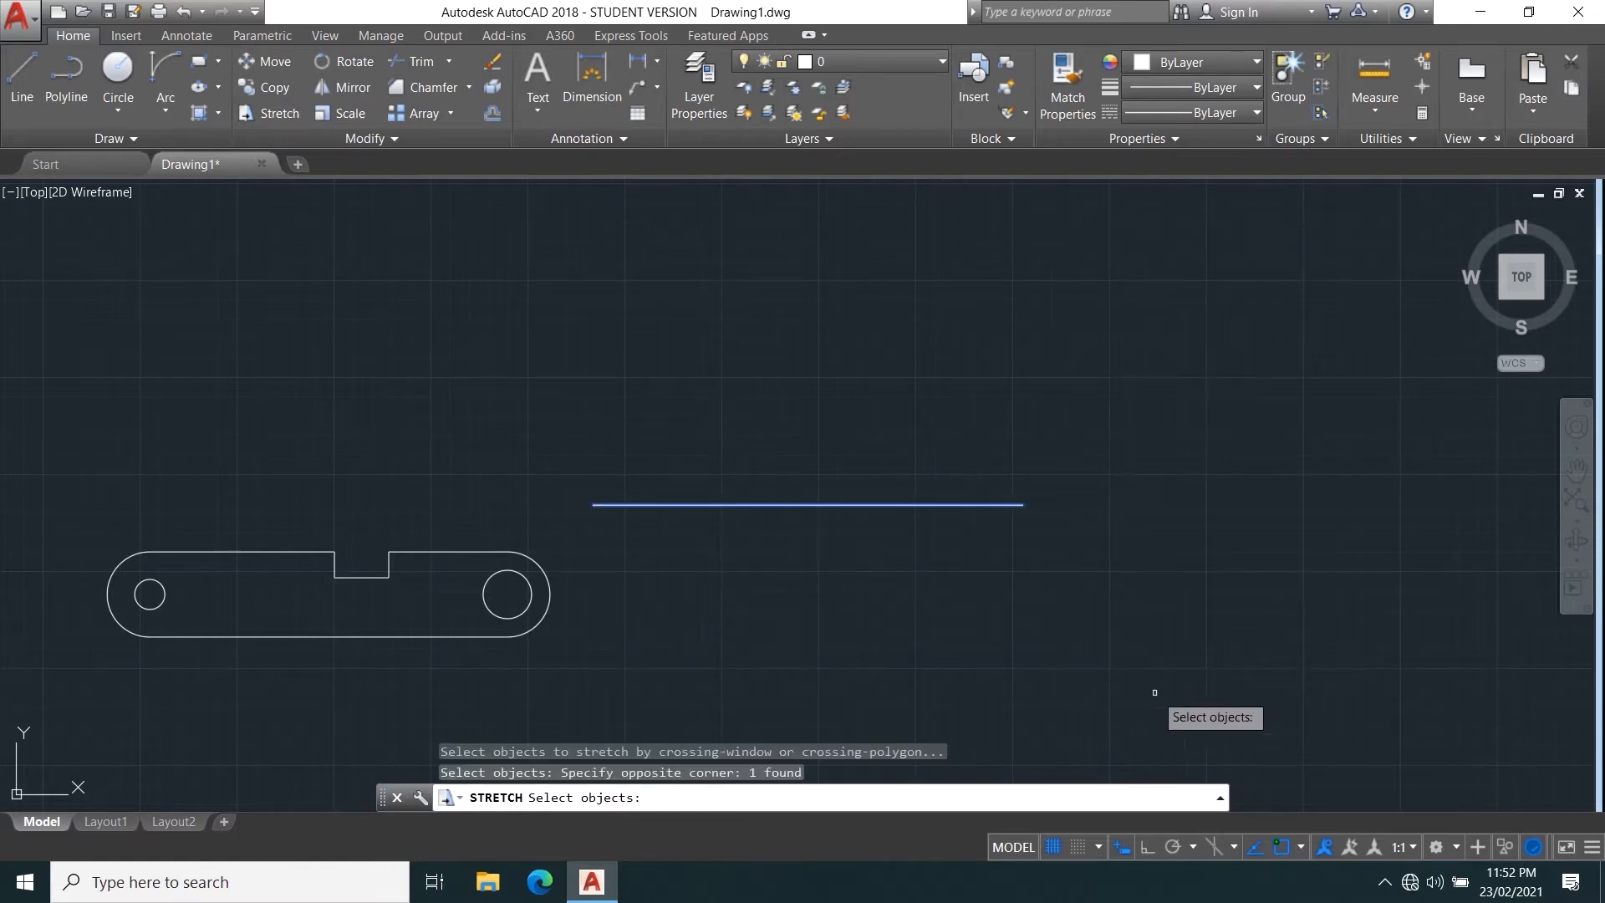
{"action": "left_click", "coordinate": [1148, 683]}
{"action": "left_click", "coordinate": [953, 312]}
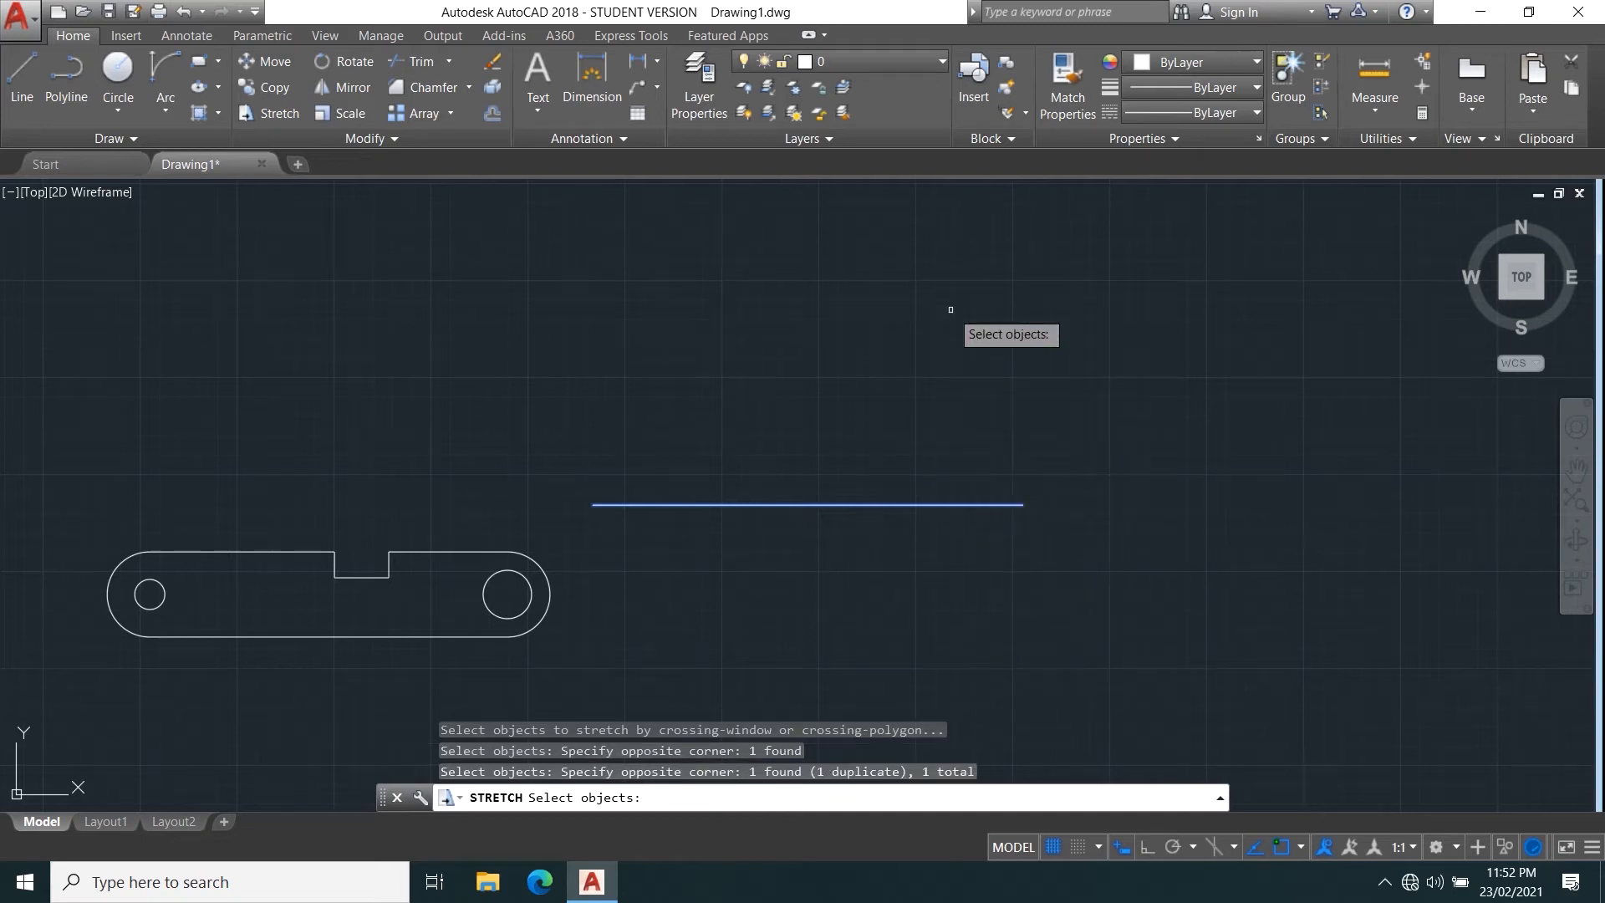
{"action": "left_click", "coordinate": [1142, 691]}
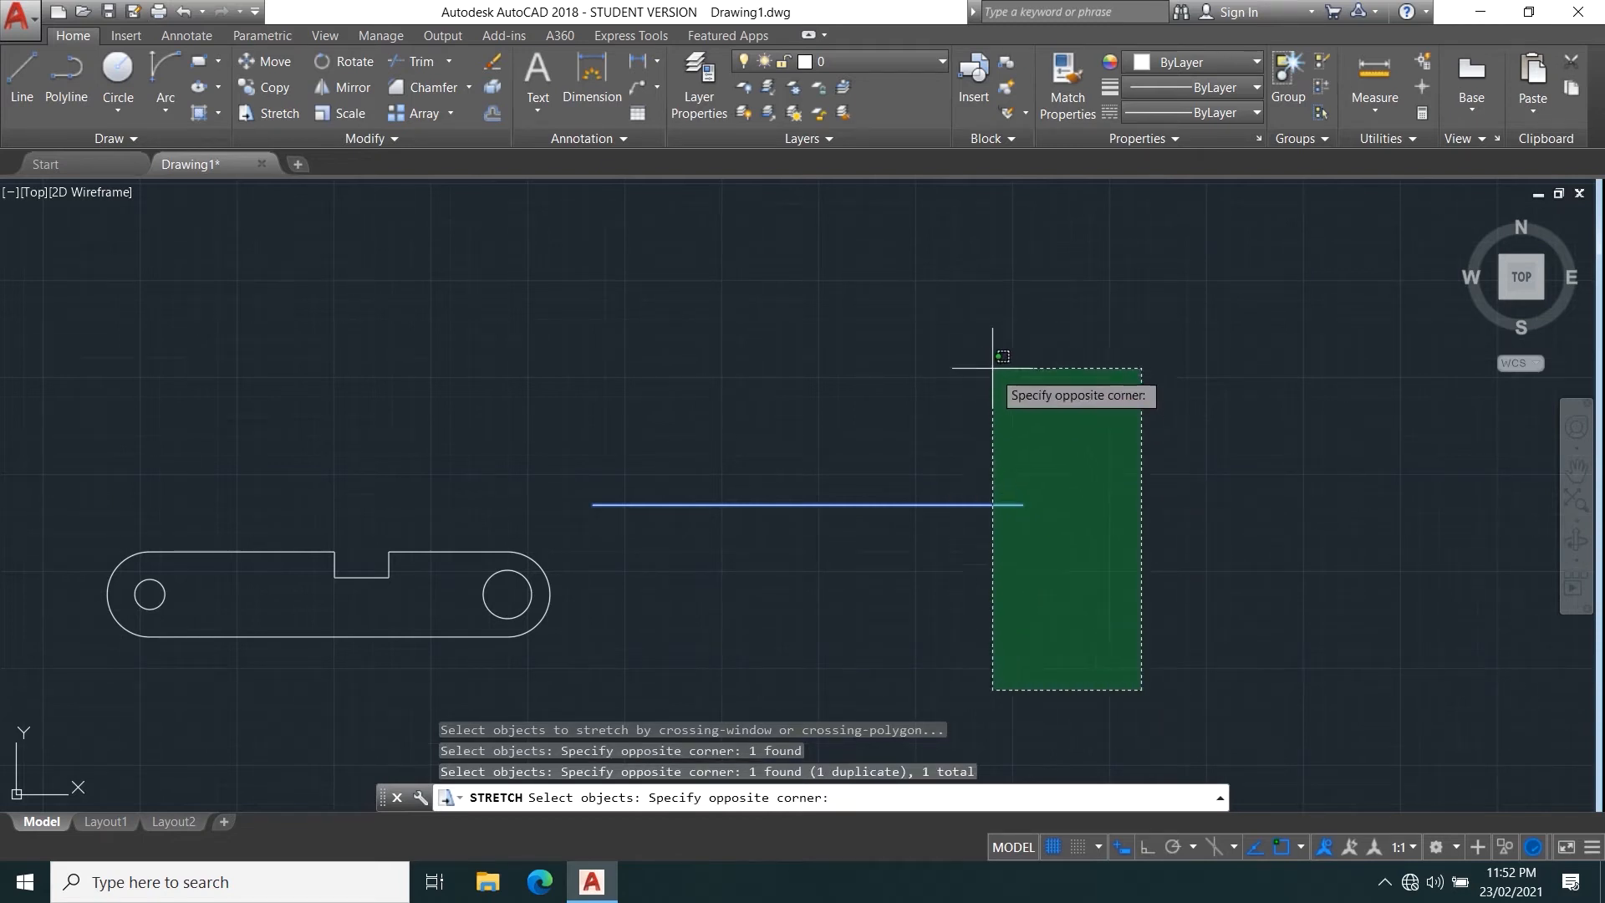
{"action": "left_click", "coordinate": [971, 342]}
{"action": "key", "text": "Escape"}
{"action": "left_click", "coordinate": [434, 433]}
{"action": "key", "text": "Escape"}
Use Stretch with a crossing window on the horizontal line's right endpoint, moving that endpoint up and to the left.
{"action": "key", "text": "space"}
{"action": "left_click", "coordinate": [570, 378]}
{"action": "left_click", "coordinate": [721, 615]}
{"action": "left_click", "coordinate": [1243, 787]}
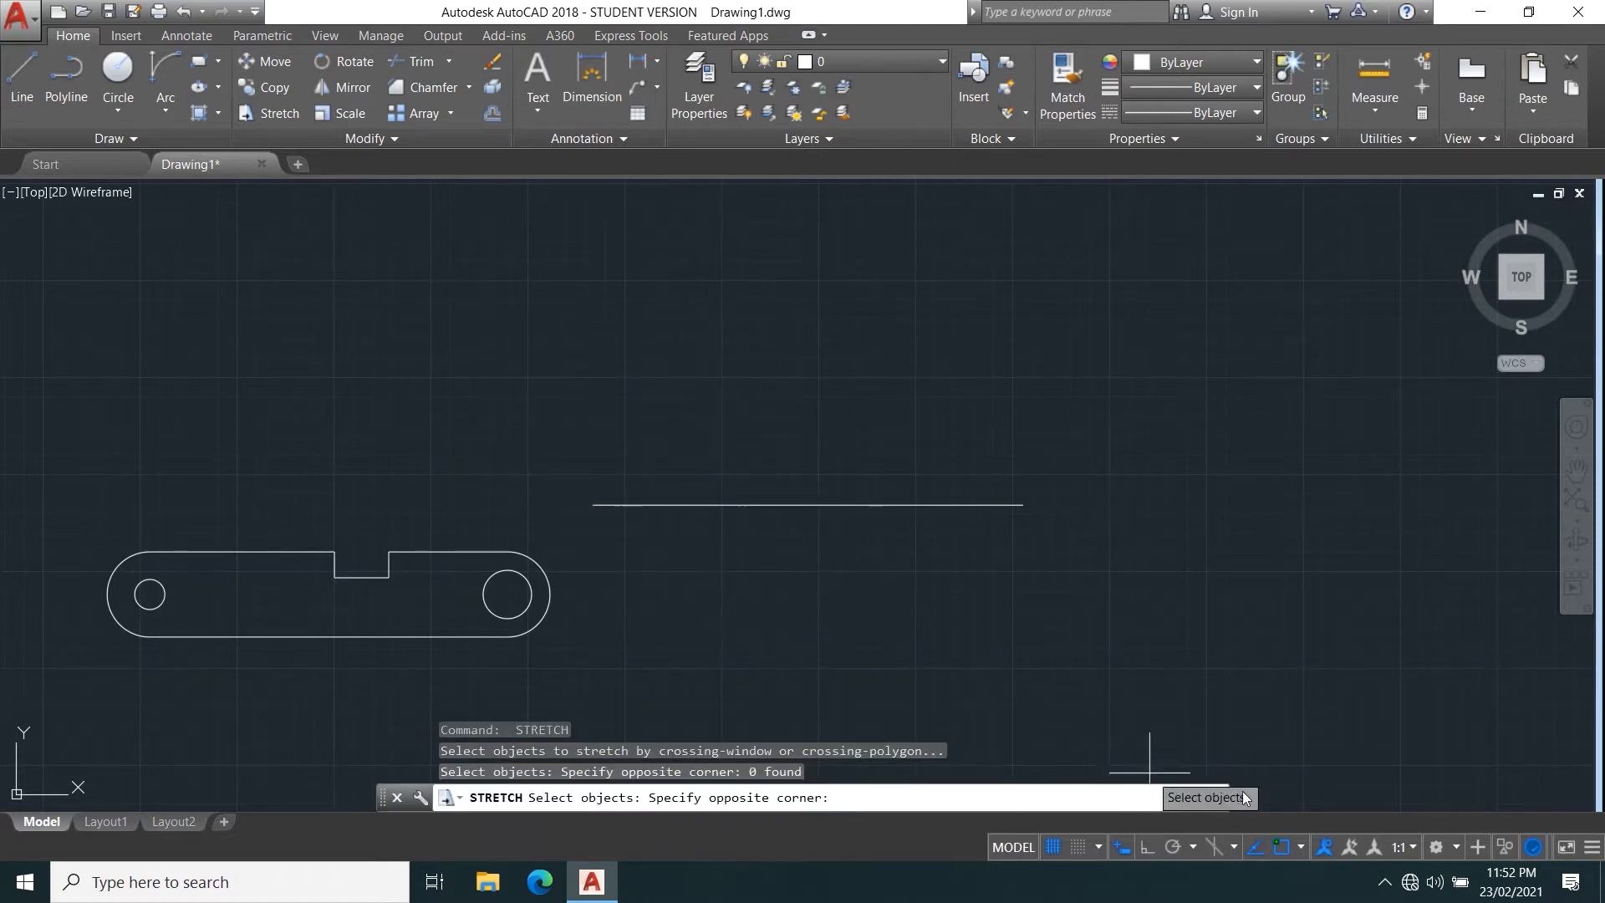
{"action": "left_click", "coordinate": [1011, 489]}
{"action": "key", "text": "space"}
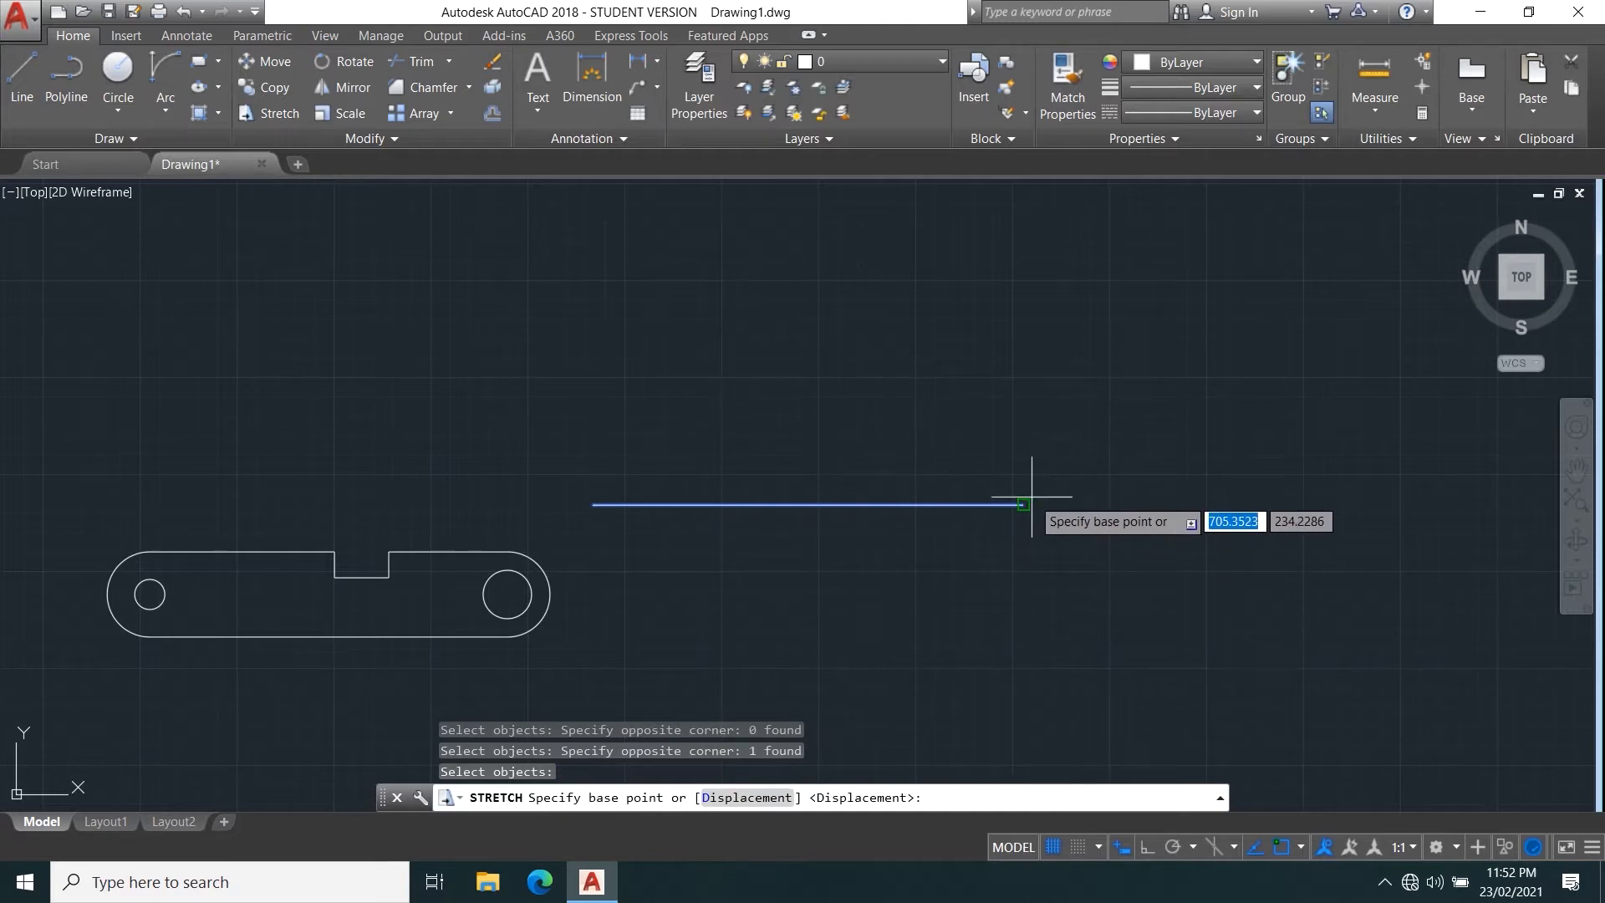
{"action": "left_click", "coordinate": [1023, 502]}
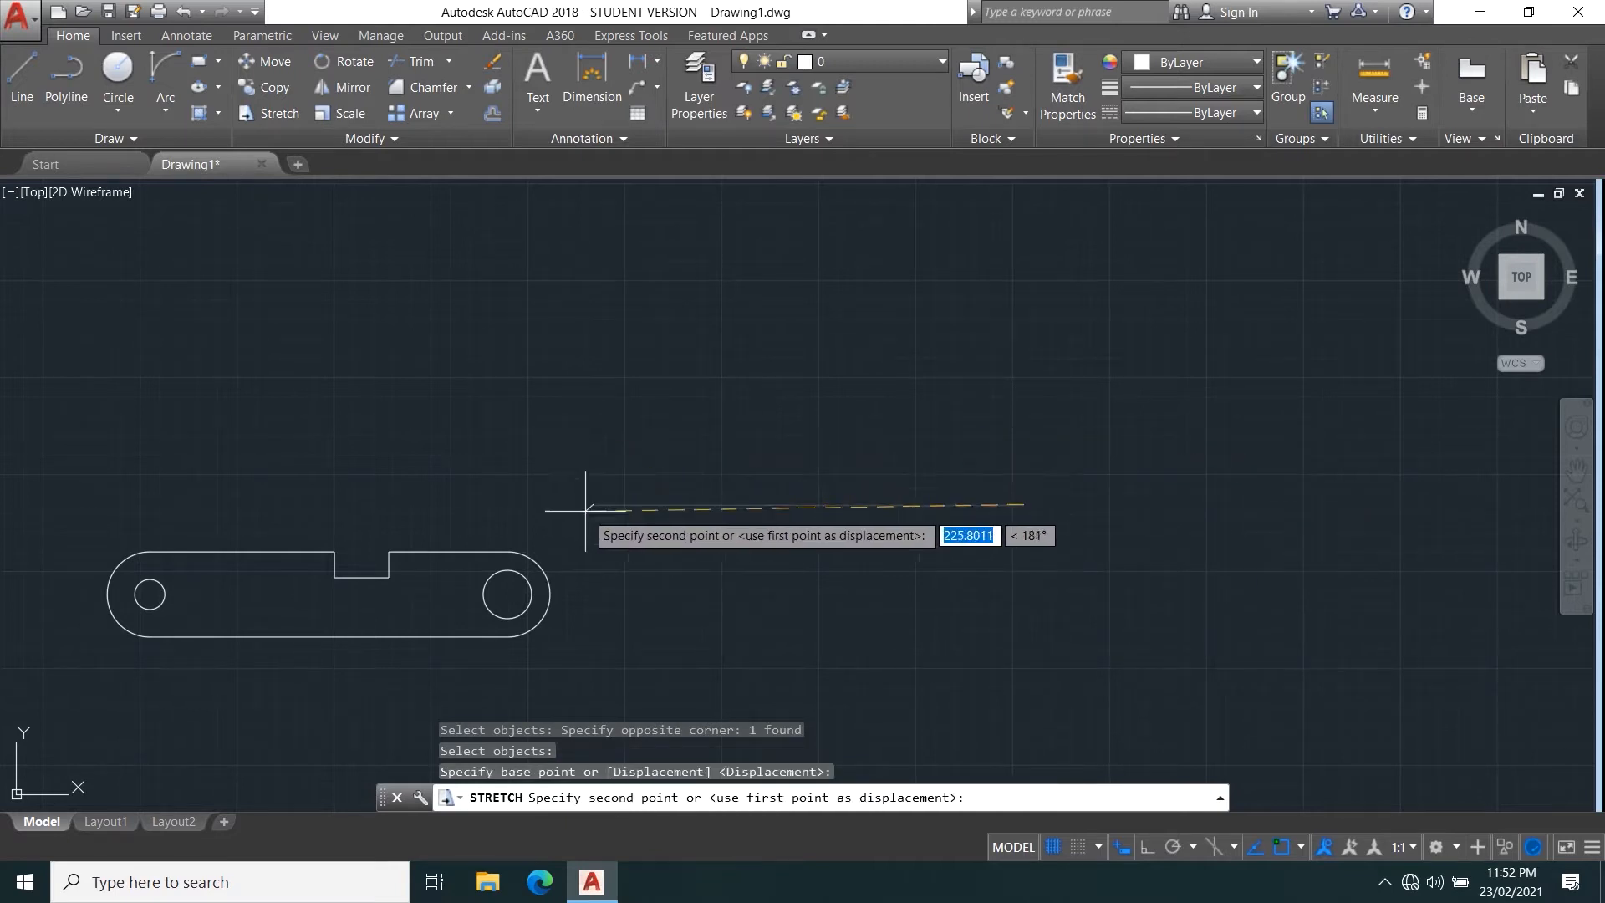
{"action": "left_click", "coordinate": [830, 418]}
Stretch the sloped line's upper endpoint with a crossing selection, moving it far to the upper right to lengthen the line.
{"action": "key", "text": "space"}
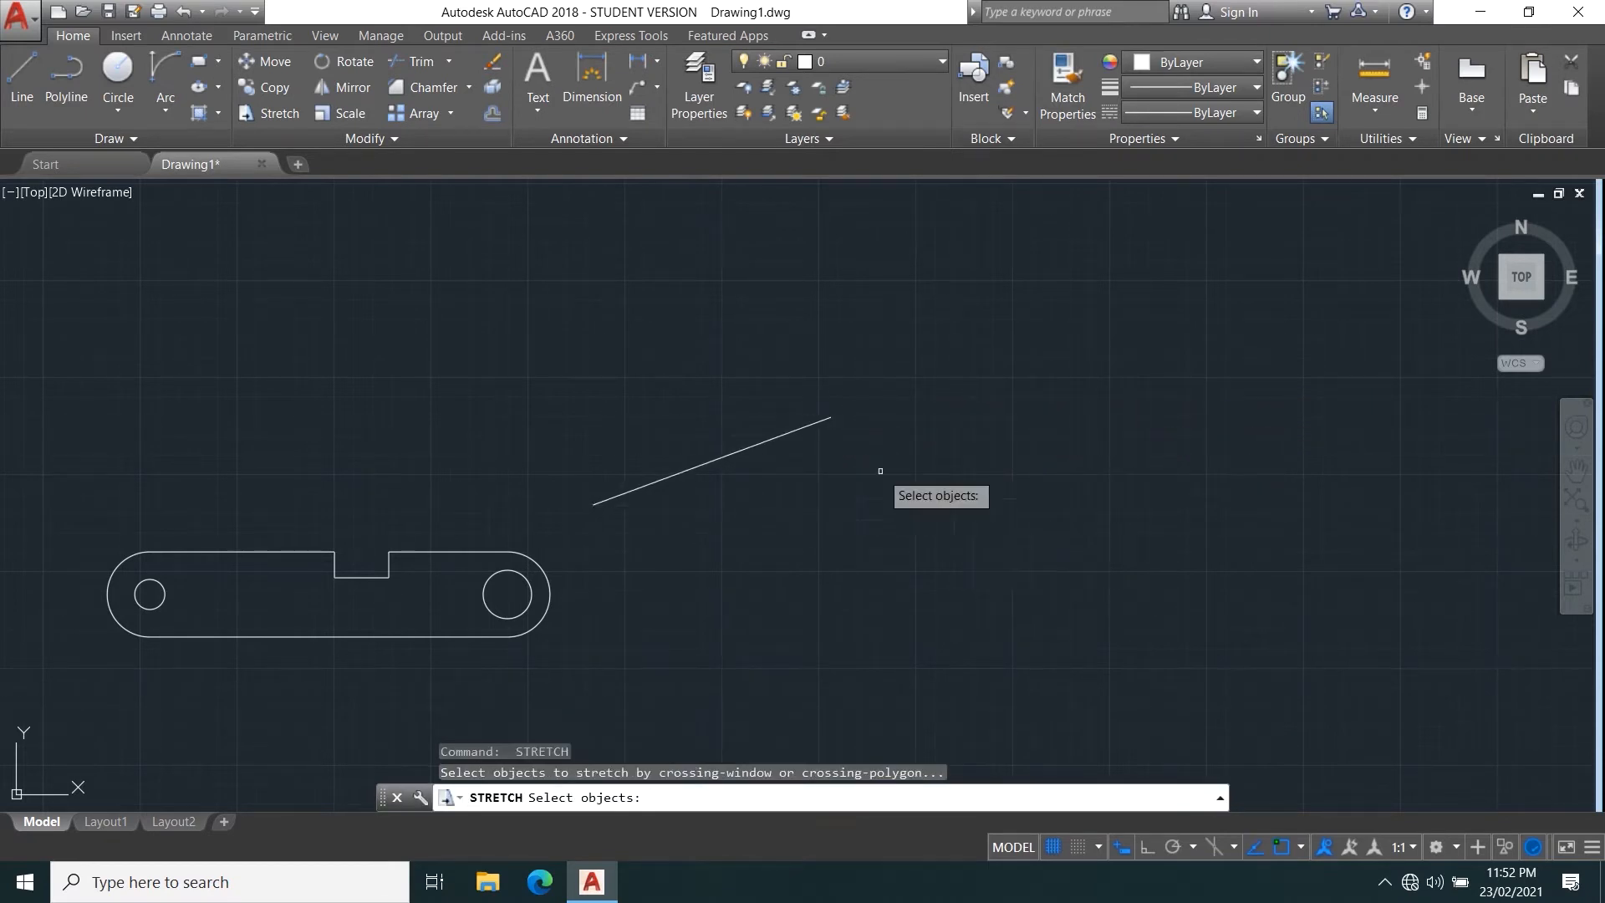
{"action": "left_click", "coordinate": [1073, 539]}
{"action": "left_click", "coordinate": [593, 207]}
{"action": "key", "text": "Return"}
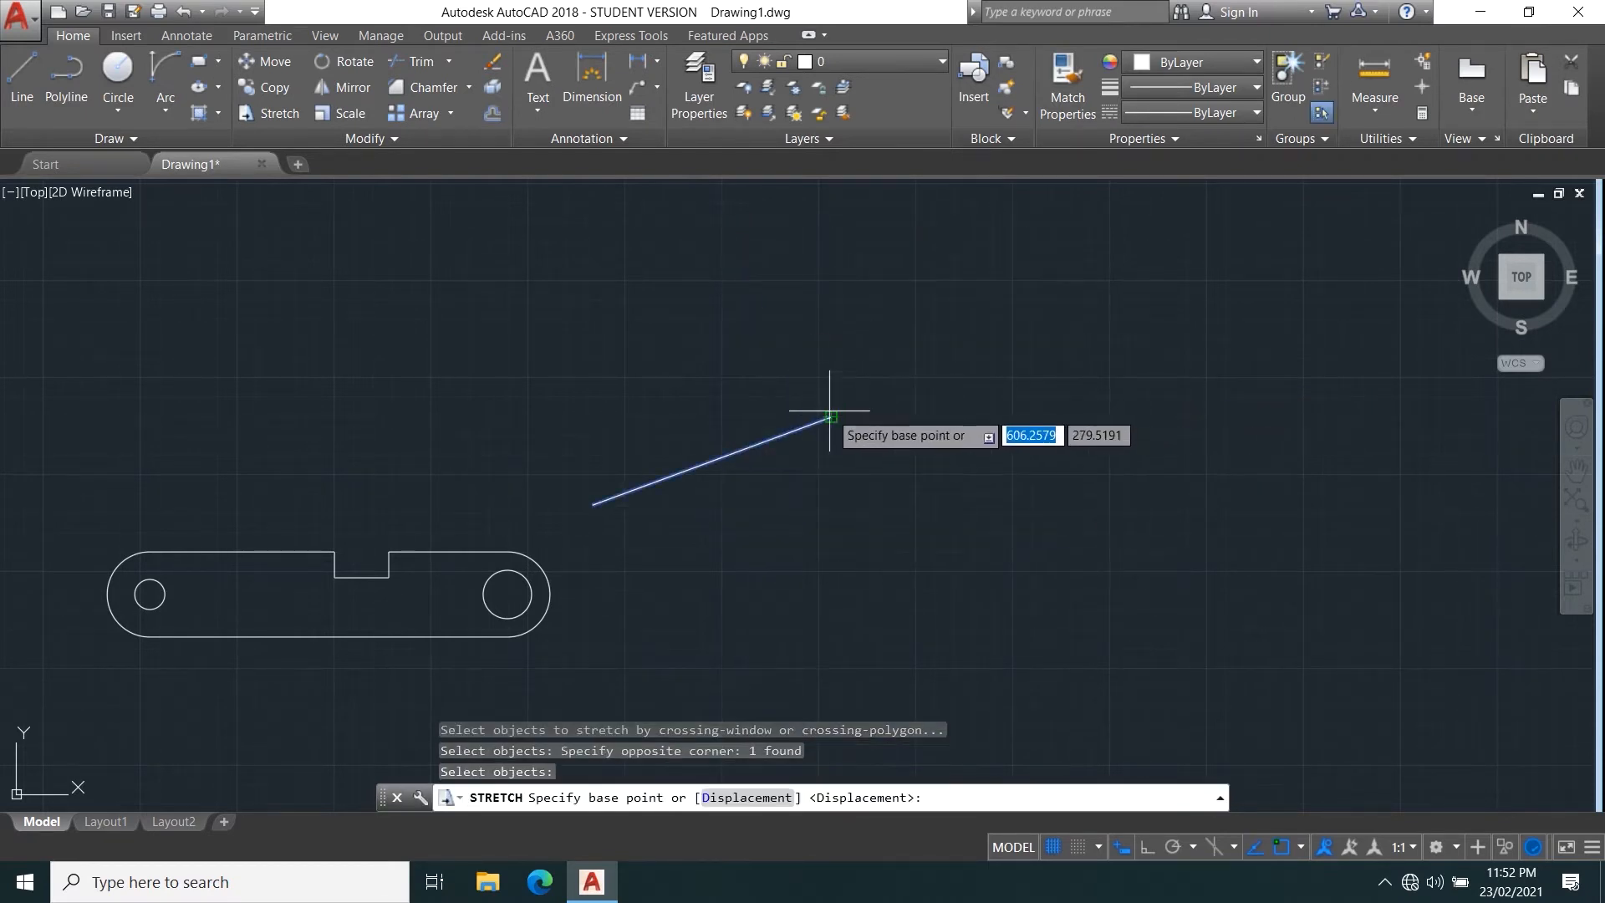
{"action": "left_click", "coordinate": [830, 418]}
{"action": "left_click", "coordinate": [1396, 276]}
{"action": "left_click", "coordinate": [1396, 275]}
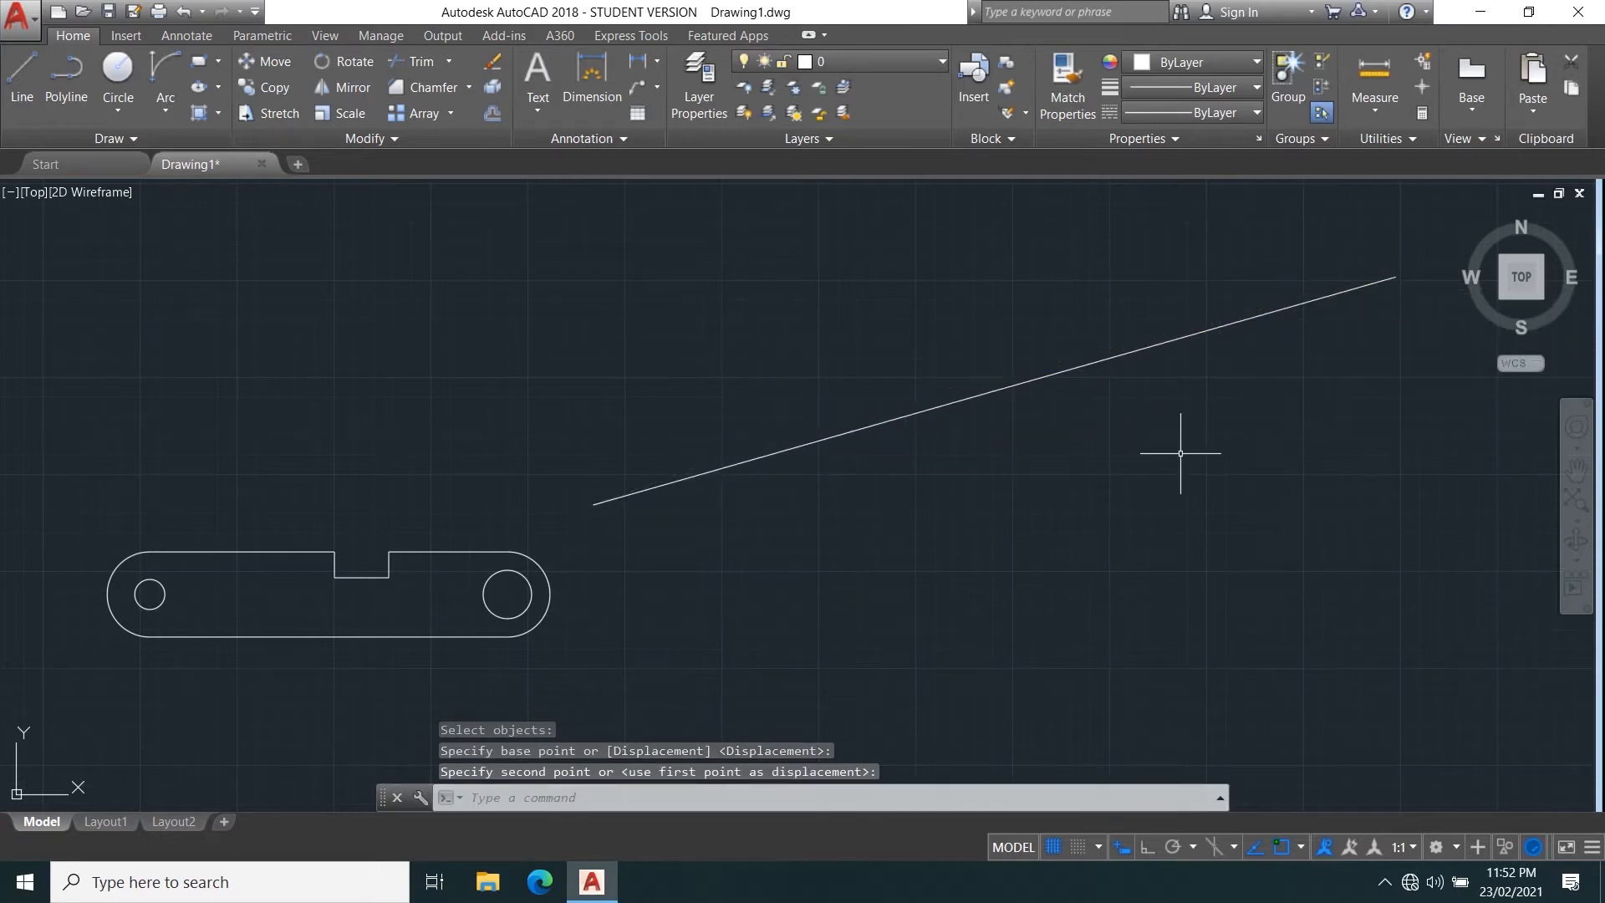
Use Stretch on the individually picked sloped line, moving it down and to the right from a base point near its middle.
{"action": "key", "text": "space"}
{"action": "left_click", "coordinate": [1020, 383]}
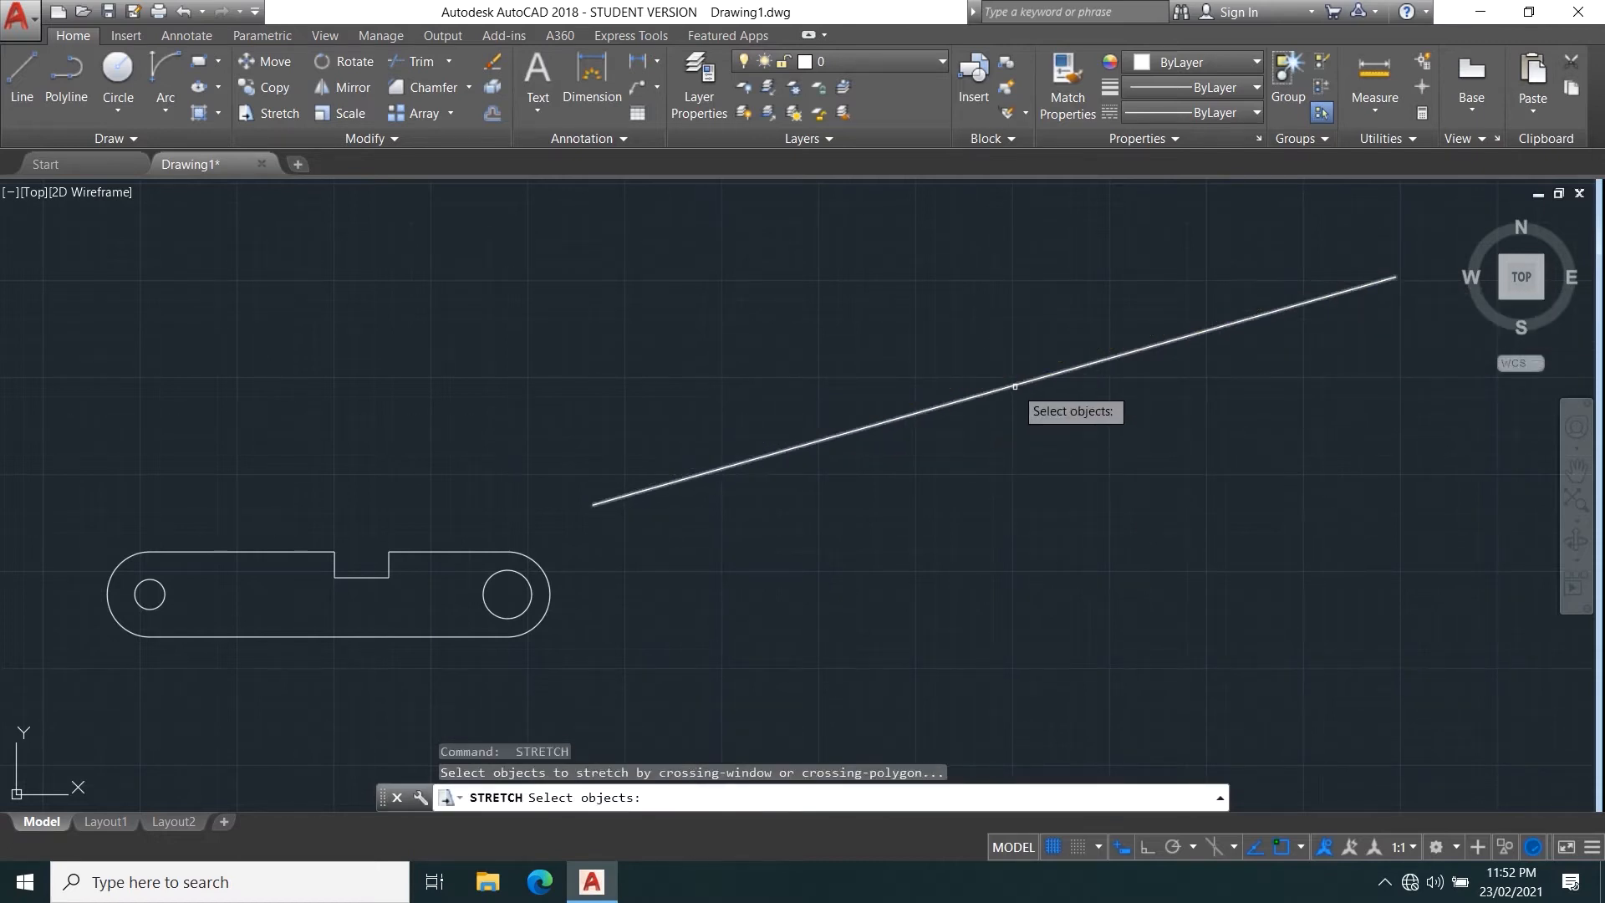
{"action": "key", "text": "Return"}
{"action": "left_click", "coordinate": [1075, 390]}
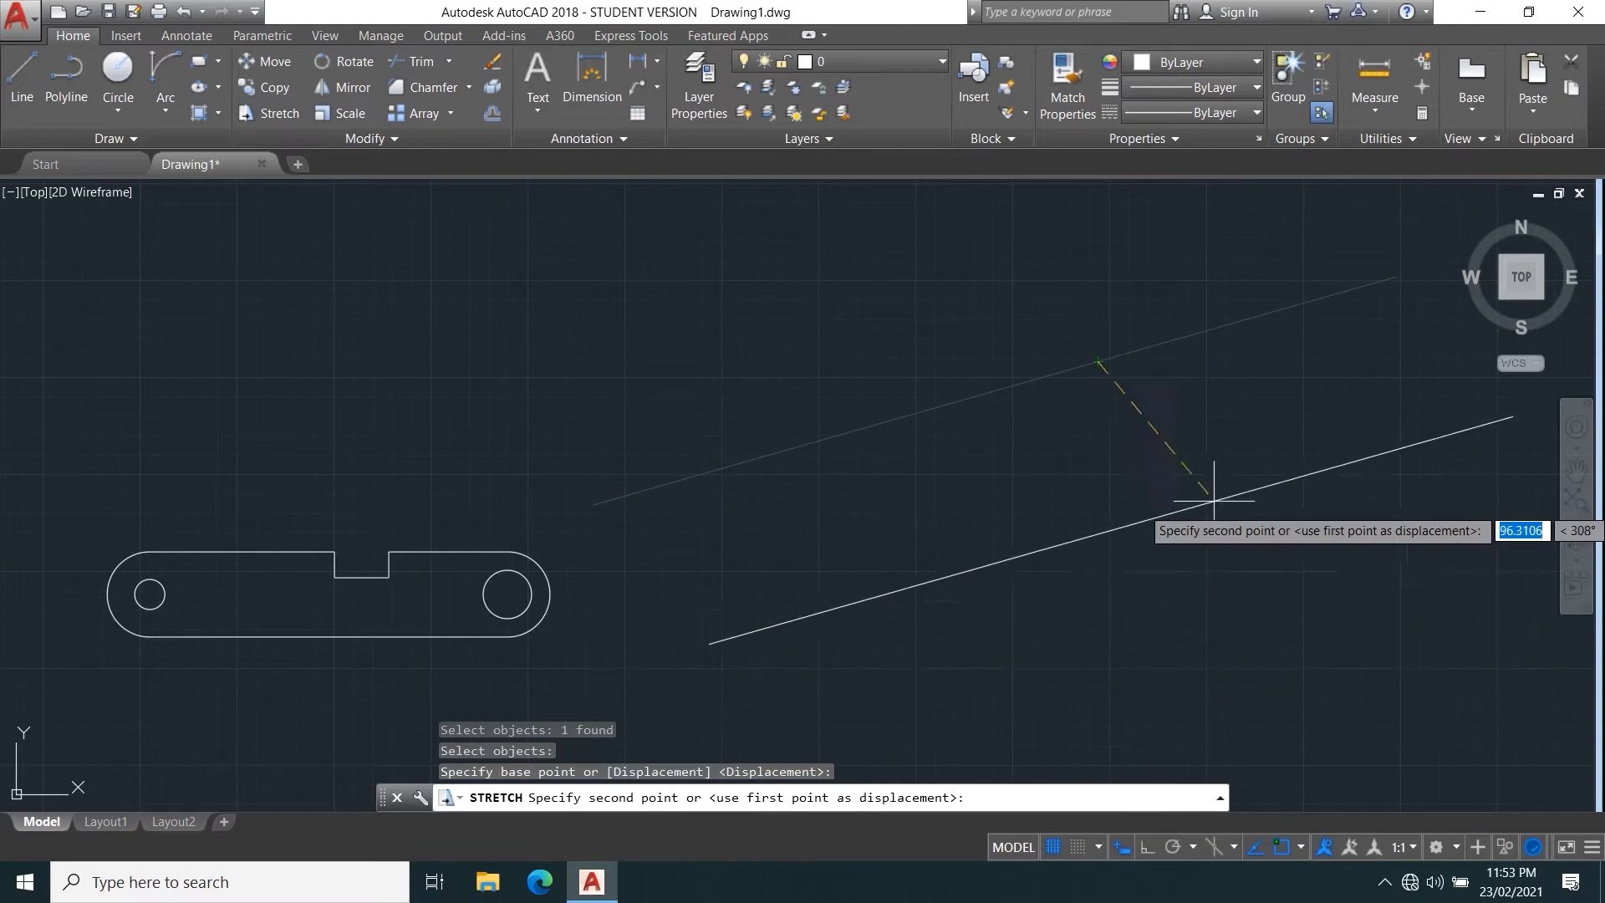
{"action": "left_click", "coordinate": [1174, 499]}
{"action": "middle_click_drag", "start_coordinate": [760, 628], "coordinate": [787, 482]}
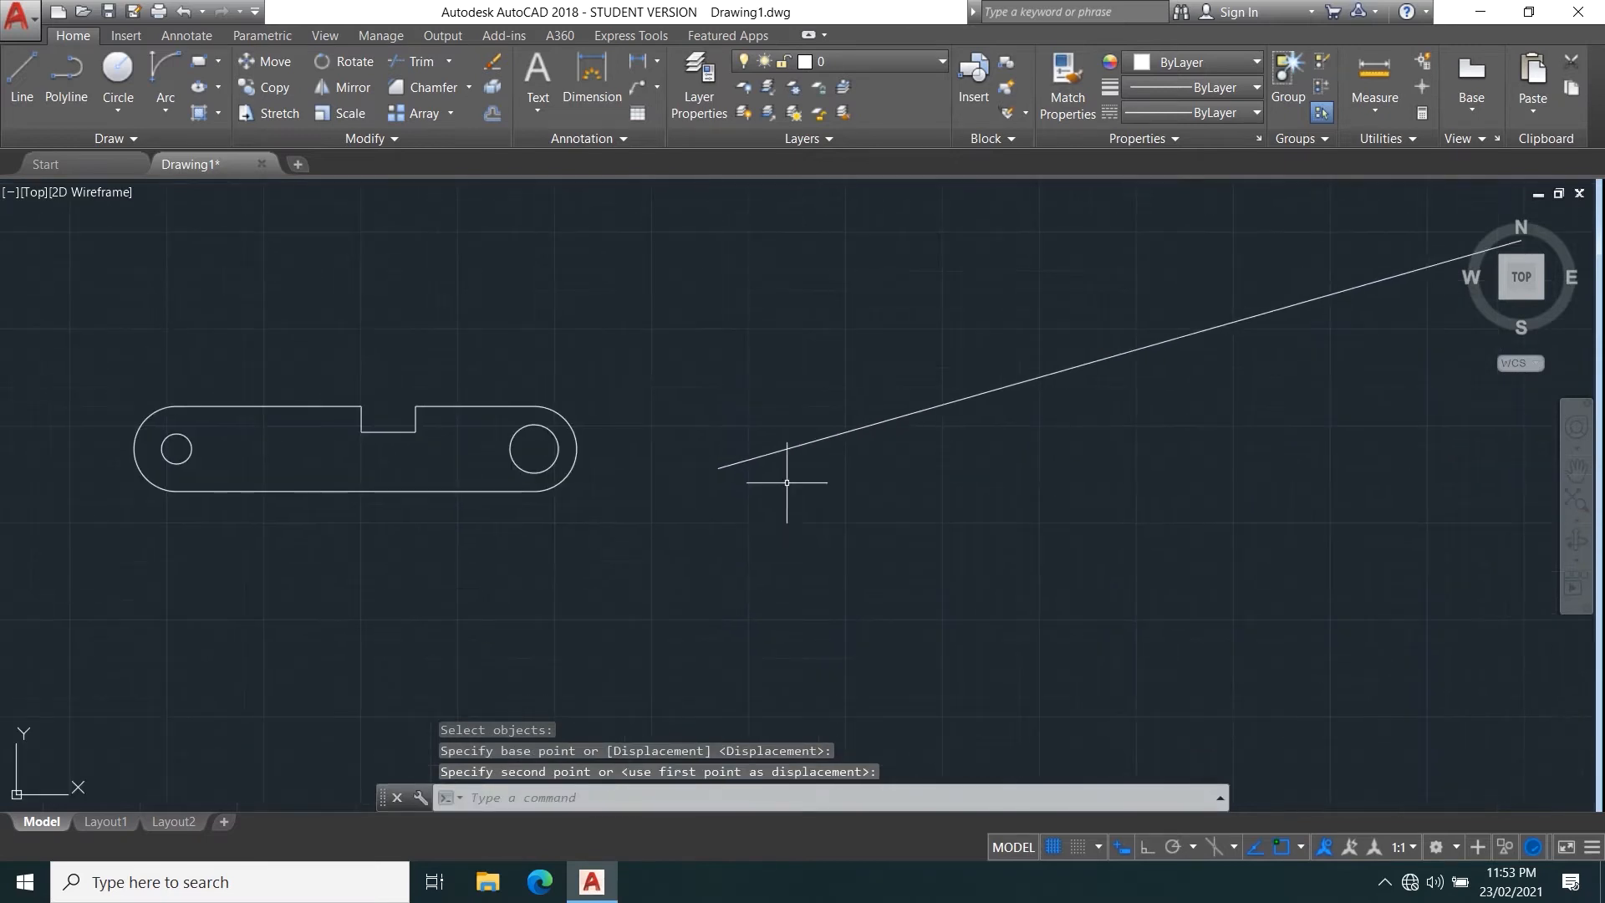
{"action": "middle_click_drag", "start_coordinate": [588, 466], "coordinate": [867, 548]}
{"action": "scroll", "coordinate": [822, 521], "scroll_direction": "up", "scroll_amount": 2}
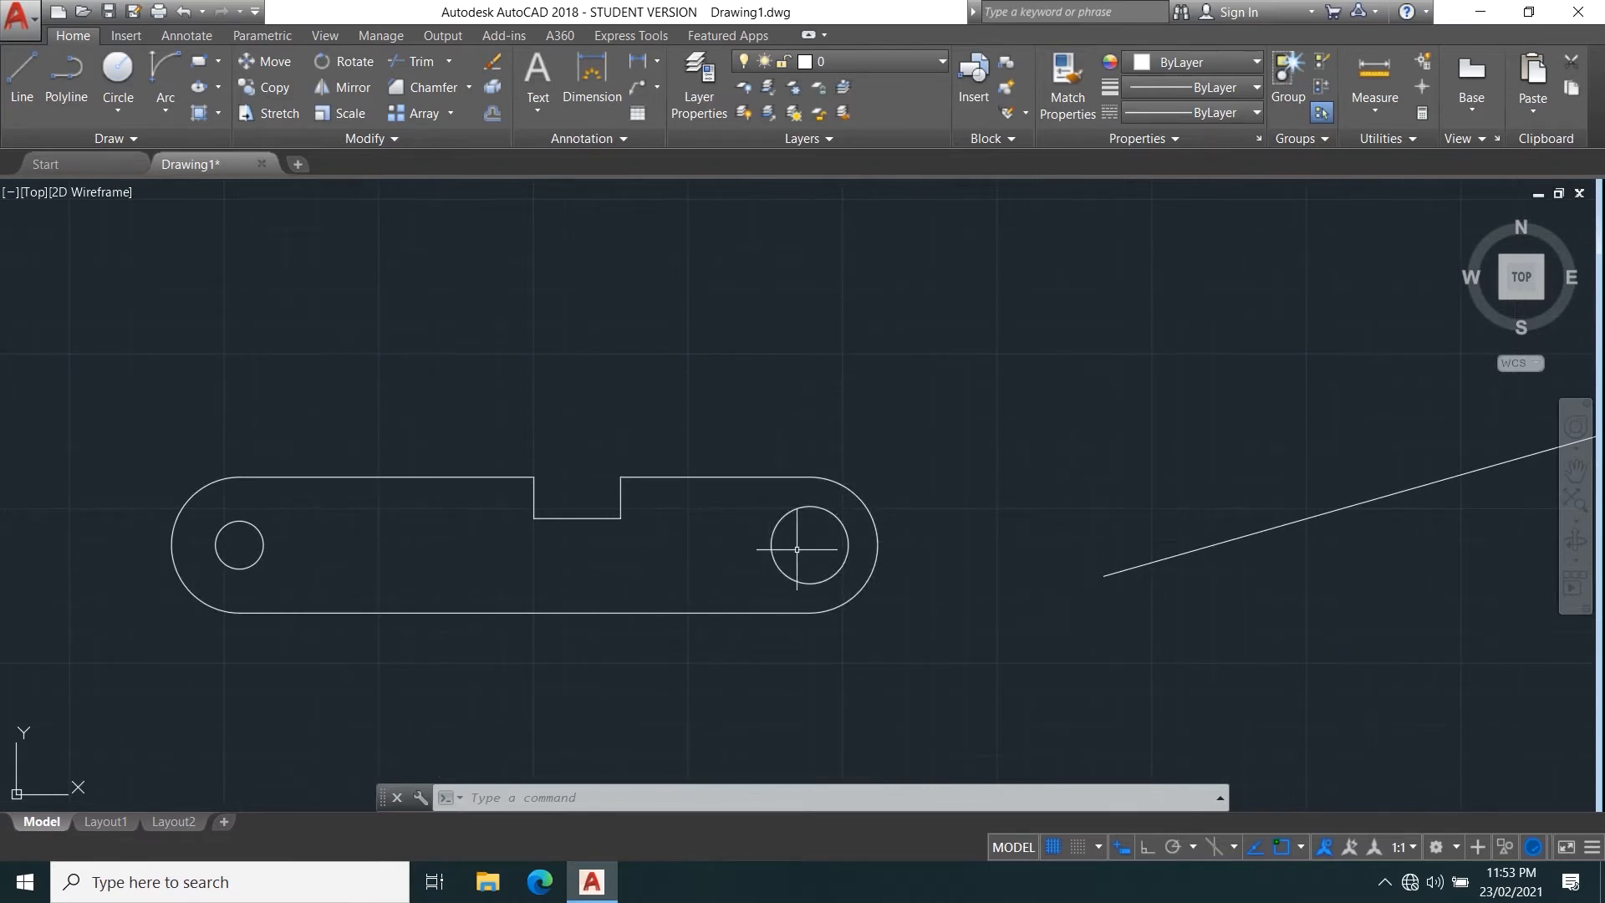
{"action": "key", "text": "Return"}
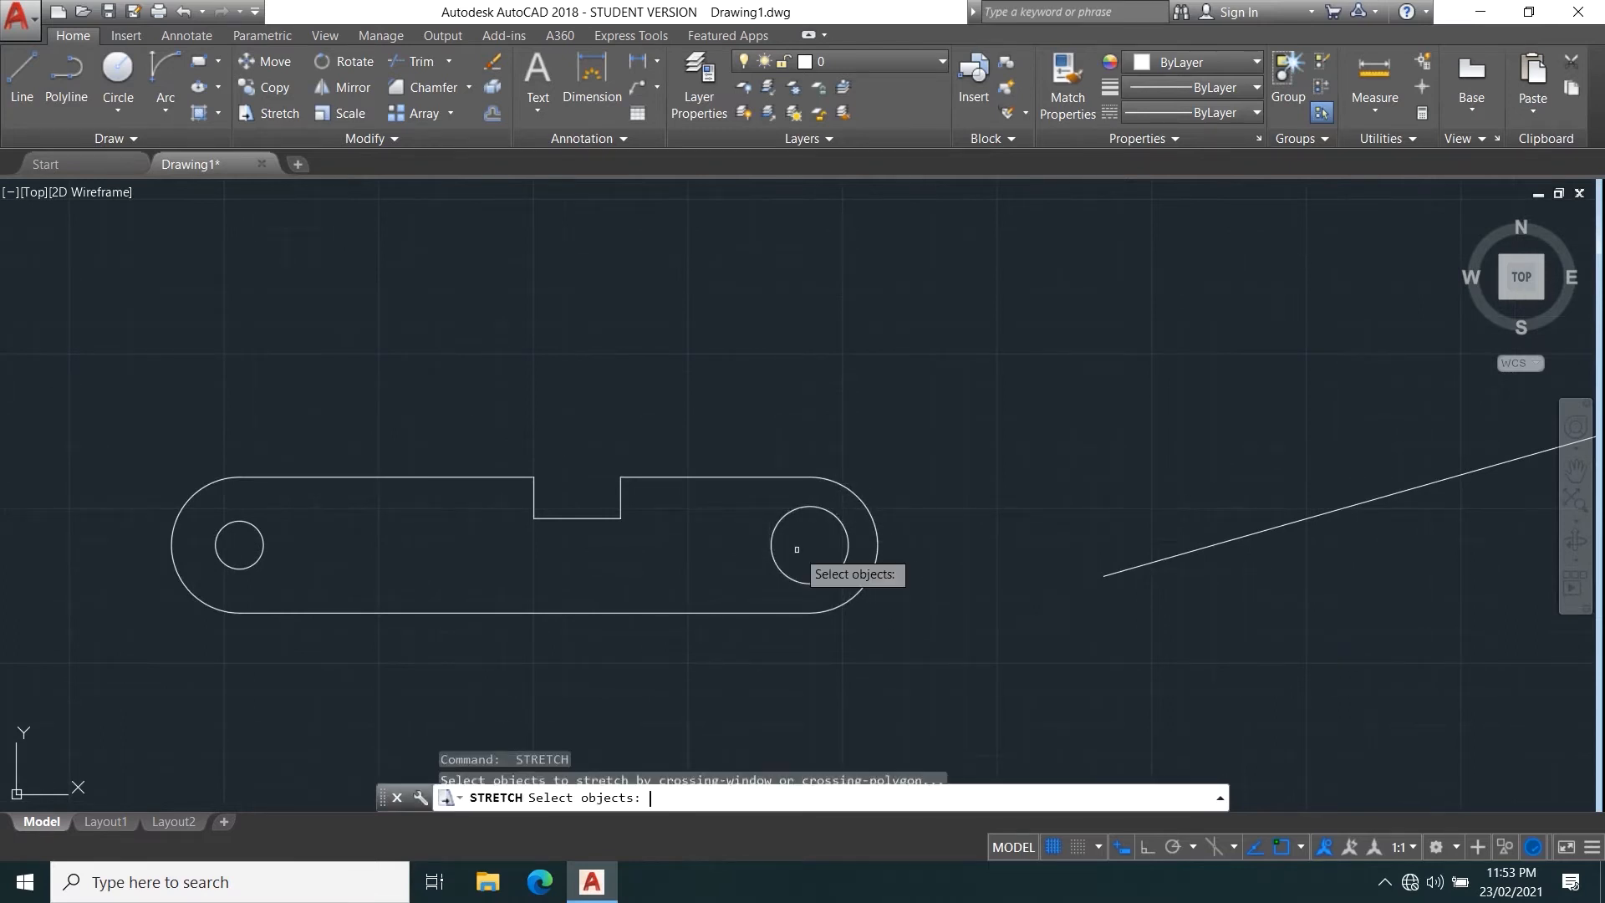
{"action": "left_click", "coordinate": [1137, 712]}
{"action": "left_click", "coordinate": [734, 222]}
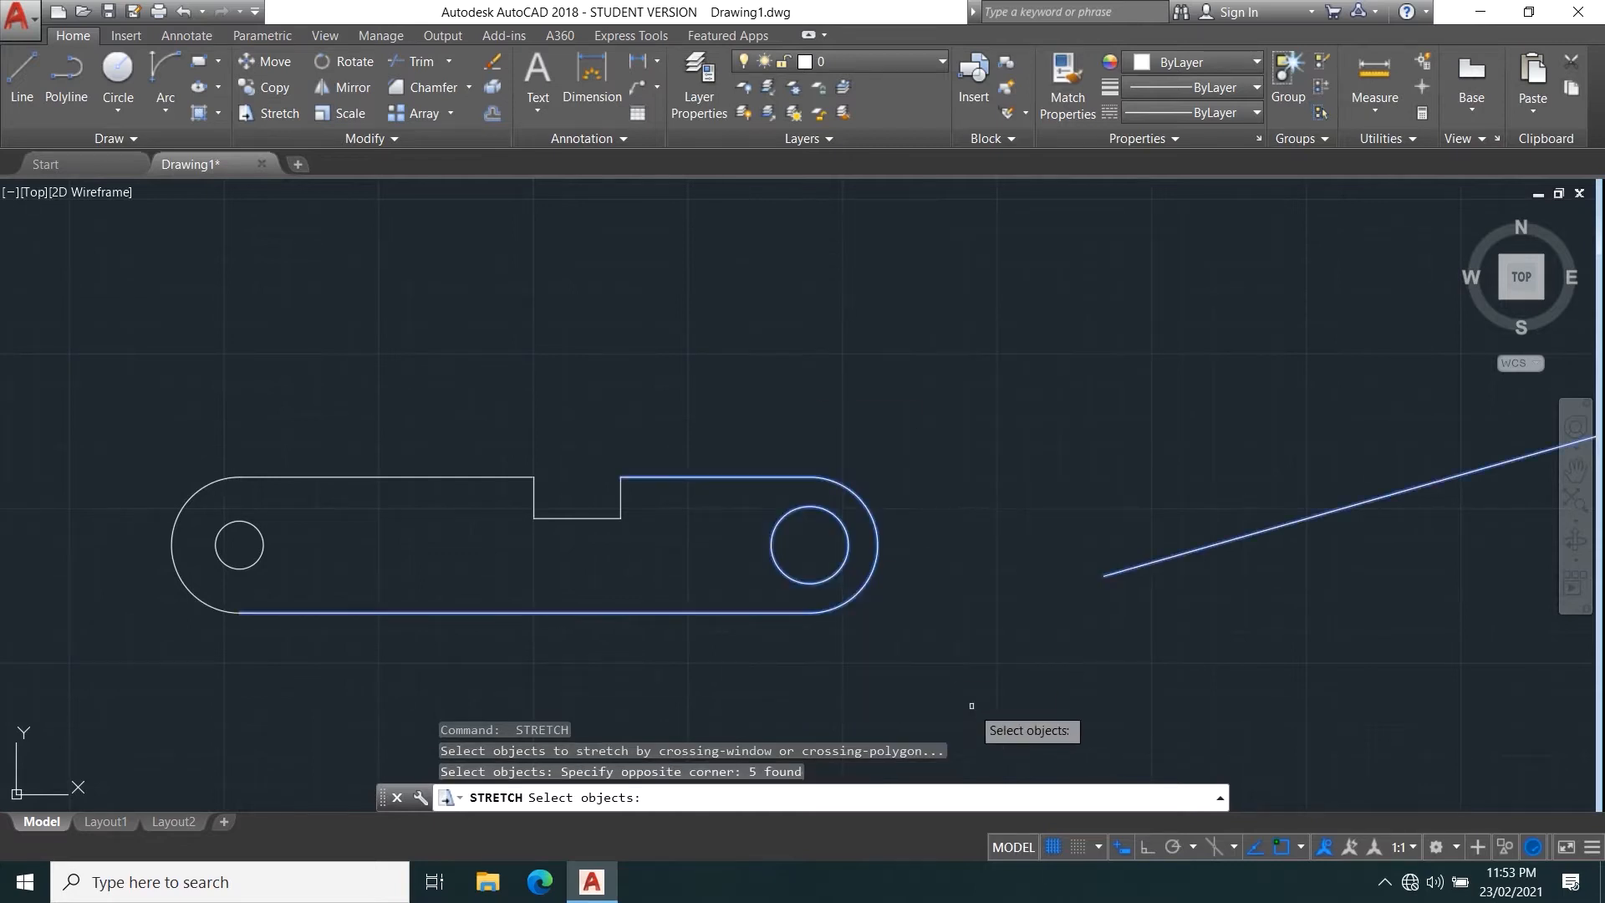
{"action": "key", "text": "Escape"}
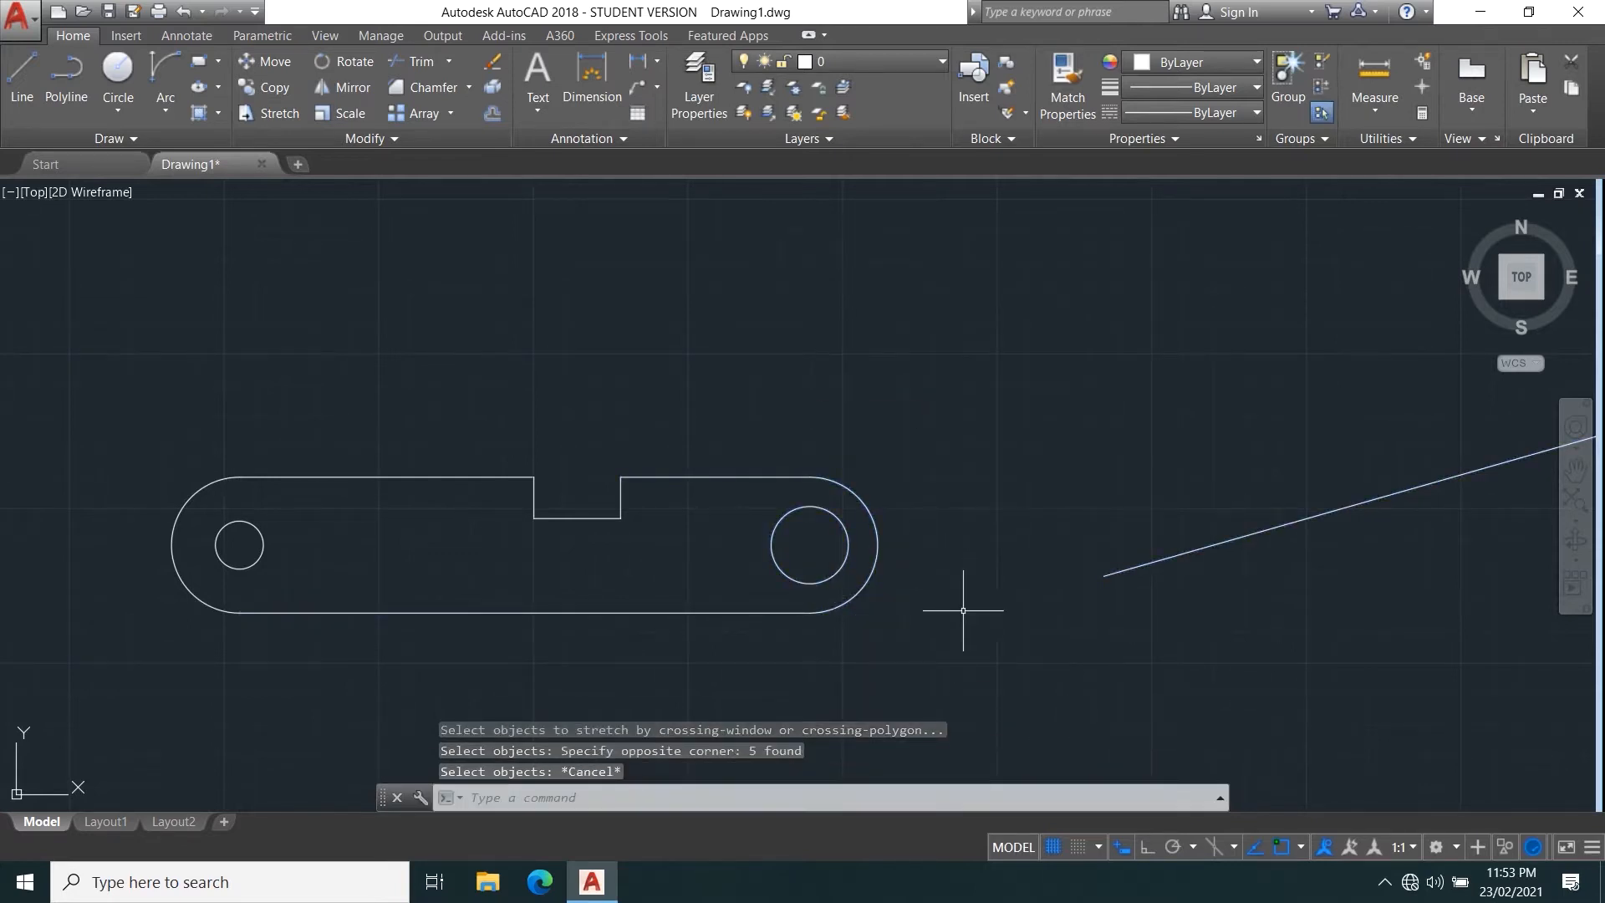
Delete the sloped practice line beside the notched bar.
{"action": "left_click", "coordinate": [1143, 568]}
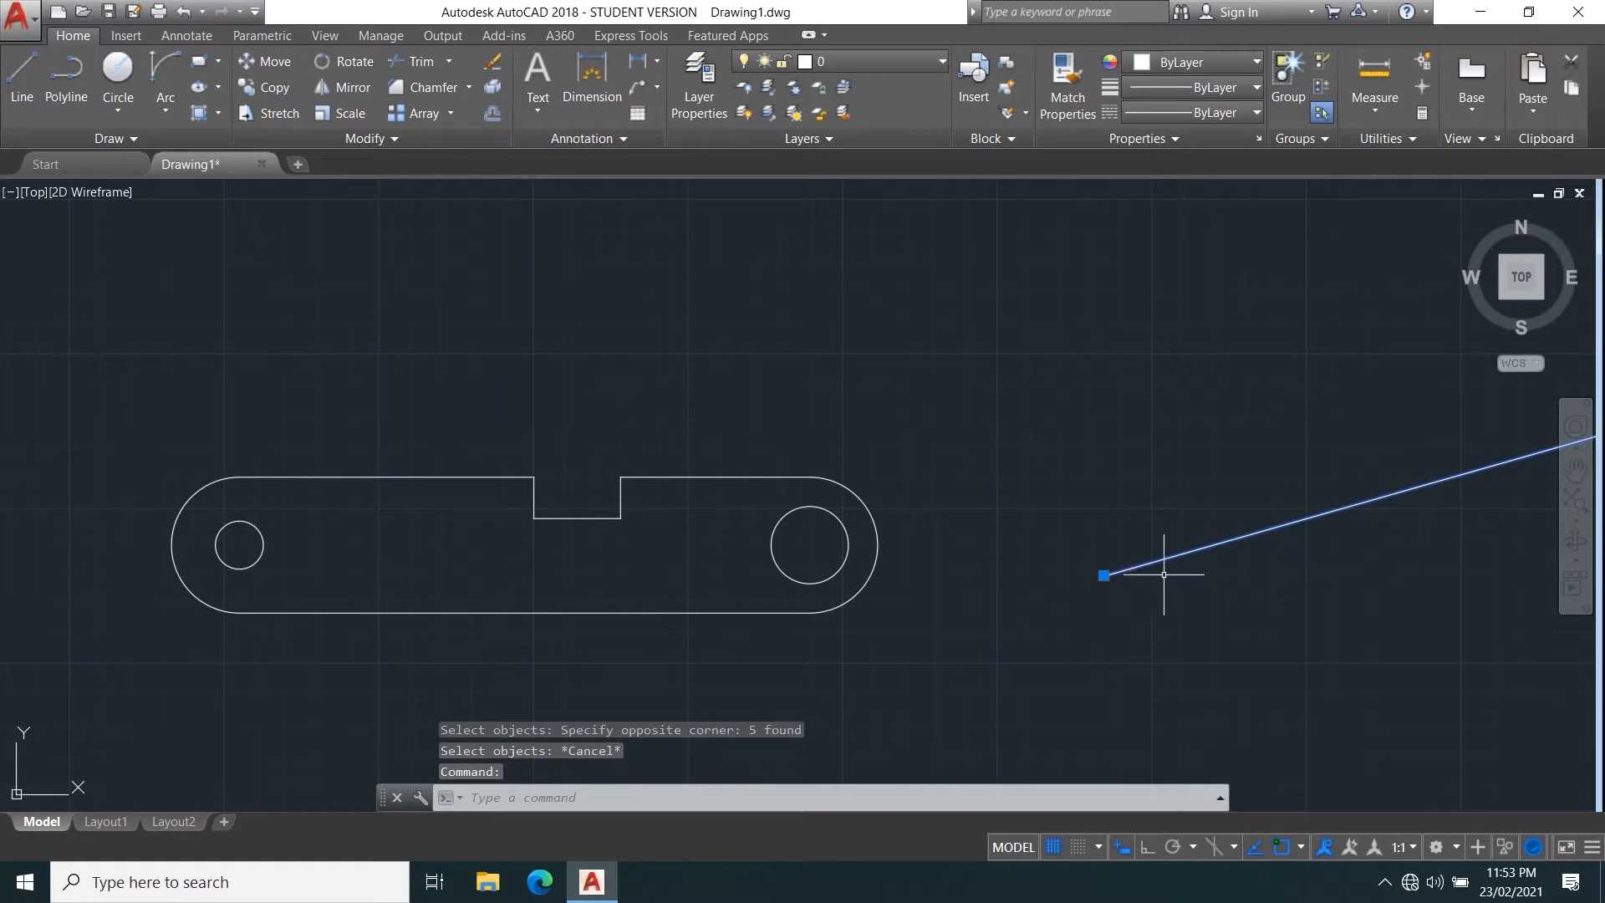
{"action": "key", "text": "Delete"}
{"action": "key", "text": "Return"}
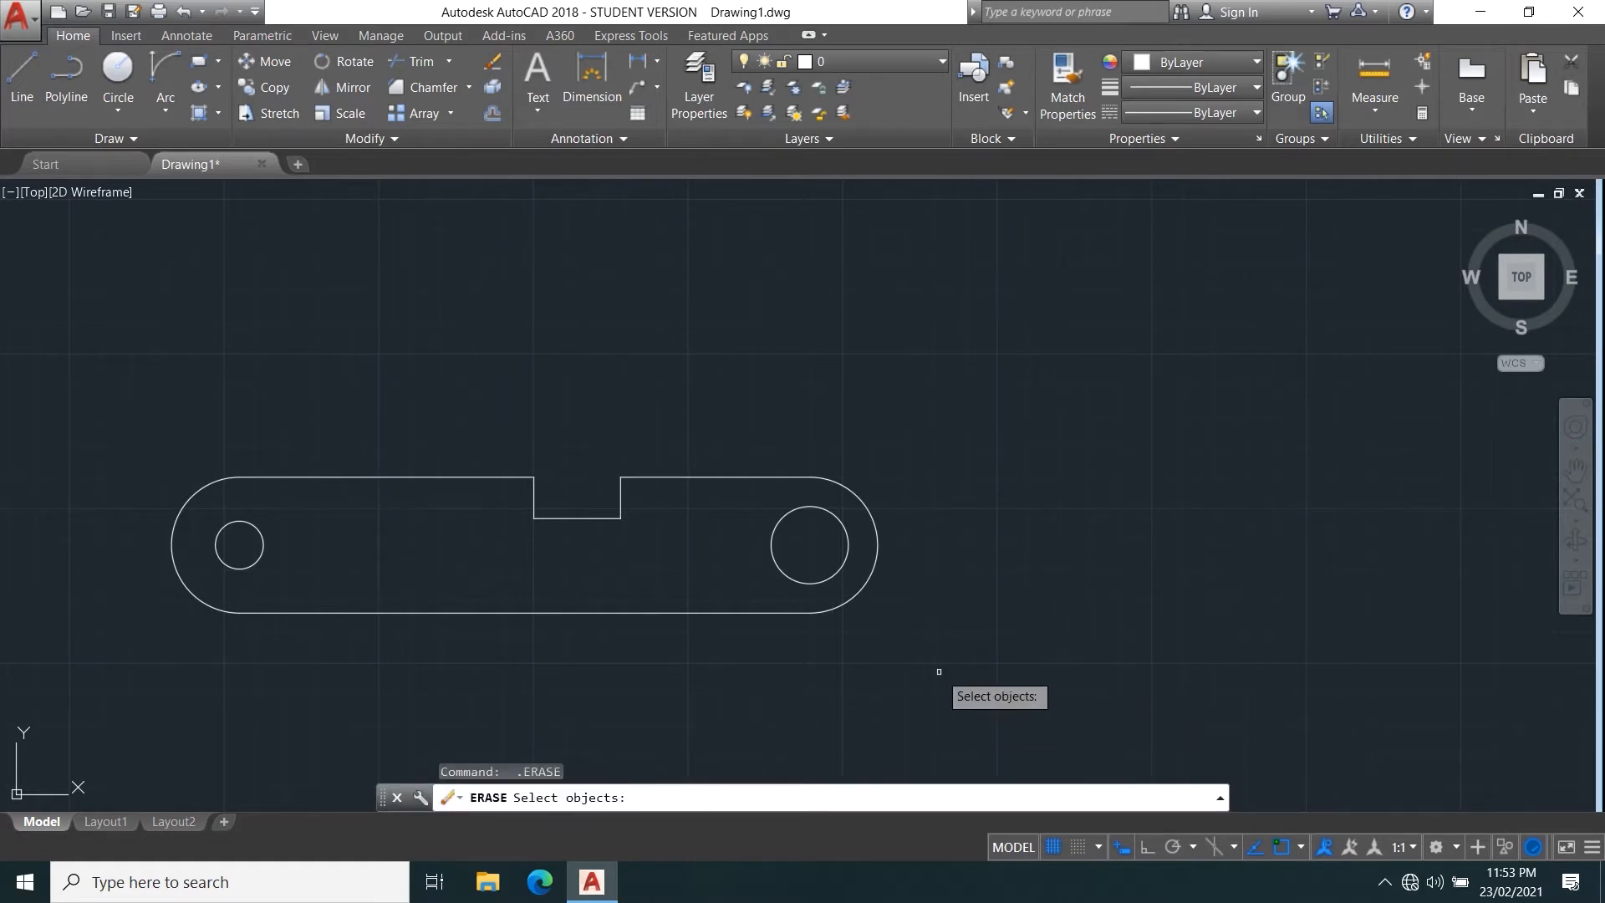
{"action": "key", "text": "Escape"}
{"action": "type", "text": "s"}
{"action": "key", "text": "Return"}
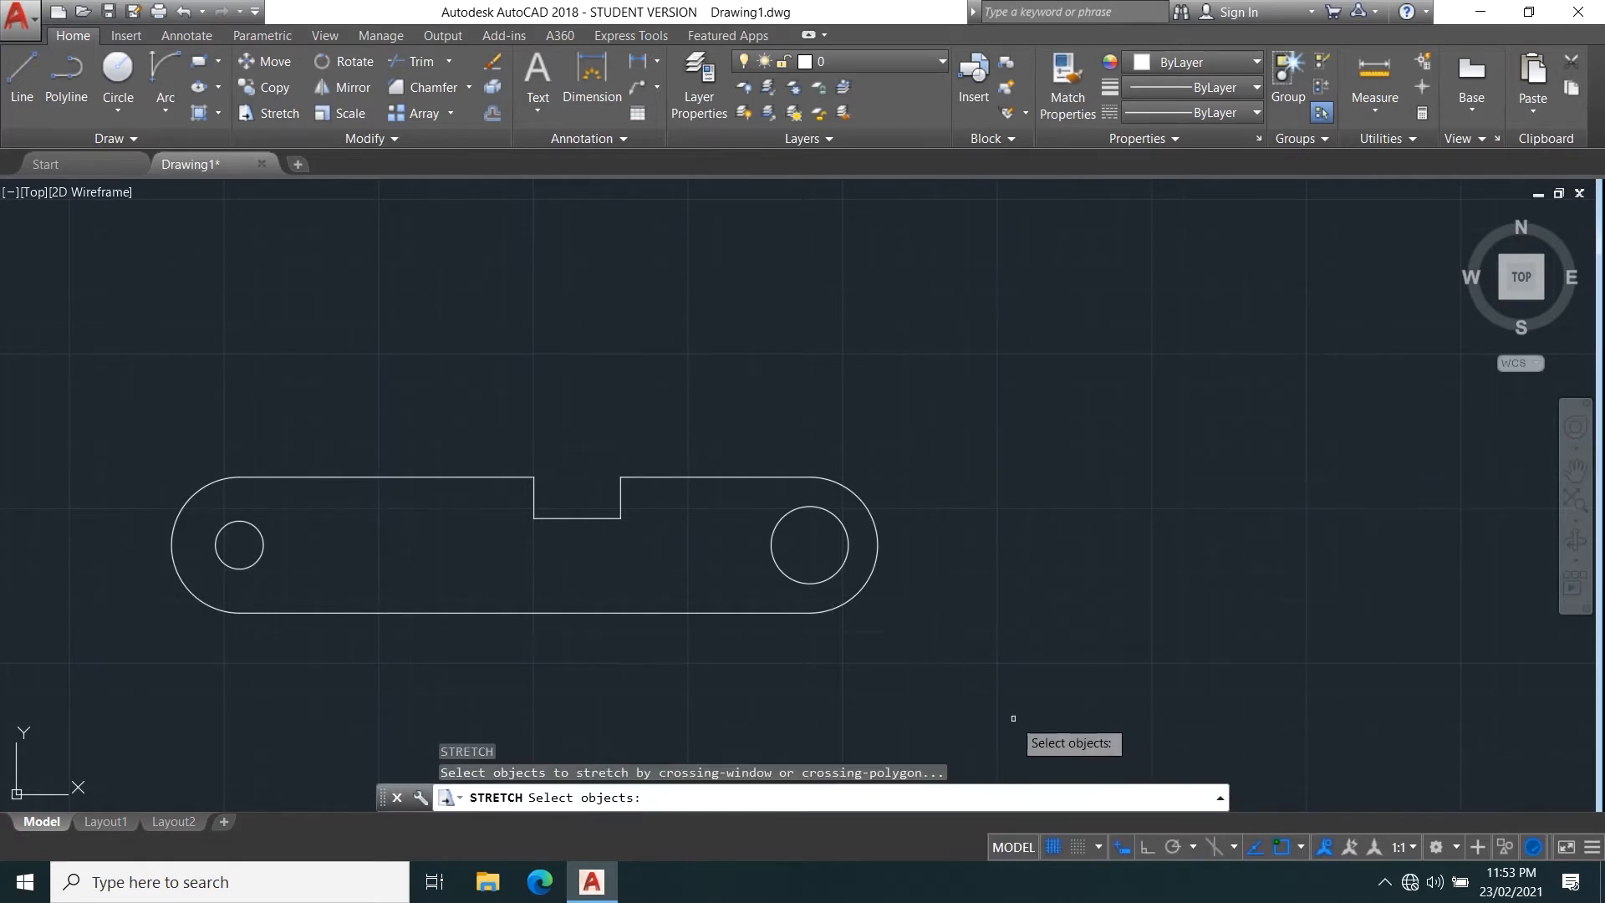
{"action": "left_click", "coordinate": [1014, 717]}
{"action": "left_click", "coordinate": [689, 217]}
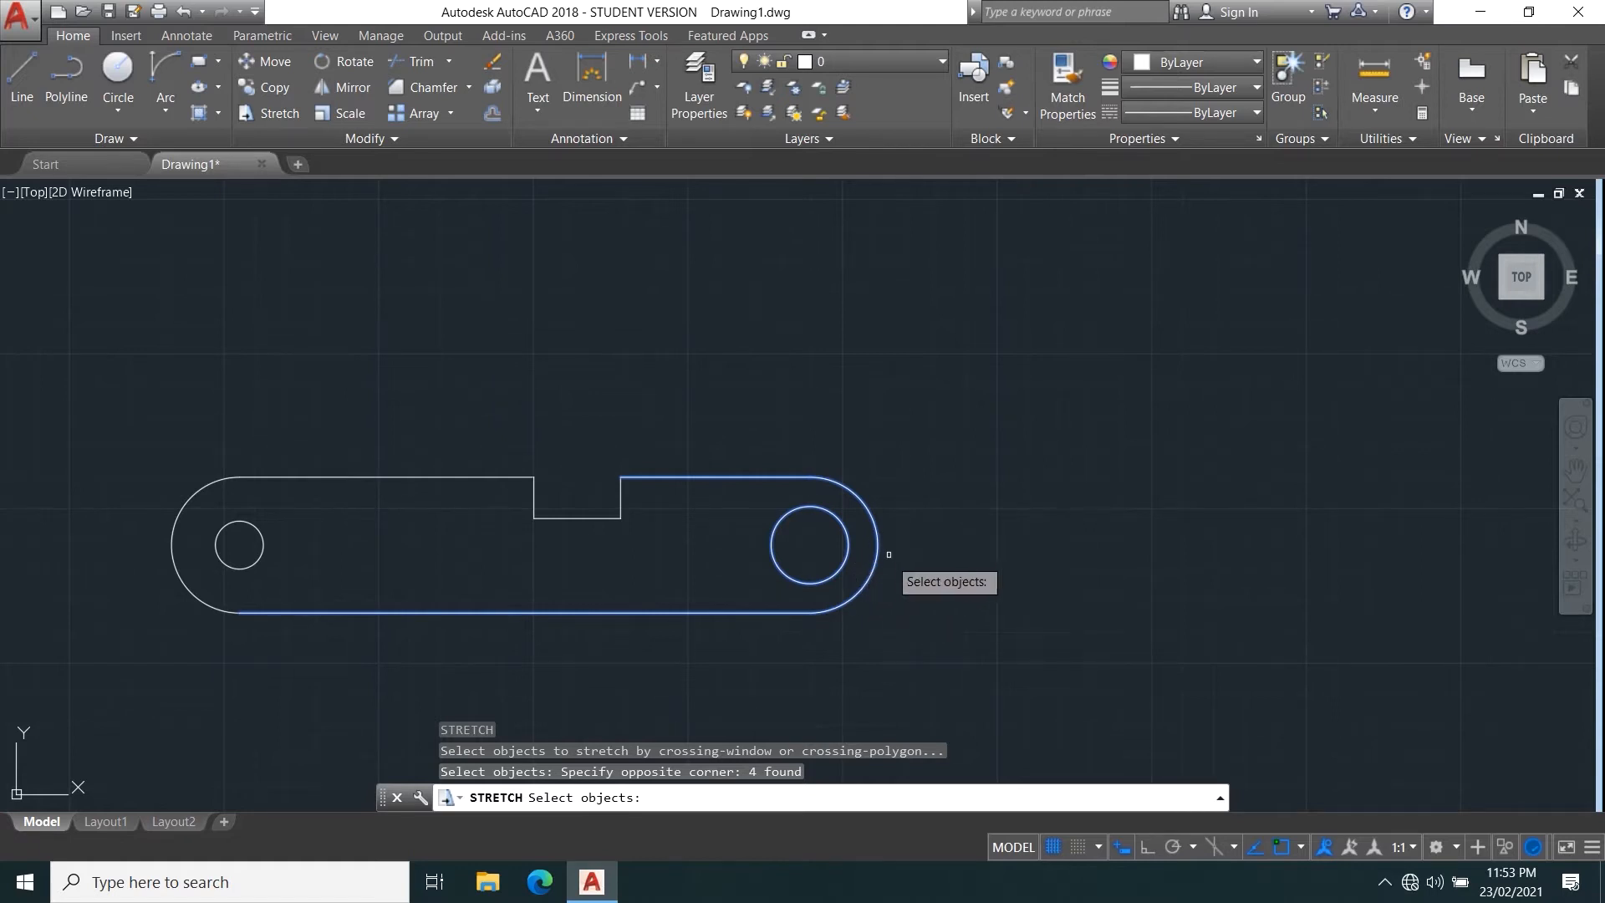
{"action": "key", "text": "Return"}
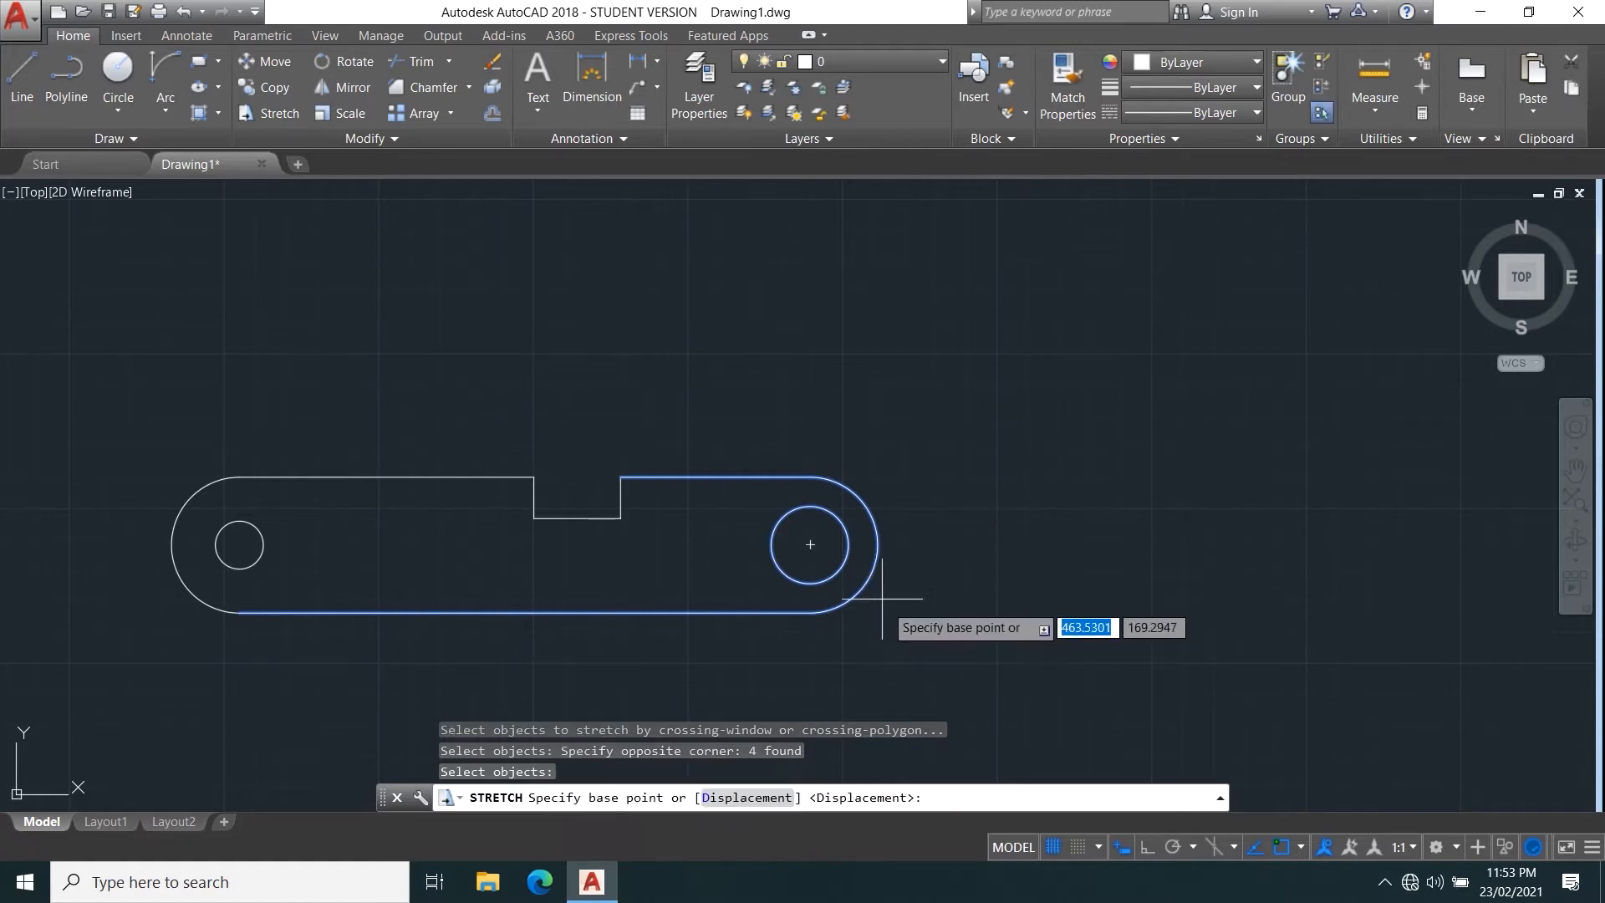
{"action": "left_click", "coordinate": [810, 545]}
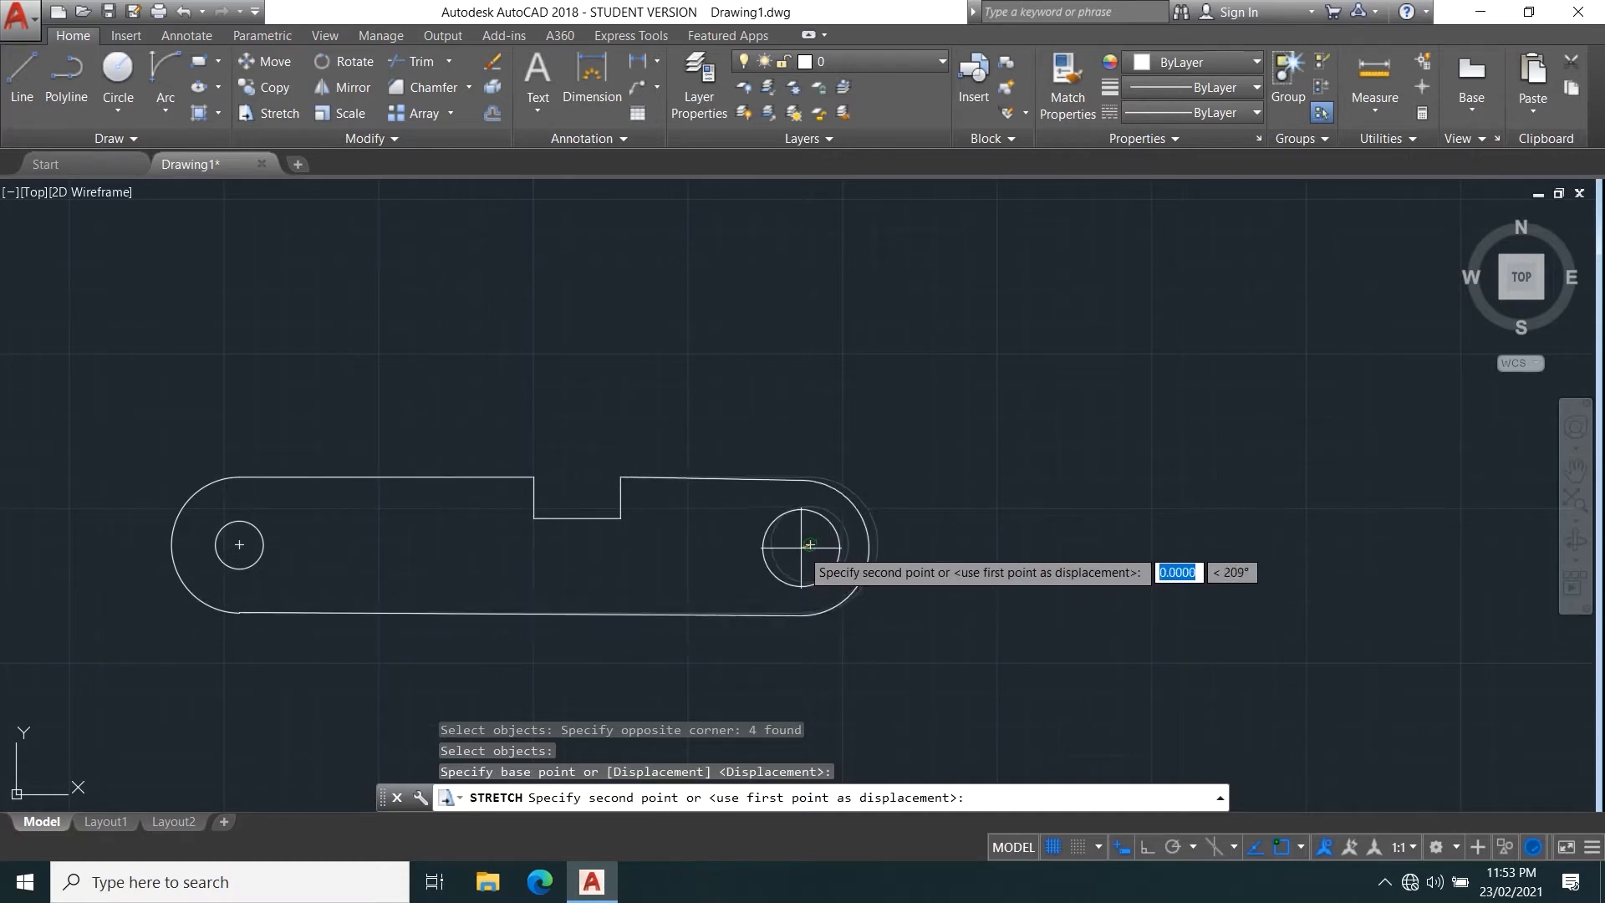
{"action": "key", "text": "Escape"}
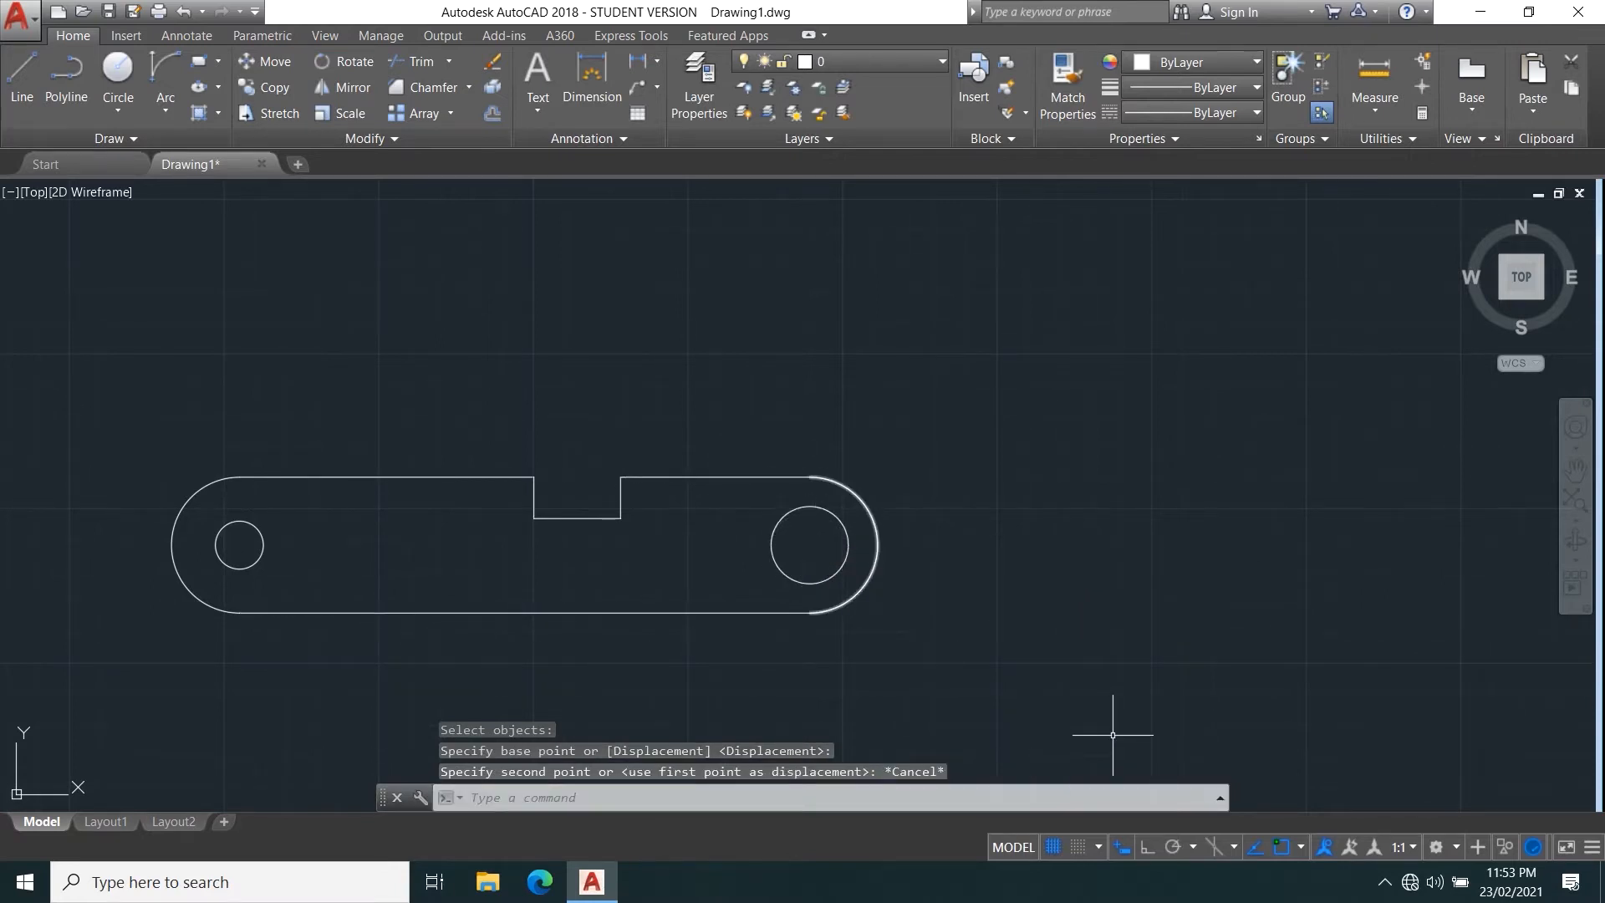
Stretch the bar's right end, including the notch's right side, from the hole's centre to a point down and to the right.
{"action": "key", "text": "Return"}
{"action": "left_click", "coordinate": [1051, 716]}
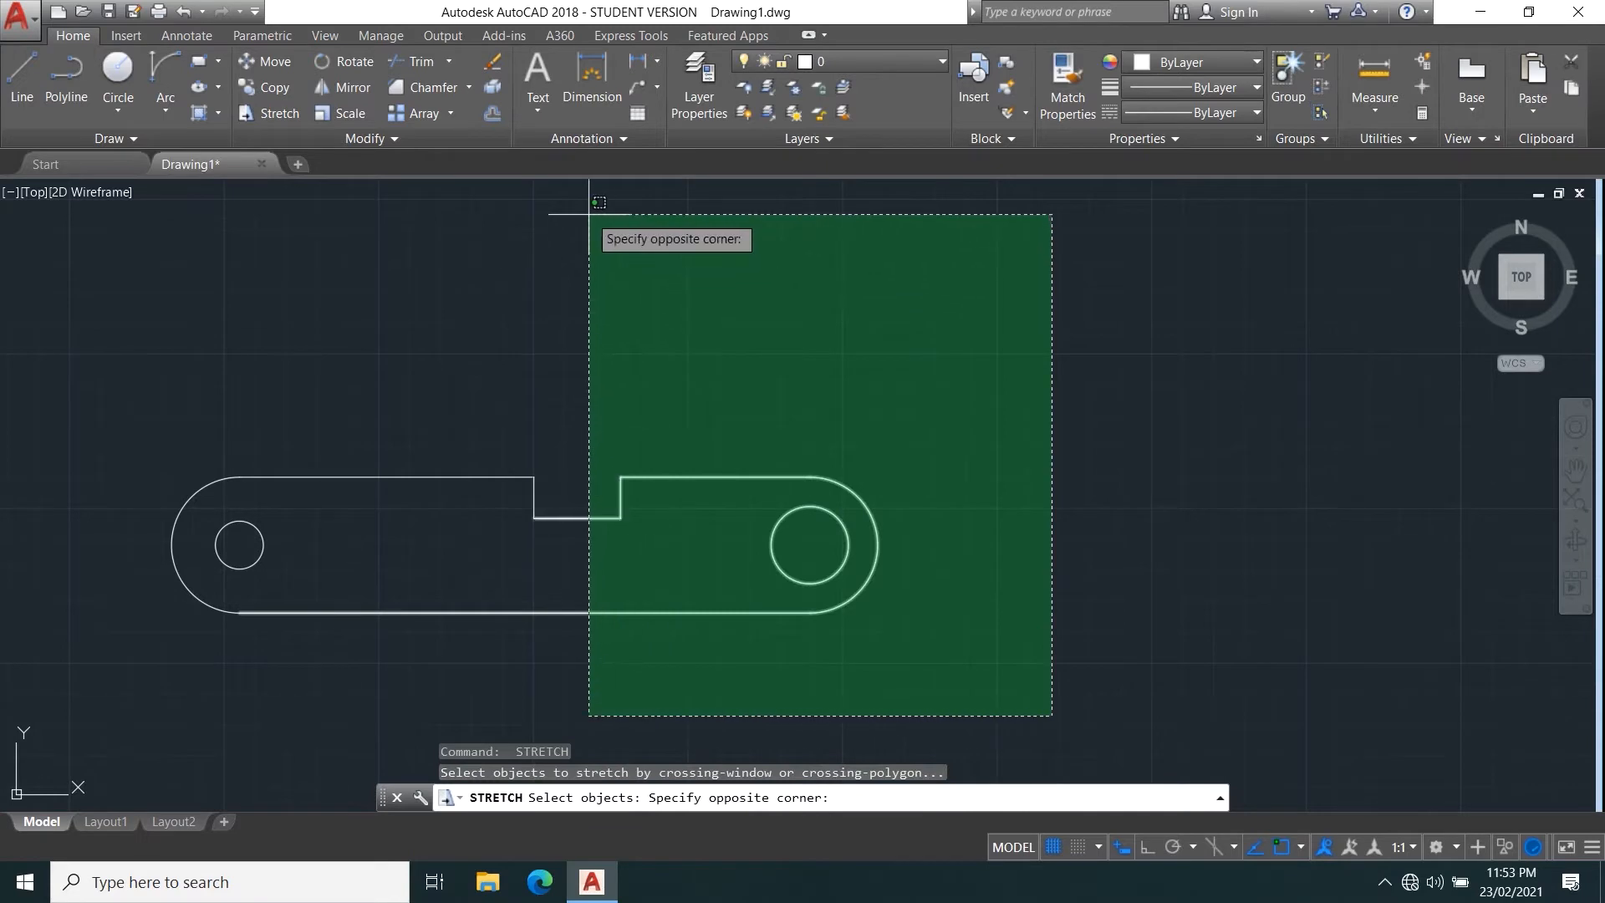
{"action": "left_click", "coordinate": [590, 214]}
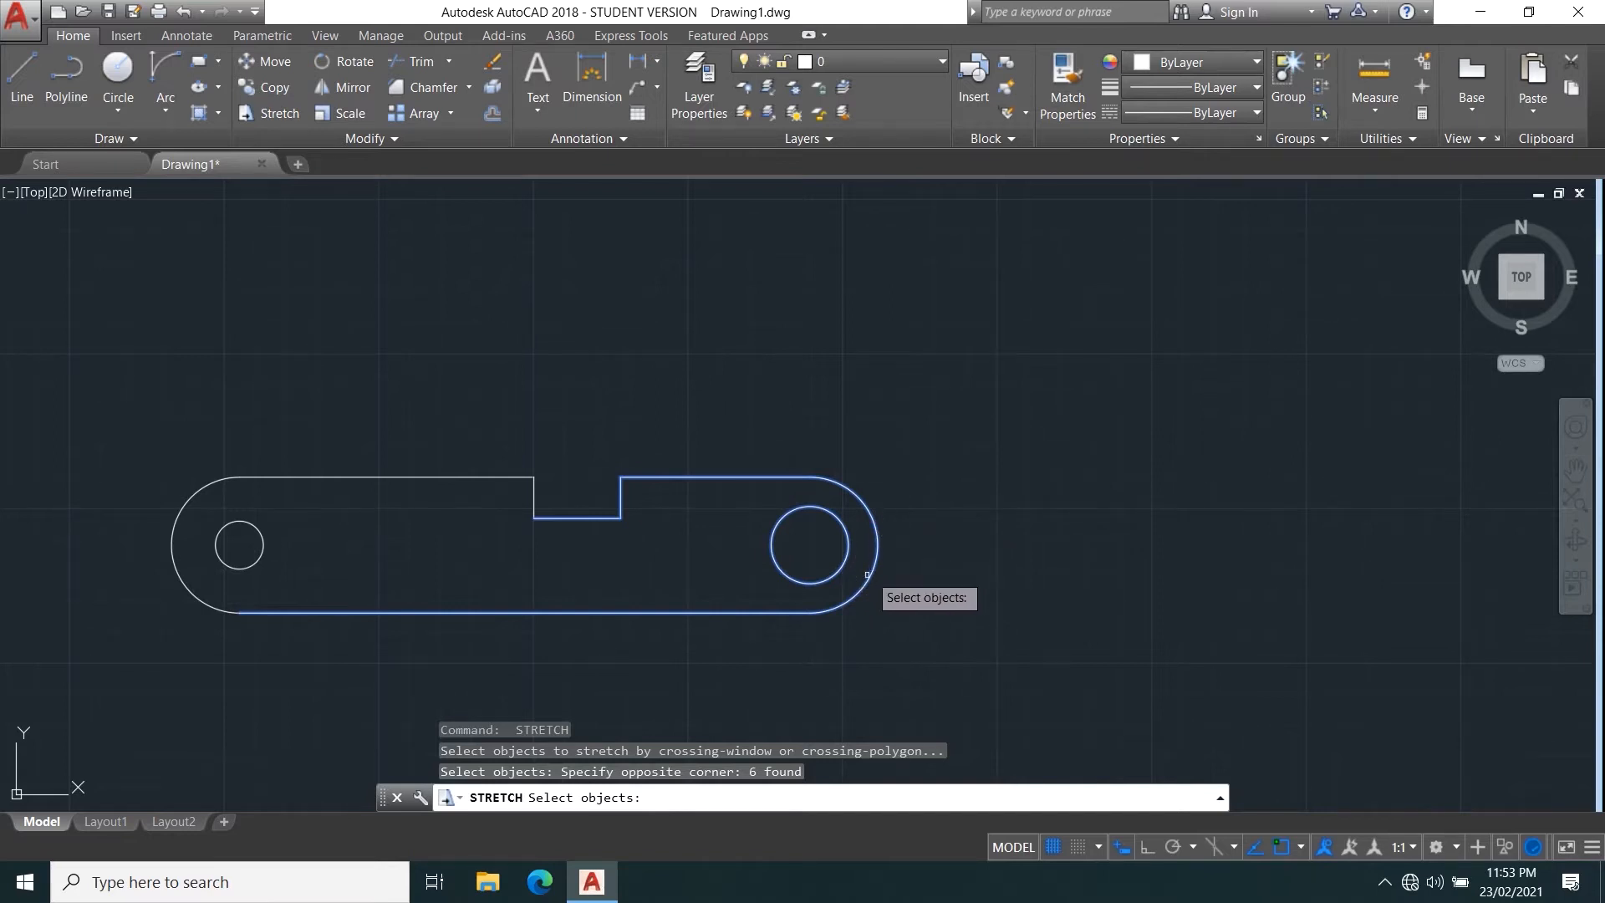
{"action": "key", "text": "Return"}
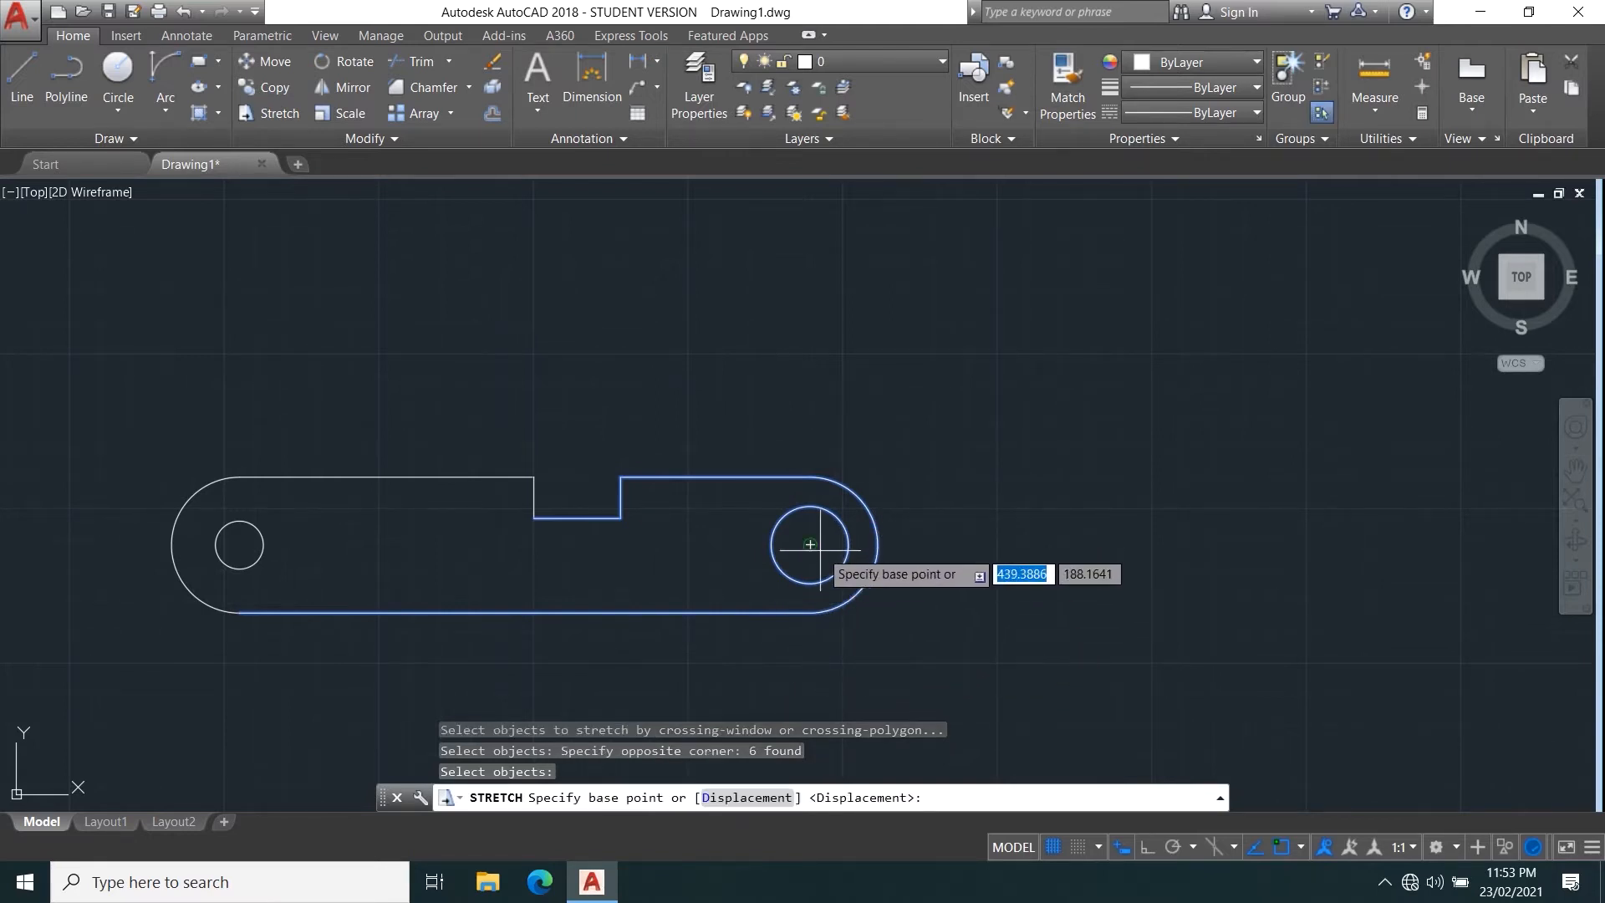
{"action": "left_click", "coordinate": [805, 544]}
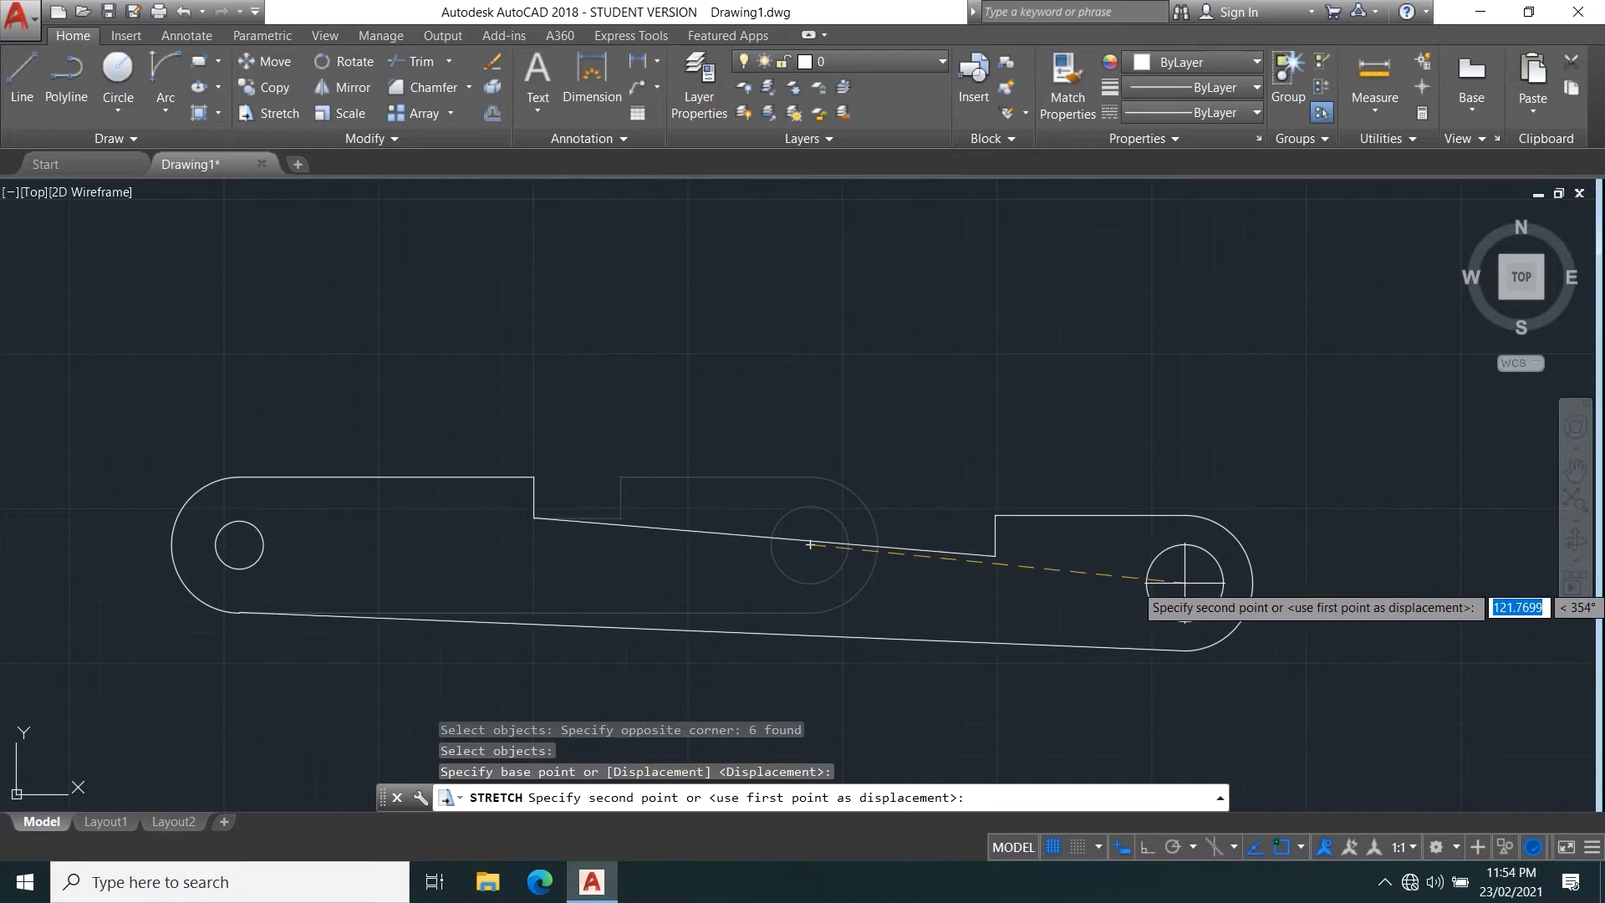
{"action": "left_click", "coordinate": [1113, 621]}
Draw a rectangle by dimensions, 40 long and 40 wide, in the empty area to the right of the stretched bar.
{"action": "scroll", "coordinate": [1243, 569], "scroll_direction": "down", "scroll_amount": 2}
{"action": "scroll", "coordinate": [1254, 629], "scroll_direction": "up", "scroll_amount": 2}
{"action": "middle_click_drag", "start_coordinate": [1229, 621], "coordinate": [901, 622]}
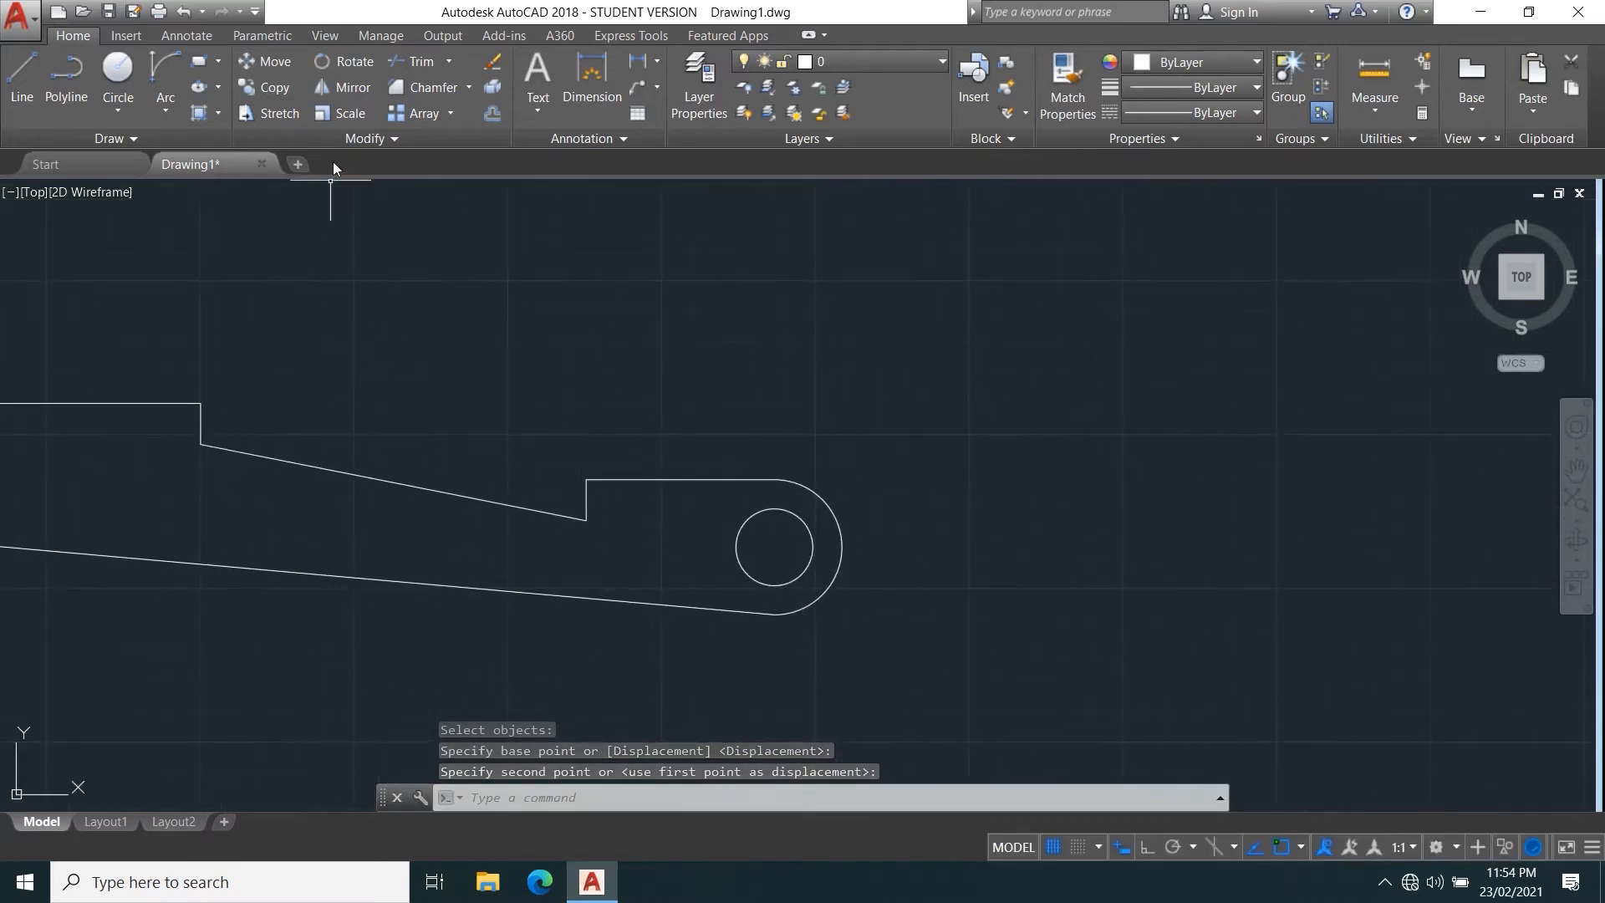
{"action": "scroll", "coordinate": [492, 409], "scroll_direction": "down", "scroll_amount": 3}
{"action": "scroll", "coordinate": [631, 451], "scroll_direction": "up", "scroll_amount": 3}
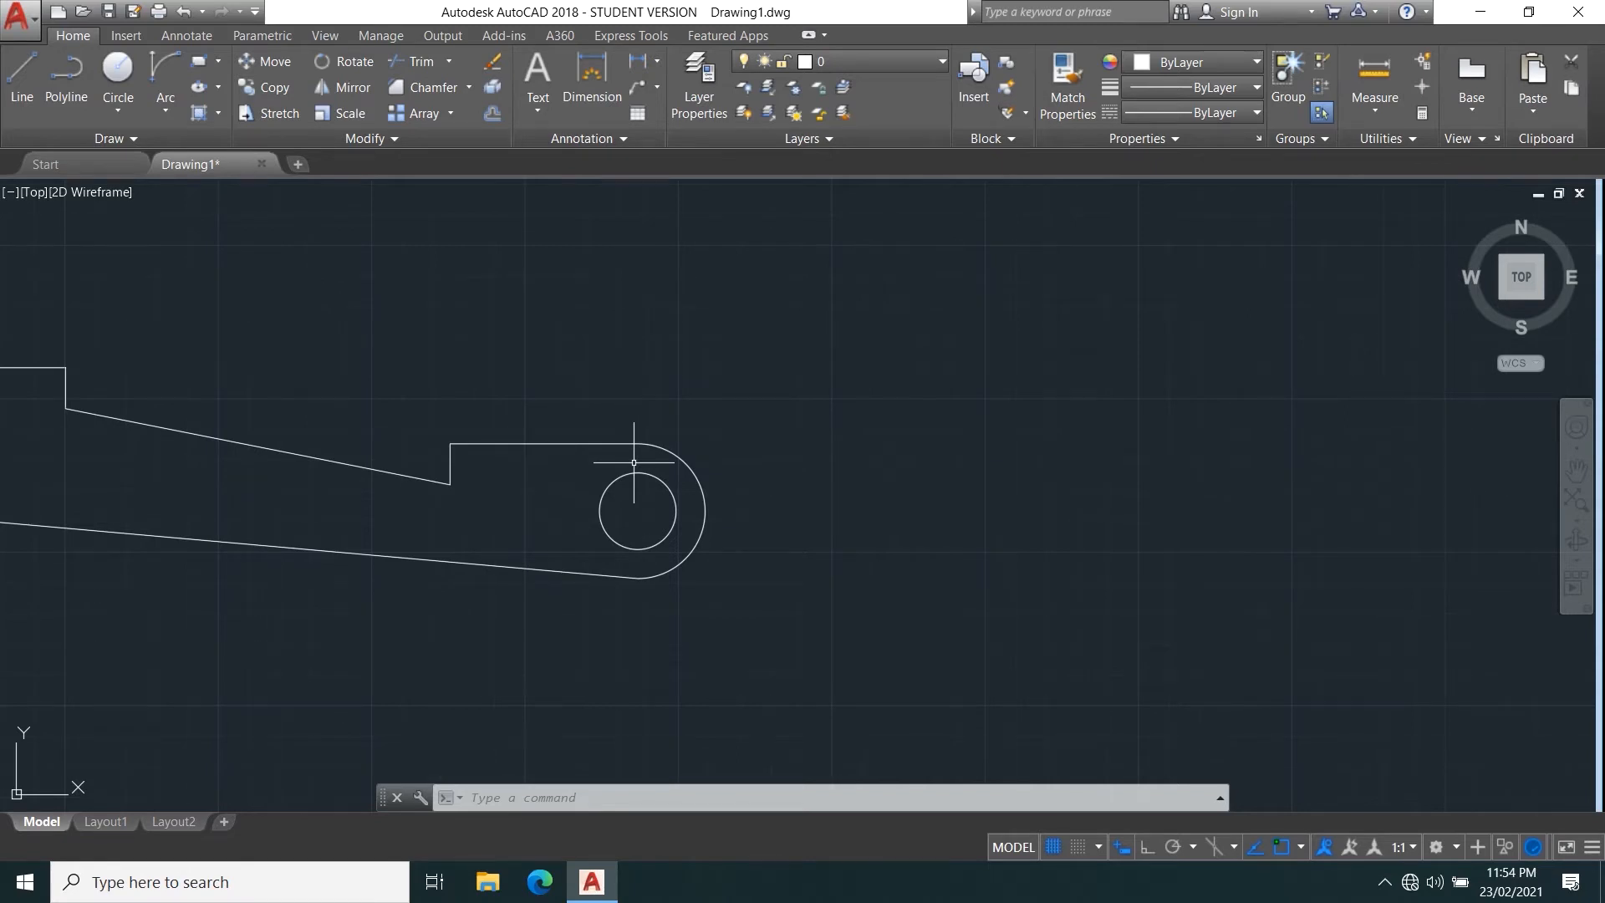
{"action": "left_click", "coordinate": [199, 61]}
{"action": "middle_click_drag", "start_coordinate": [622, 574], "coordinate": [382, 596]}
{"action": "left_click", "coordinate": [716, 448]}
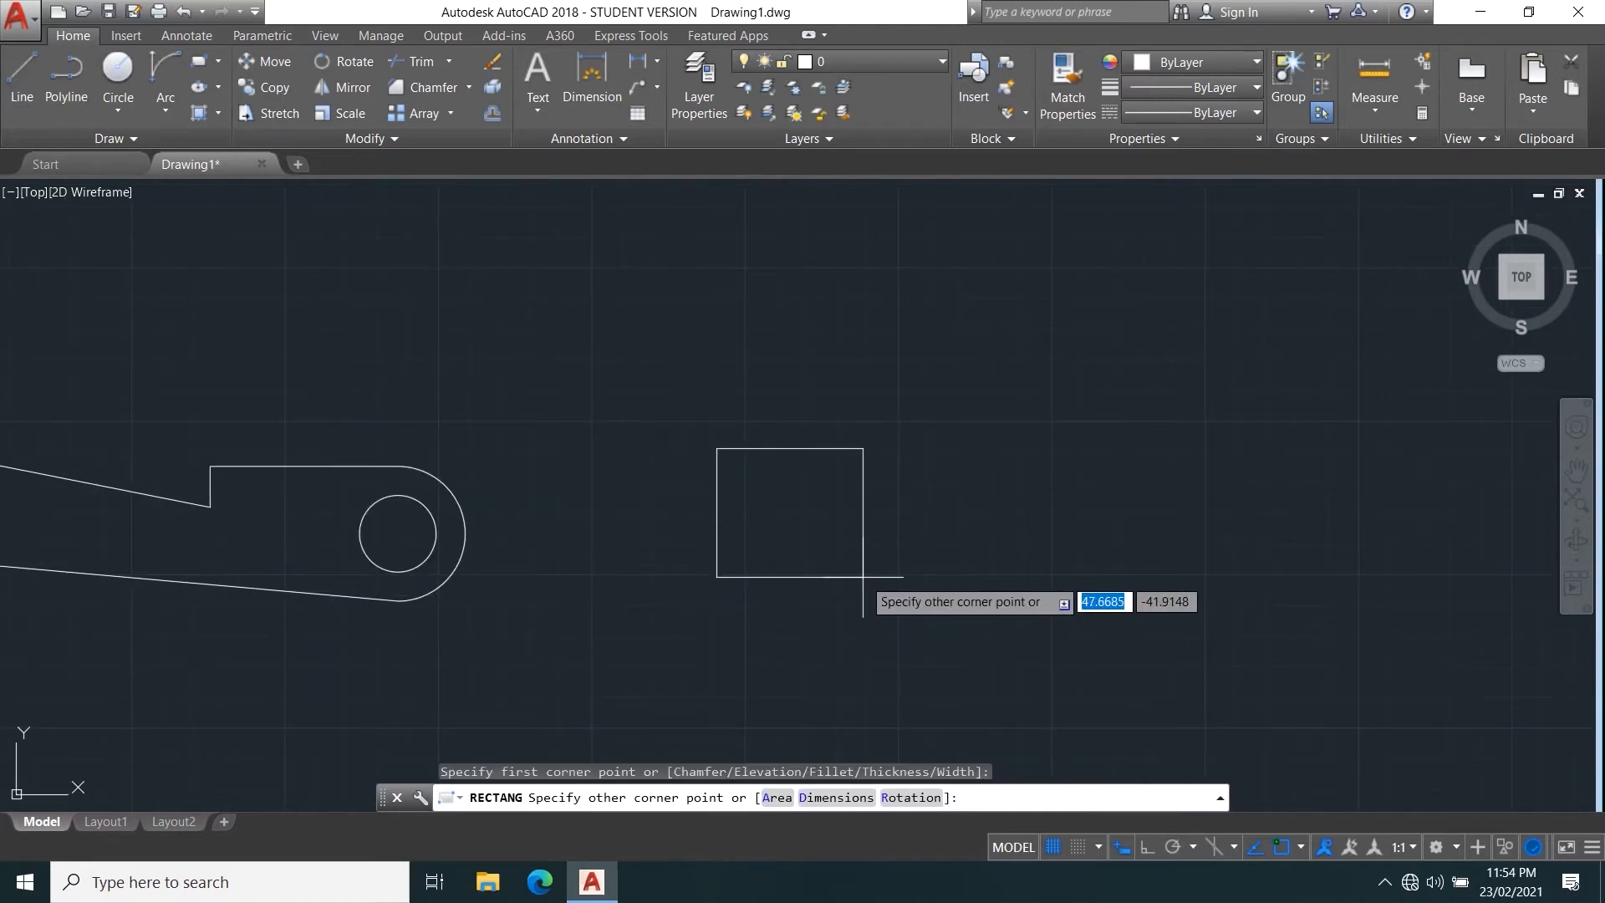
{"action": "type", "text": "d"}
{"action": "key", "text": "Return"}
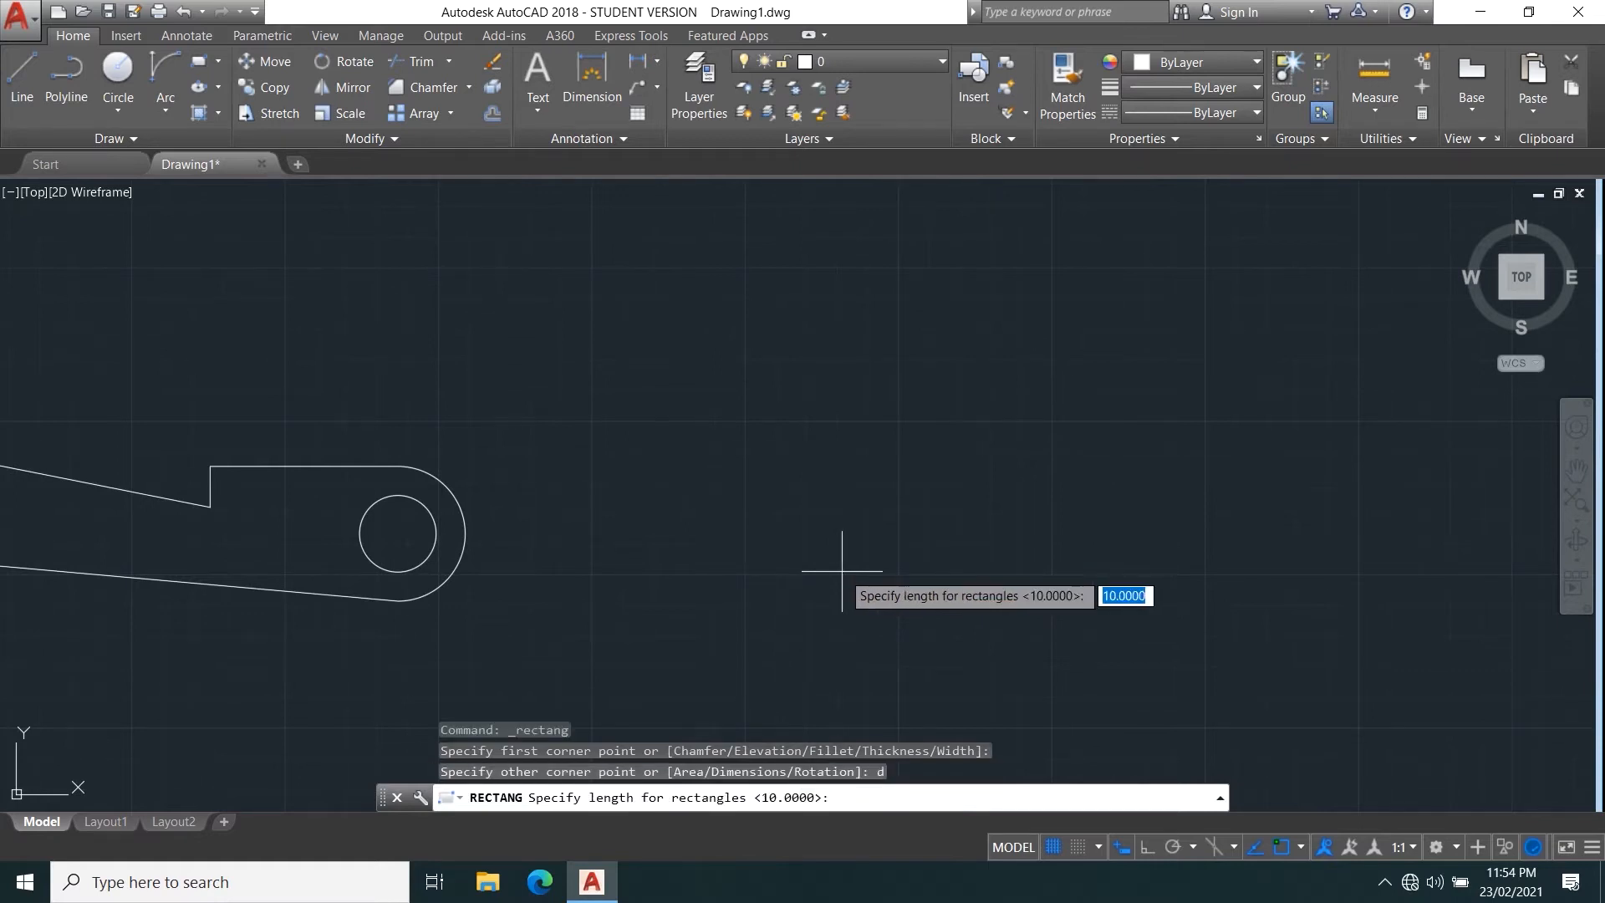
{"action": "type", "text": "40"}
{"action": "key", "text": "Return"}
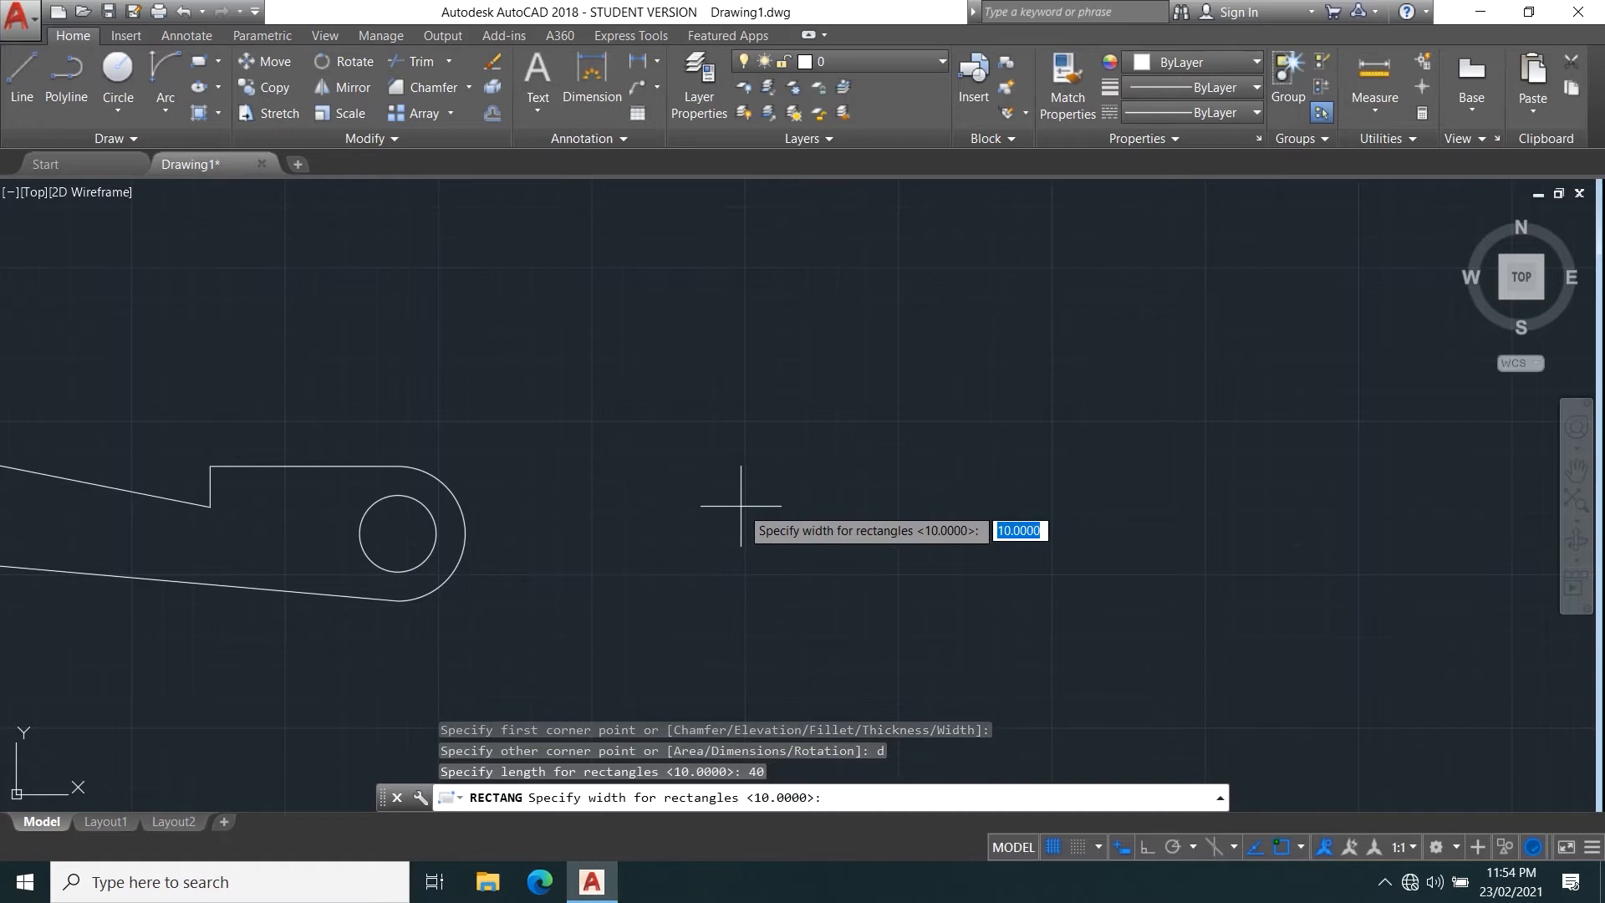
{"action": "type", "text": "40"}
{"action": "key", "text": "Return"}
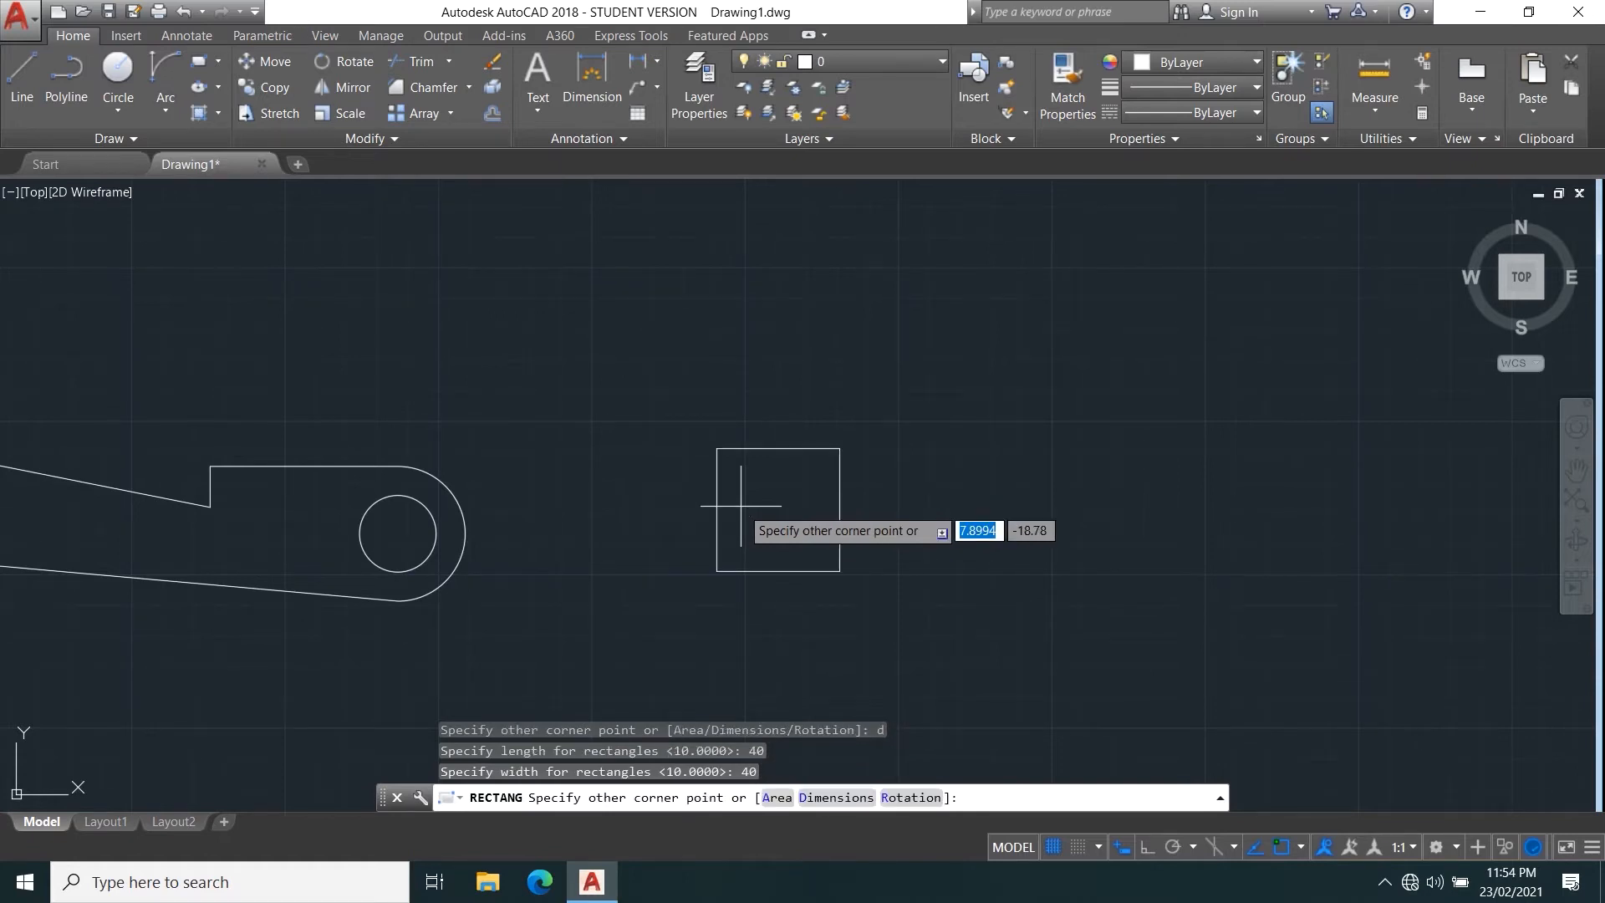
{"action": "left_click", "coordinate": [1028, 534]}
{"action": "scroll", "coordinate": [761, 532], "scroll_direction": "up", "scroll_amount": 2}
{"action": "scroll", "coordinate": [765, 493], "scroll_direction": "down", "scroll_amount": 1}
{"action": "scroll", "coordinate": [754, 509], "scroll_direction": "up", "scroll_amount": 1}
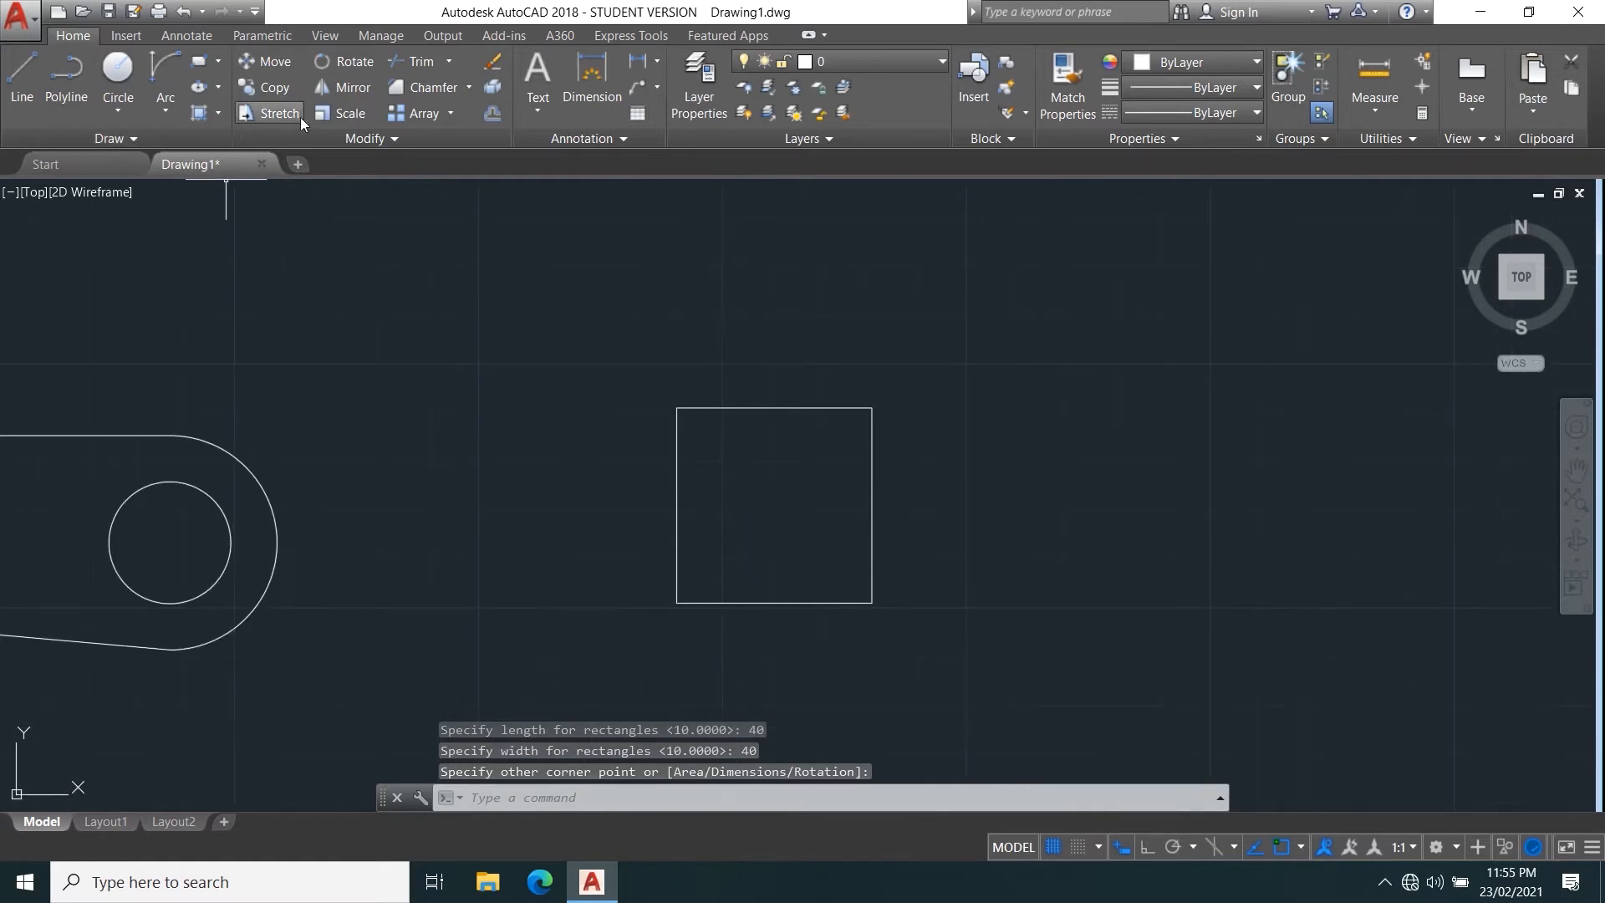
{"action": "left_click", "coordinate": [347, 113]}
{"action": "key", "text": "Escape"}
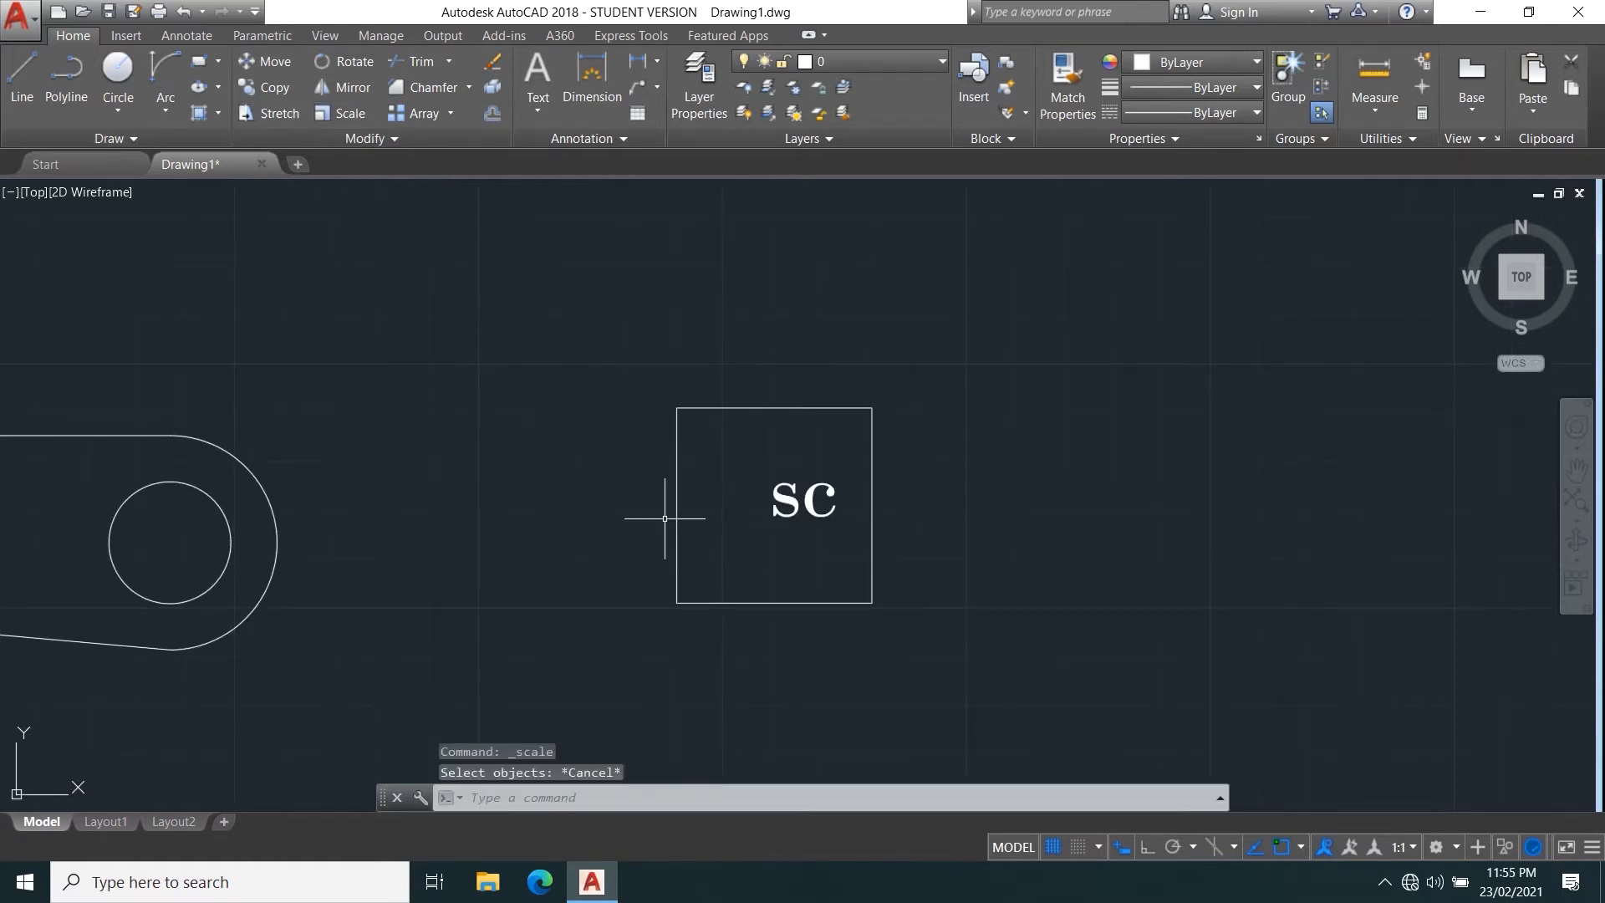
{"action": "key", "text": "Return"}
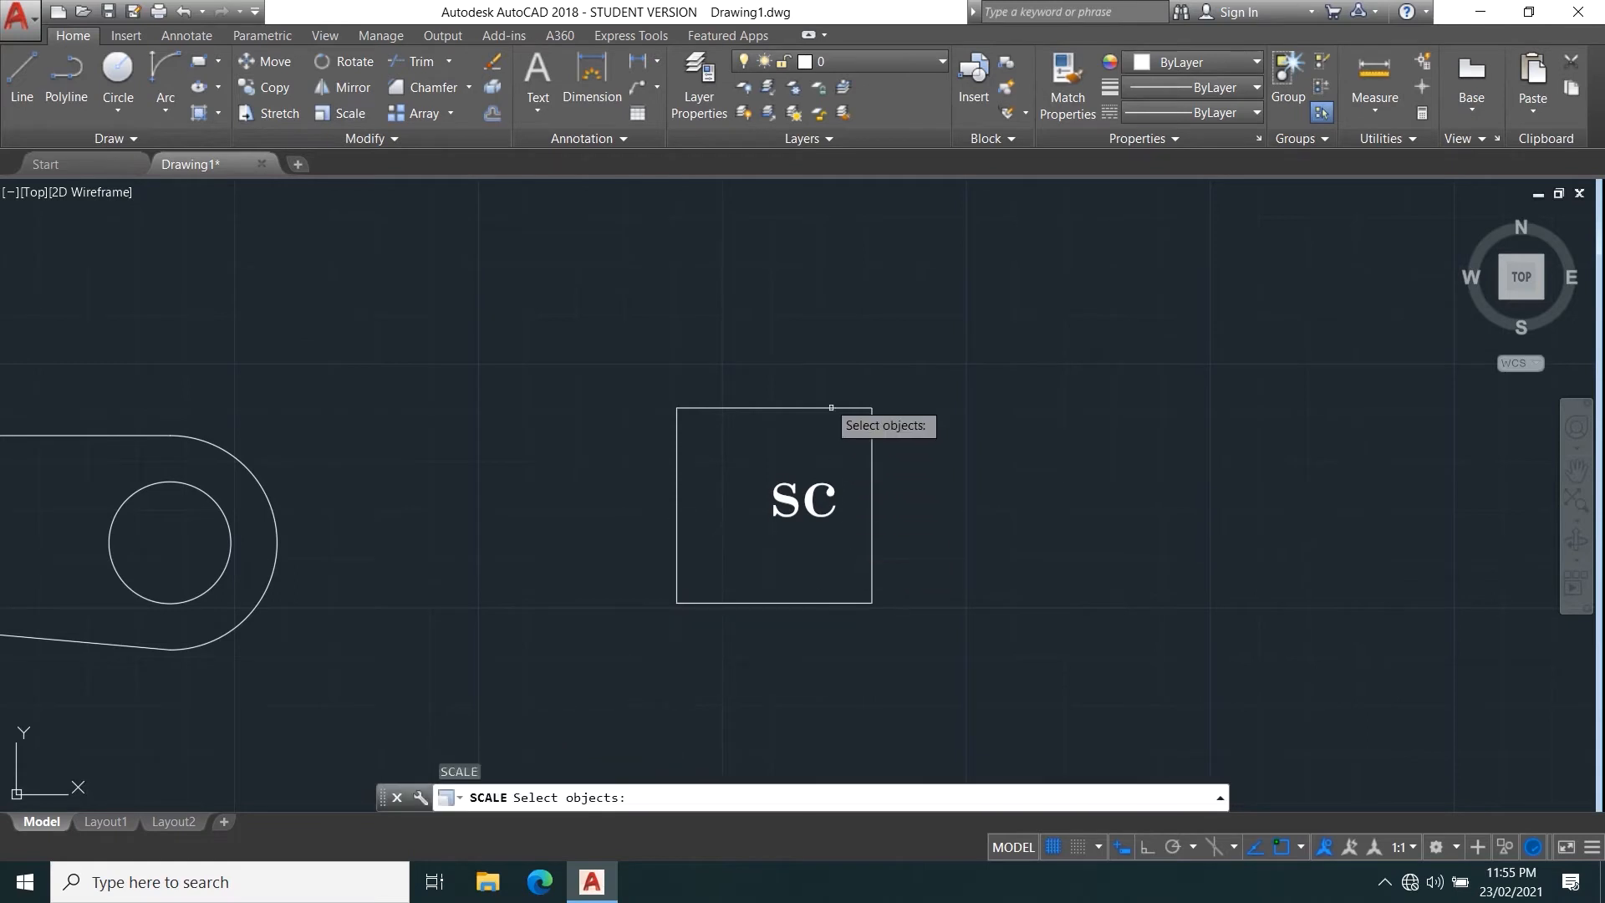
{"action": "left_click", "coordinate": [805, 406]}
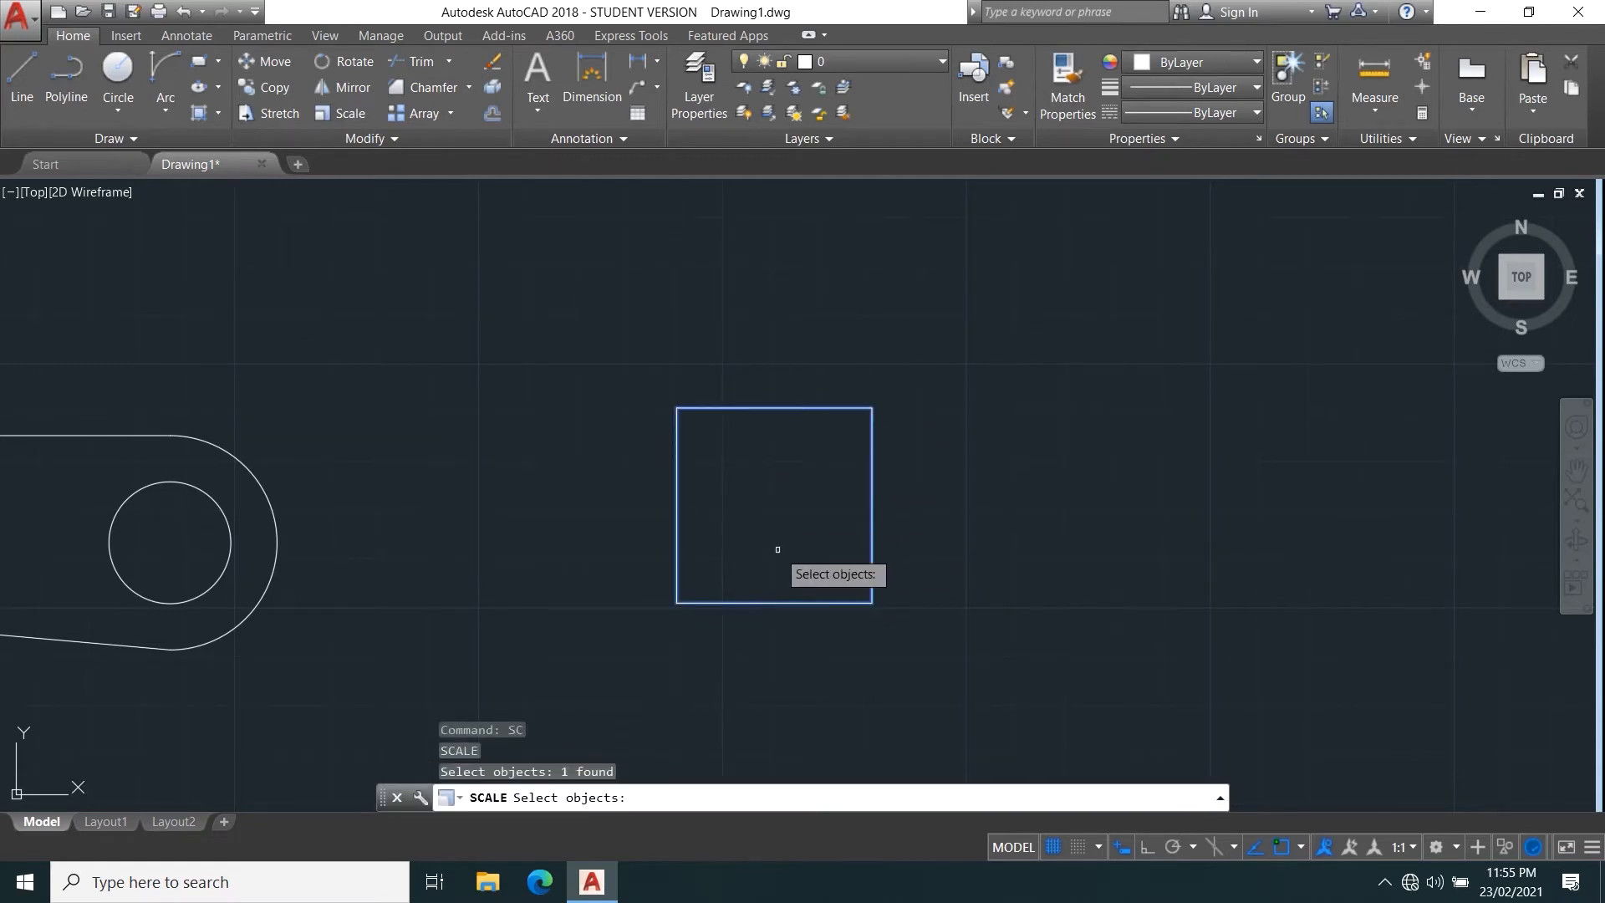
{"action": "key", "text": "Escape"}
Try scaling the 40 × 40 square from its lower-left corner with a freehand-picked factor, and undo the scaling.
{"action": "key", "text": "Return"}
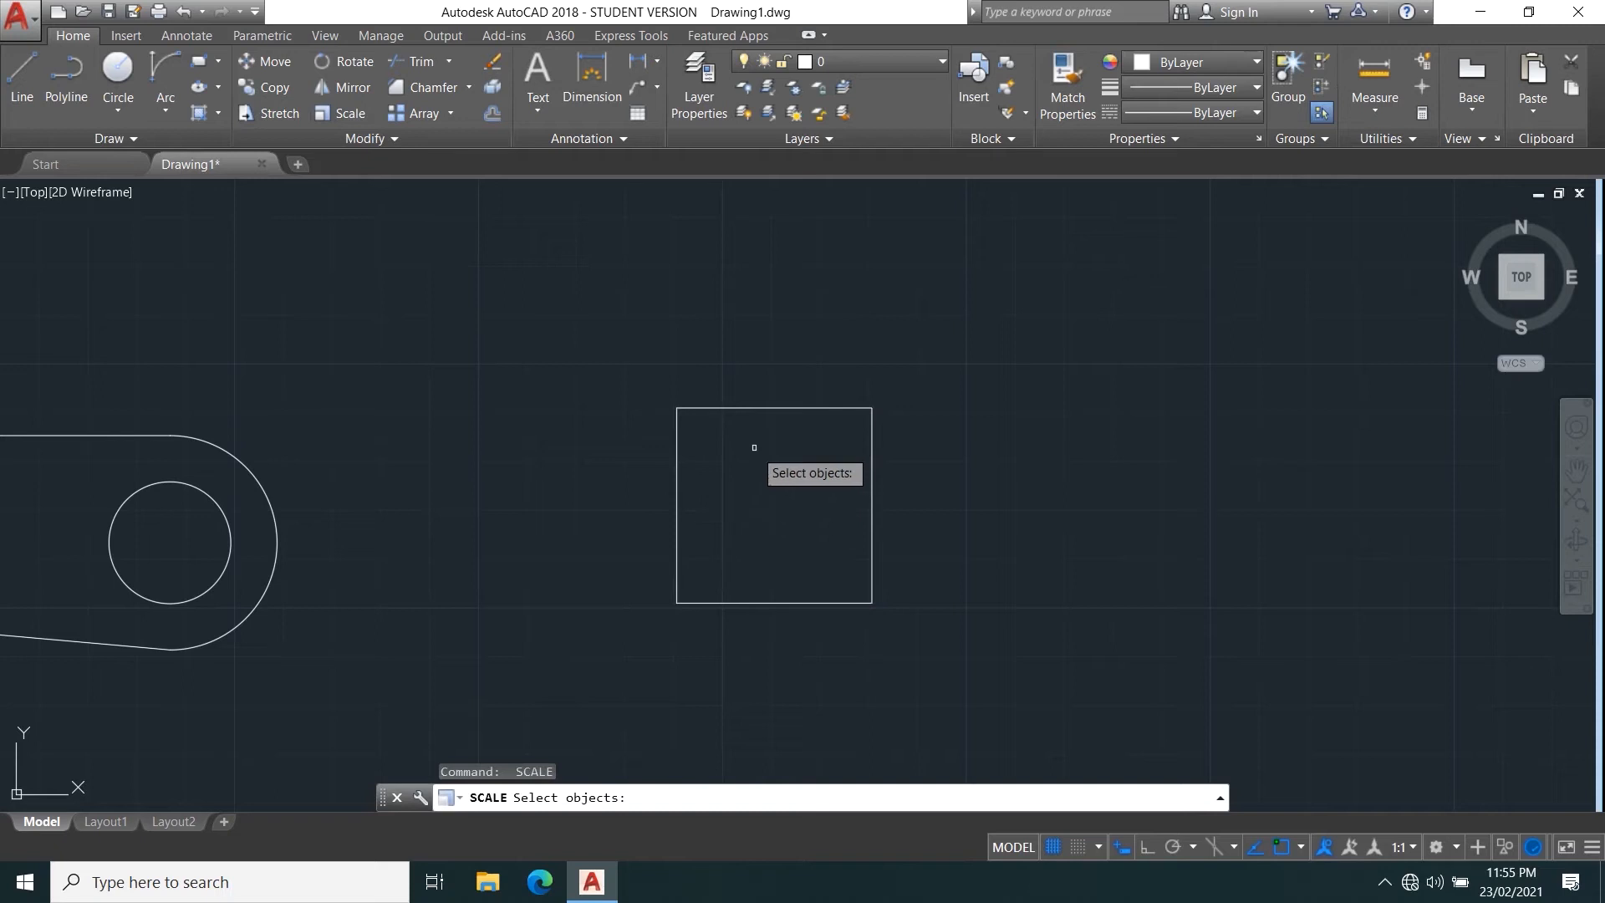
{"action": "left_click", "coordinate": [758, 406]}
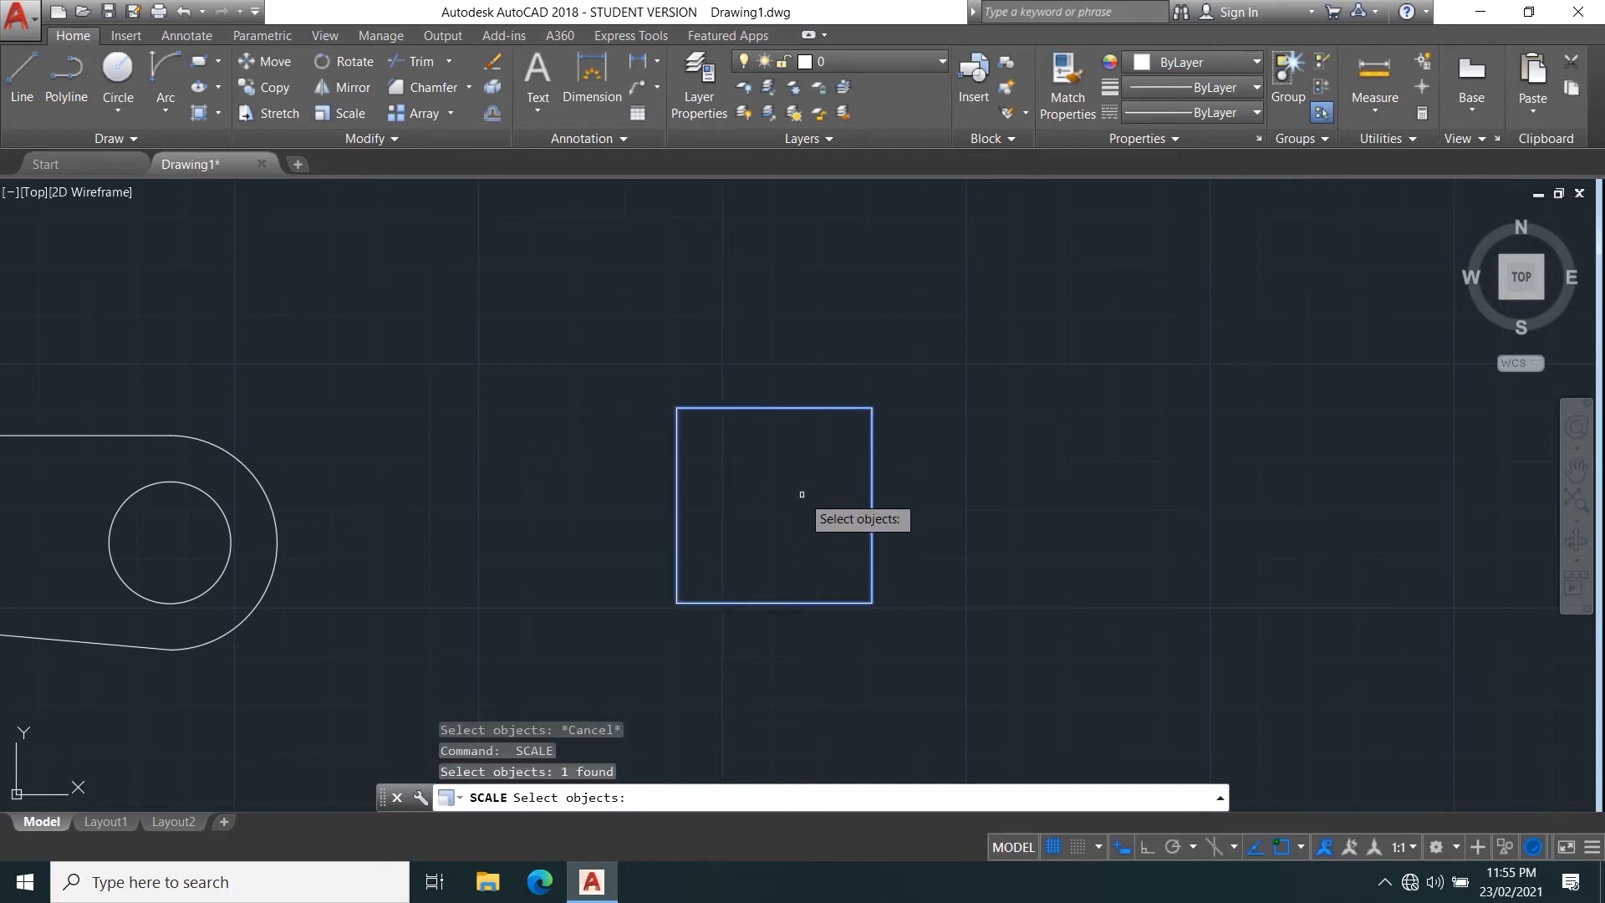
{"action": "key", "text": "Return"}
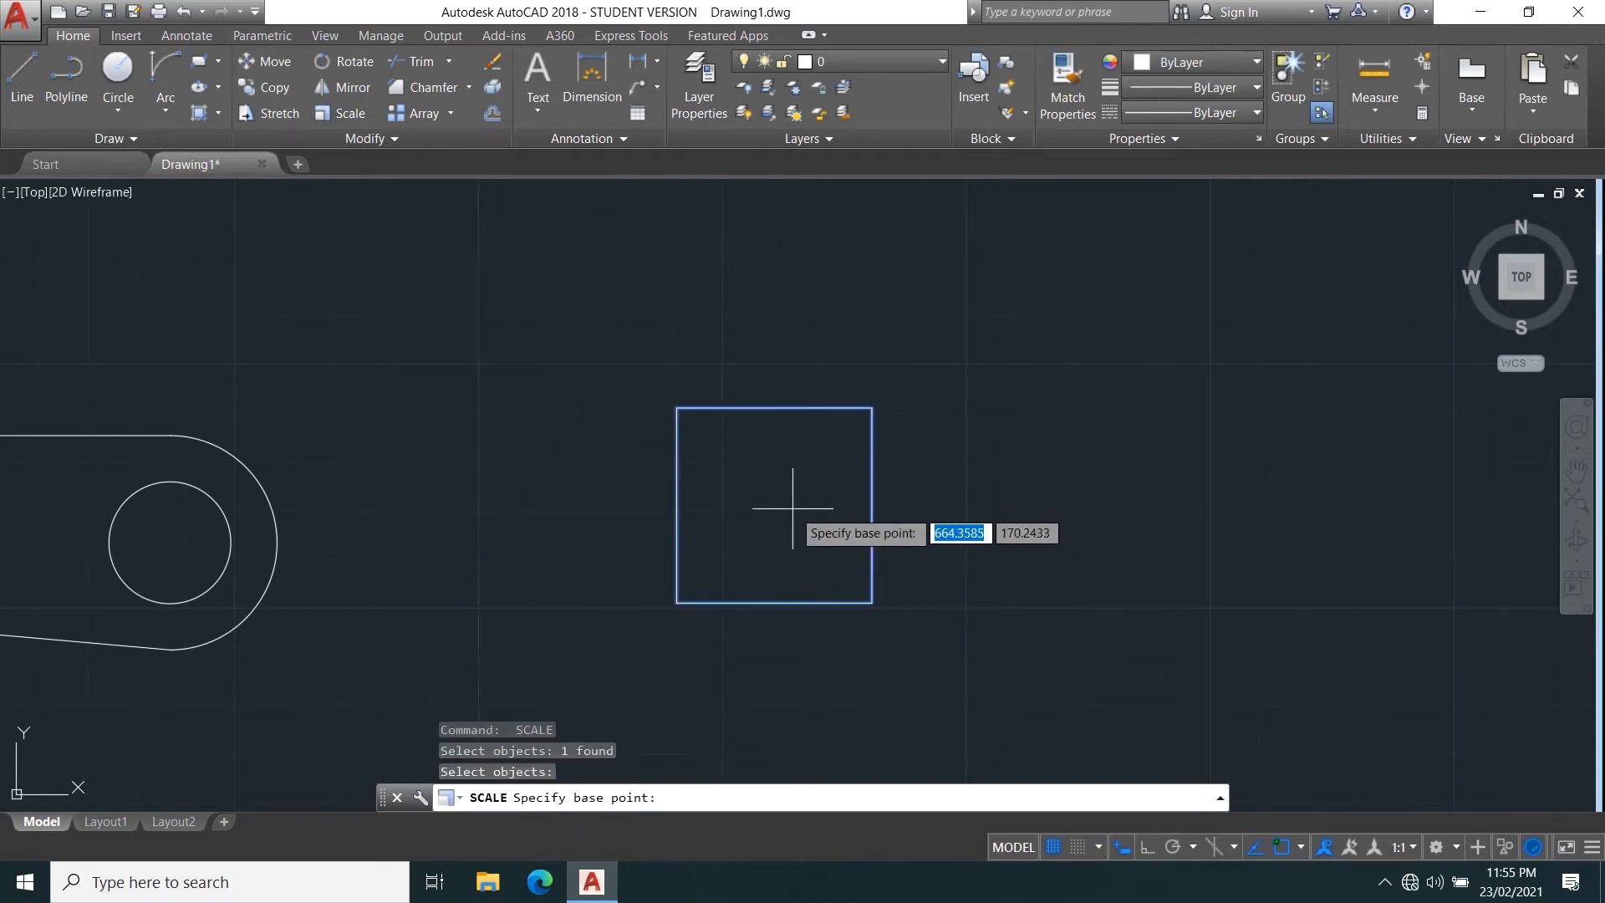
{"action": "left_click", "coordinate": [676, 602]}
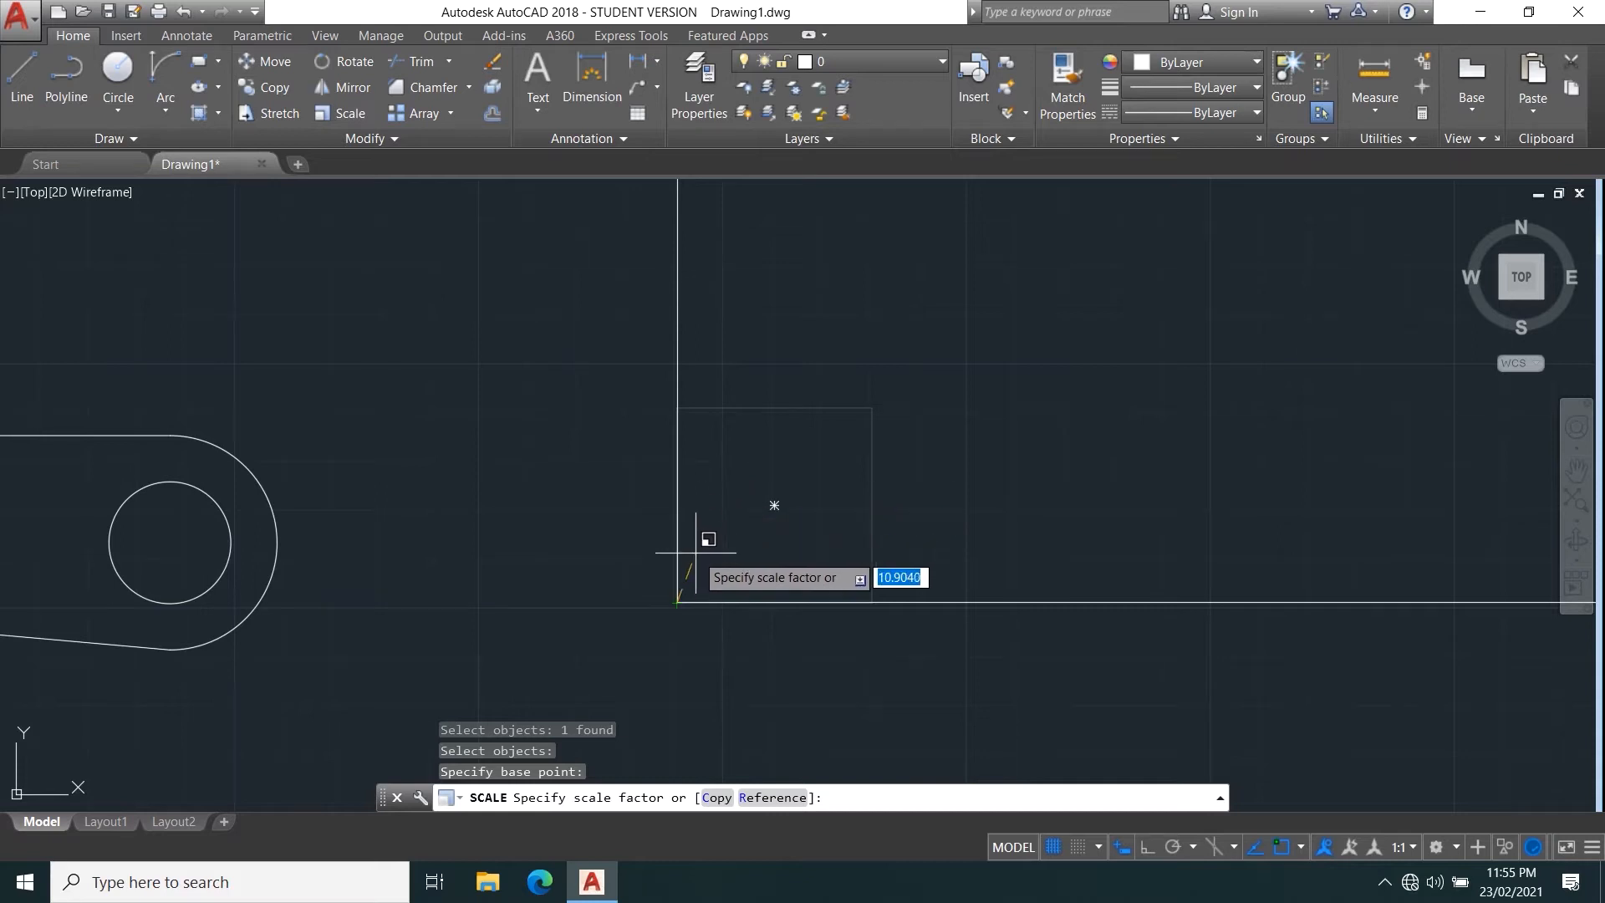
{"action": "left_click", "coordinate": [738, 544]}
{"action": "scroll", "coordinate": [727, 548], "scroll_direction": "down", "scroll_amount": 6}
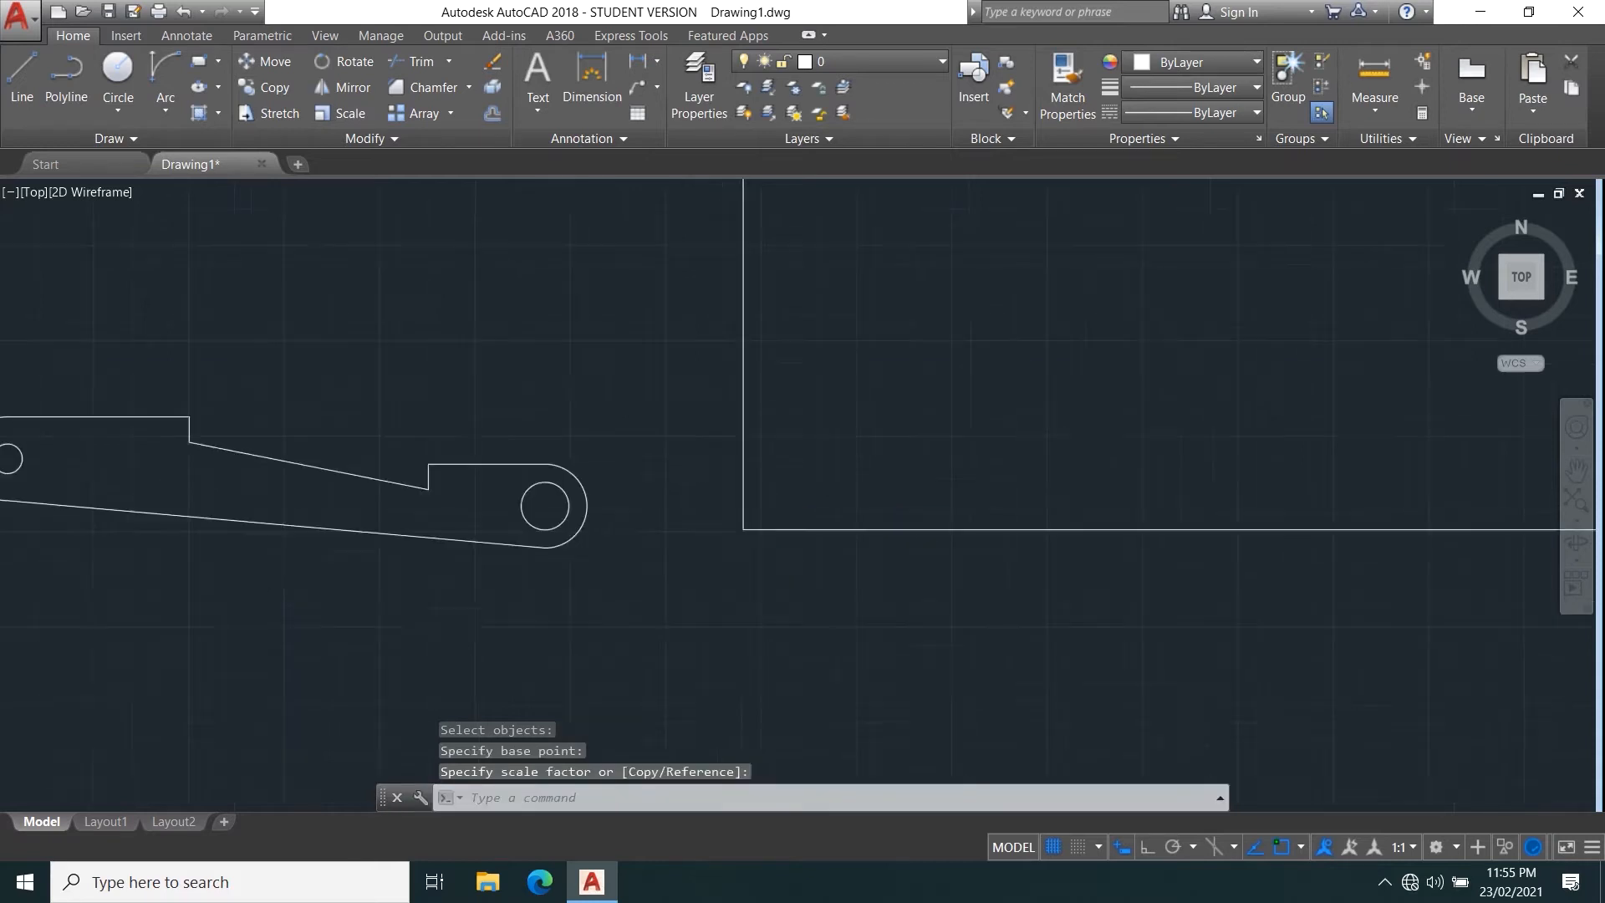
{"action": "middle_click_drag", "start_coordinate": [1015, 365], "coordinate": [799, 558]}
{"action": "scroll", "coordinate": [799, 559], "scroll_direction": "up", "scroll_amount": 2}
{"action": "middle_click_drag", "start_coordinate": [728, 609], "coordinate": [906, 381]}
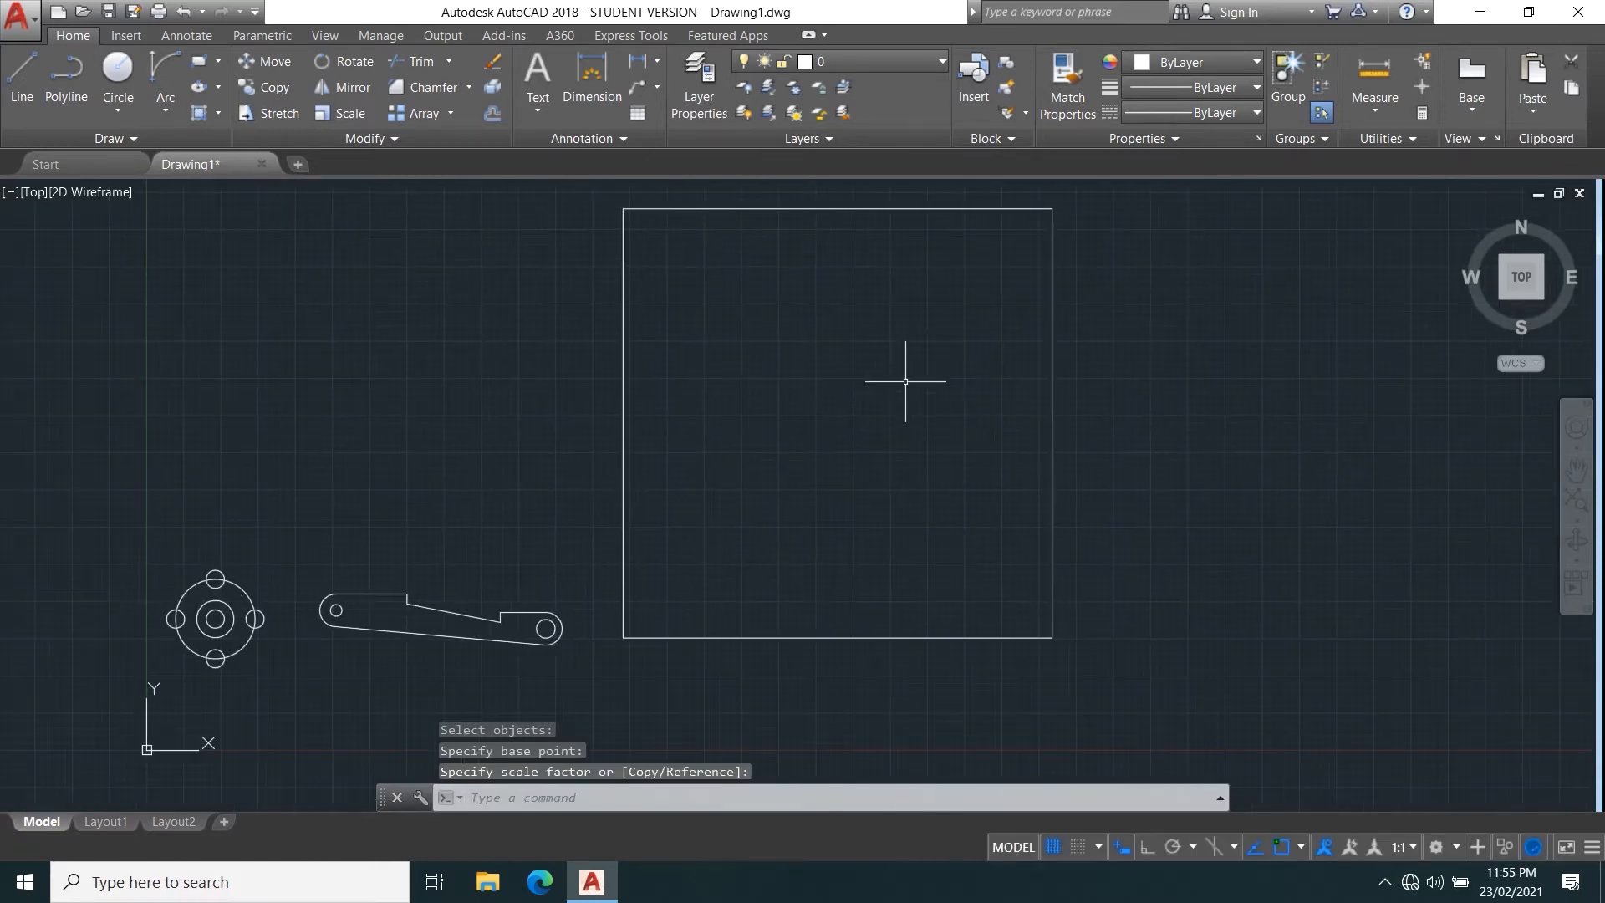
{"action": "key", "text": "ctrl+z"}
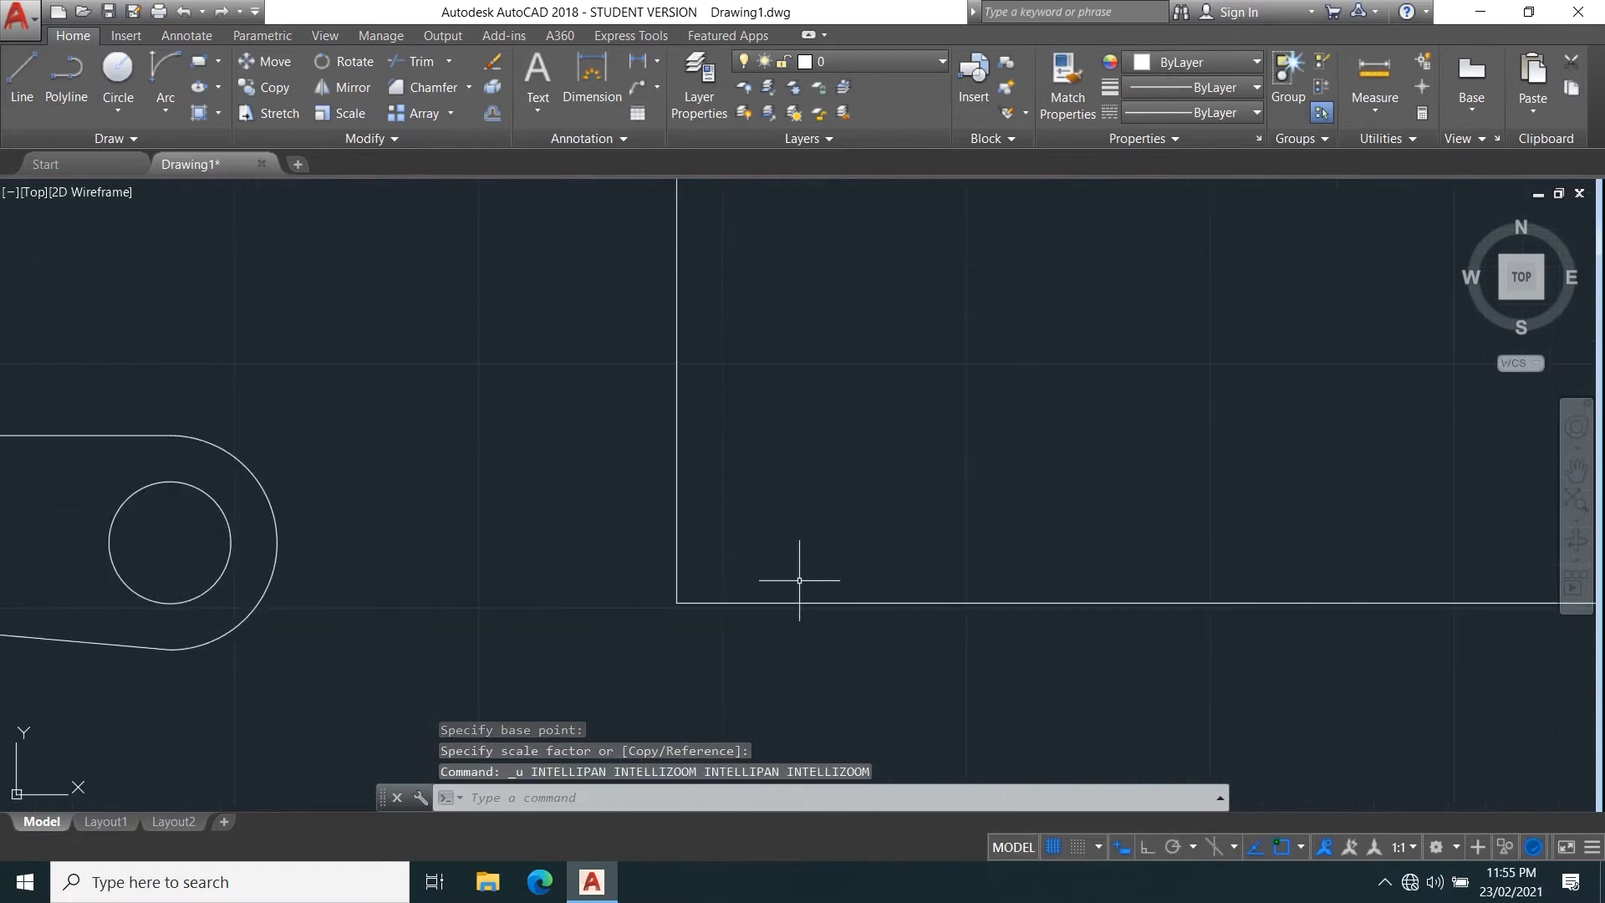
{"action": "key", "text": "ctrl+z"}
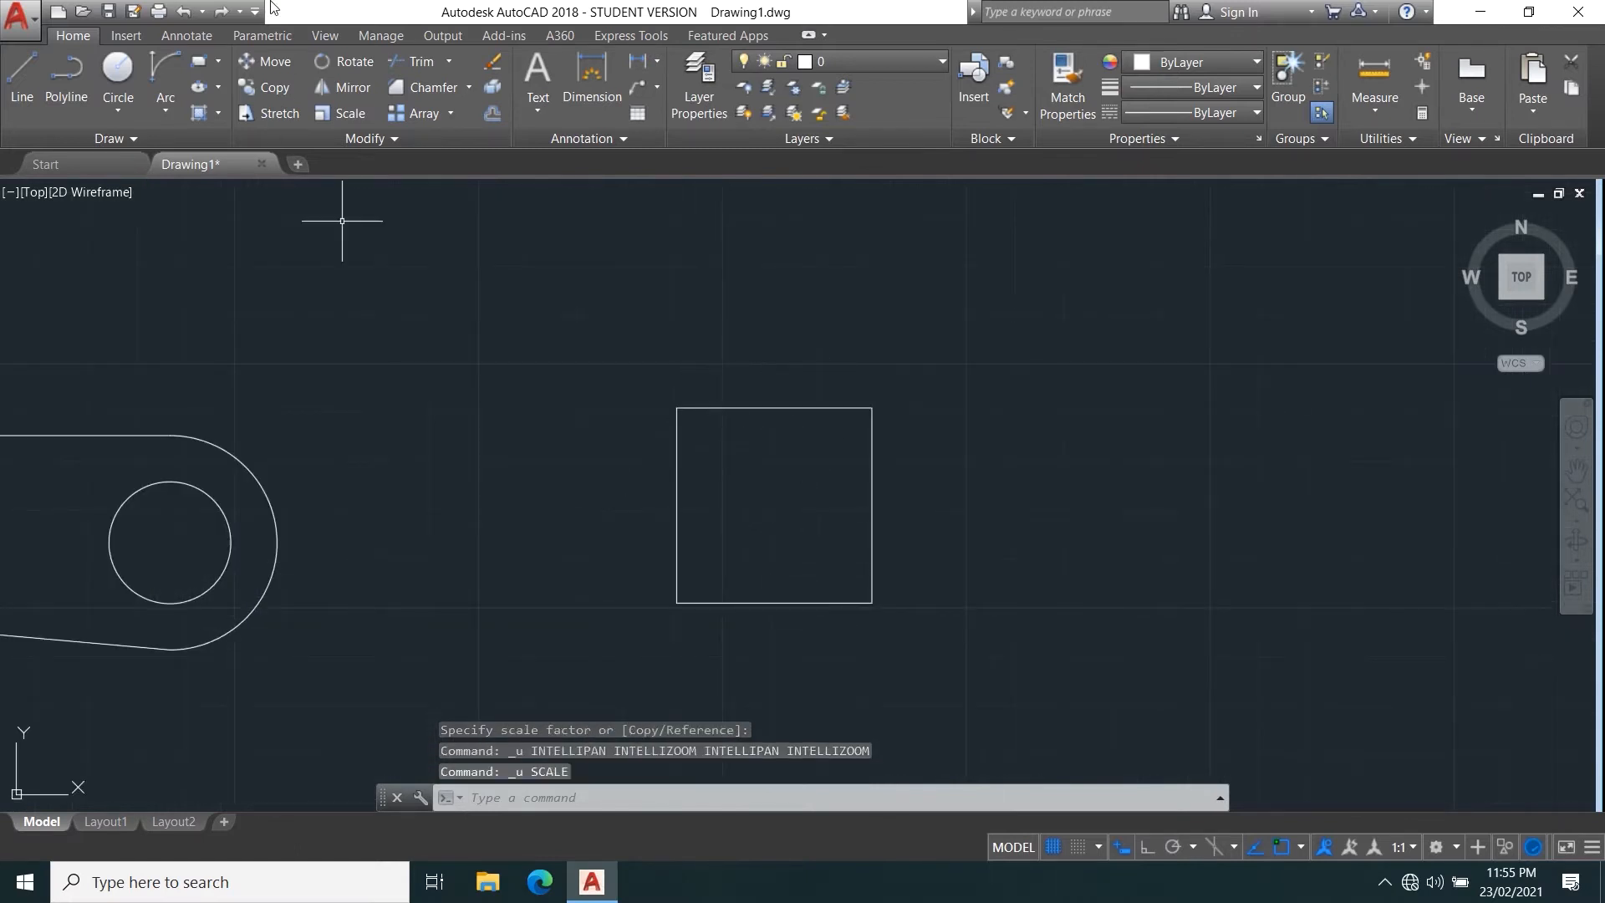
Scale the 40 × 40 square by a factor of 2, using its lower-left corner as the base point.
{"action": "left_click", "coordinate": [343, 114]}
{"action": "left_click", "coordinate": [1014, 703]}
{"action": "left_click", "coordinate": [673, 385]}
{"action": "key", "text": "Return"}
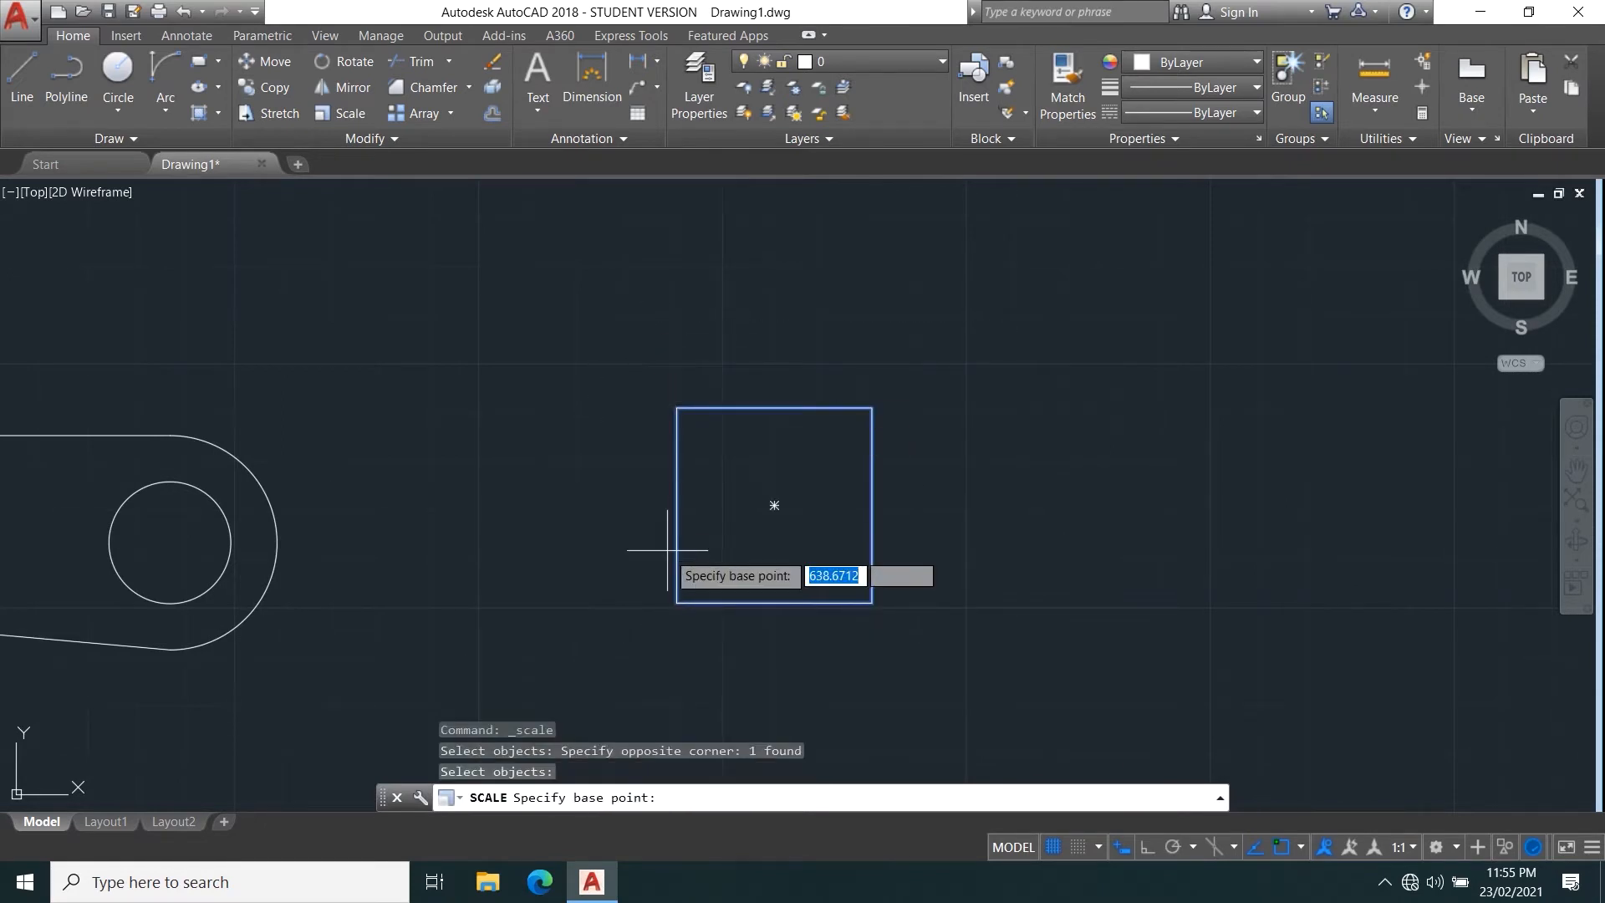
{"action": "left_click", "coordinate": [677, 601]}
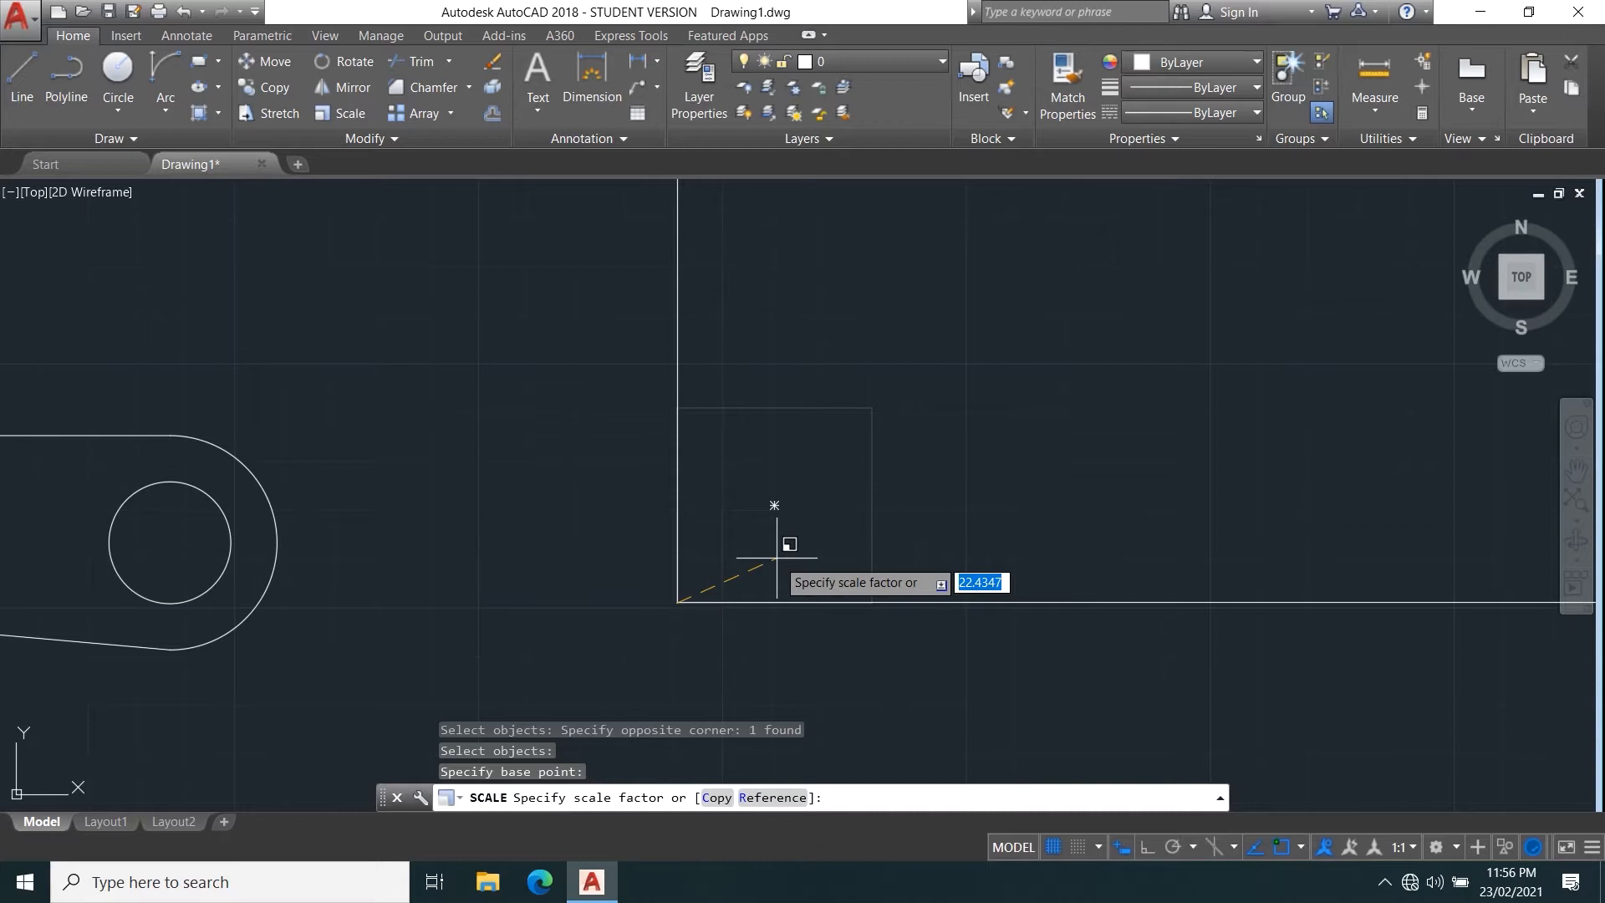
{"action": "type", "text": "2"}
{"action": "key", "text": "Return"}
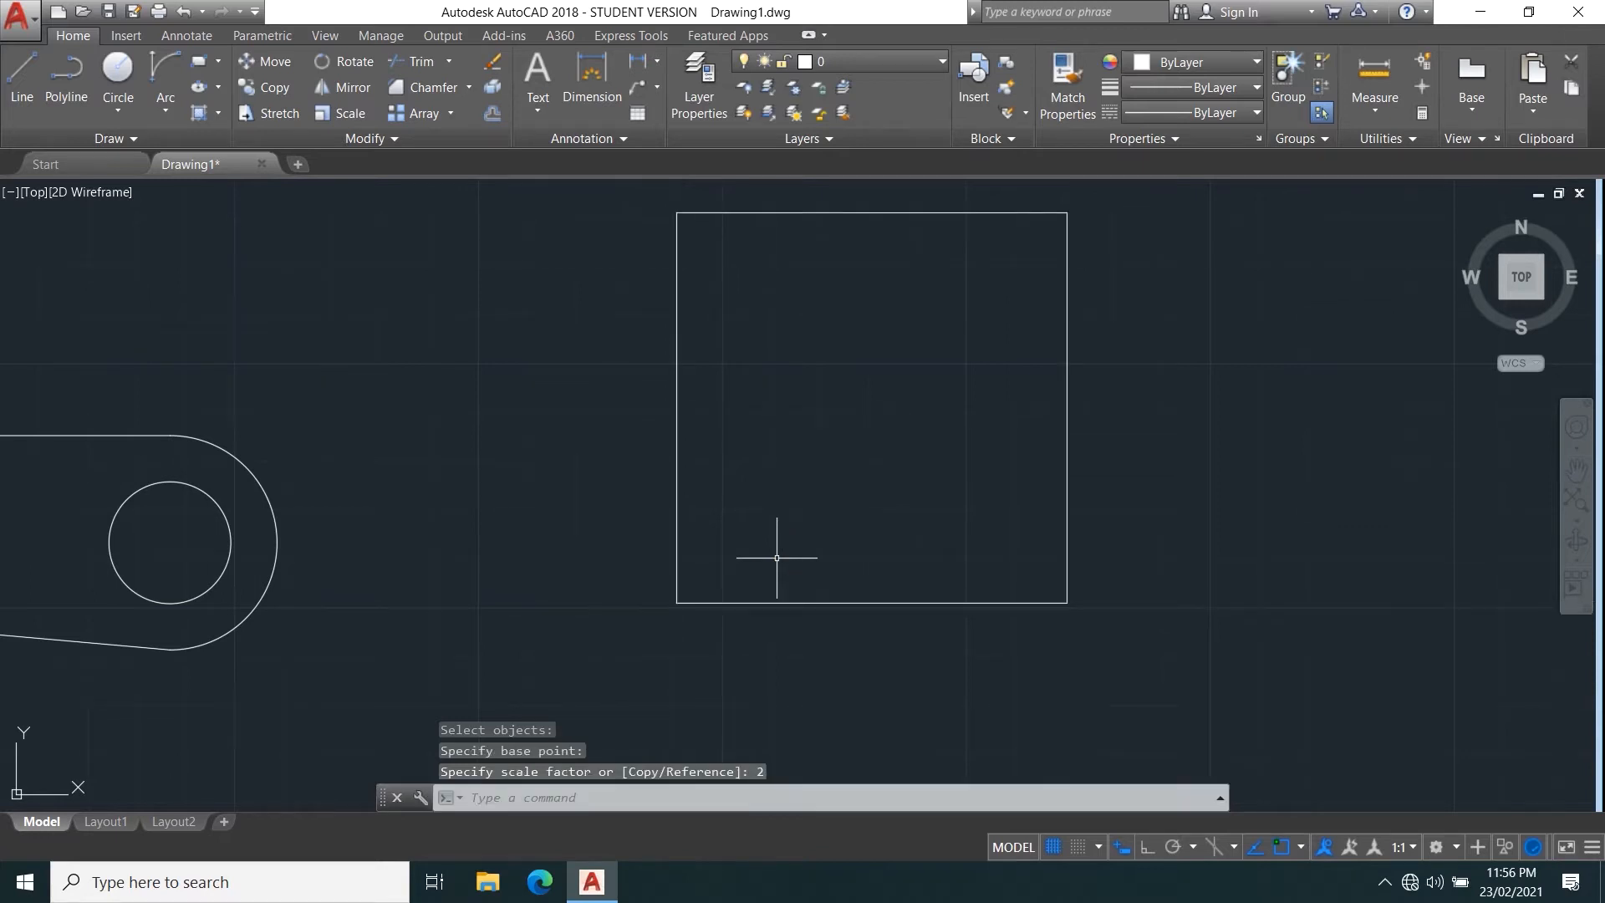
Scale the enlarged square by a factor of 1/3 about its lower-left corner.
{"action": "key", "text": "Return"}
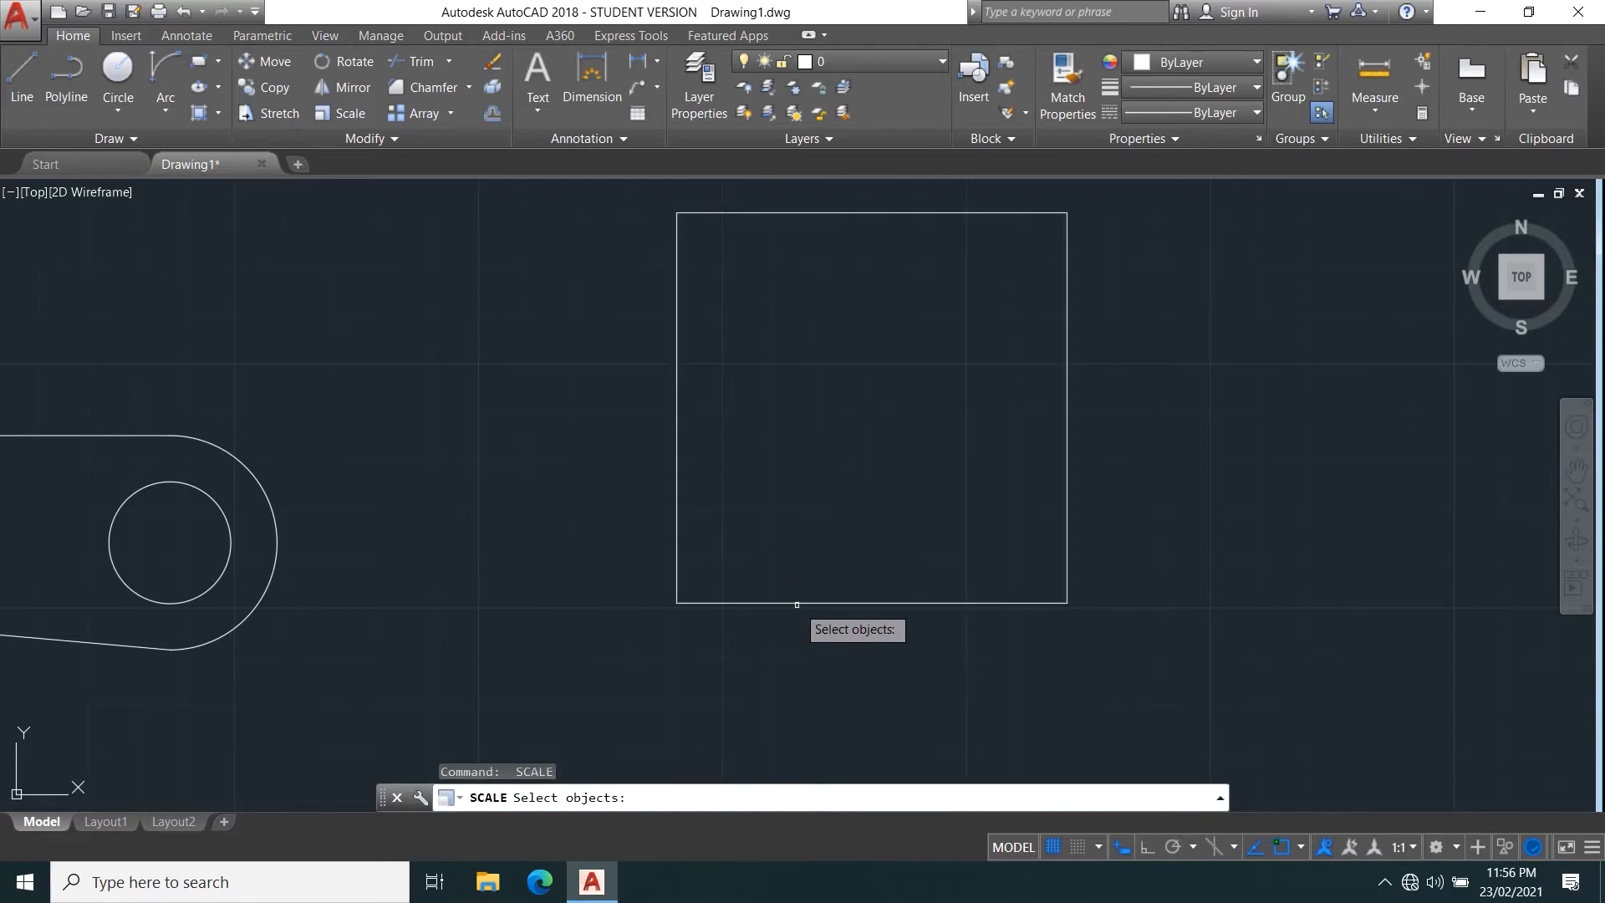
{"action": "left_click", "coordinate": [802, 601]}
{"action": "key", "text": "Return"}
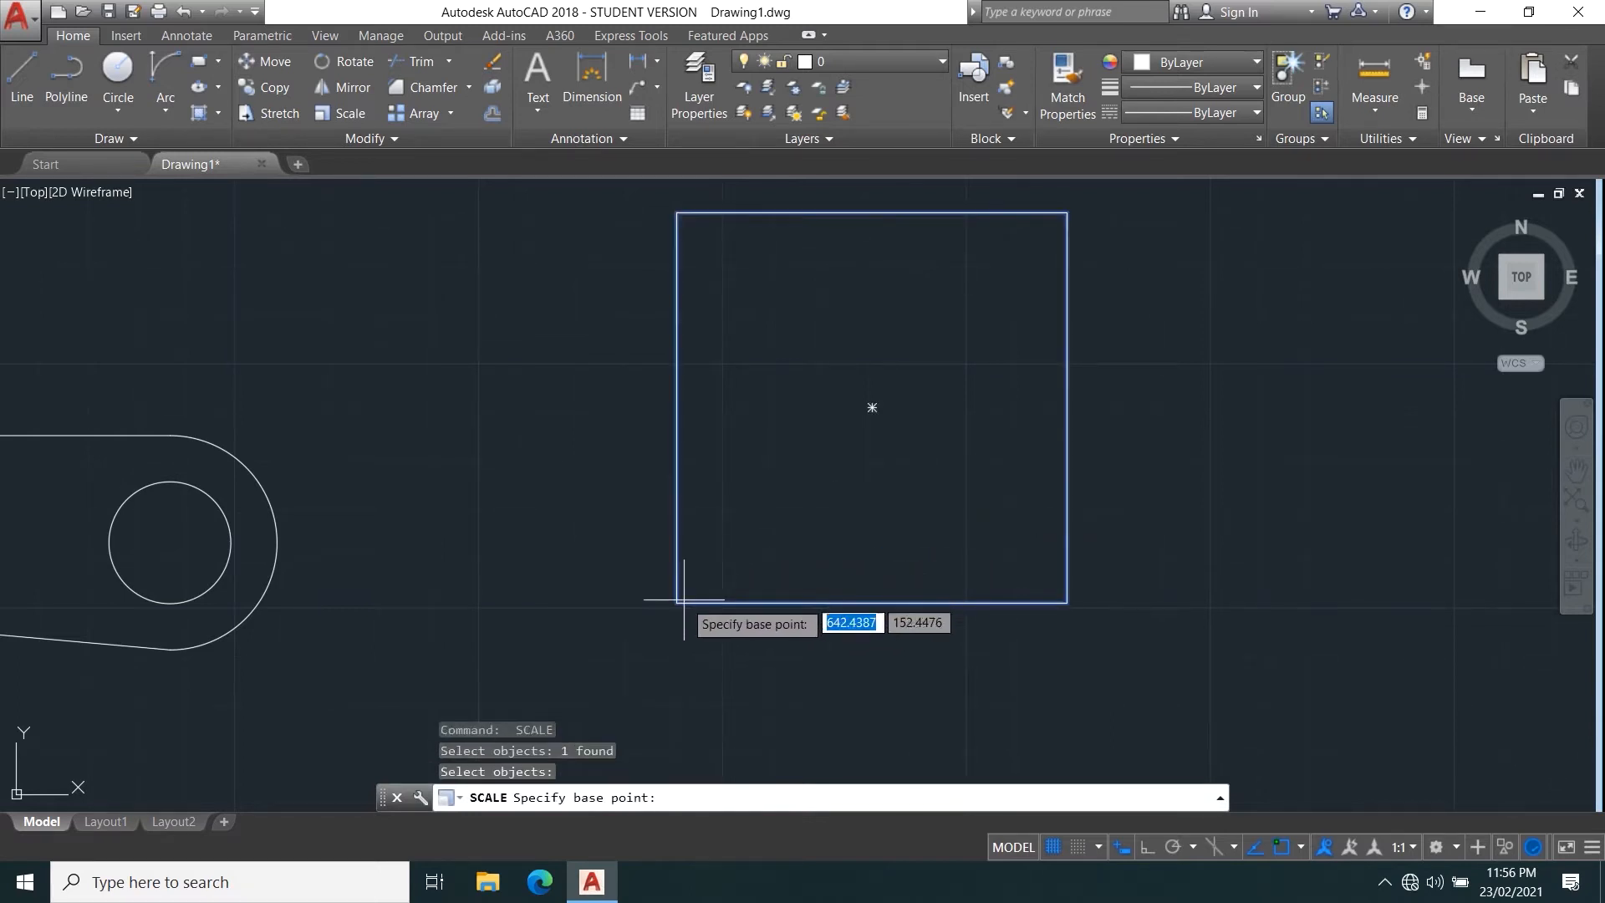
{"action": "left_click", "coordinate": [677, 599]}
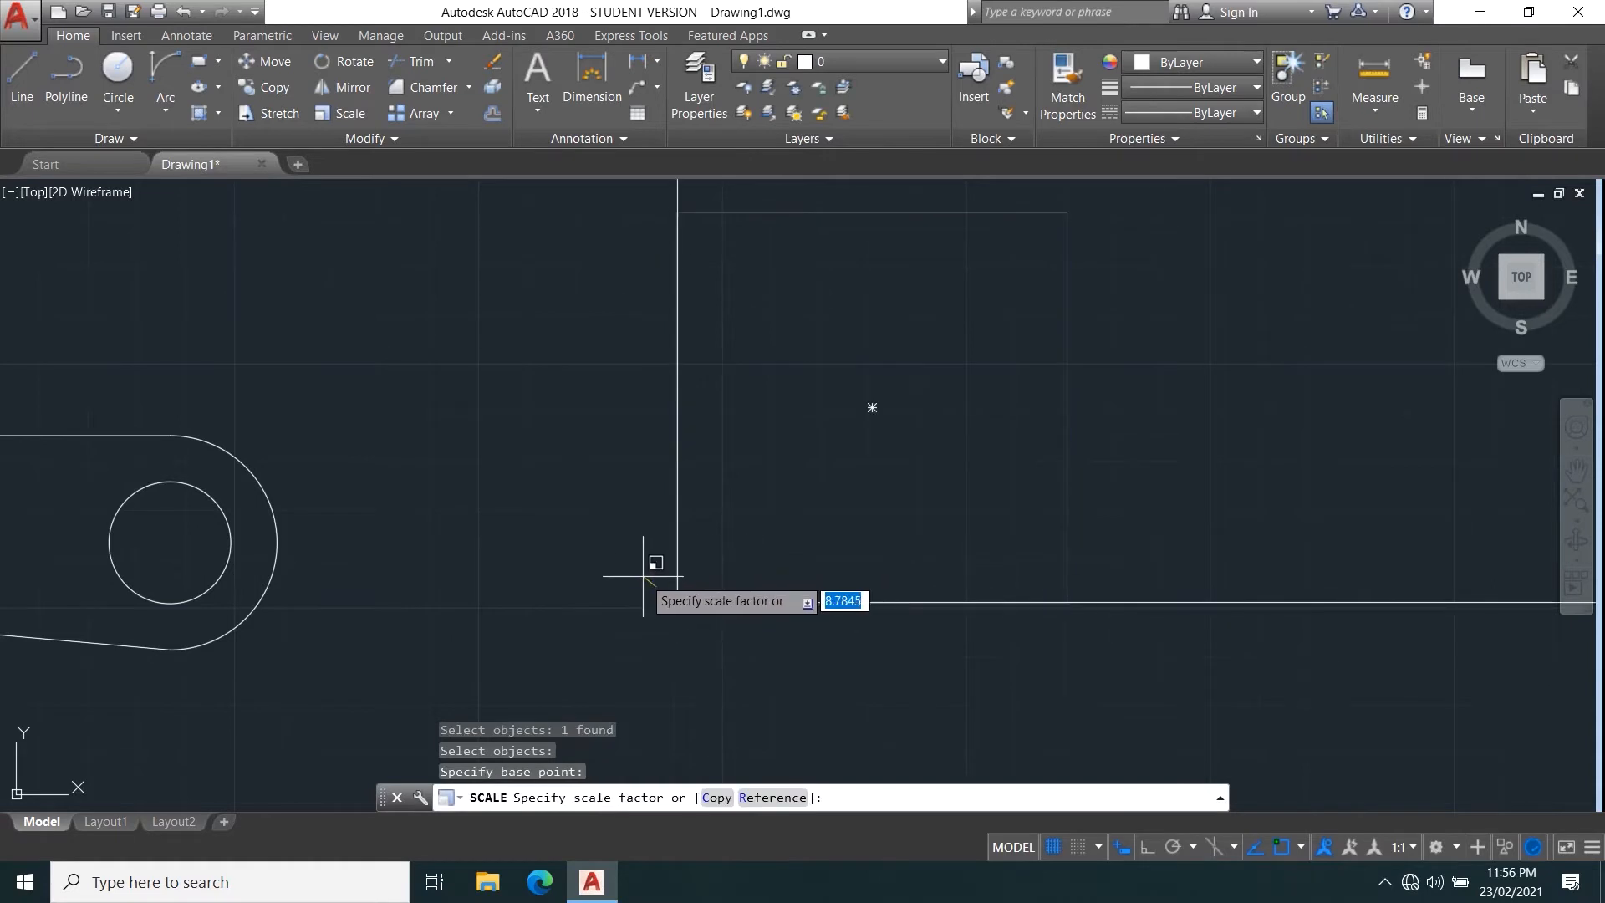
{"action": "type", "text": "1/3"}
{"action": "key", "text": "Return"}
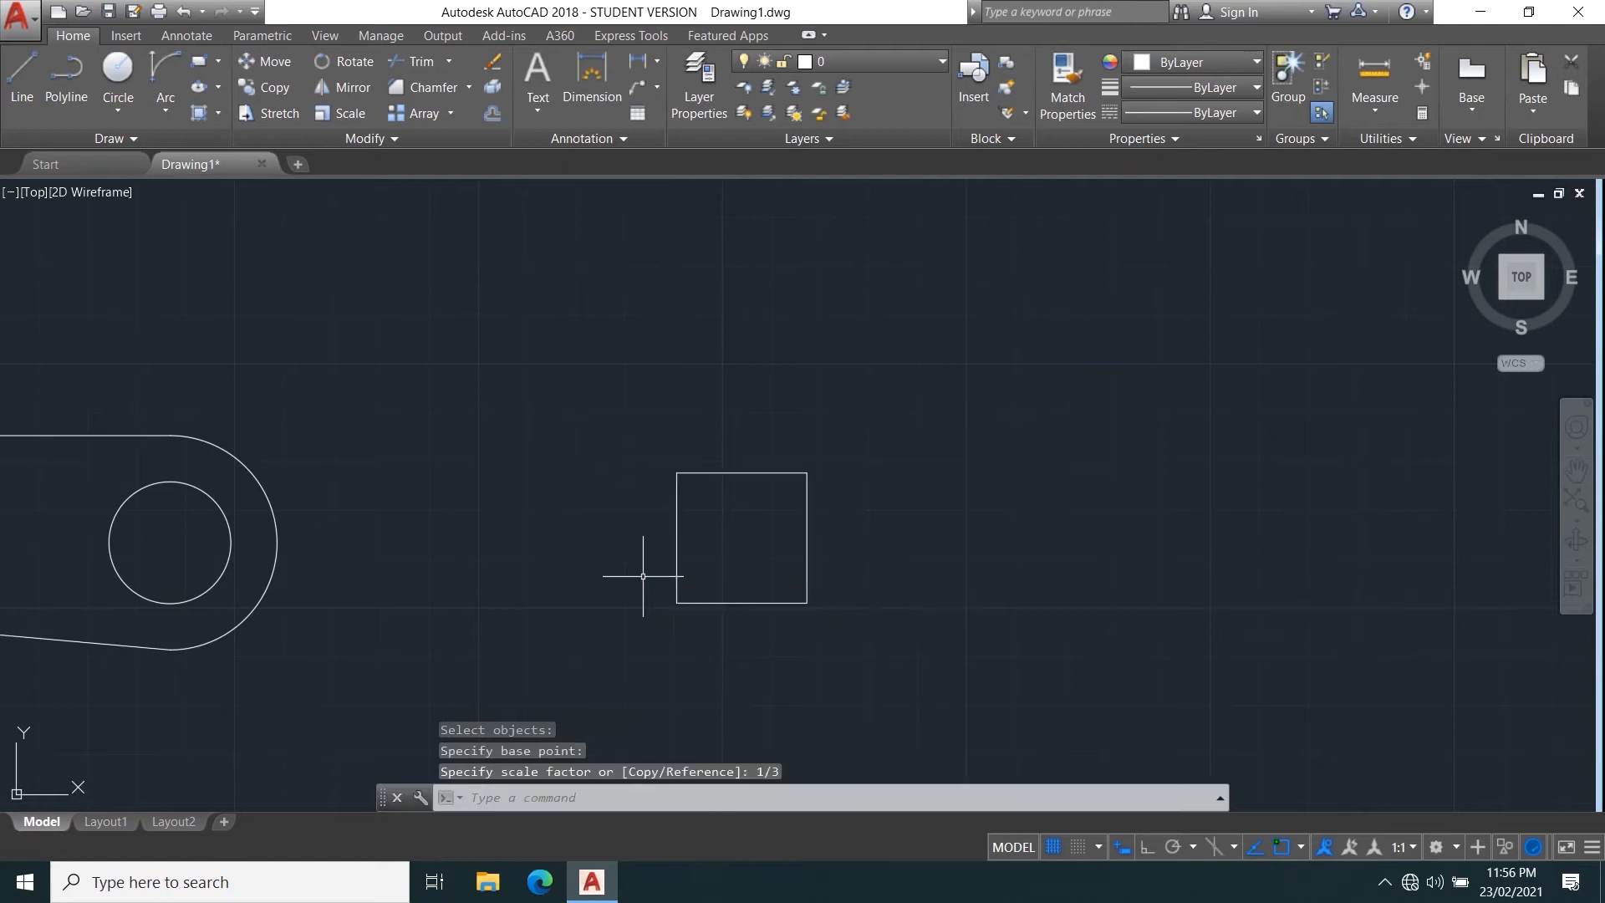
Scale a copy of the reduced square by a factor of 4 from its lower-left corner, using the Copy option to keep the original.
{"action": "left_click", "coordinate": [950, 673]}
{"action": "left_click", "coordinate": [329, 391]}
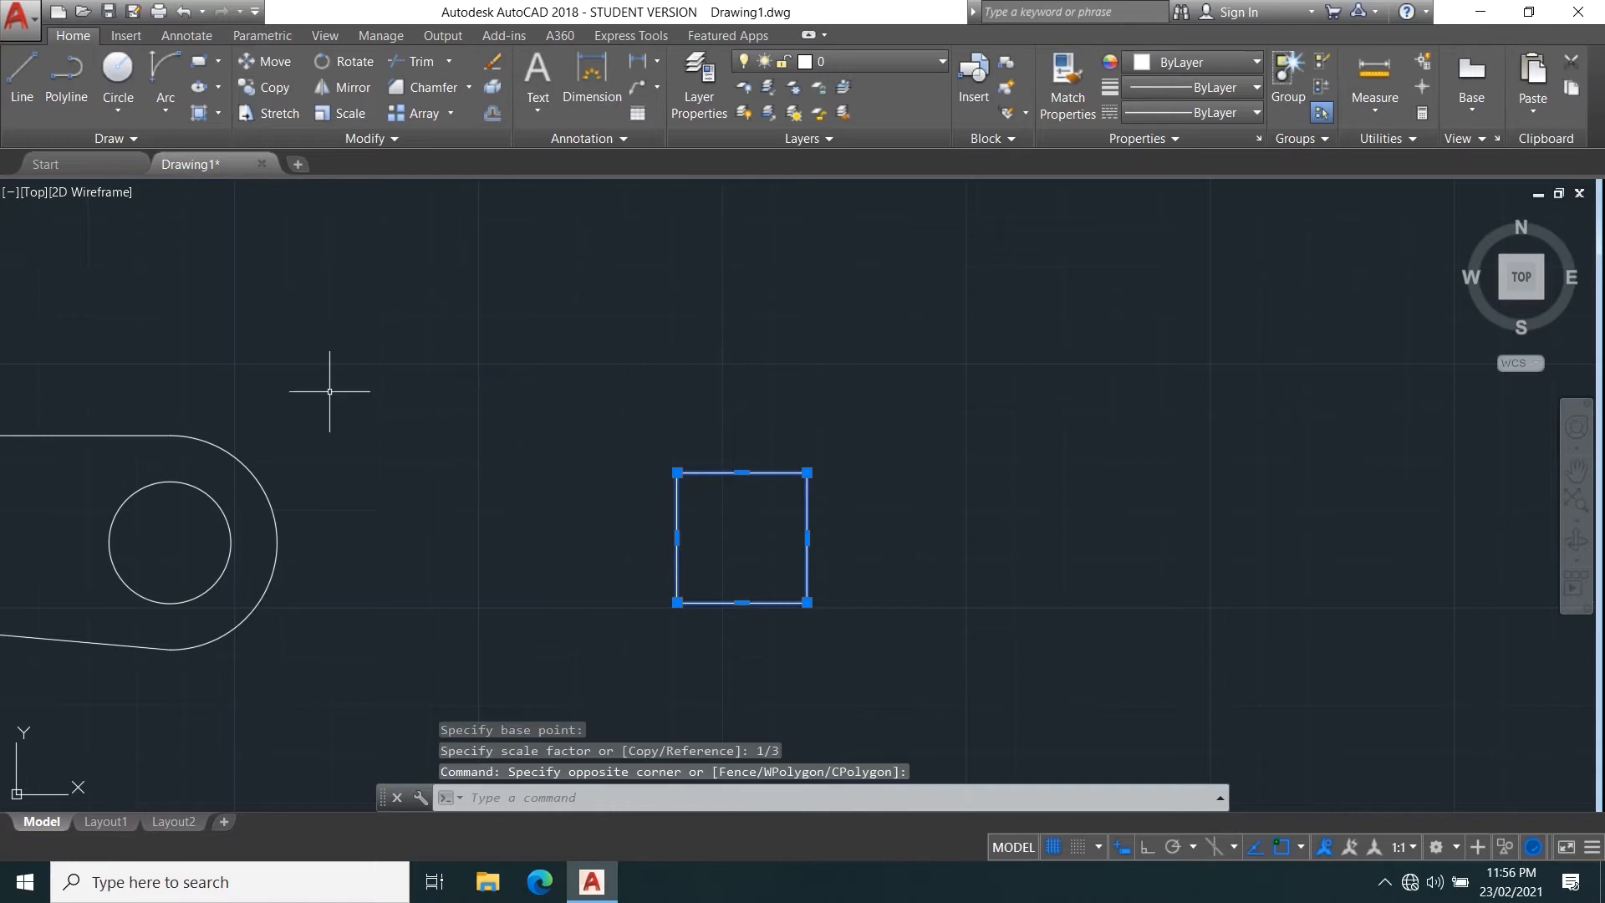
{"action": "left_click", "coordinate": [347, 117]}
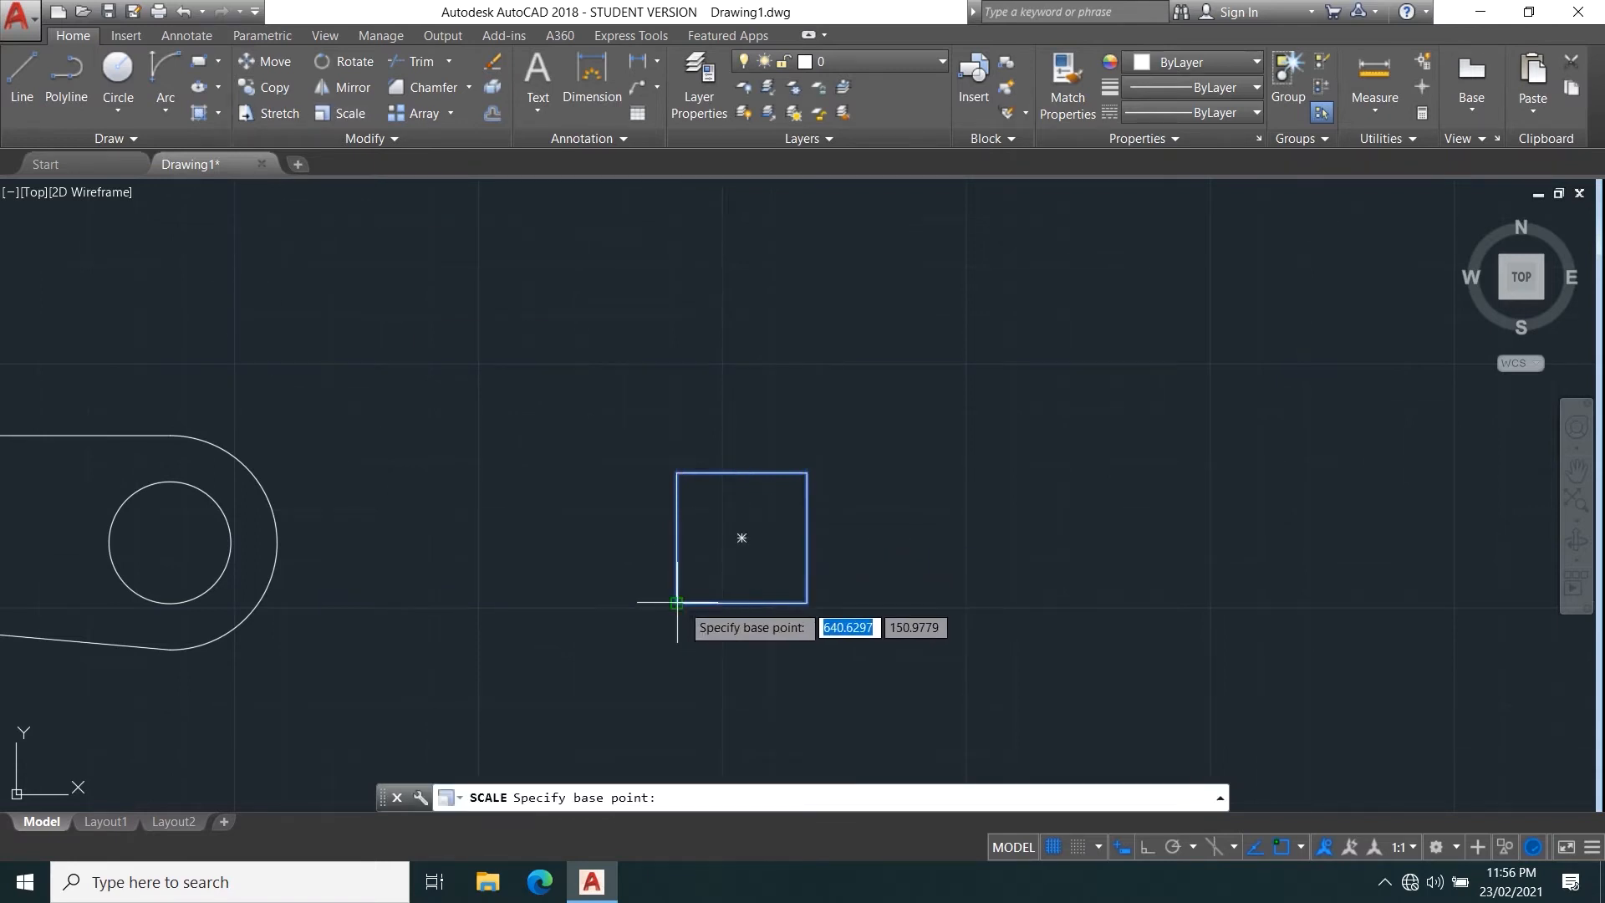
{"action": "left_click", "coordinate": [678, 602]}
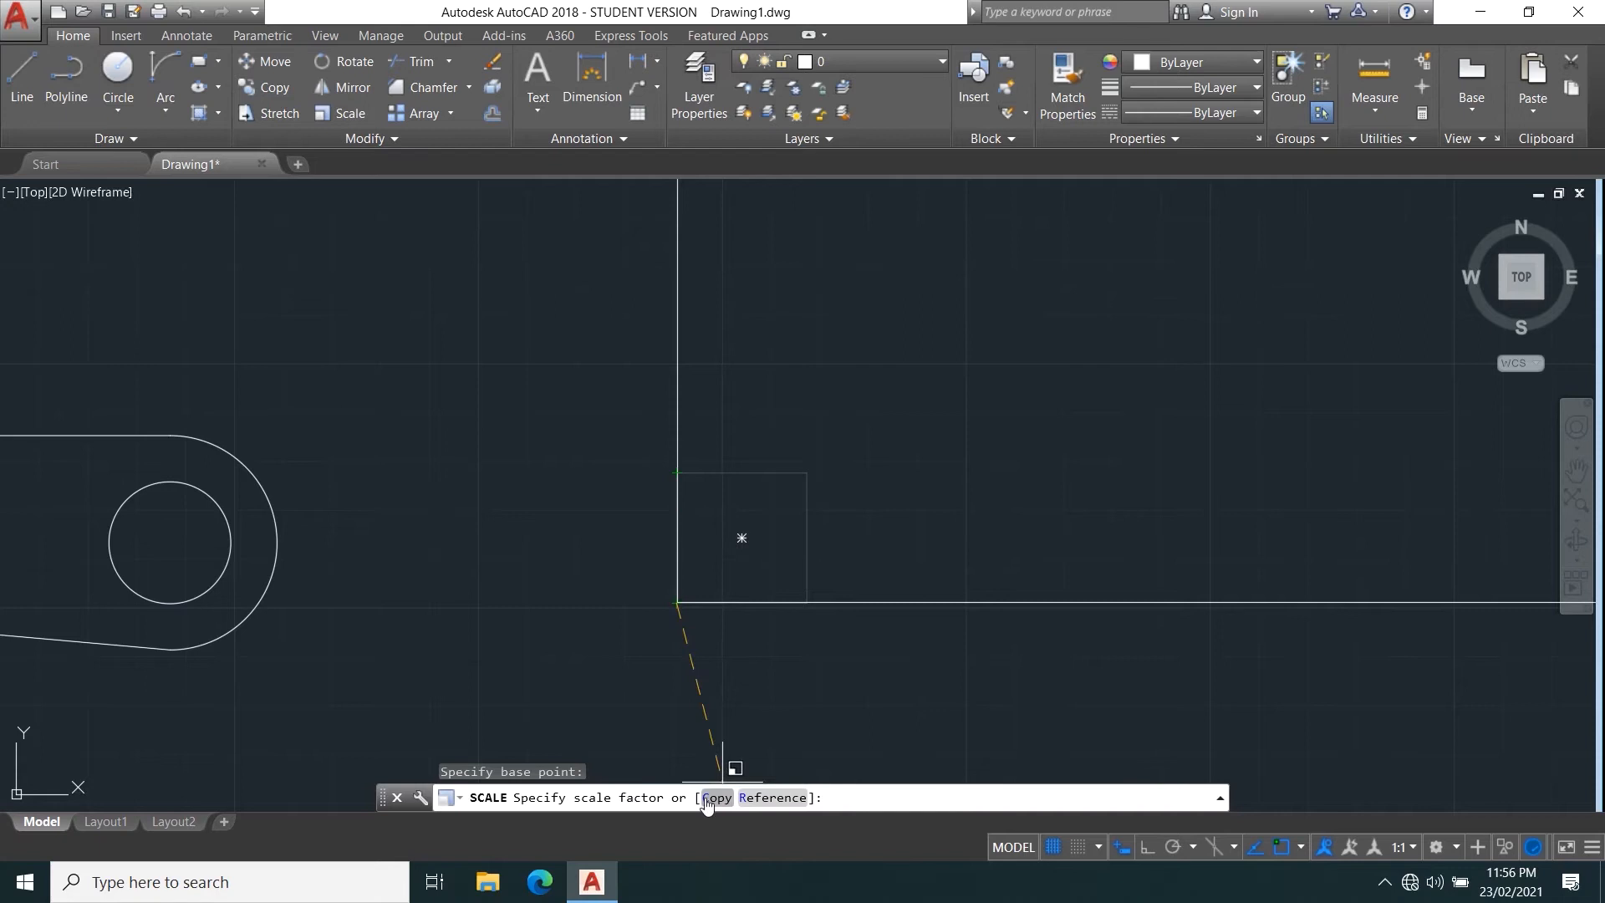
{"action": "type", "text": "c"}
{"action": "key", "text": "Return"}
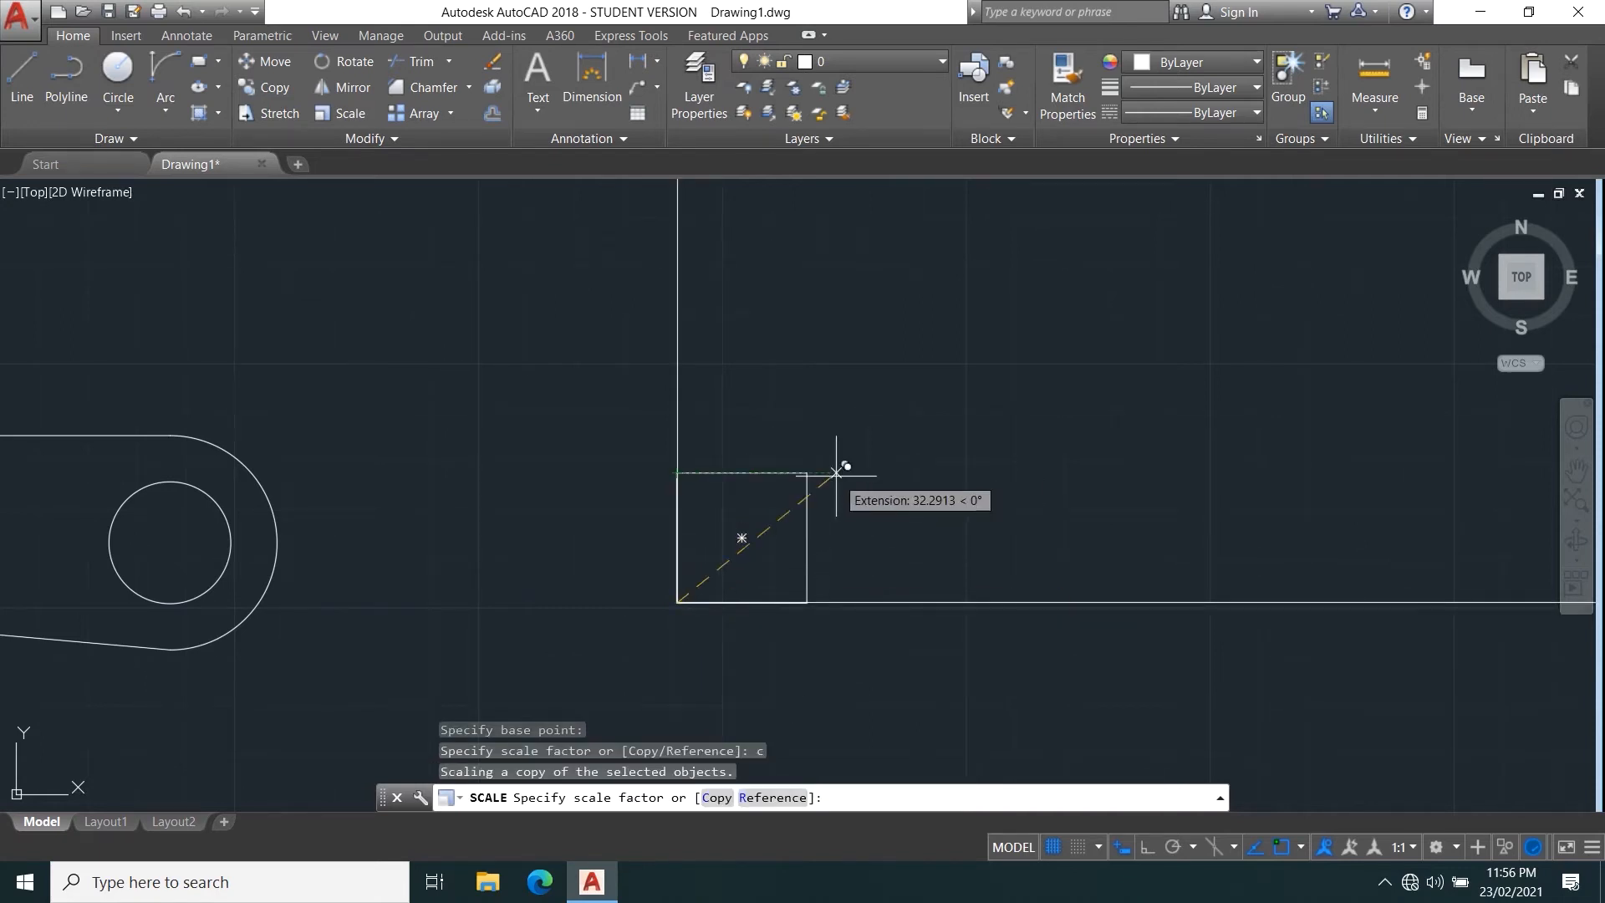
{"action": "type", "text": "4"}
{"action": "key", "text": "Return"}
{"action": "scroll", "coordinate": [925, 362], "scroll_direction": "down", "scroll_amount": 2}
{"action": "scroll", "coordinate": [820, 476], "scroll_direction": "up", "scroll_amount": 4}
{"action": "scroll", "coordinate": [674, 560], "scroll_direction": "down", "scroll_amount": 2}
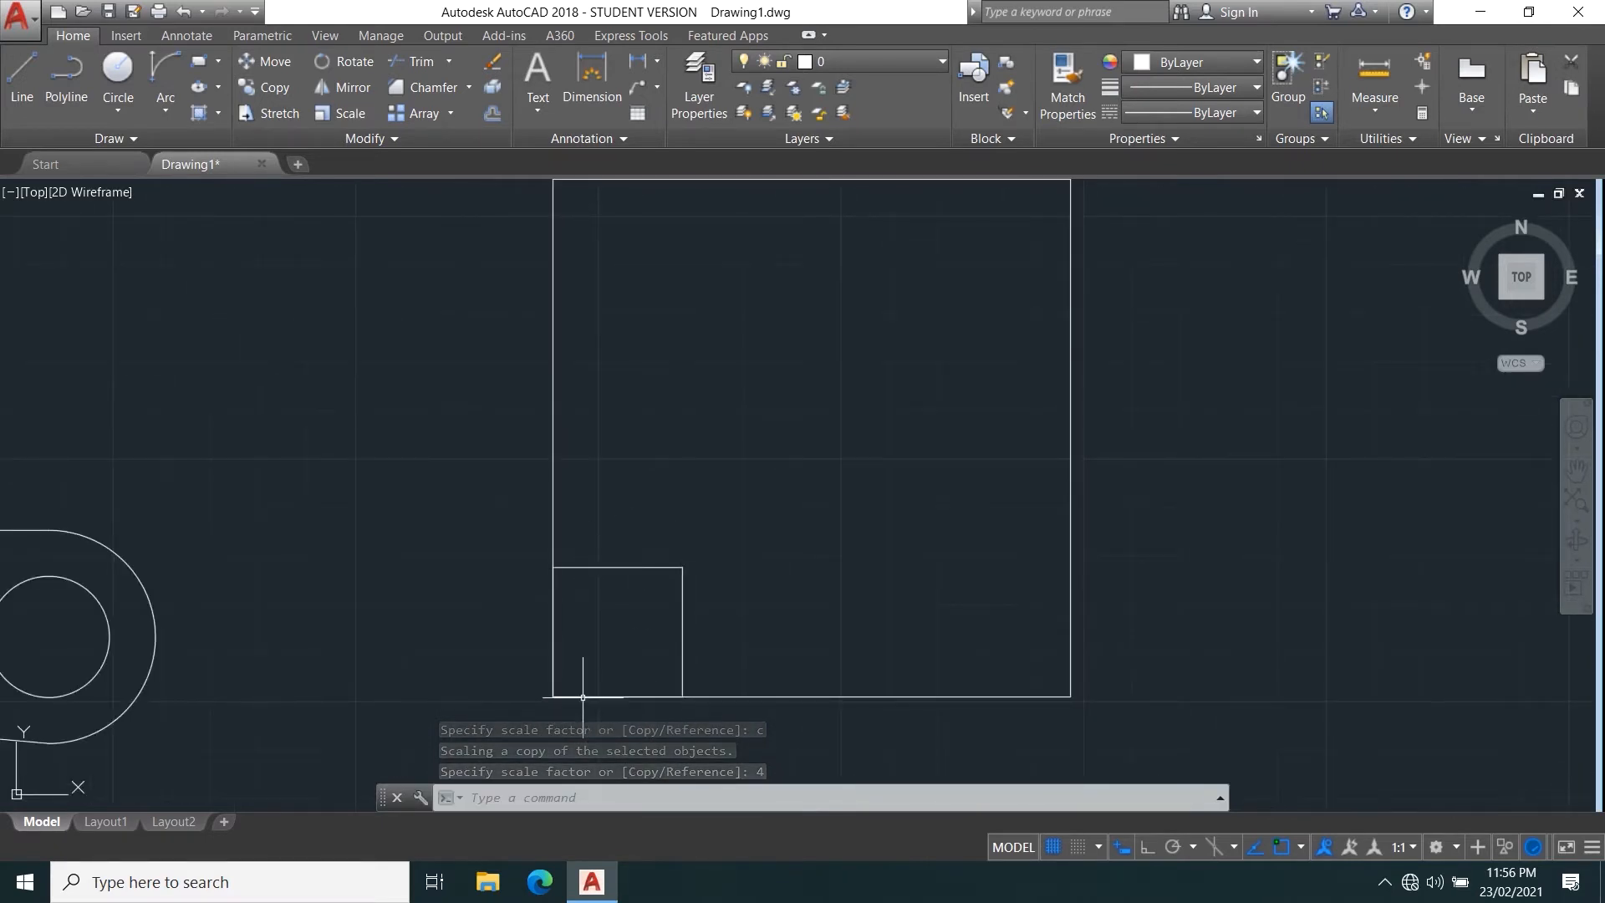
{"action": "left_click", "coordinate": [1071, 356]}
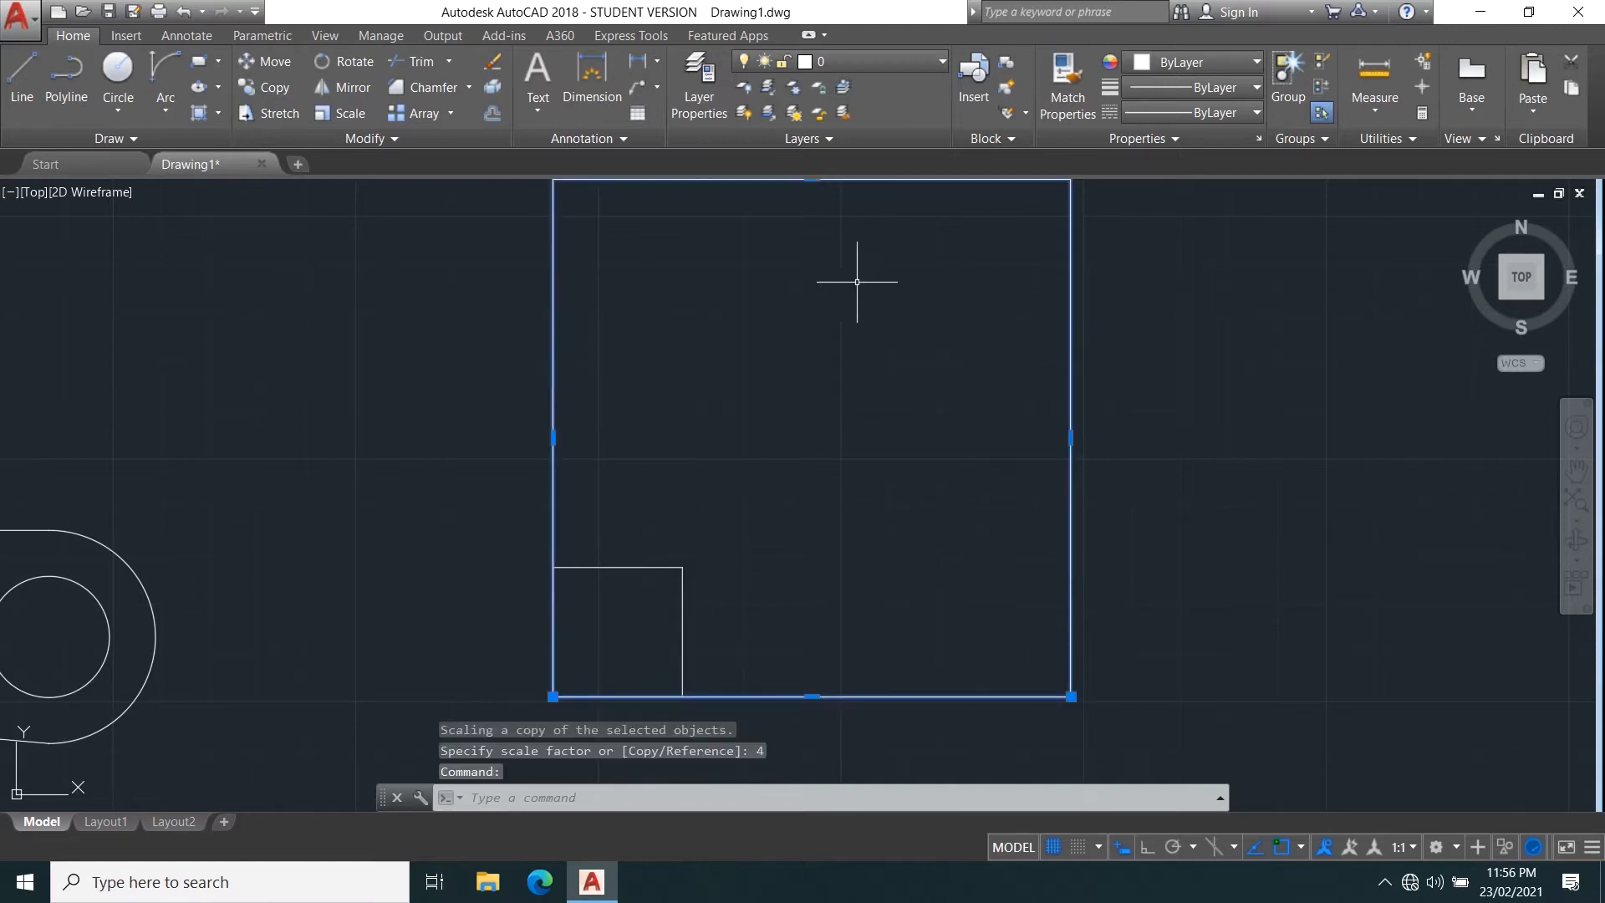
{"action": "scroll", "coordinate": [866, 372], "scroll_direction": "down", "scroll_amount": 2}
{"action": "key", "text": "Escape"}
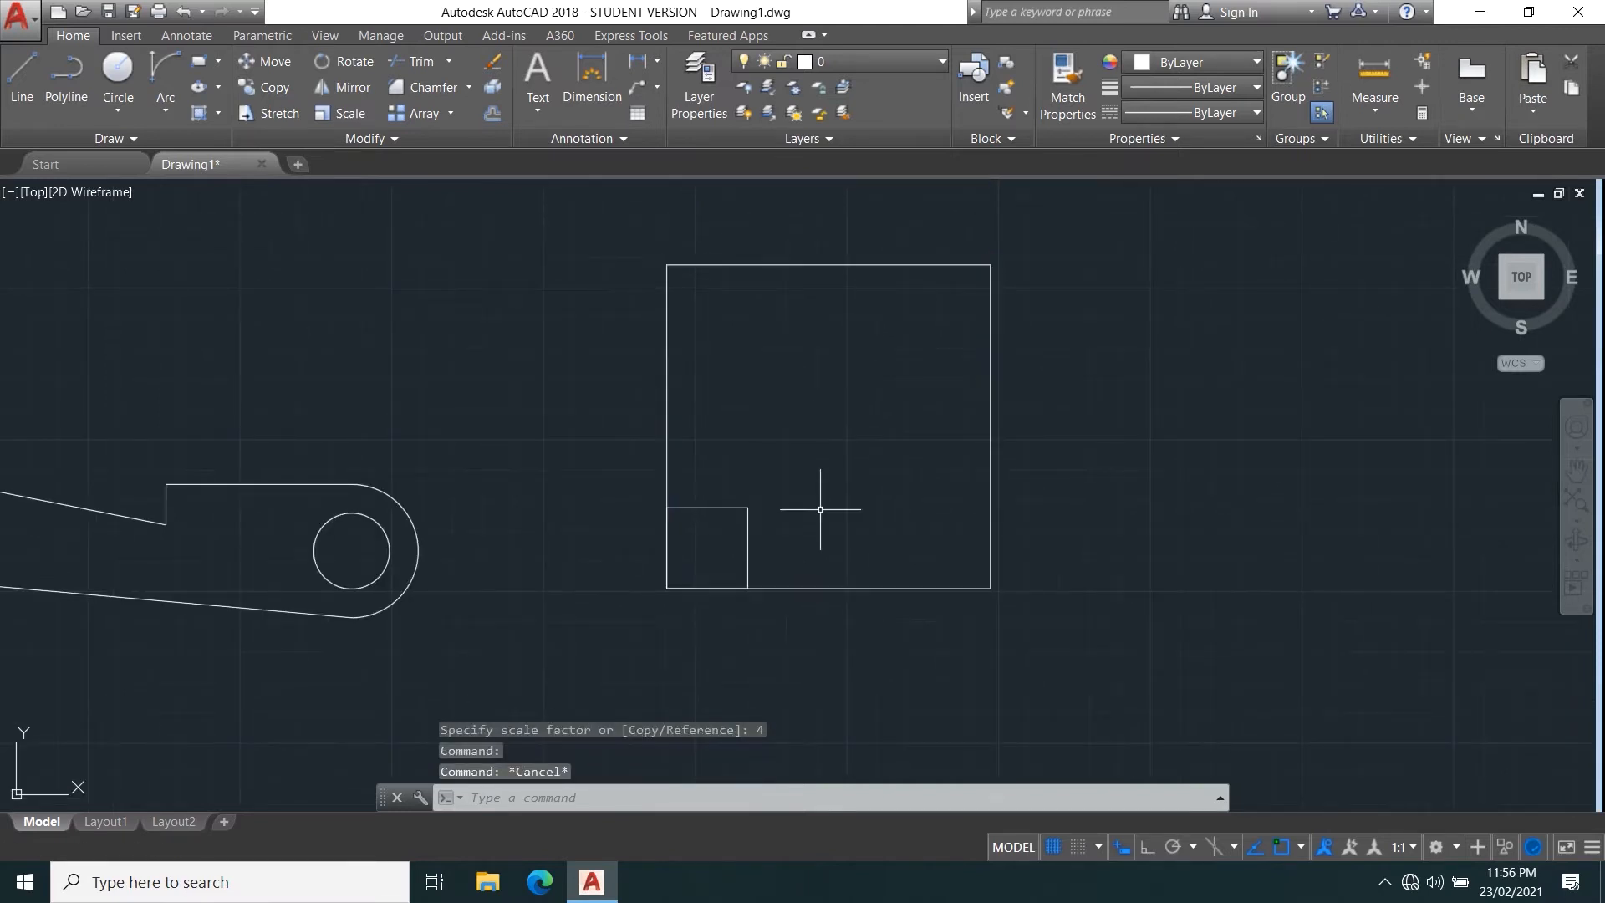
Draw a horizontal rectangle about 237 long and 81 high in the empty area to the right of the squares.
{"action": "middle_click_drag", "start_coordinate": [641, 598], "coordinate": [639, 611]}
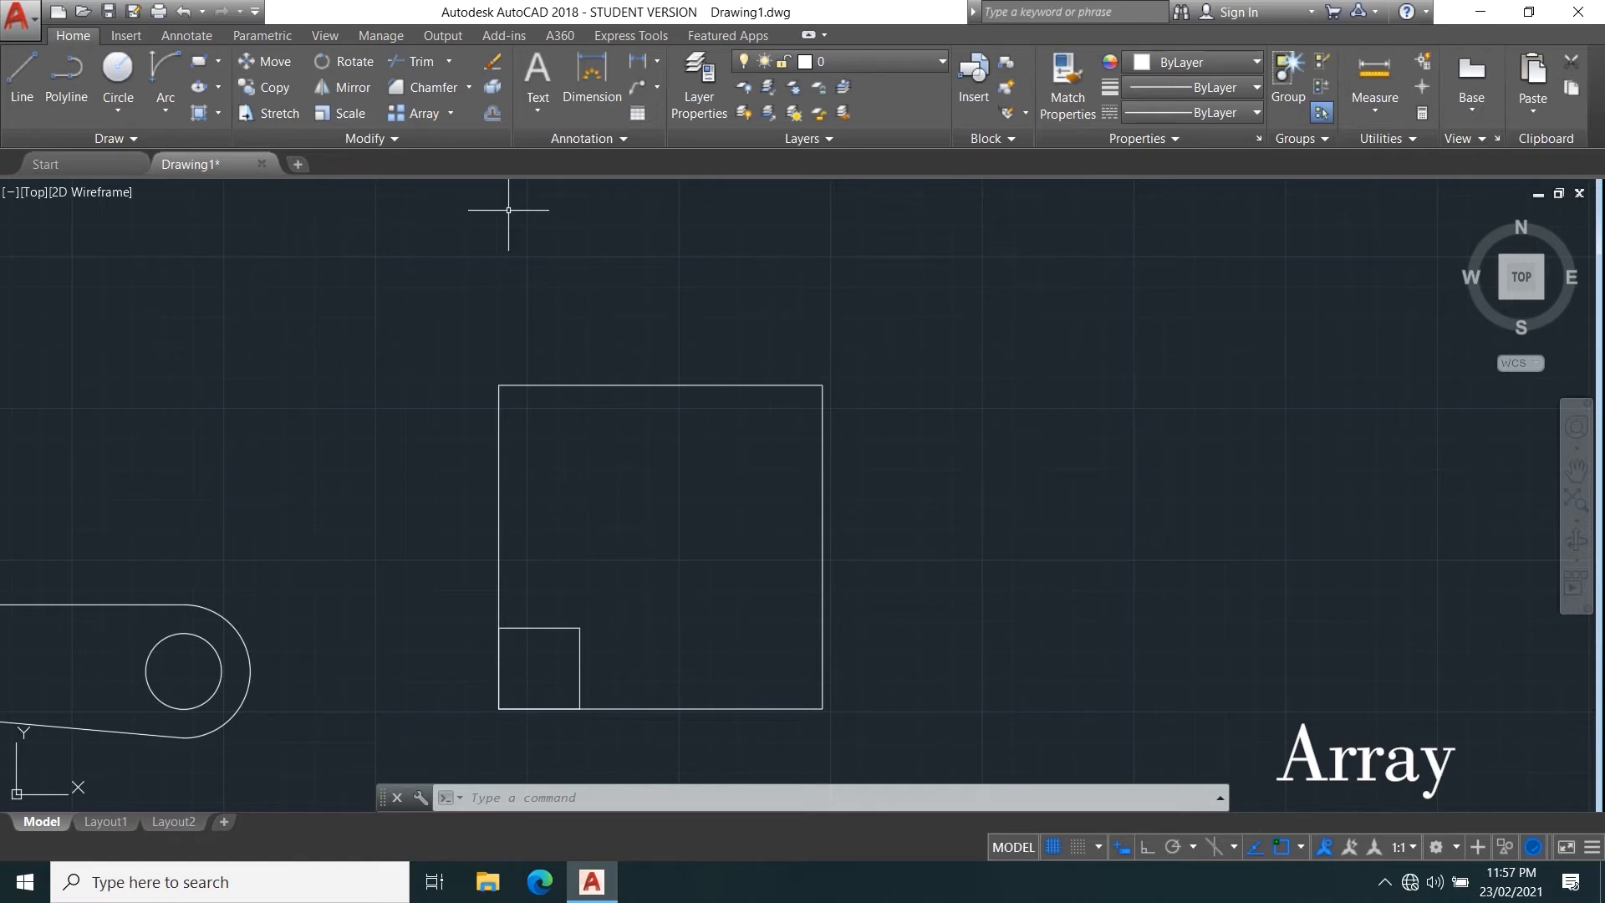
{"action": "left_click", "coordinate": [450, 113]}
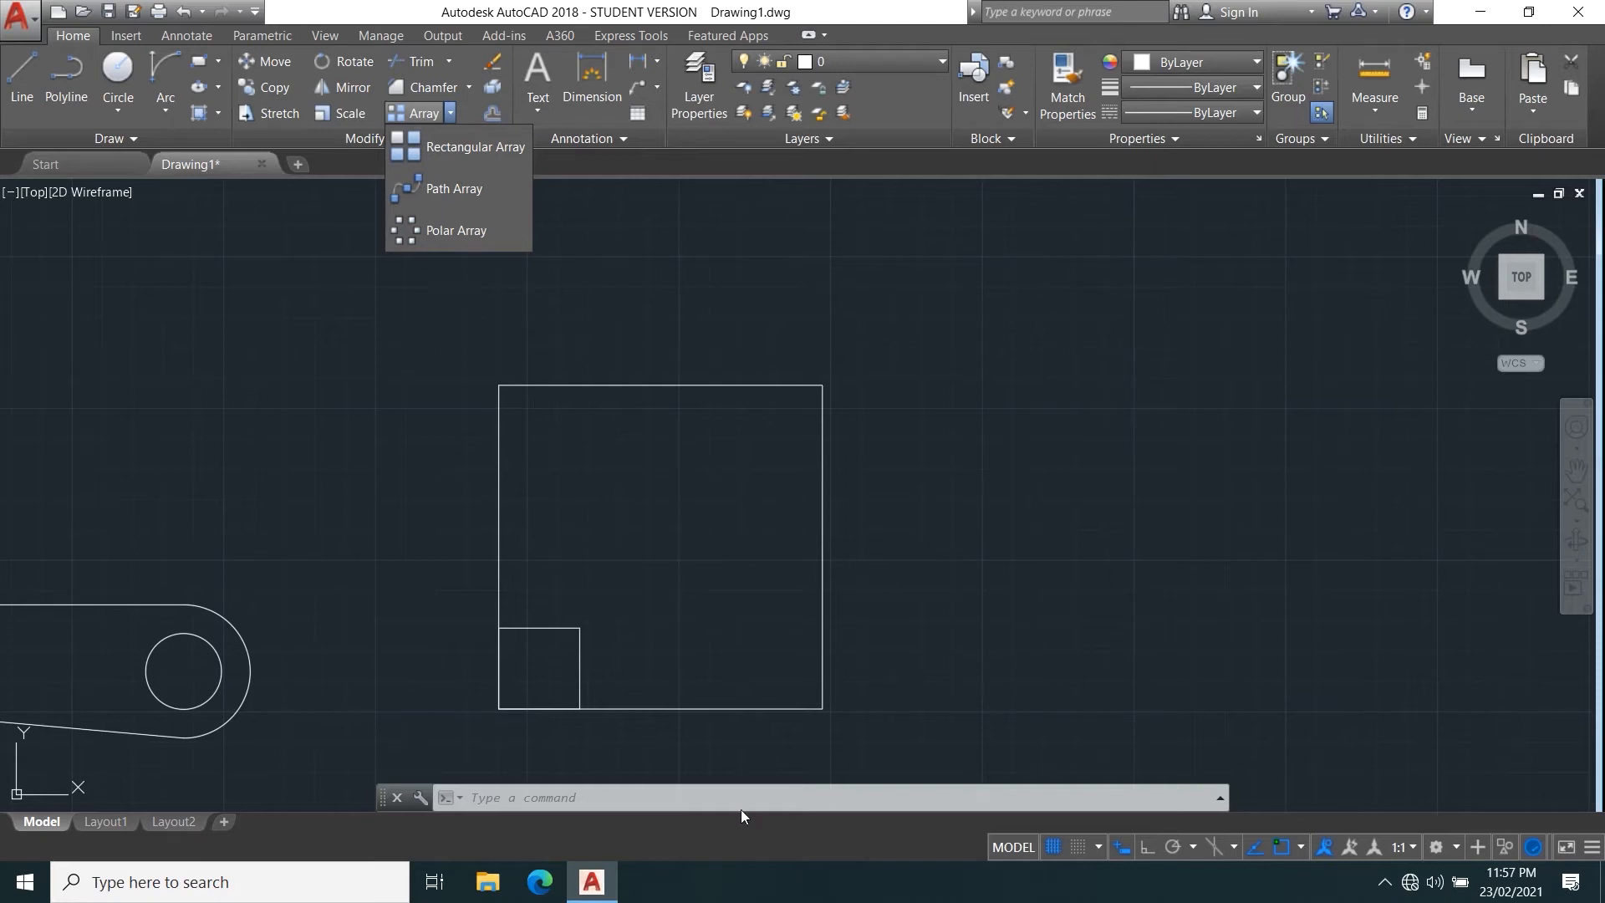
{"action": "mouse_move", "coordinate": [848, 509]}
{"action": "middle_mouse_down"}
{"action": "mouse_move", "coordinate": [636, 522]}
{"action": "mouse_move", "coordinate": [333, 661]}
{"action": "middle_mouse_up"}
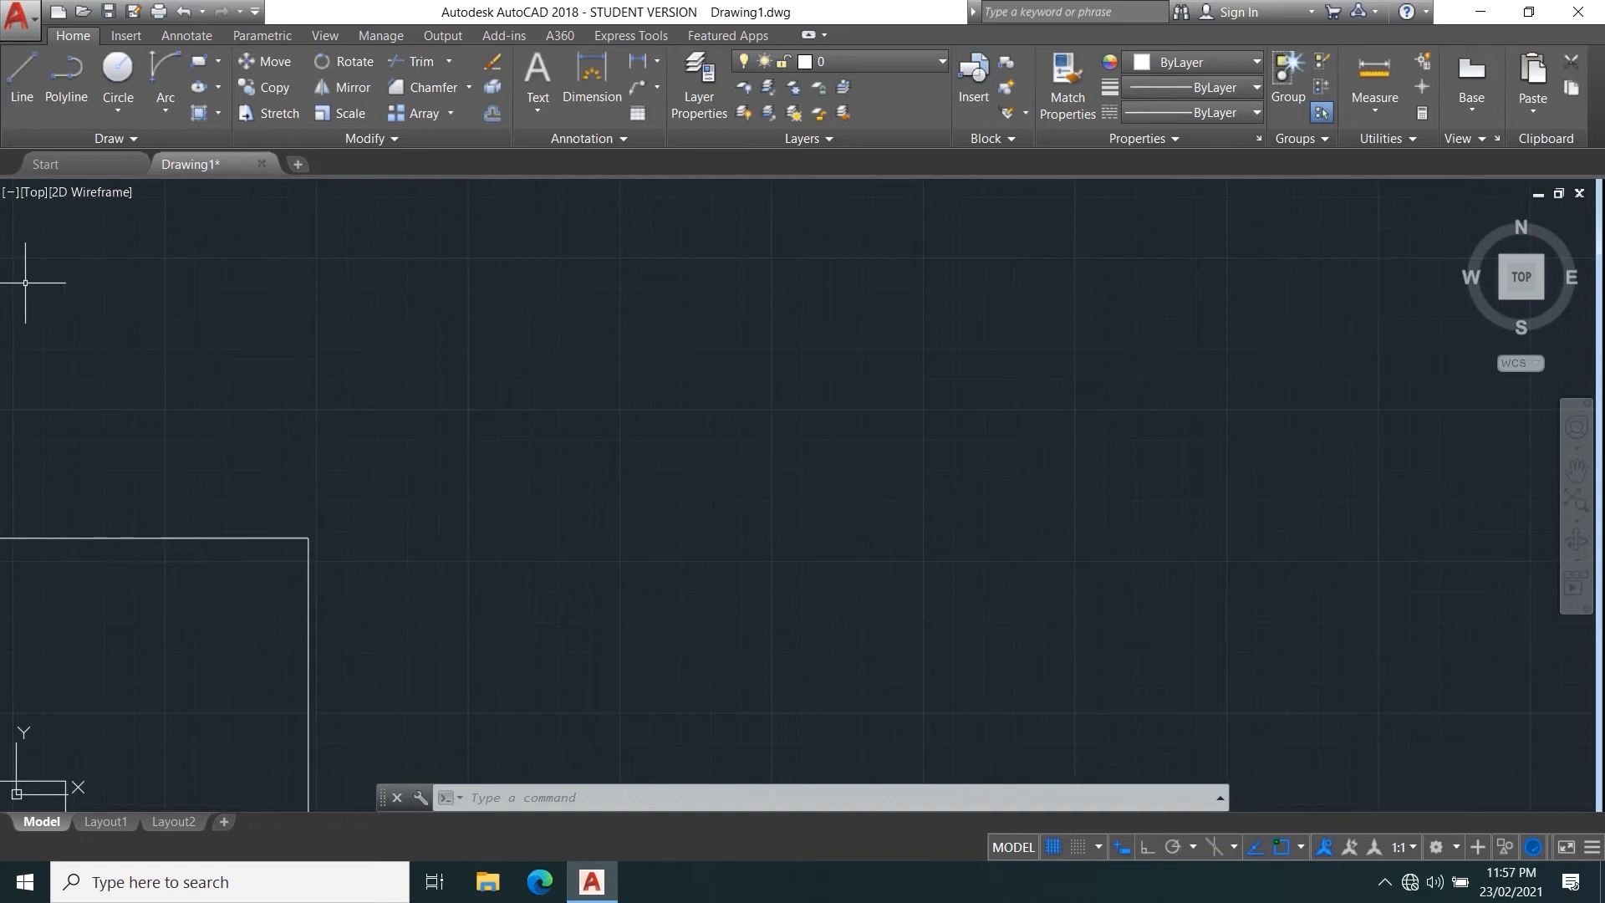
{"action": "left_click", "coordinate": [197, 63]}
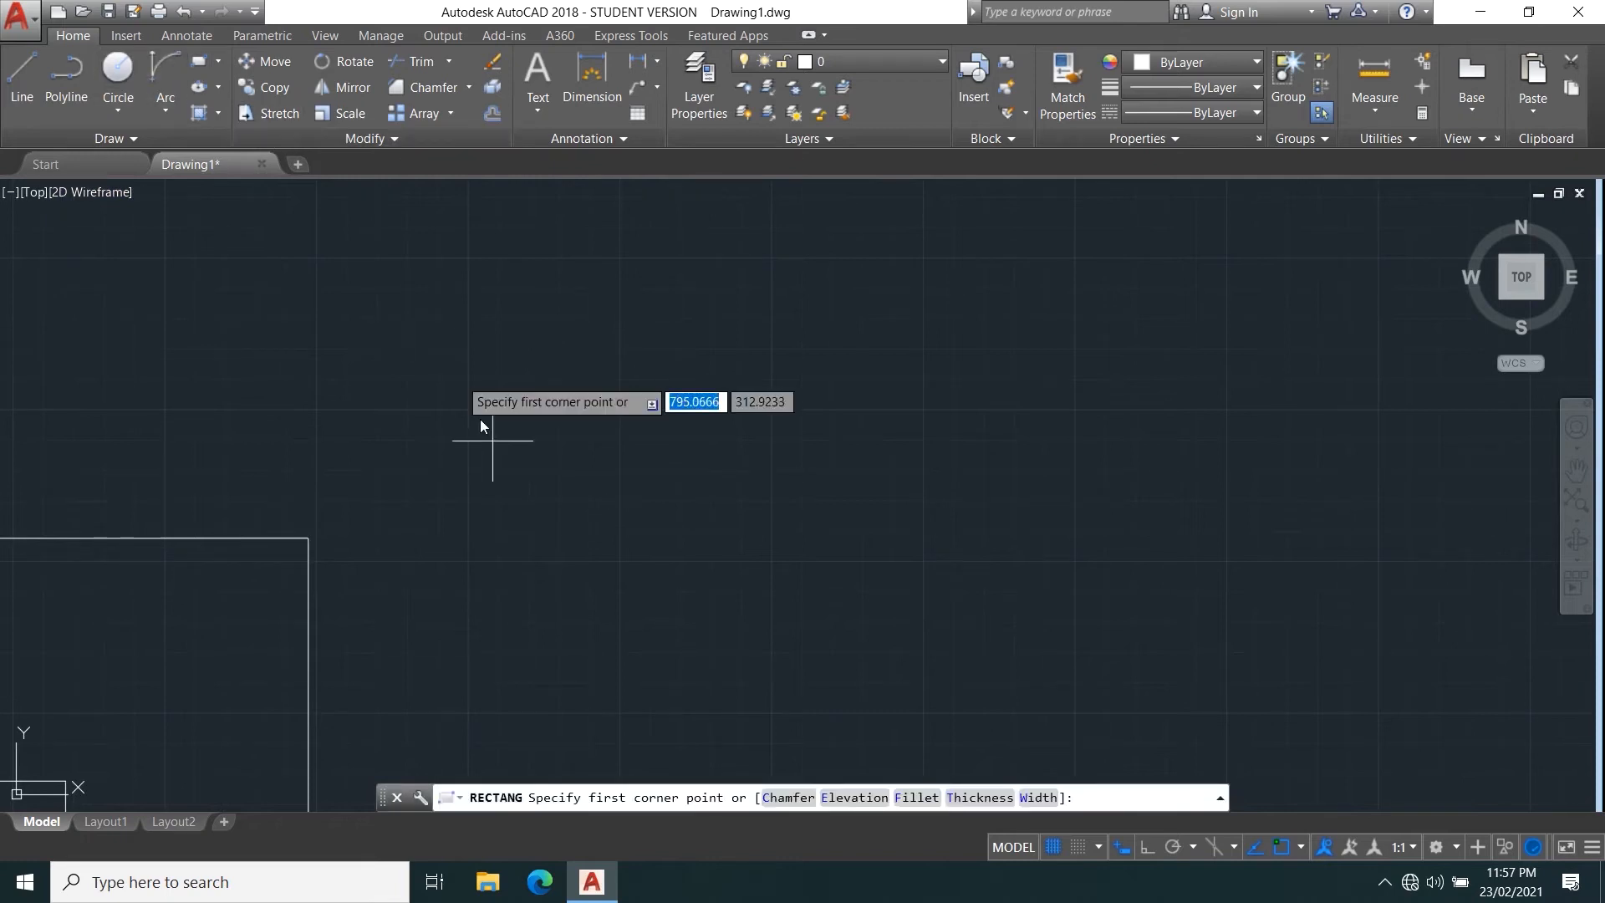
{"action": "left_click", "coordinate": [673, 436]}
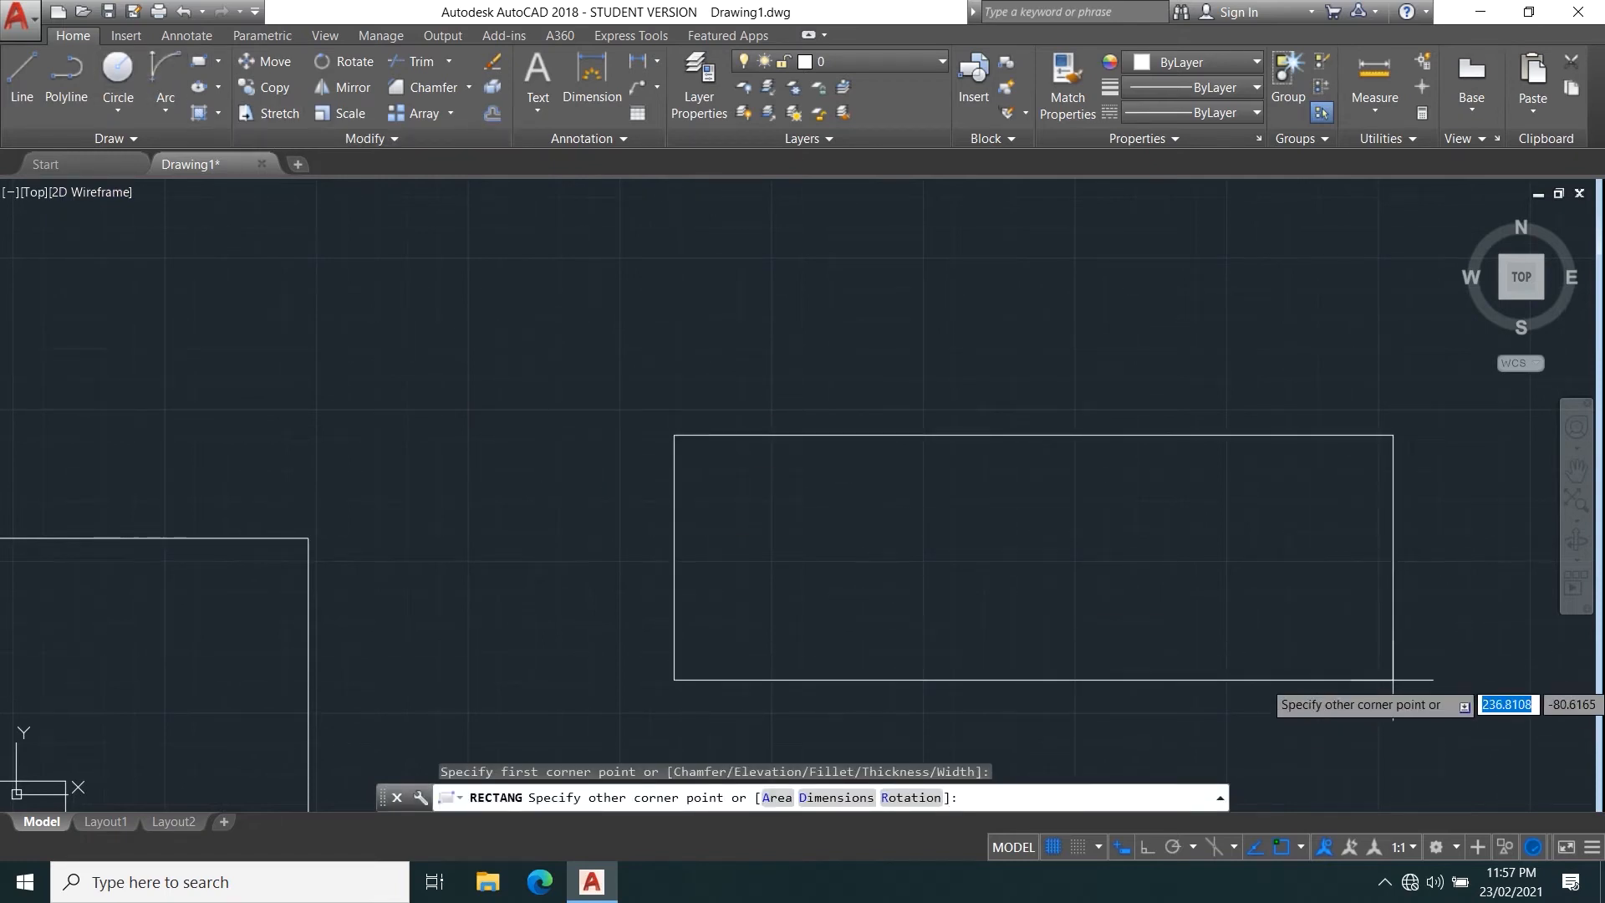
{"action": "left_click", "coordinate": [1392, 679]}
Draw a small circle inside the new rectangle, near its upper-left corner.
{"action": "middle_click_drag", "start_coordinate": [1132, 548], "coordinate": [791, 508]}
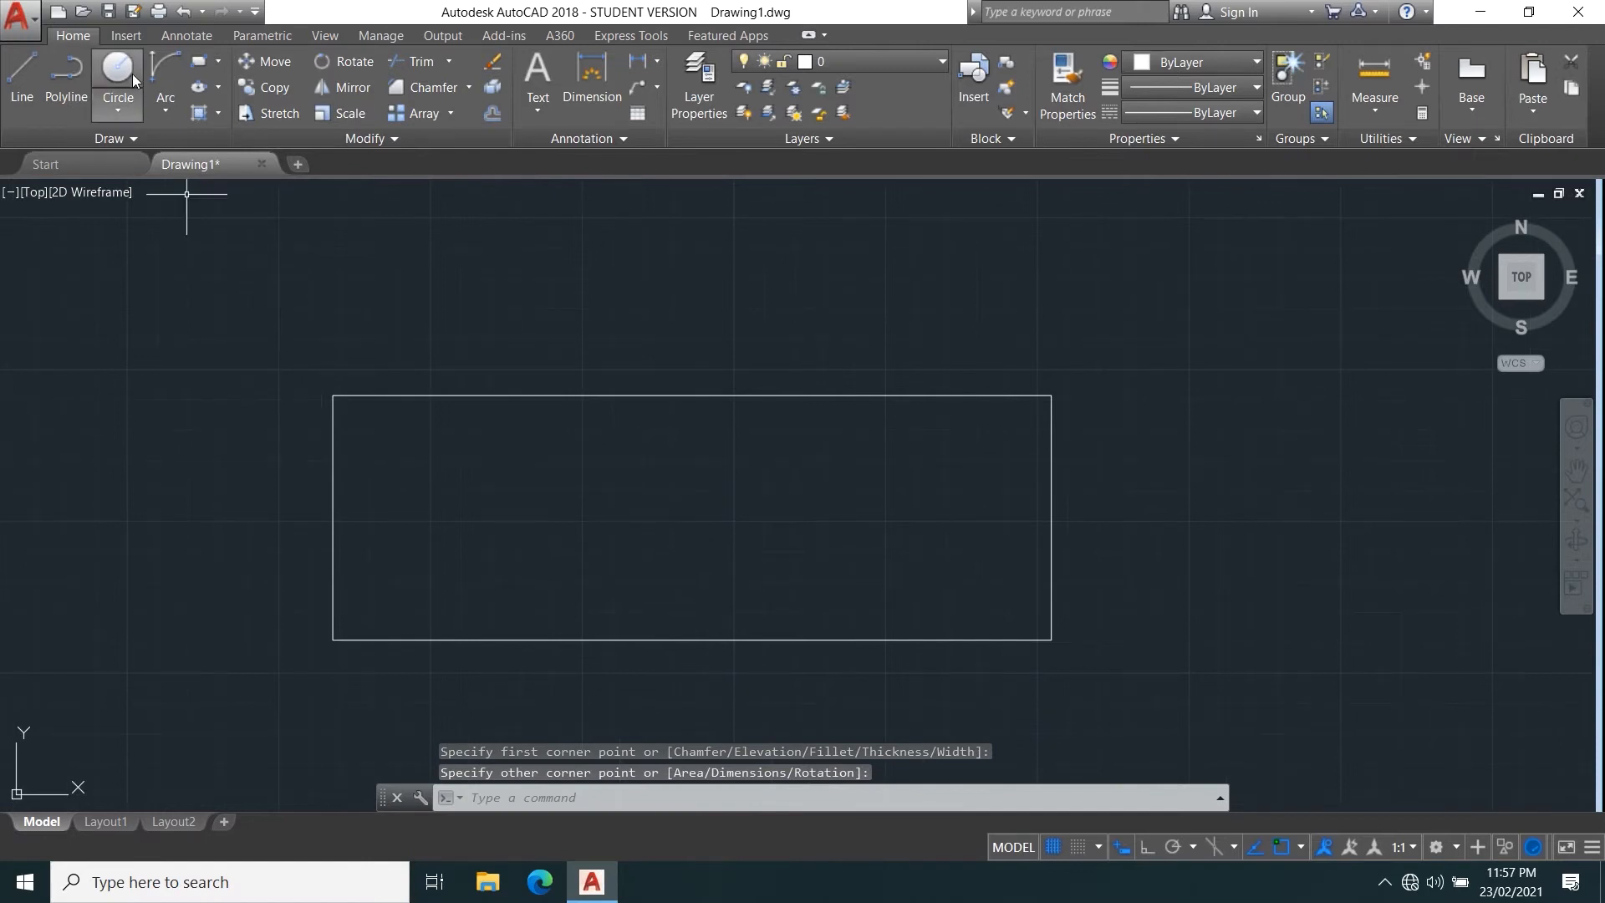
{"action": "left_click", "coordinate": [138, 99]}
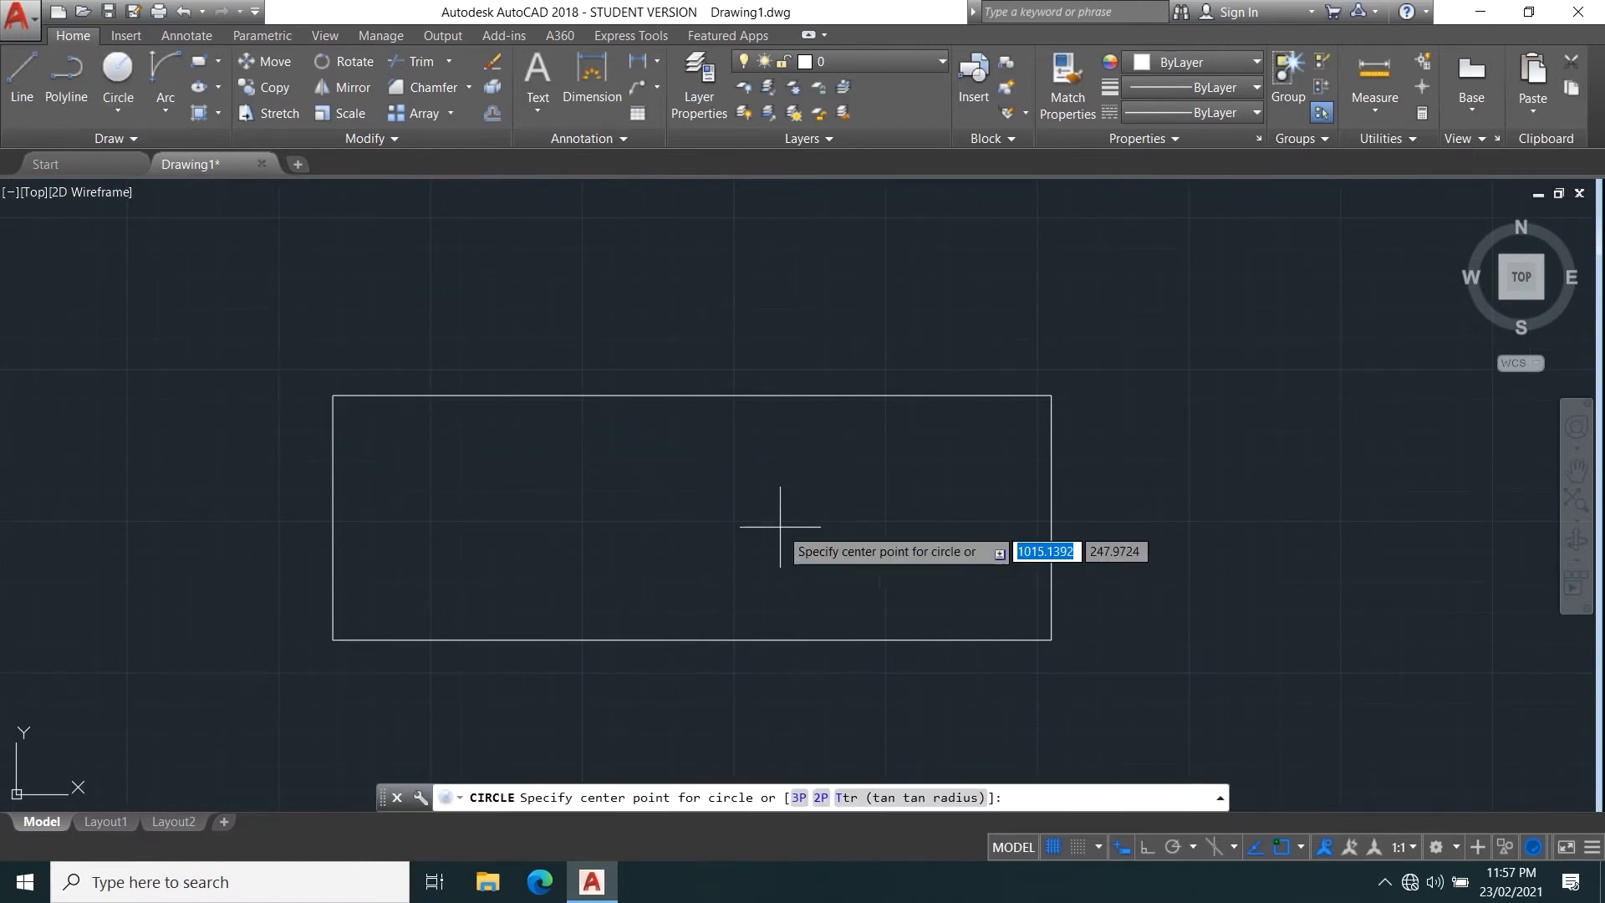
{"action": "left_click", "coordinate": [387, 437]}
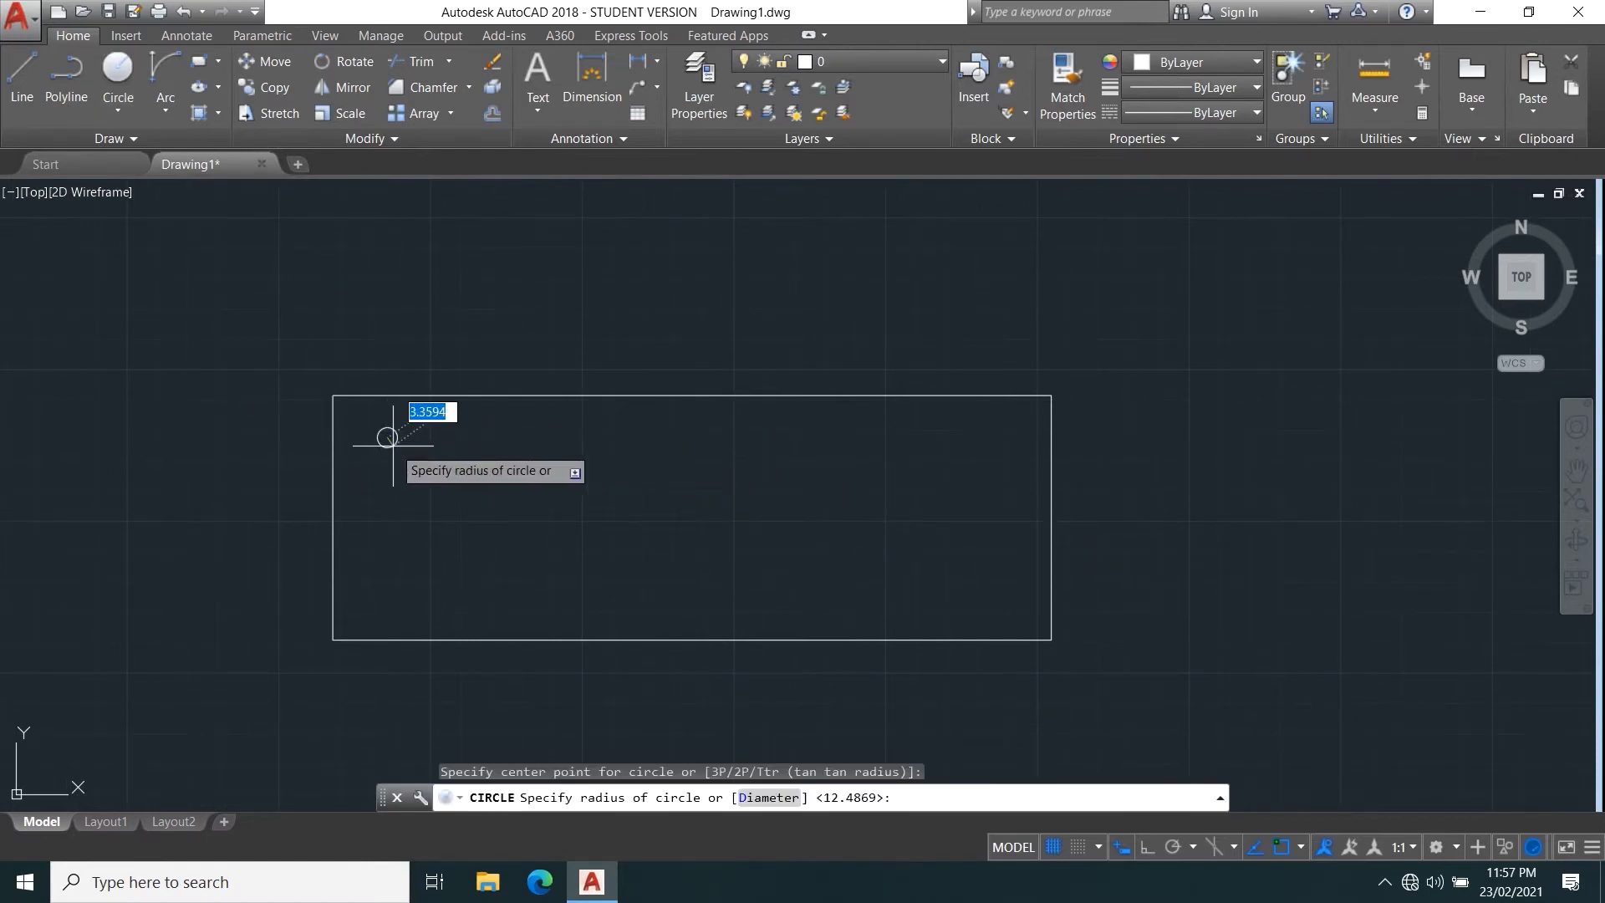
{"action": "left_click", "coordinate": [399, 447]}
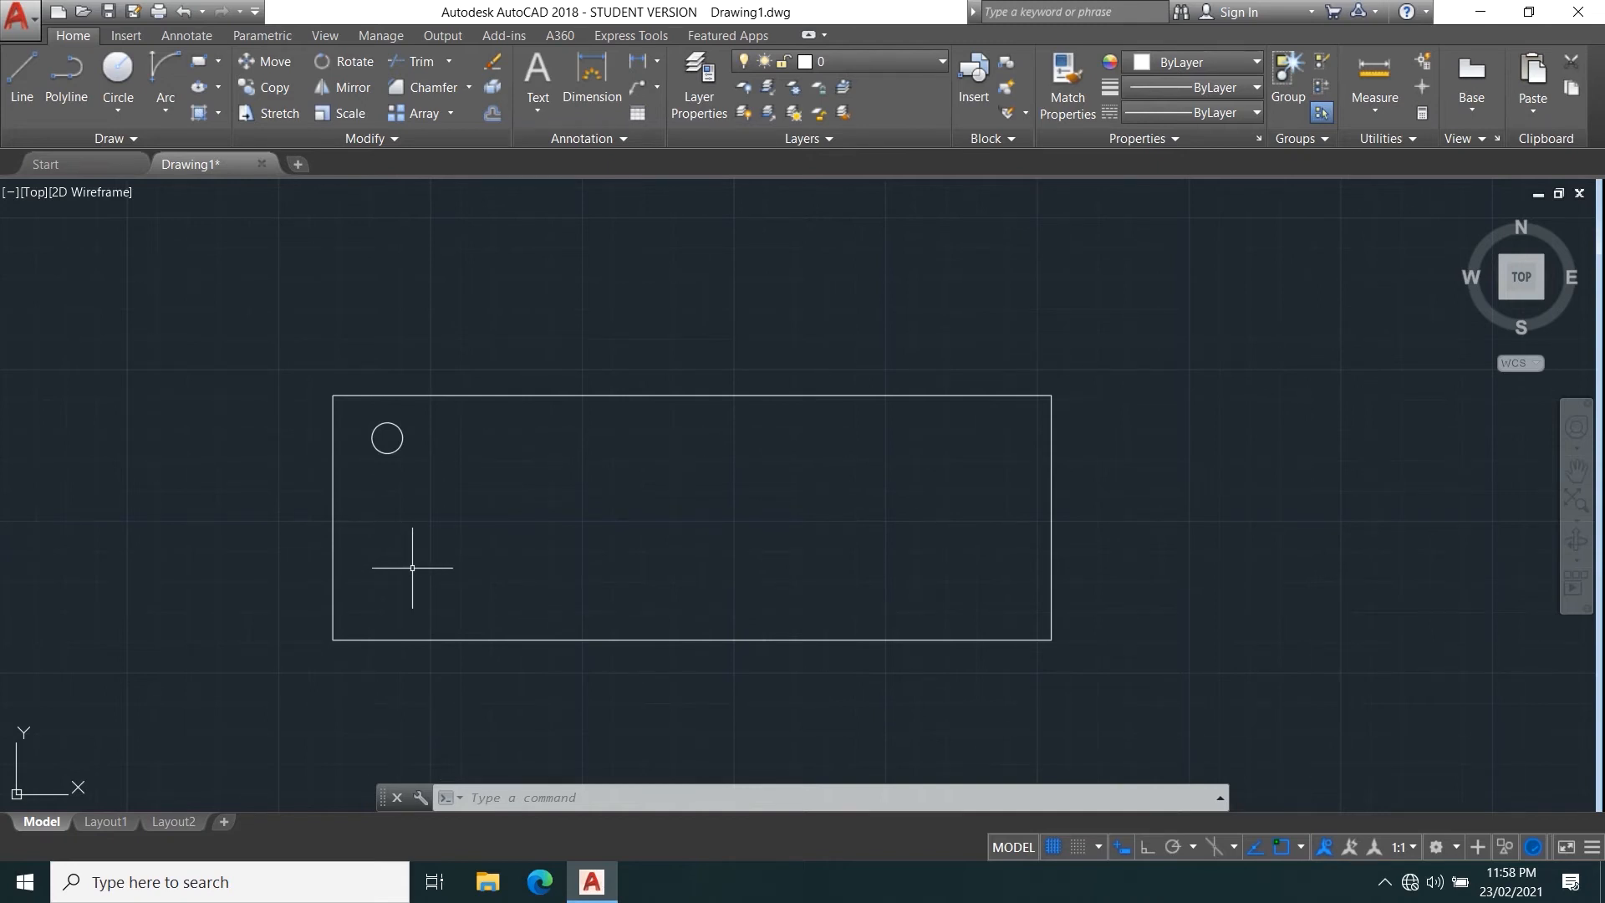
Create a rectangular array of the small circle and extend it downward inside the rectangle to 5 rows.
{"action": "left_click", "coordinate": [451, 114]}
{"action": "left_click", "coordinate": [456, 165]}
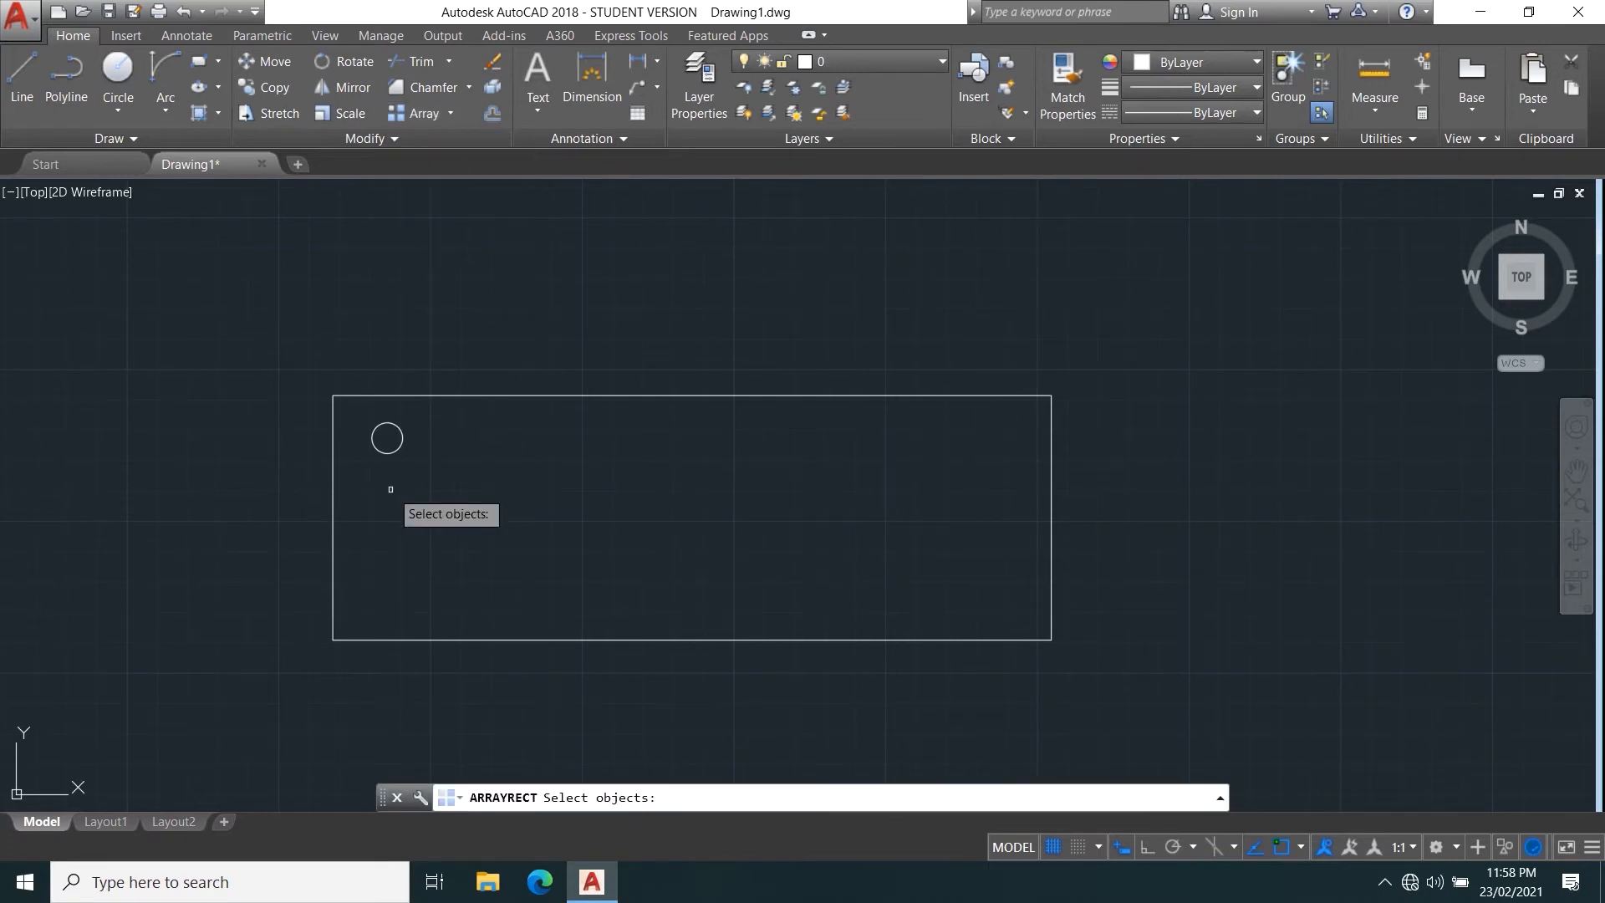
{"action": "left_click", "coordinate": [400, 446]}
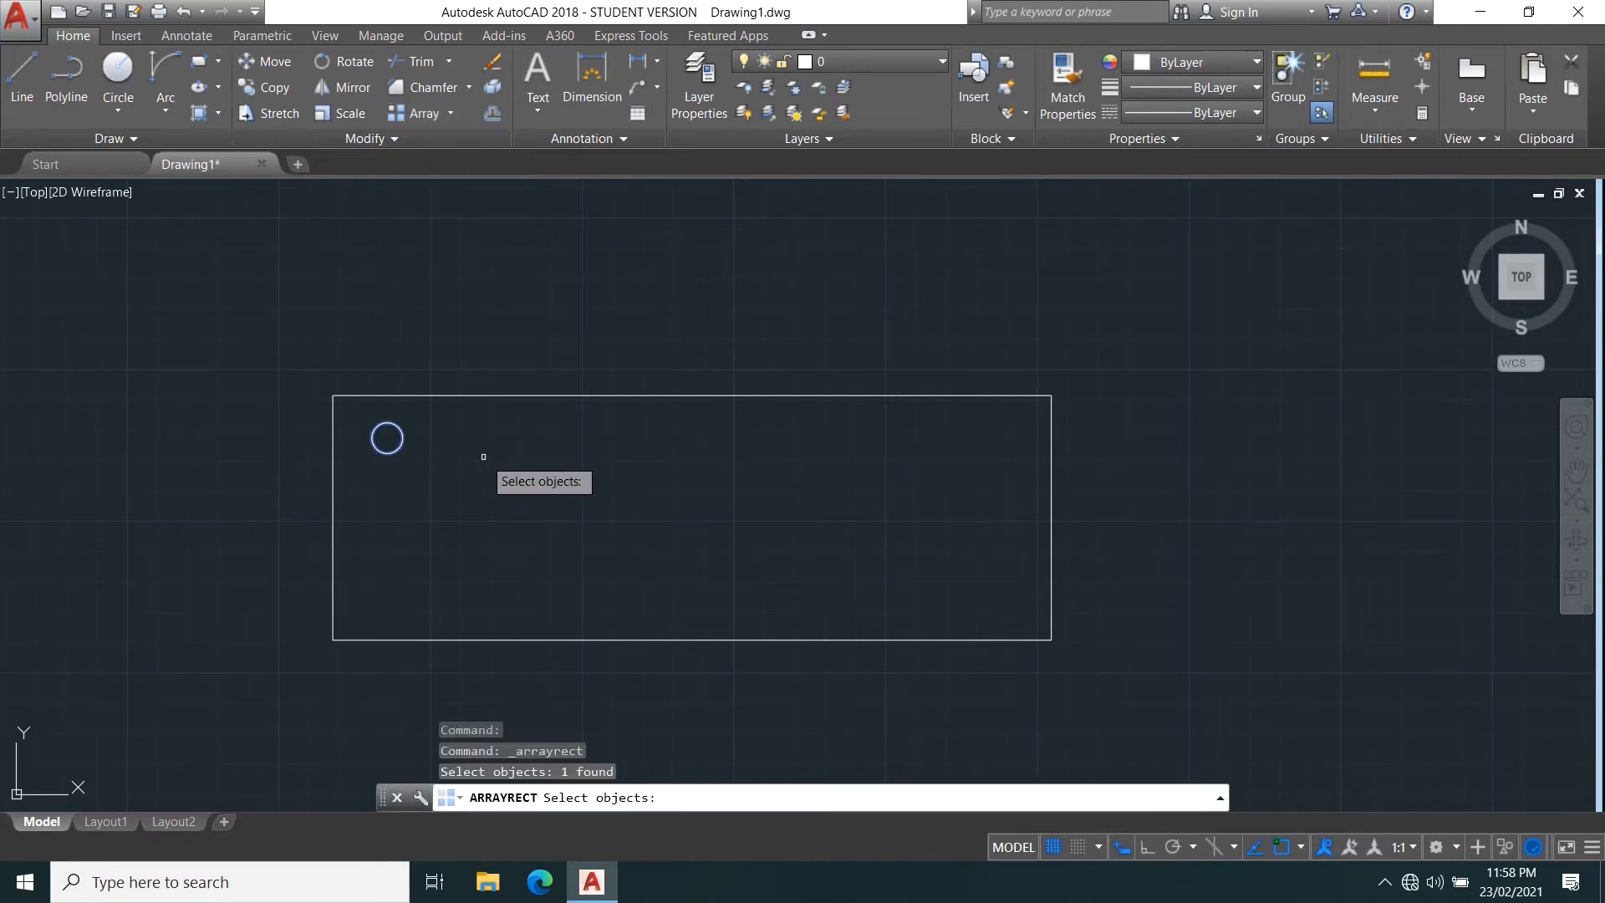
{"action": "key", "text": "Return"}
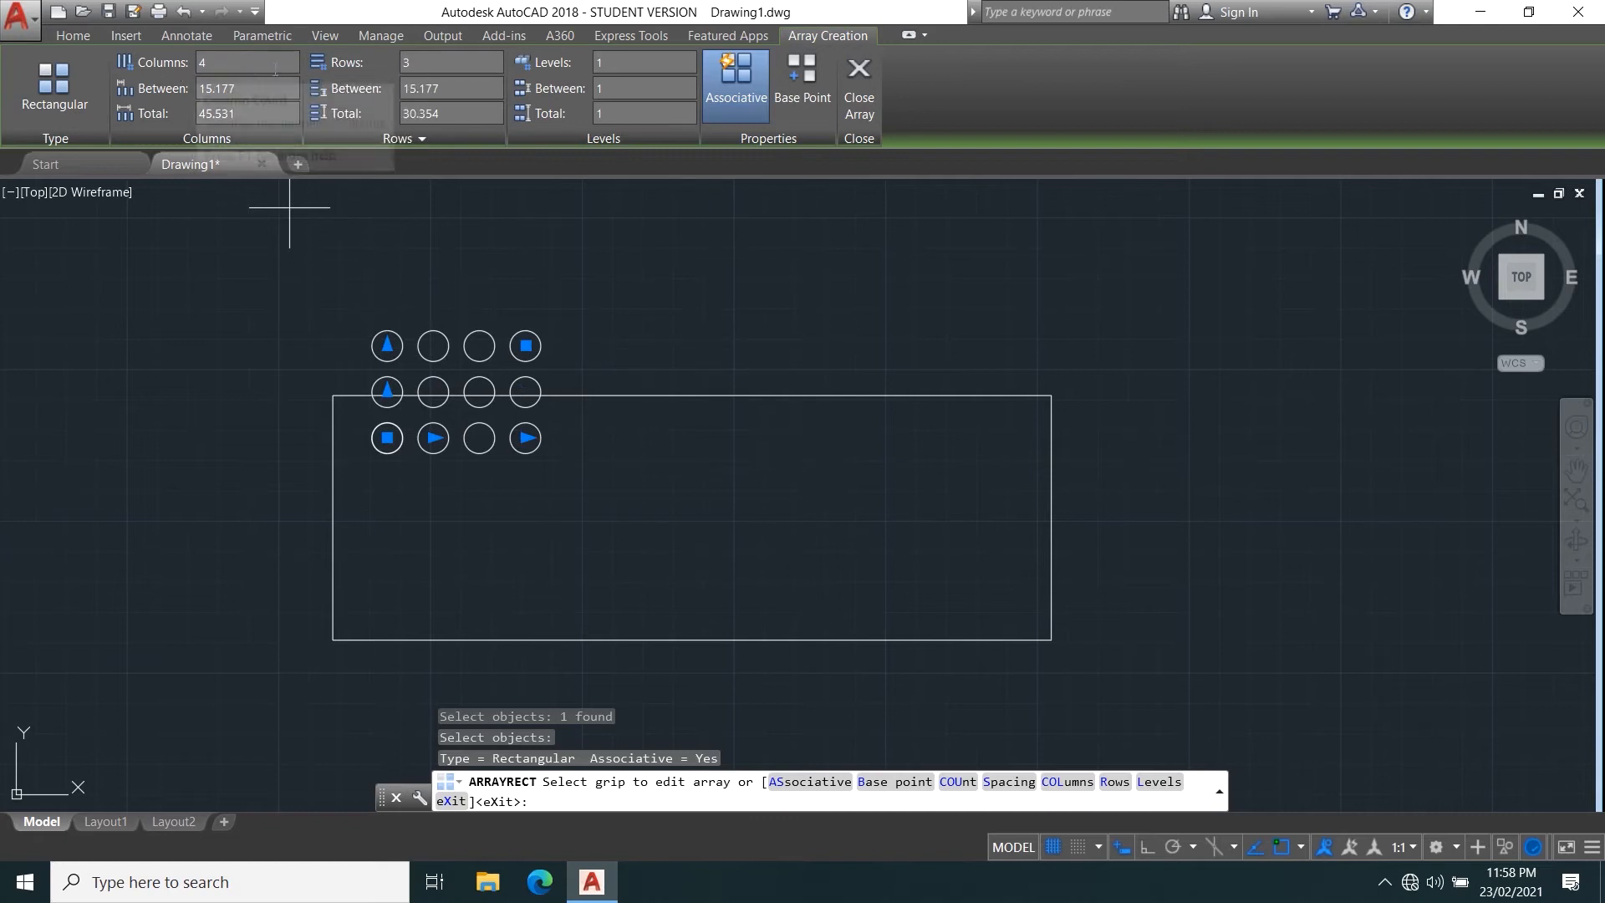
{"action": "left_click", "coordinate": [387, 344]}
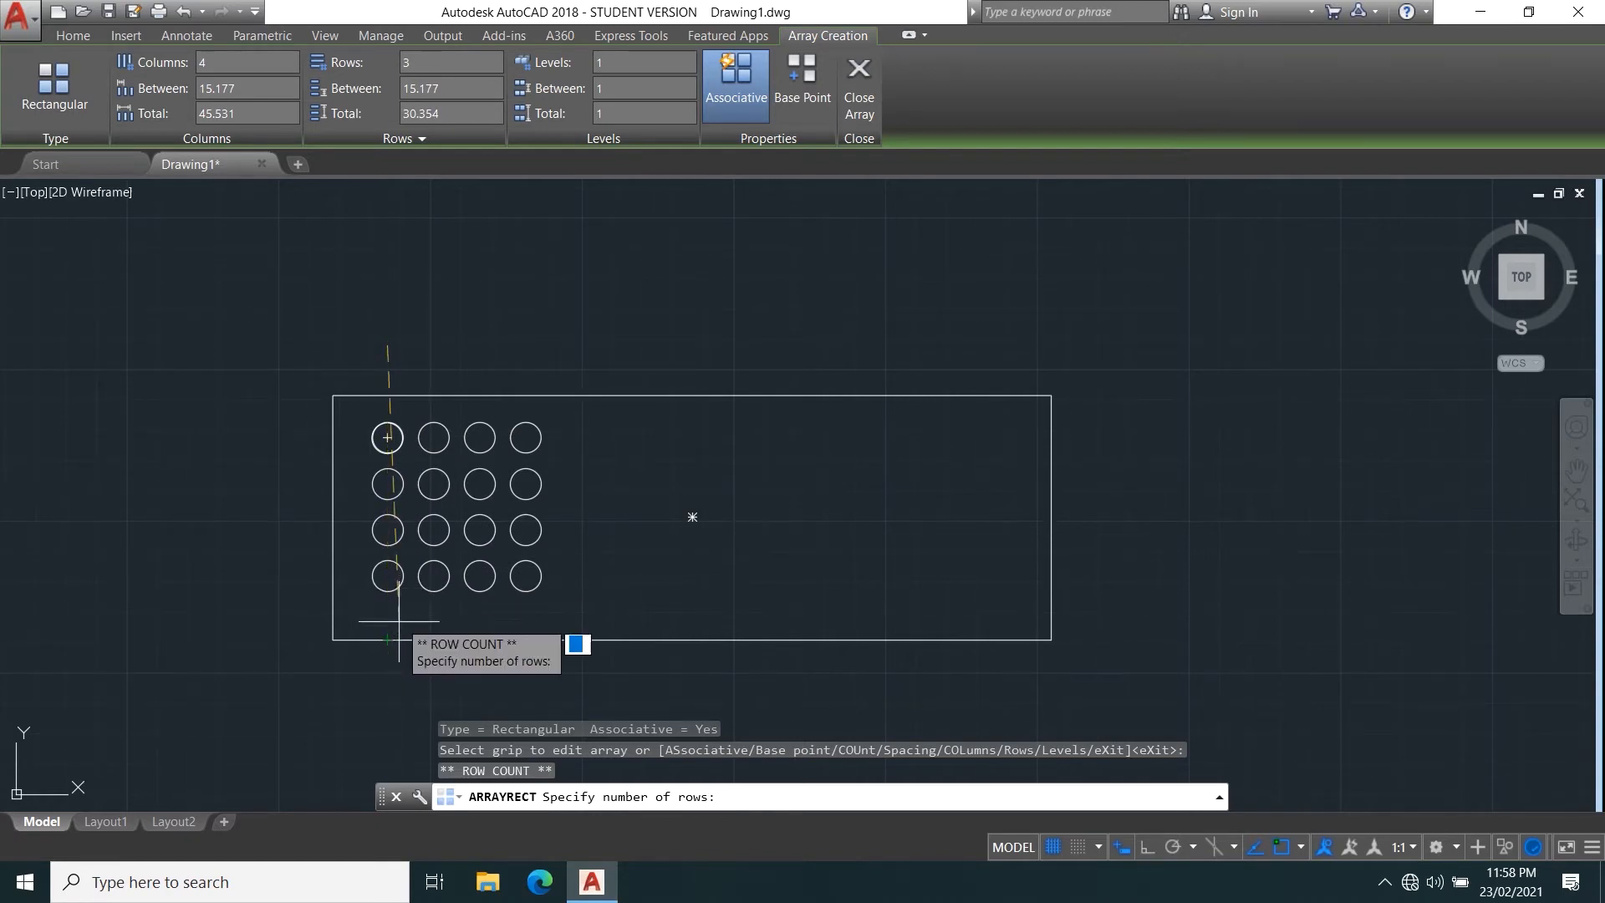
{"action": "left_click", "coordinate": [390, 623]}
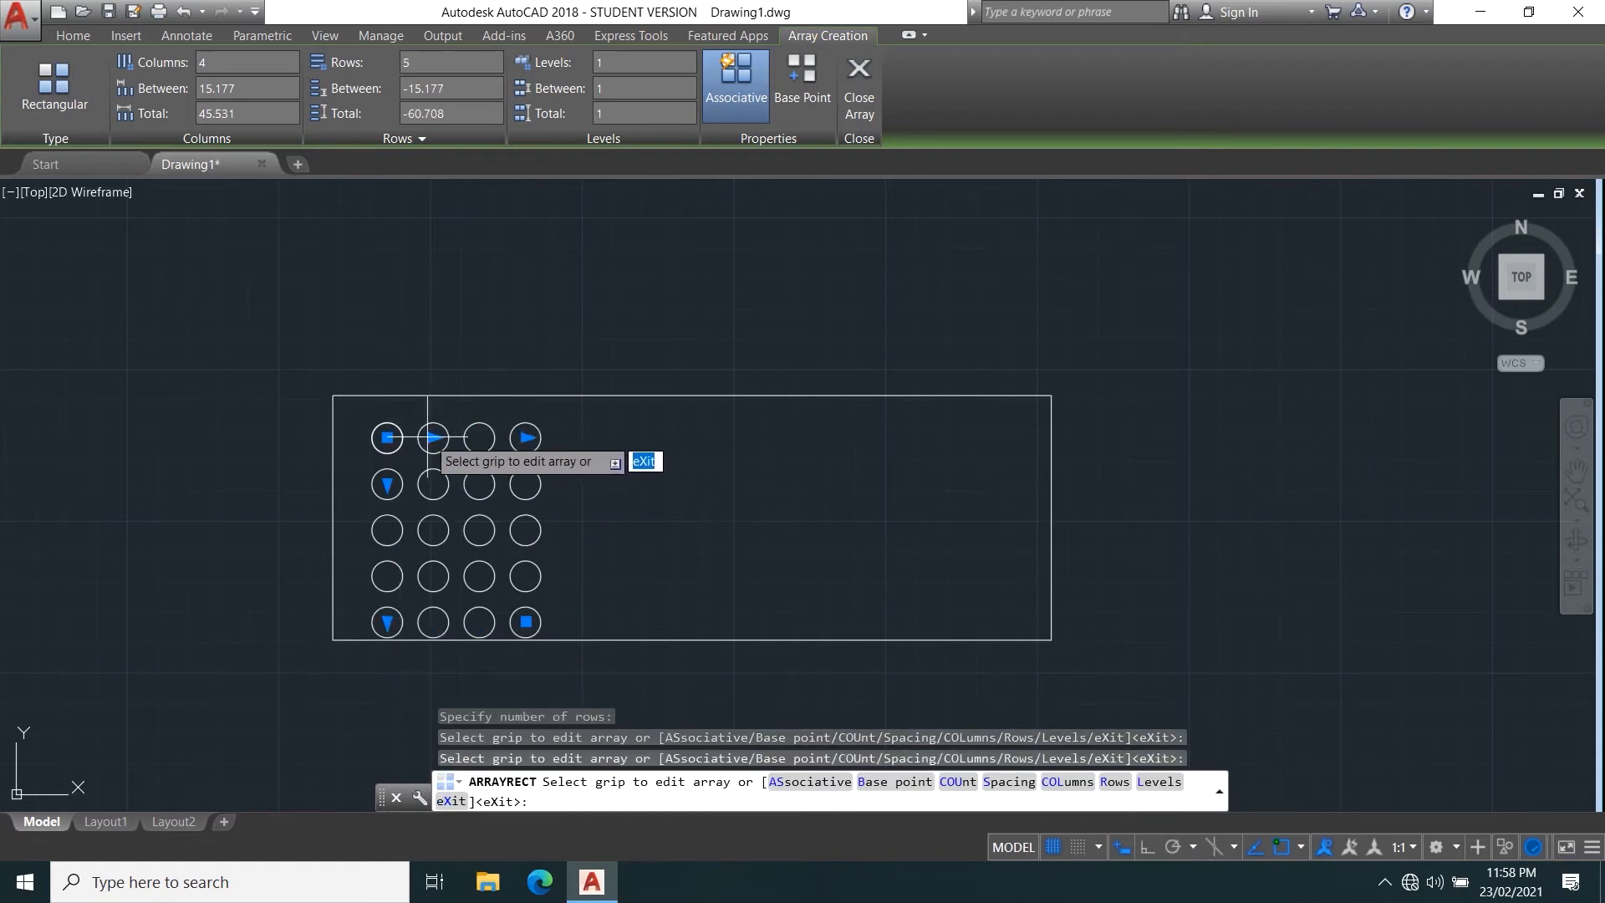
Widen the array's column spacing to about 43.8 and extend it to 5 columns across the rectangle.
{"action": "left_click", "coordinate": [431, 437]}
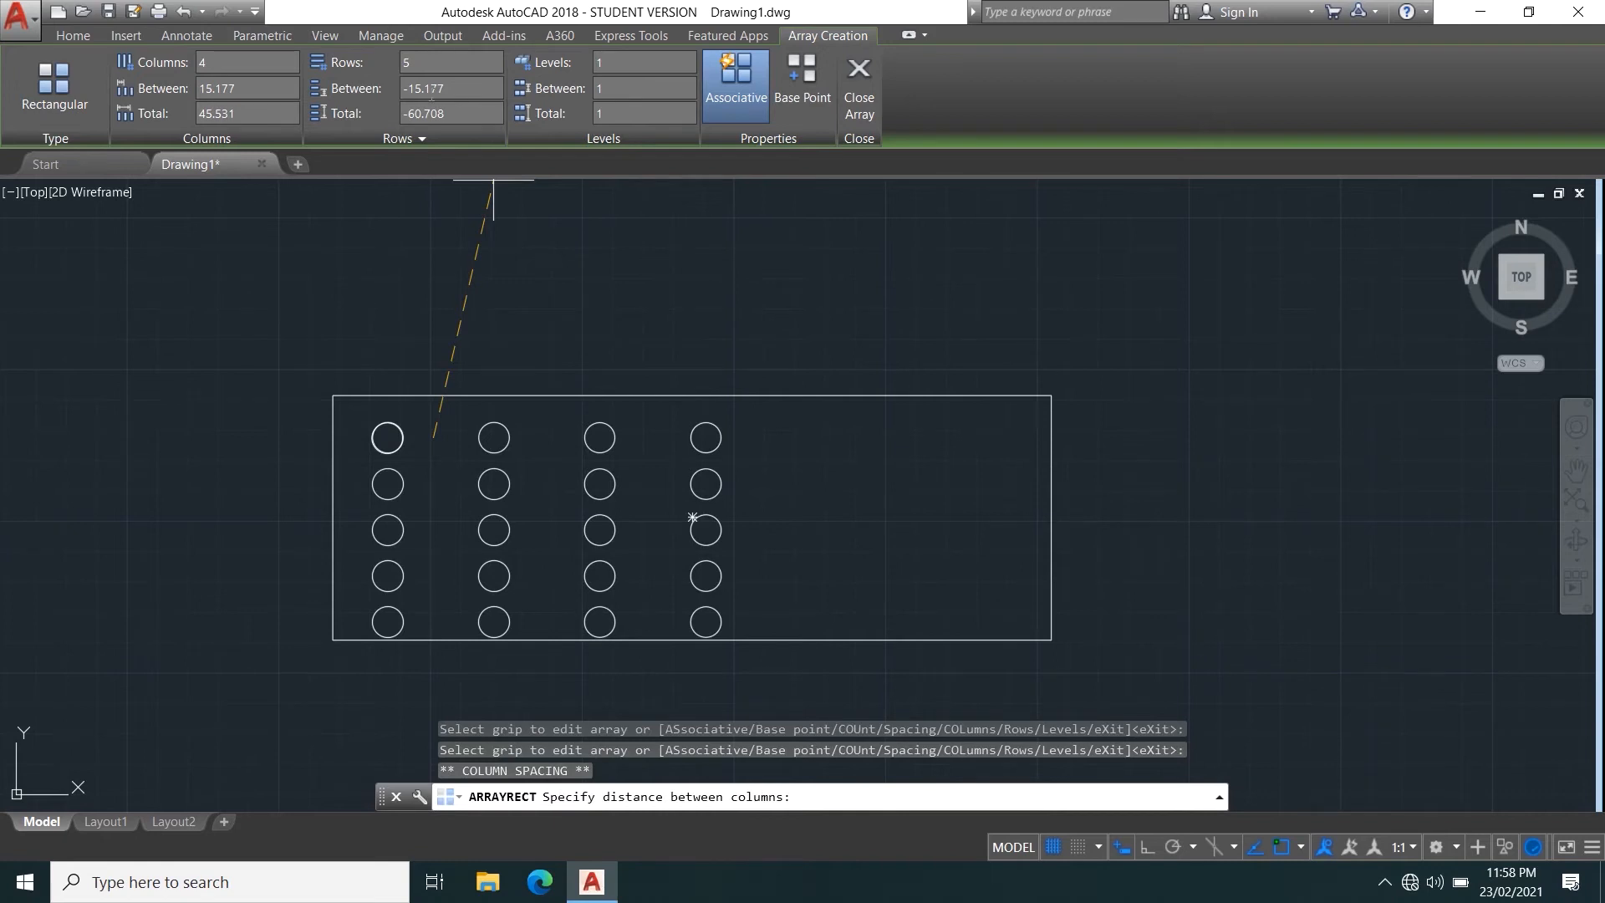
{"action": "left_click", "coordinate": [519, 481]}
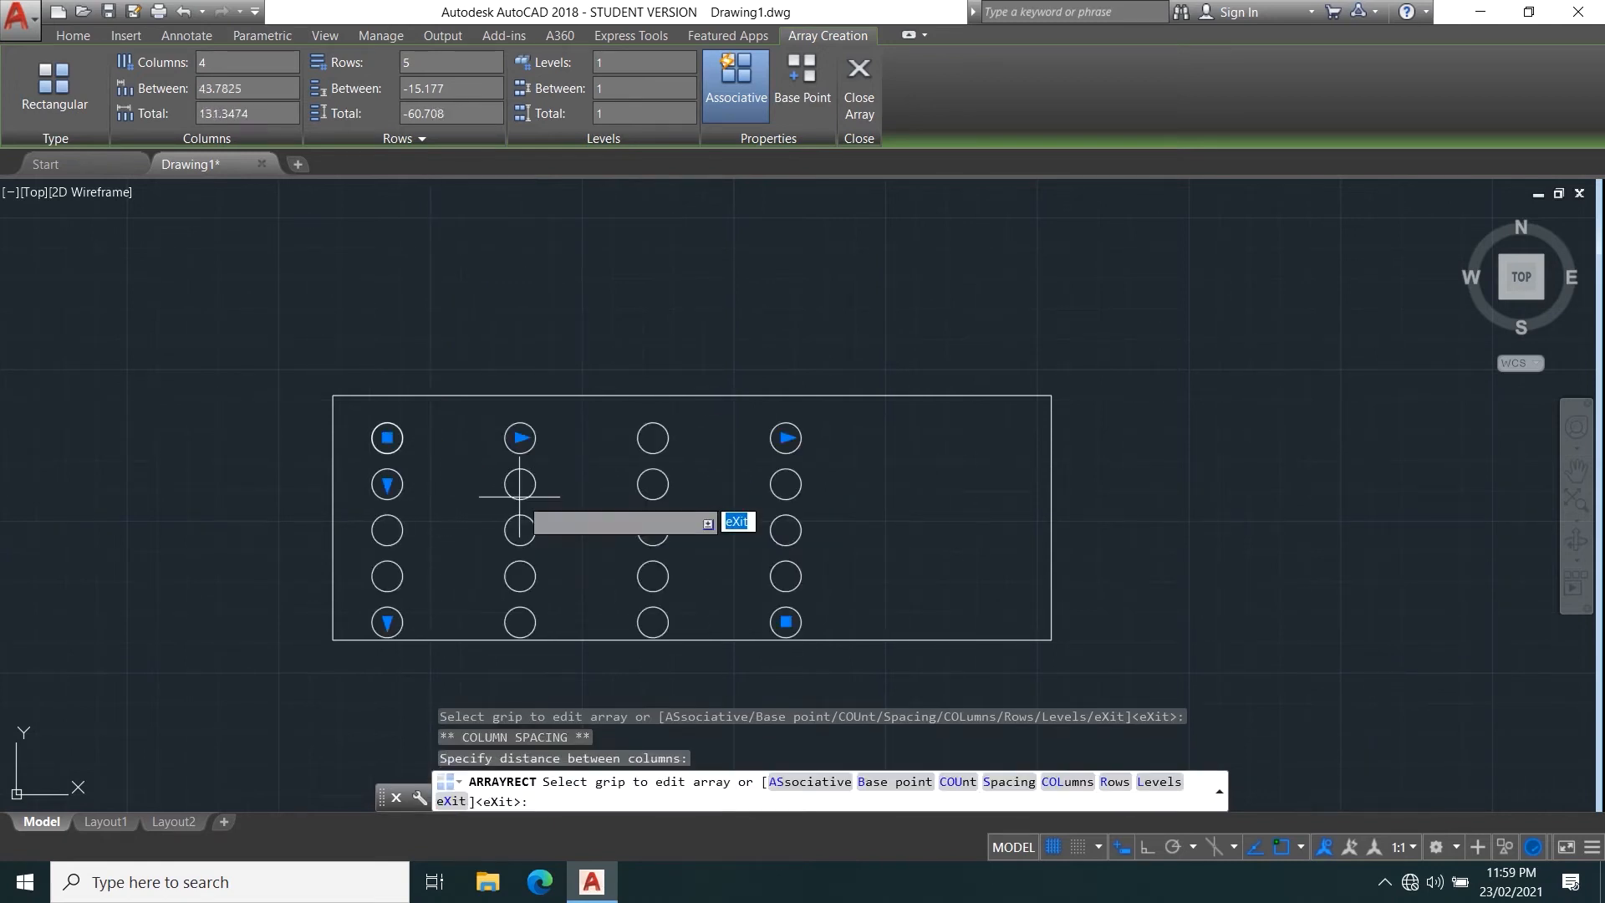
{"action": "left_click", "coordinate": [786, 436]}
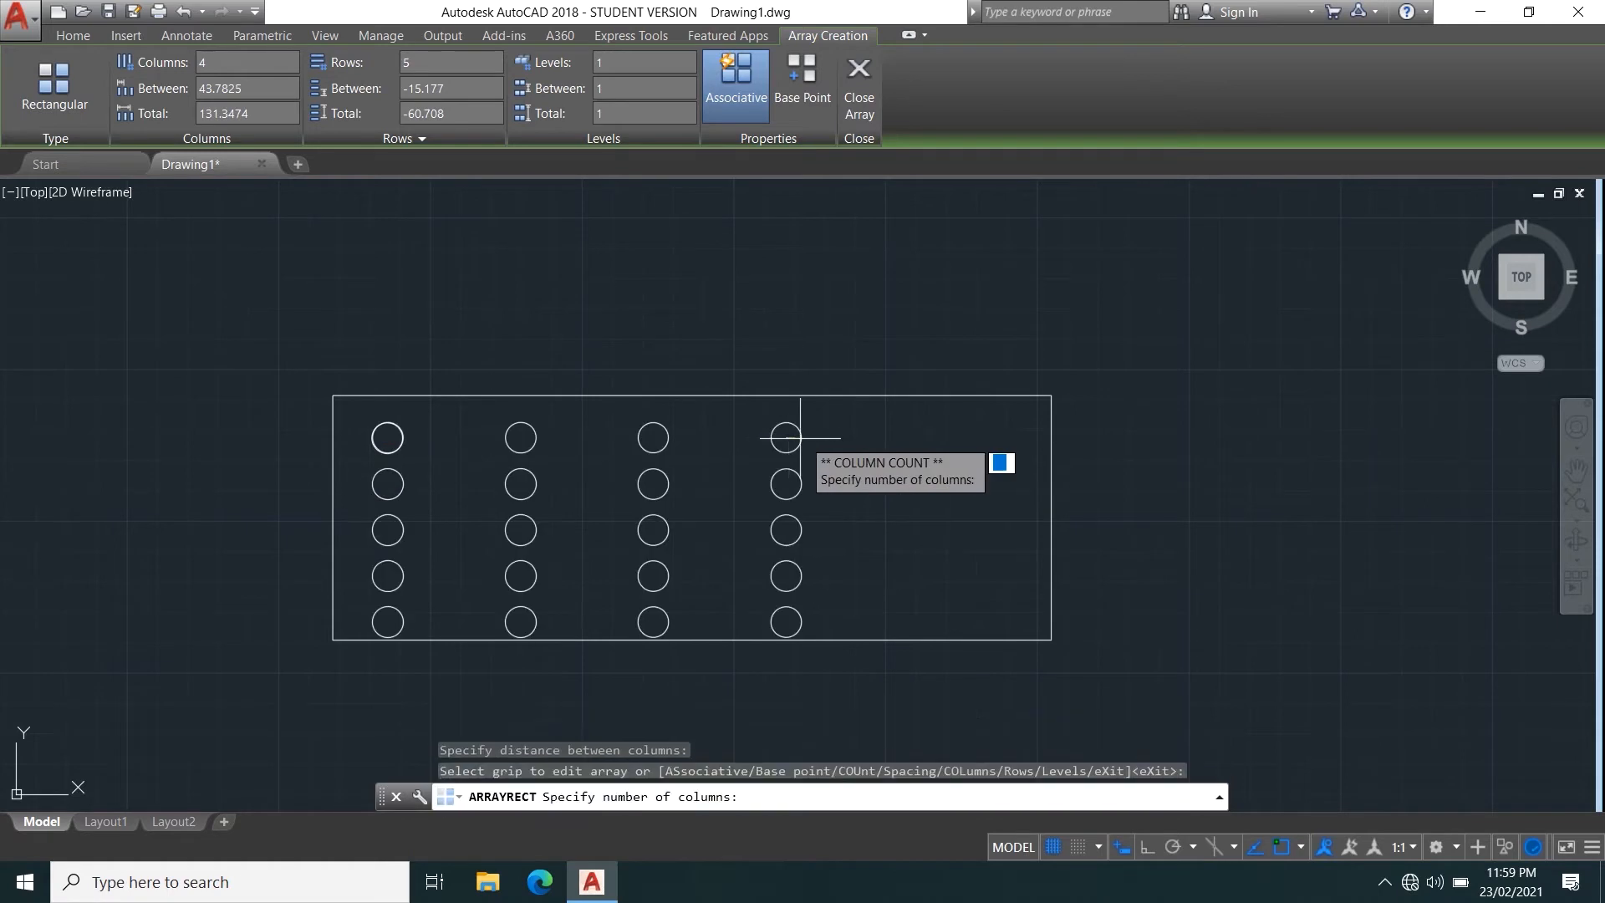
{"action": "left_click", "coordinate": [912, 438]}
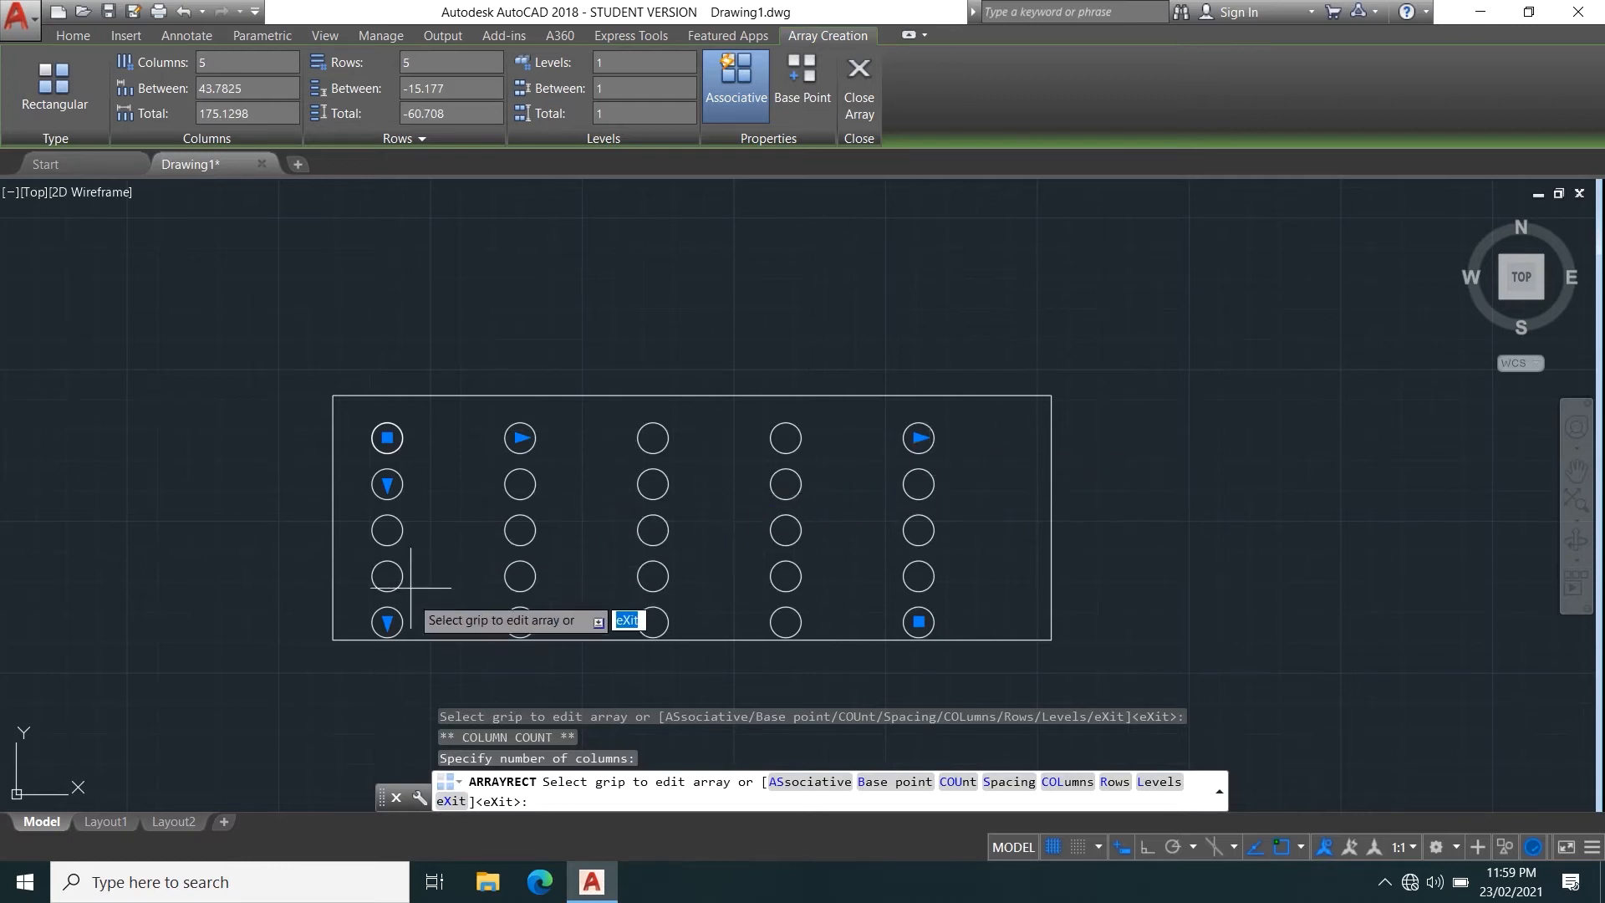
Reduce the array's row spacing to about 14 so the bottom row moves away from the rectangle's lower edge.
{"action": "left_click", "coordinate": [382, 478]}
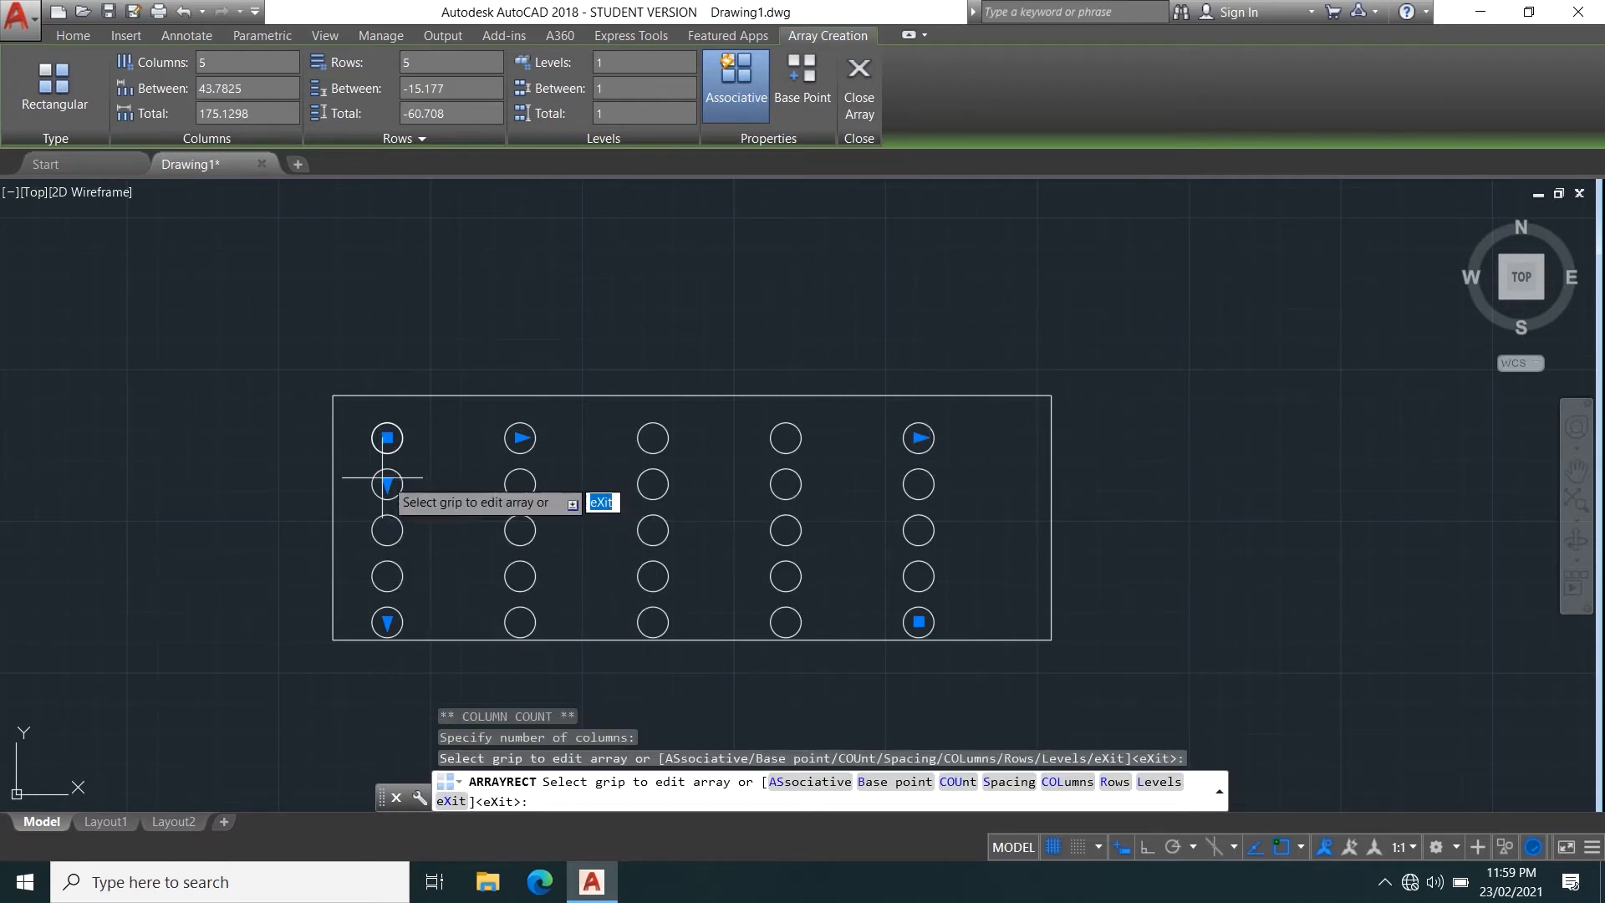
{"action": "left_click", "coordinate": [381, 487]}
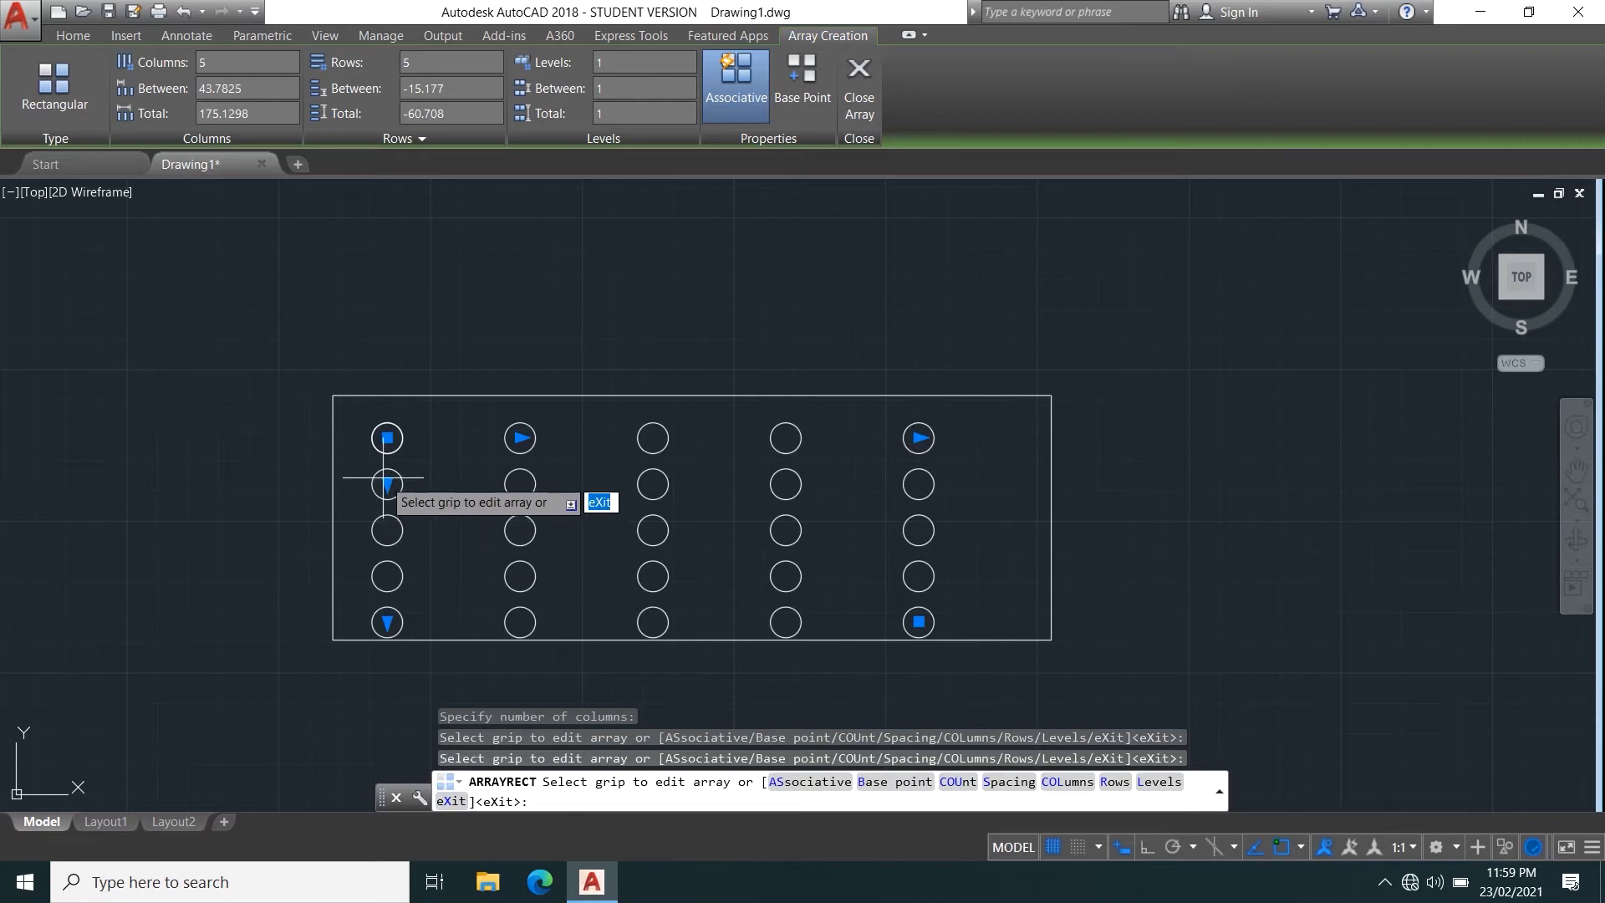
{"action": "left_click", "coordinate": [387, 483]}
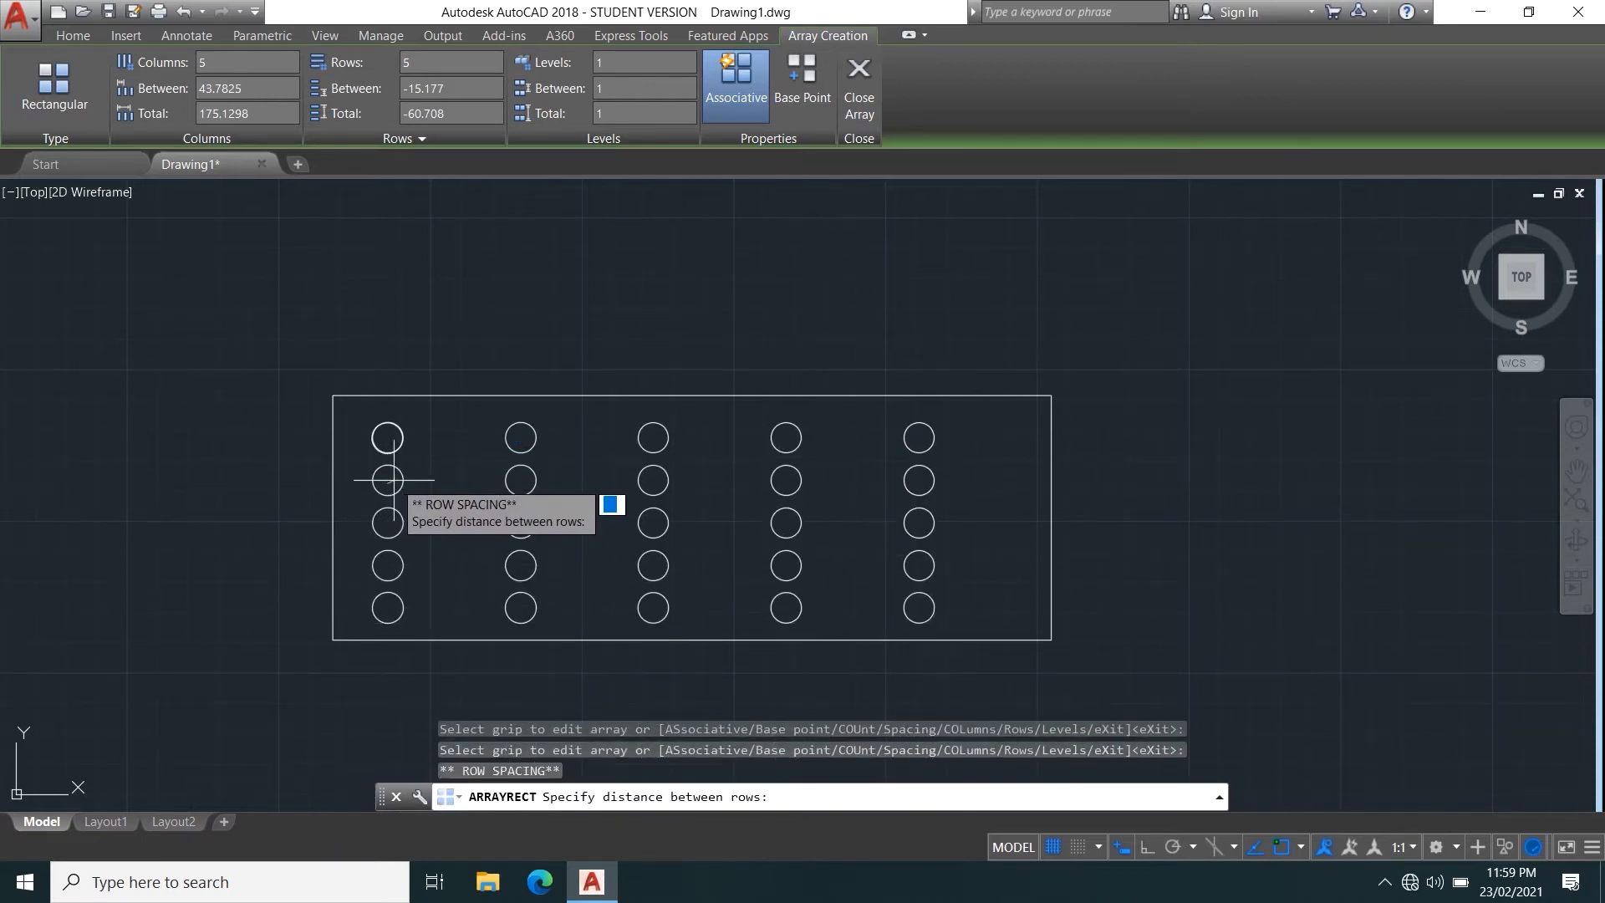
{"action": "left_click", "coordinate": [387, 480]}
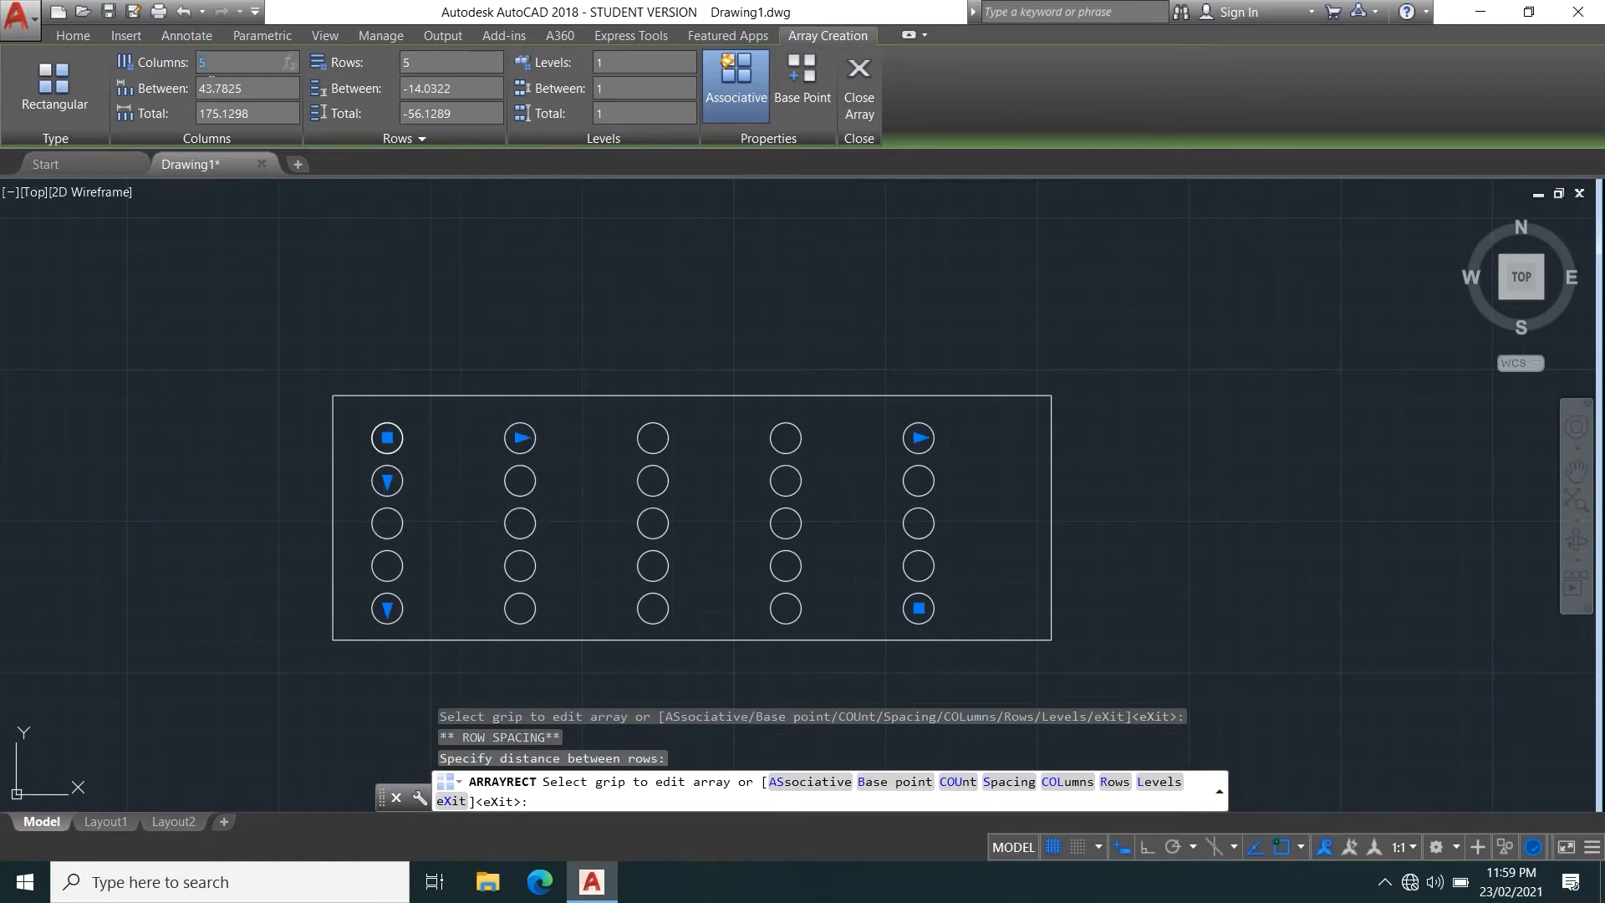
Try the array with 4 columns, and return the column count to 5.
{"action": "type", "text": "4"}
{"action": "key", "text": "Return"}
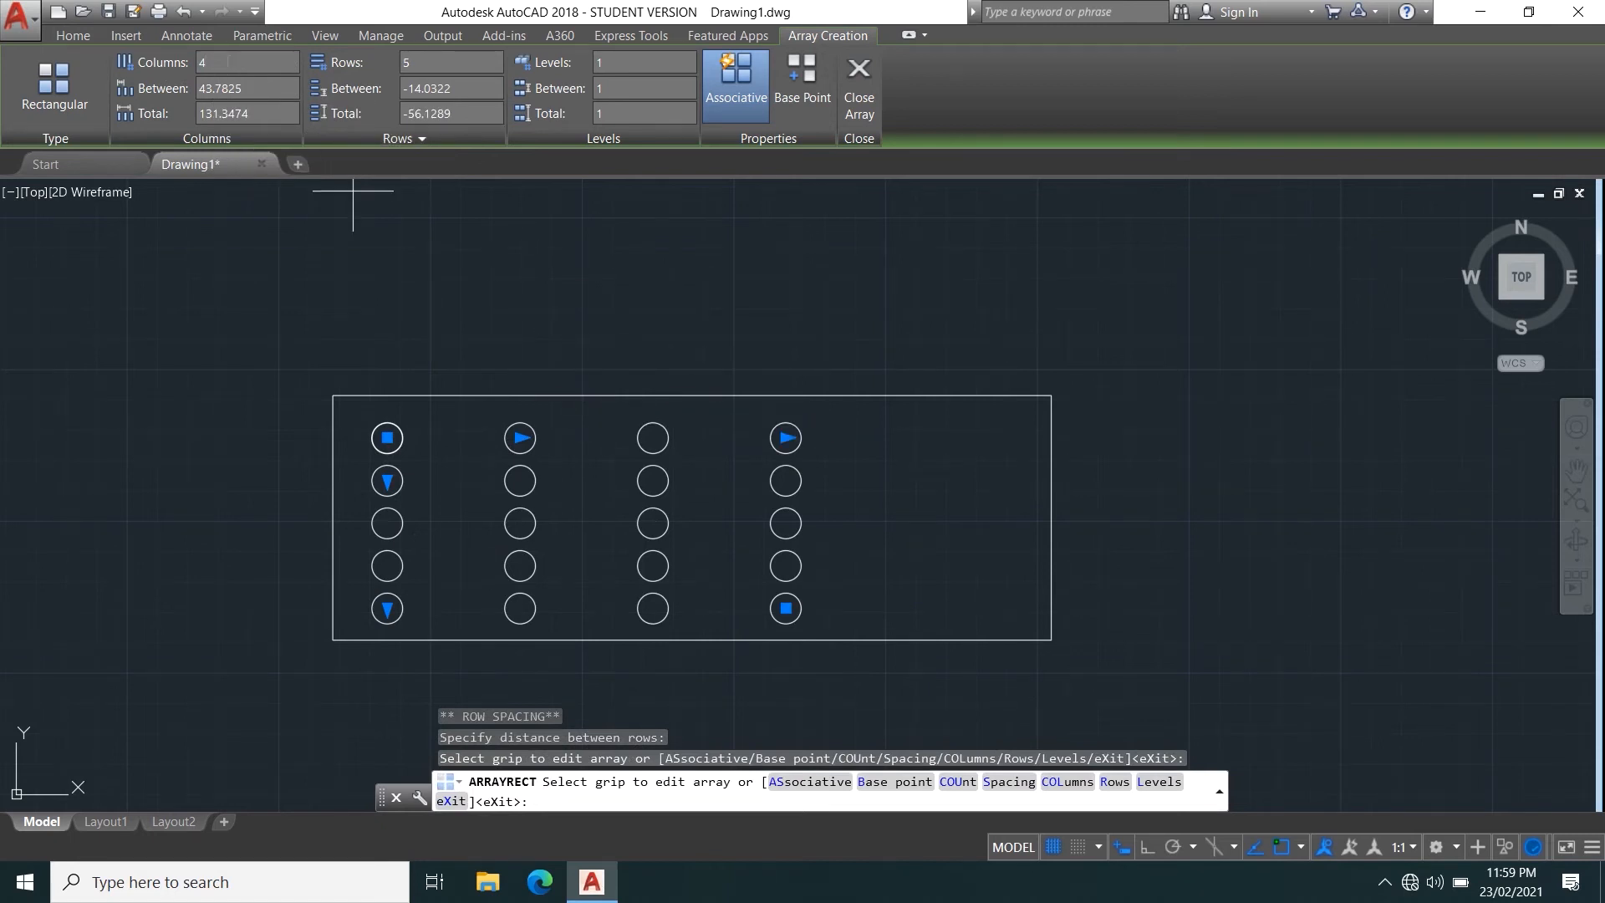
{"action": "type", "text": "5"}
{"action": "key", "text": "Return"}
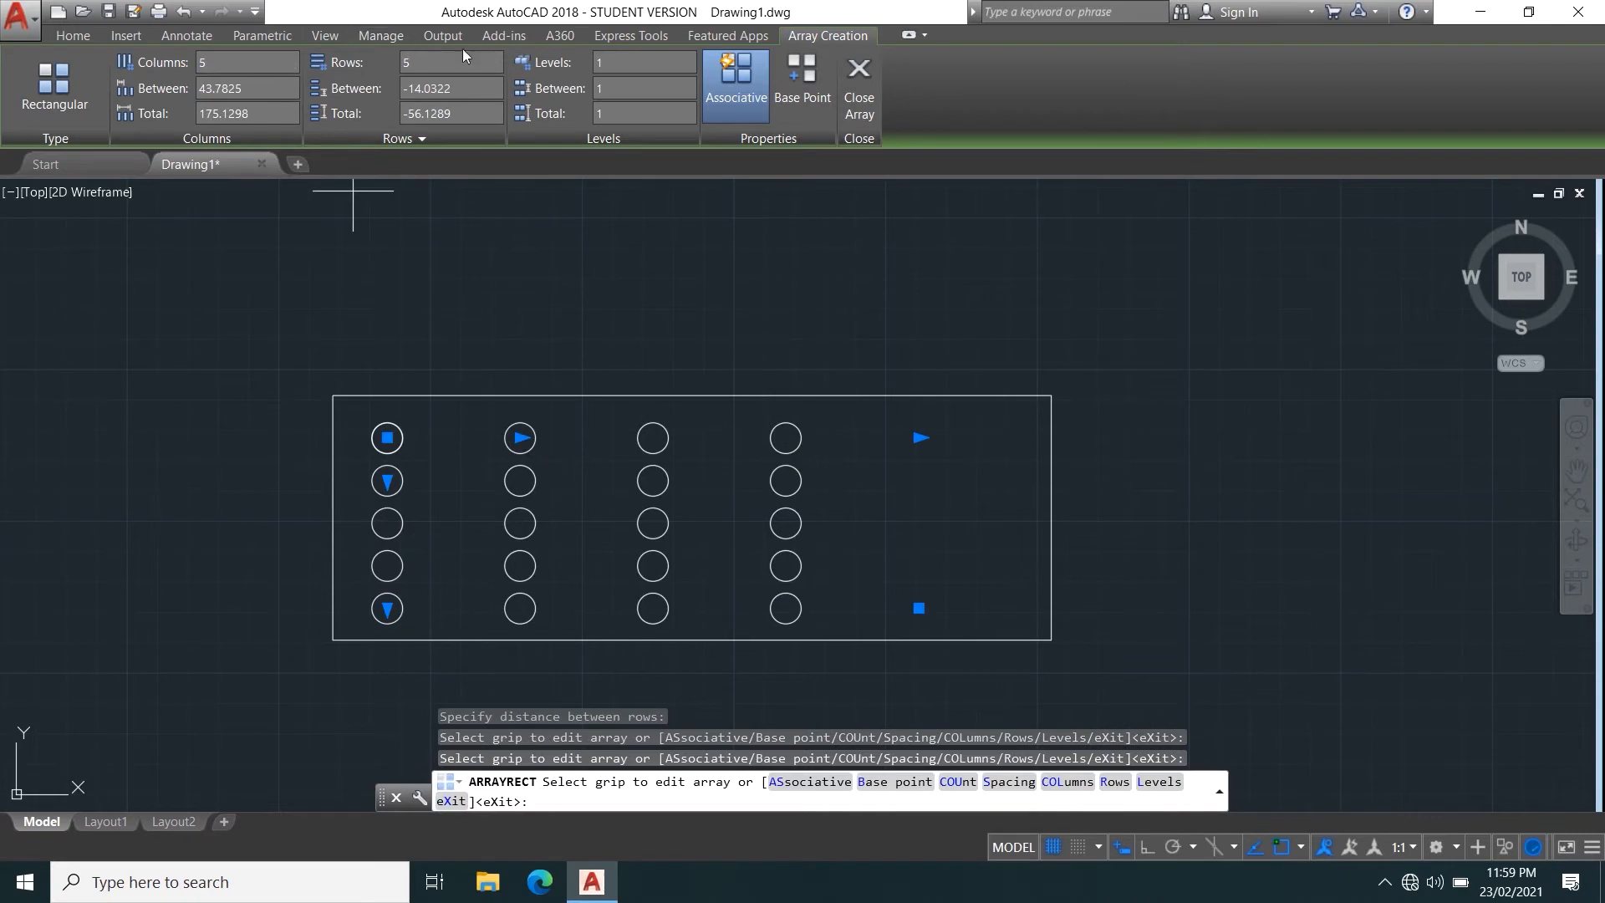
Set the array to 4 rows and widen the row spacing to about 17.6.
{"action": "left_click_drag", "start_coordinate": [432, 62], "coordinate": [344, 67]}
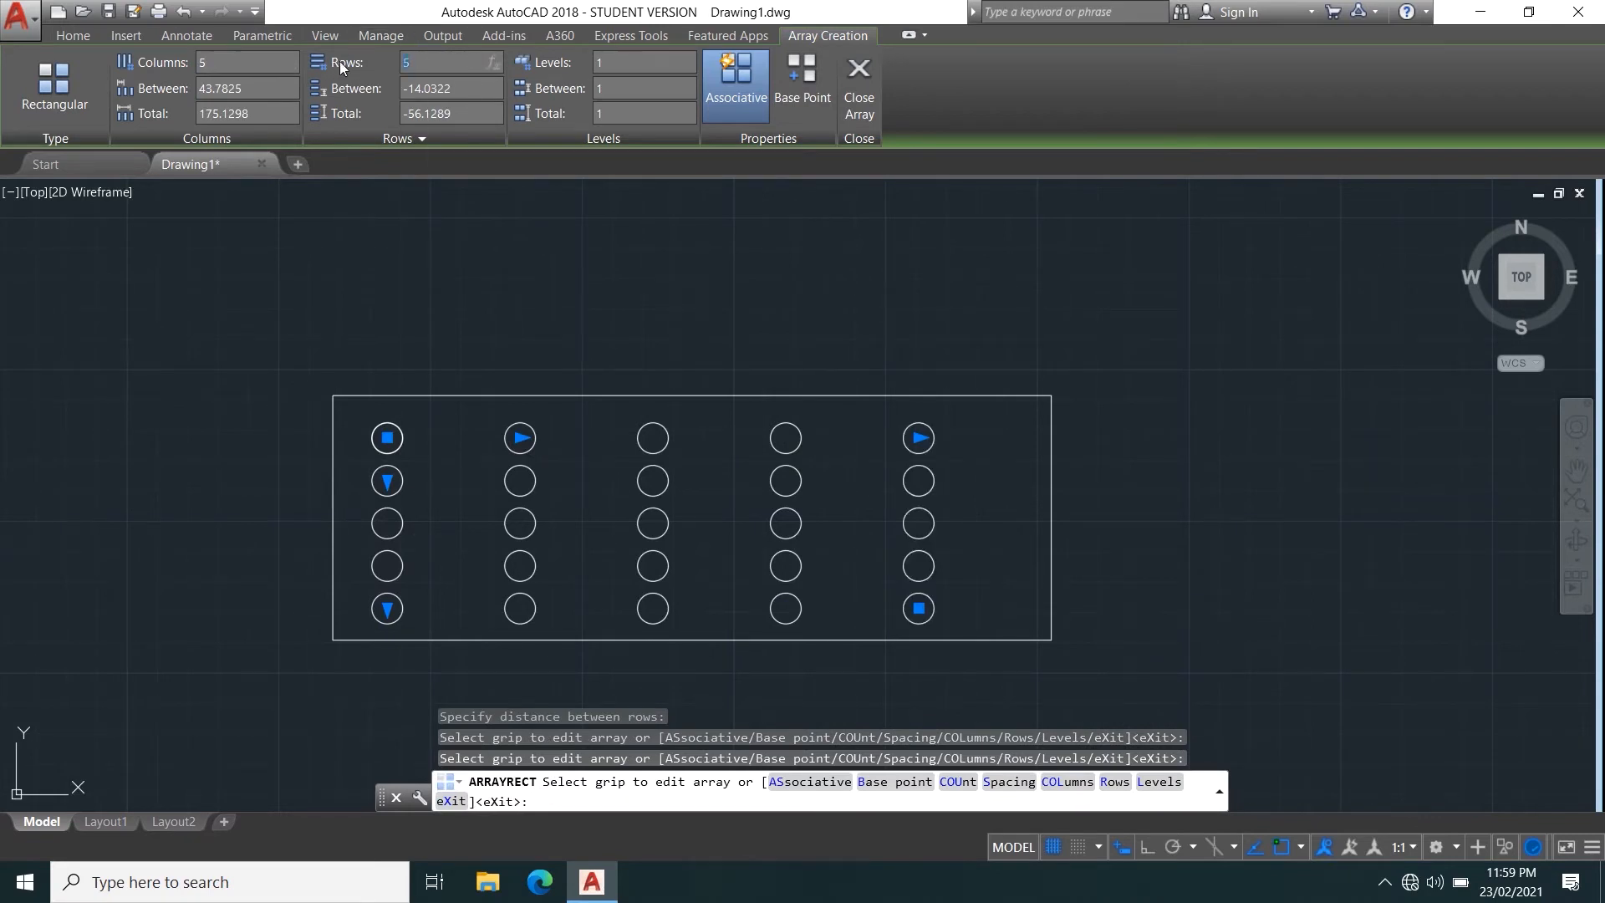
{"action": "type", "text": "4"}
{"action": "key", "text": "Return"}
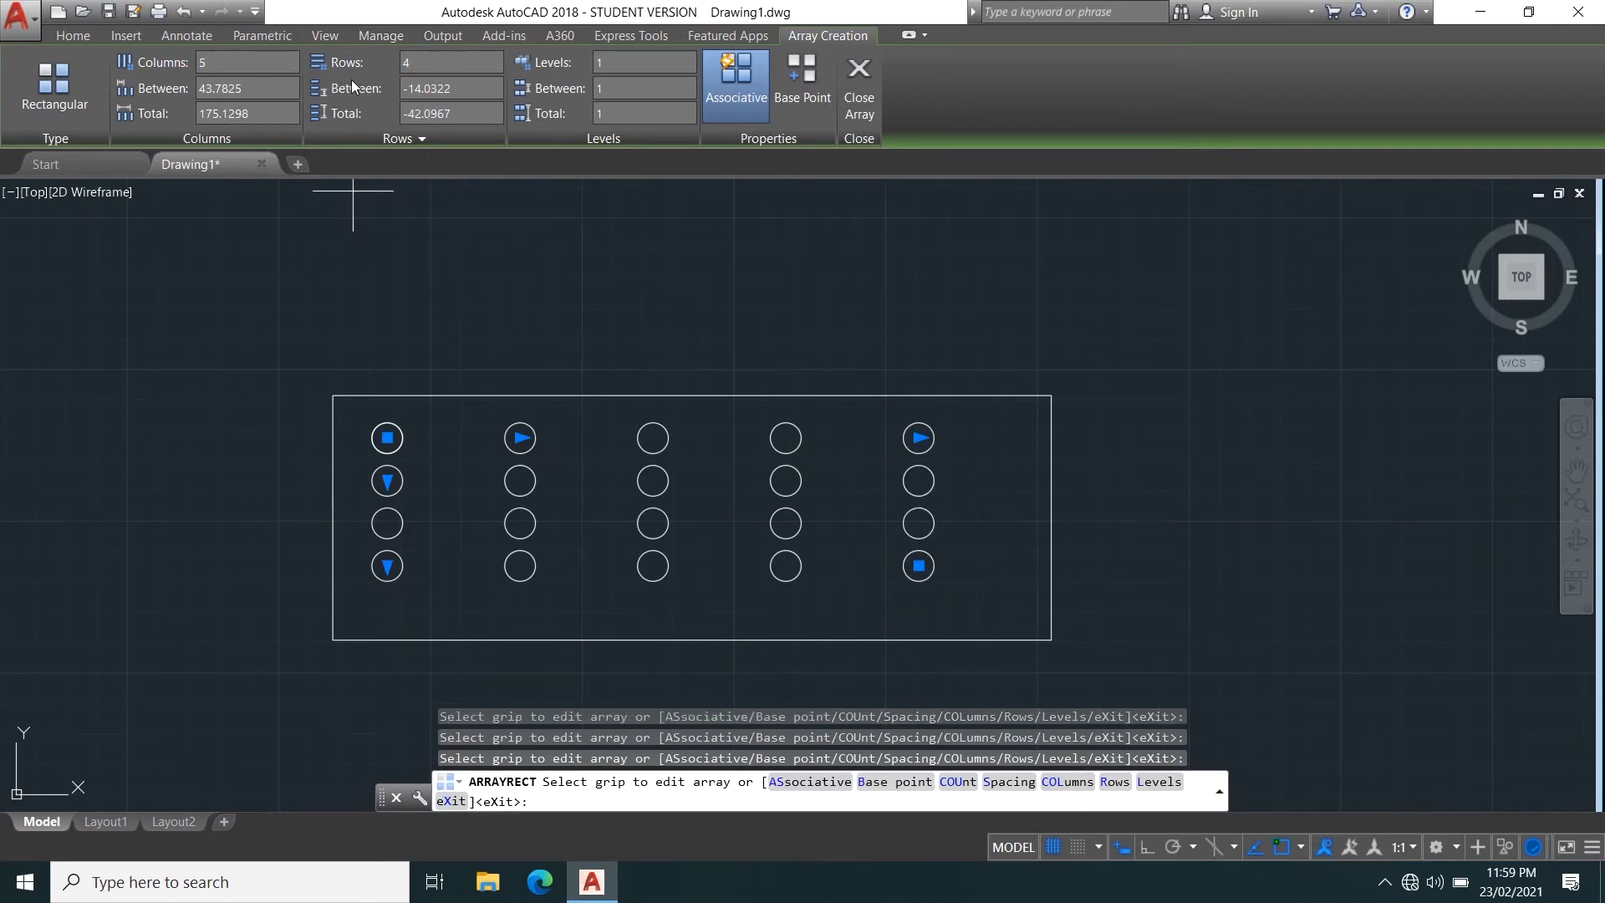
{"action": "left_click", "coordinate": [387, 480]}
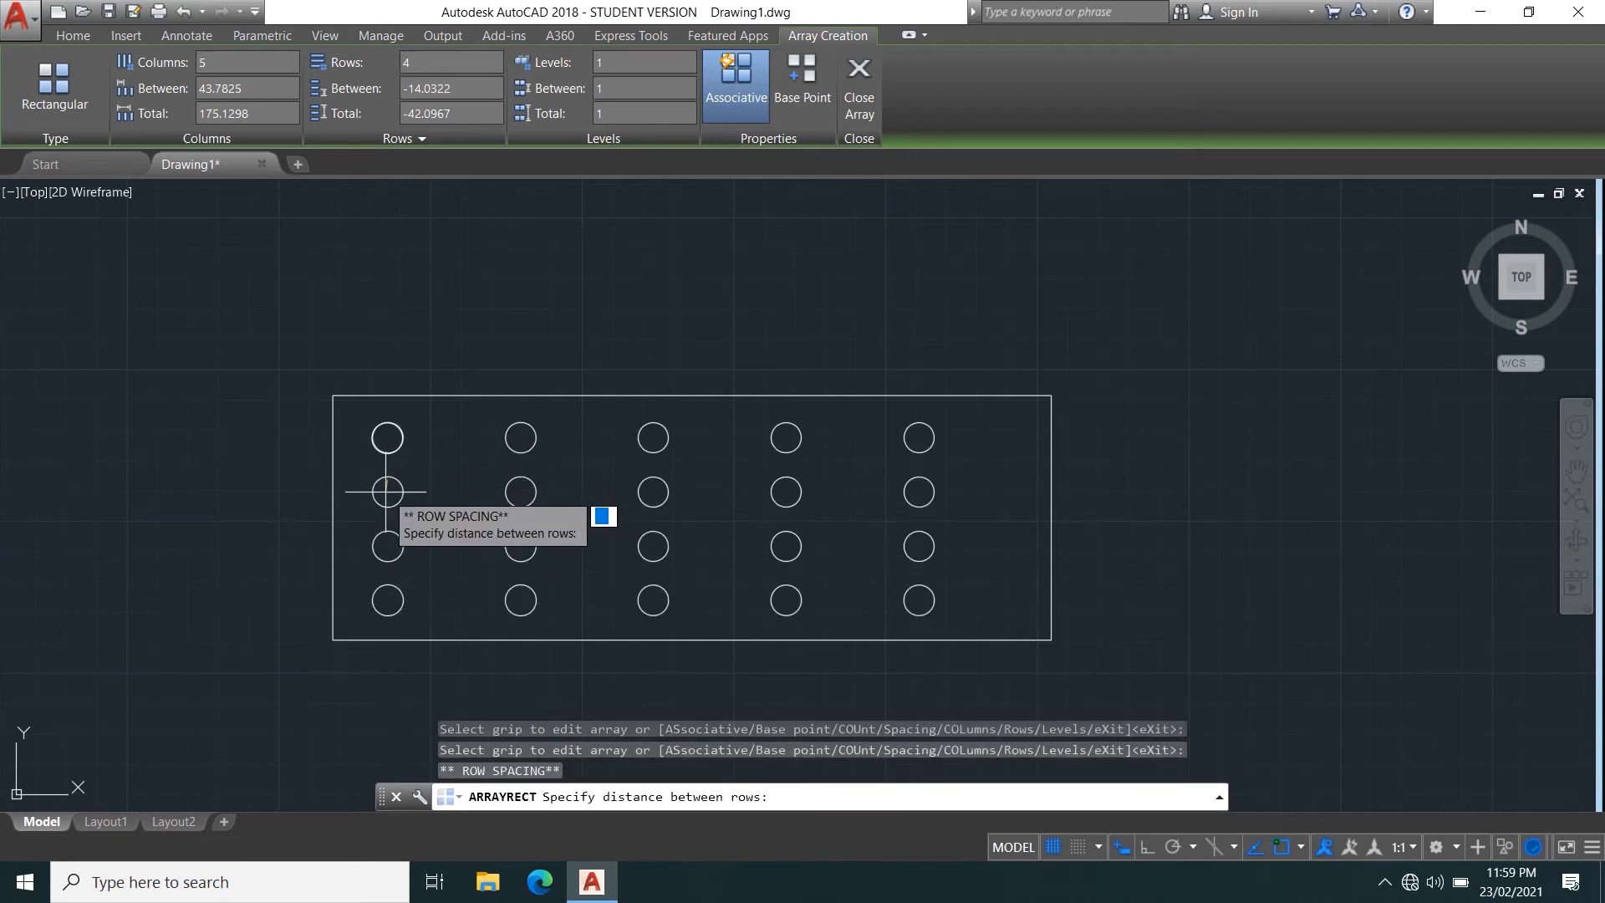
{"action": "left_click", "coordinate": [387, 492]}
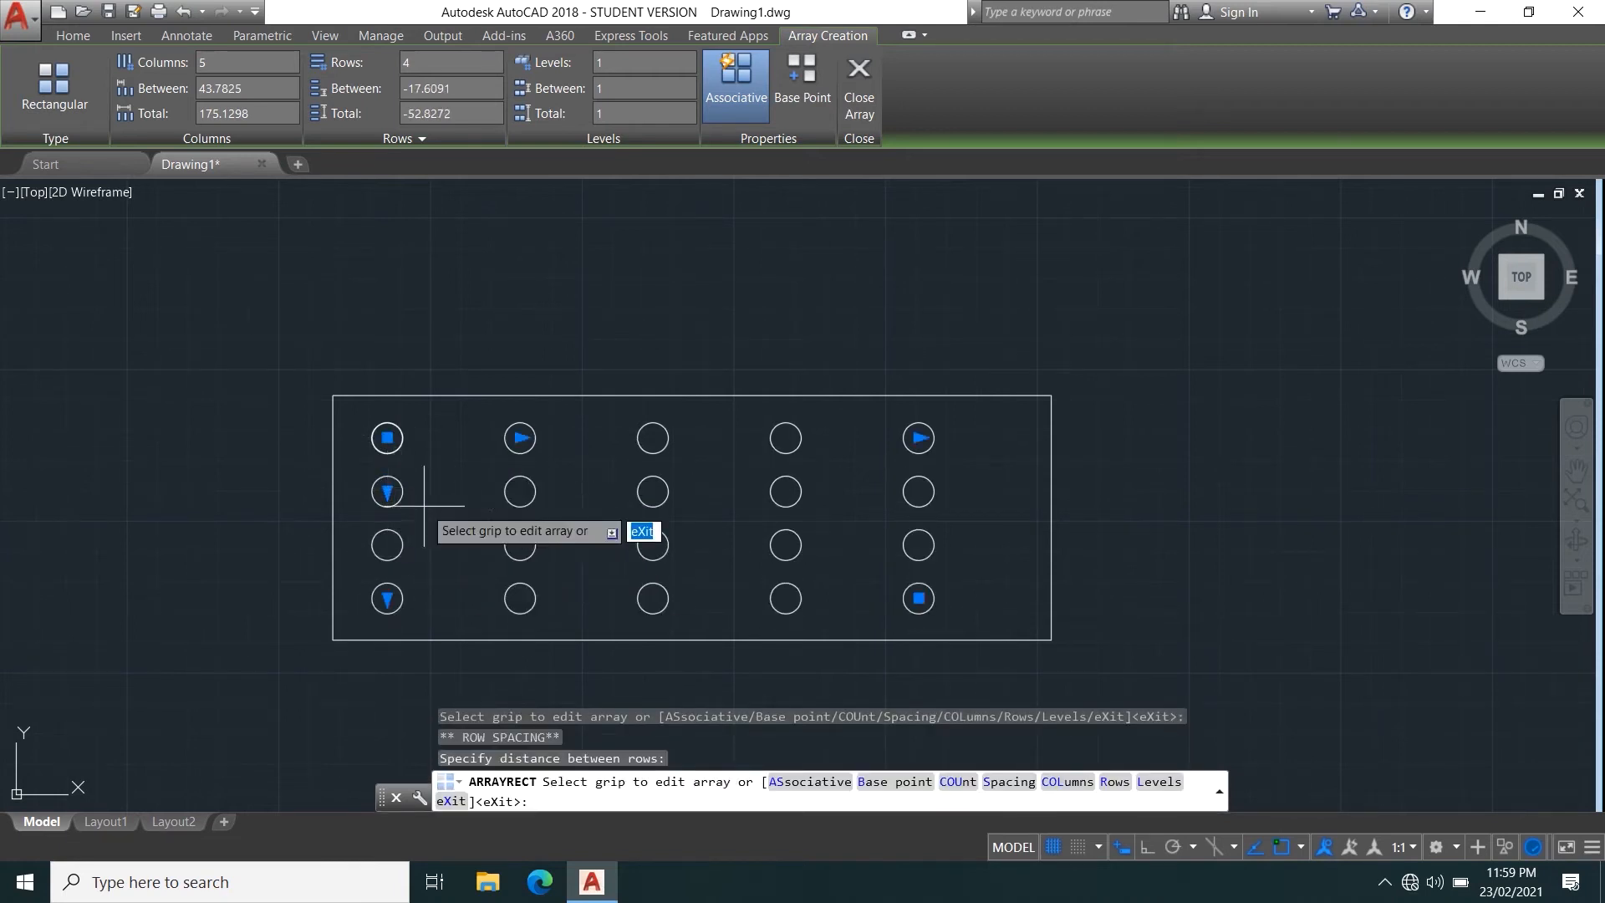
Keep the array at 5 columns and finish creating it.
{"action": "left_click", "coordinate": [918, 438]}
{"action": "left_click", "coordinate": [996, 435]}
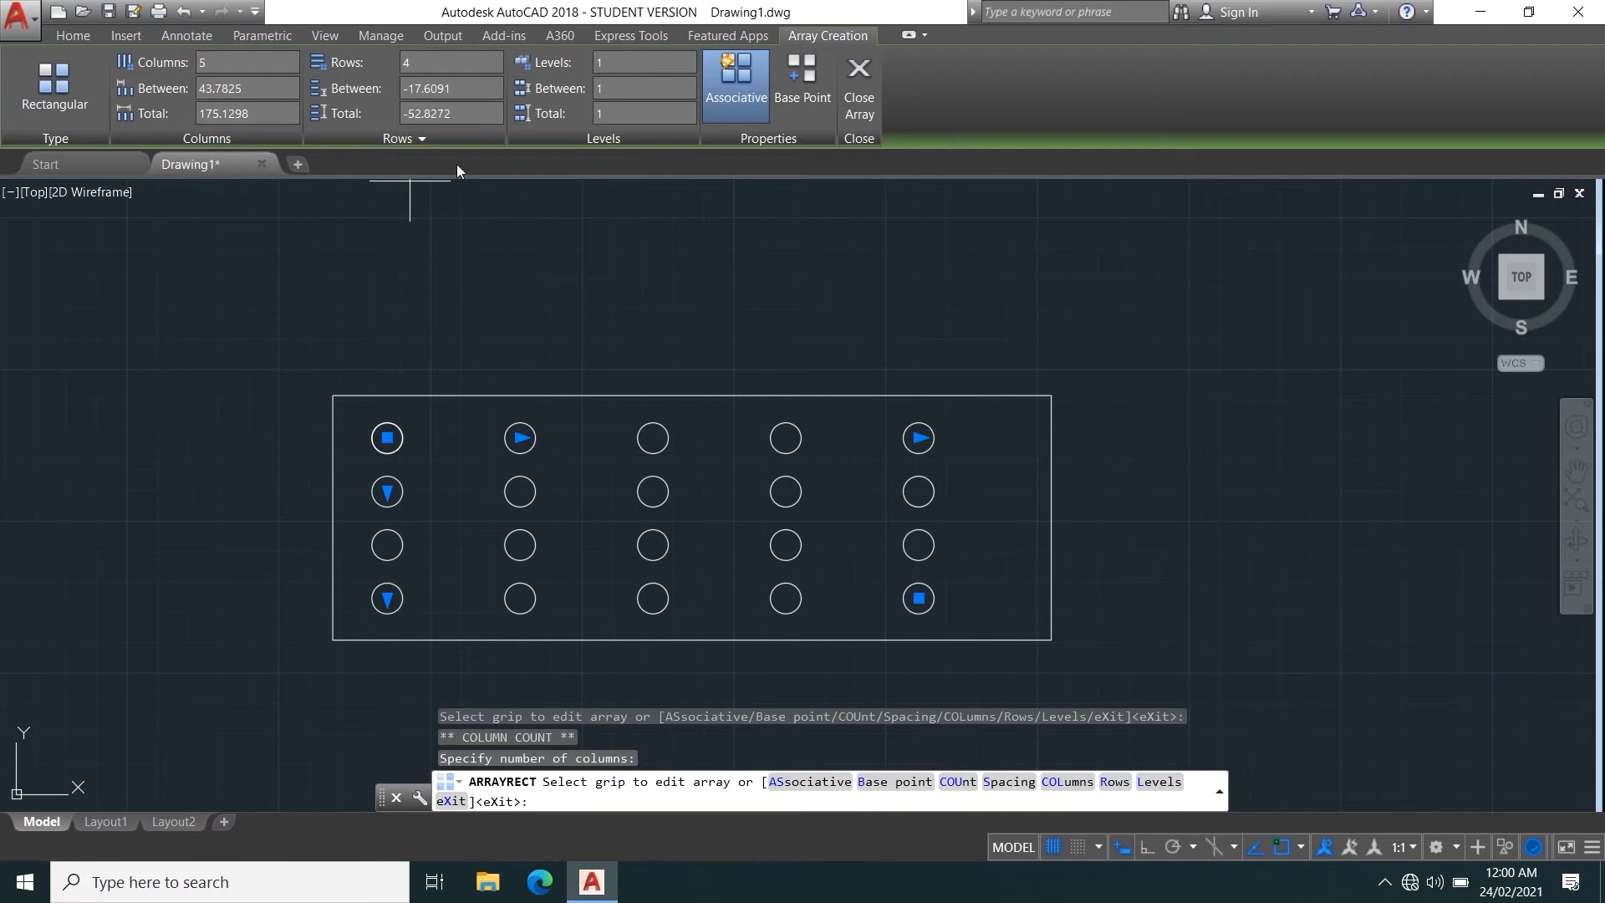
{"action": "key", "text": "Escape"}
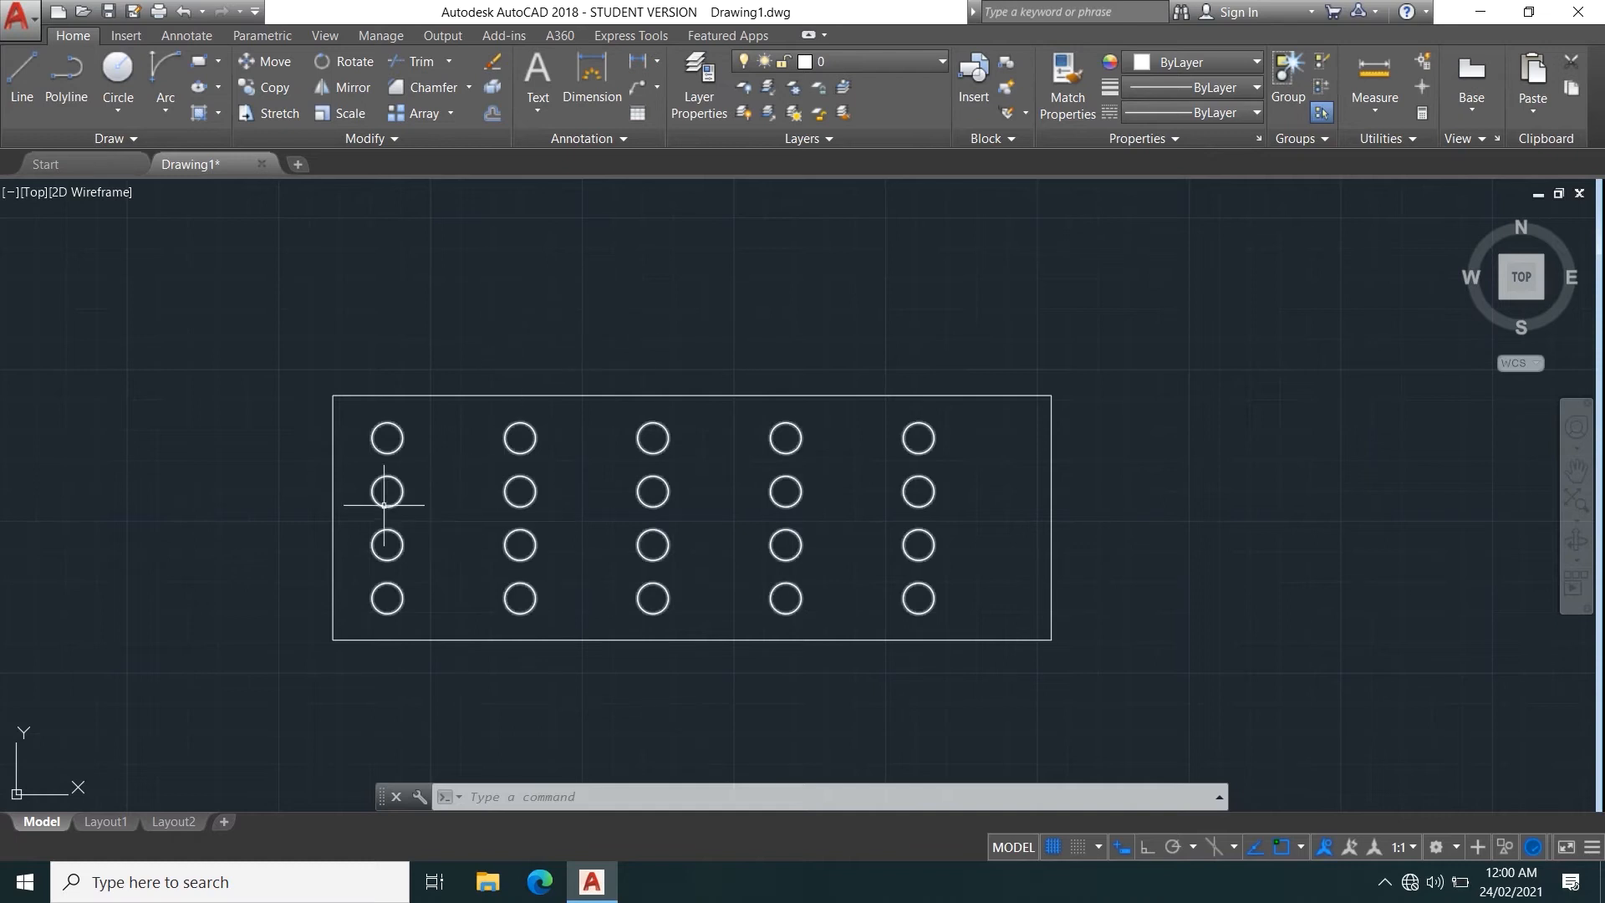
Draw a circle with a radius of about 50 in the empty area to the right of the arrayed rectangle.
{"action": "scroll", "coordinate": [384, 487], "scroll_direction": "down", "scroll_amount": 10}
{"action": "scroll", "coordinate": [324, 550], "scroll_direction": "up", "scroll_amount": 8}
{"action": "middle_click_drag", "start_coordinate": [383, 466], "coordinate": [202, 686]}
{"action": "scroll", "coordinate": [648, 580], "scroll_direction": "up", "scroll_amount": 3}
{"action": "middle_click_drag", "start_coordinate": [991, 519], "coordinate": [605, 582]}
{"action": "left_click", "coordinate": [117, 75]}
{"action": "middle_click_drag", "start_coordinate": [796, 511], "coordinate": [400, 449]}
{"action": "left_click", "coordinate": [694, 467]}
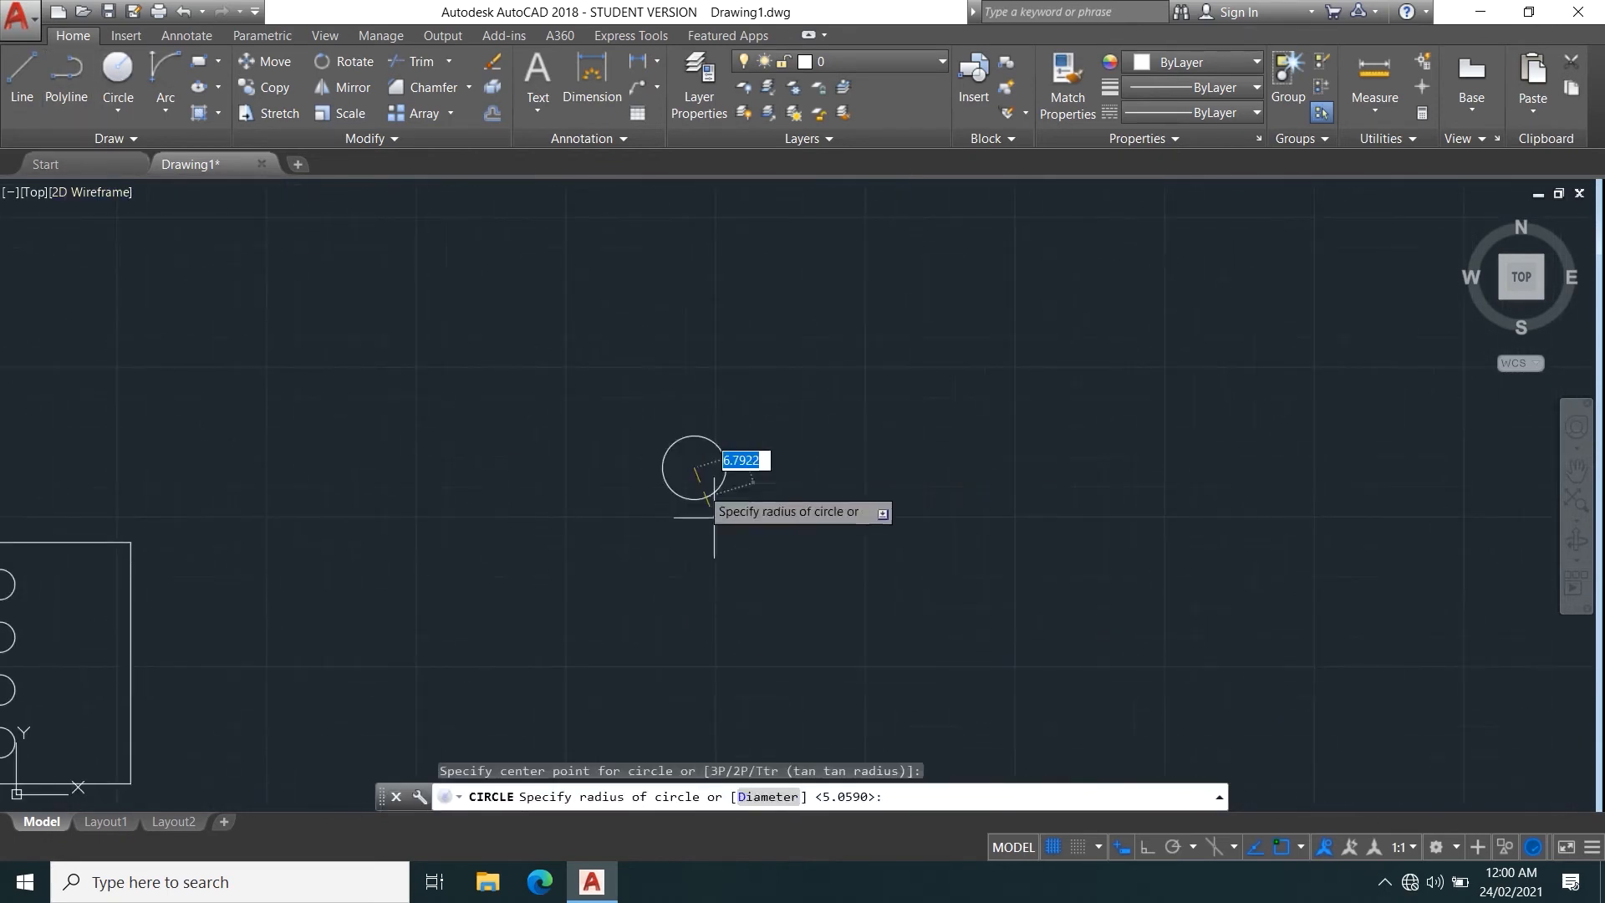
{"action": "left_click", "coordinate": [781, 580]}
Draw a concentric inner circle with a radius of about 28.5 at the large circle's center.
{"action": "key", "text": "Return"}
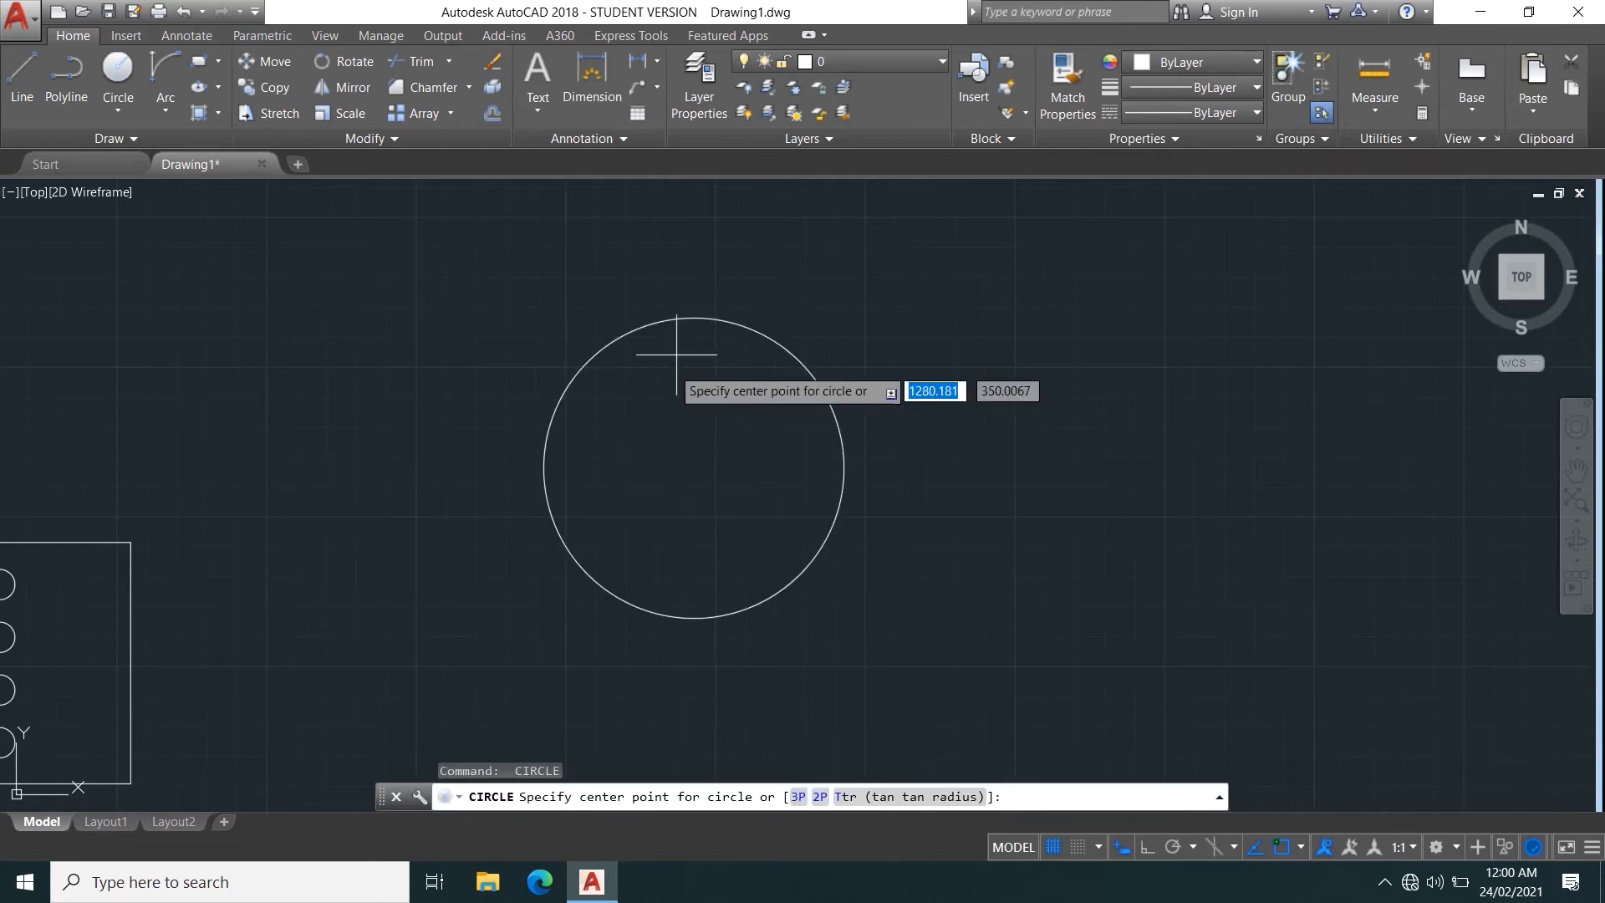
{"action": "left_click", "coordinate": [694, 467]}
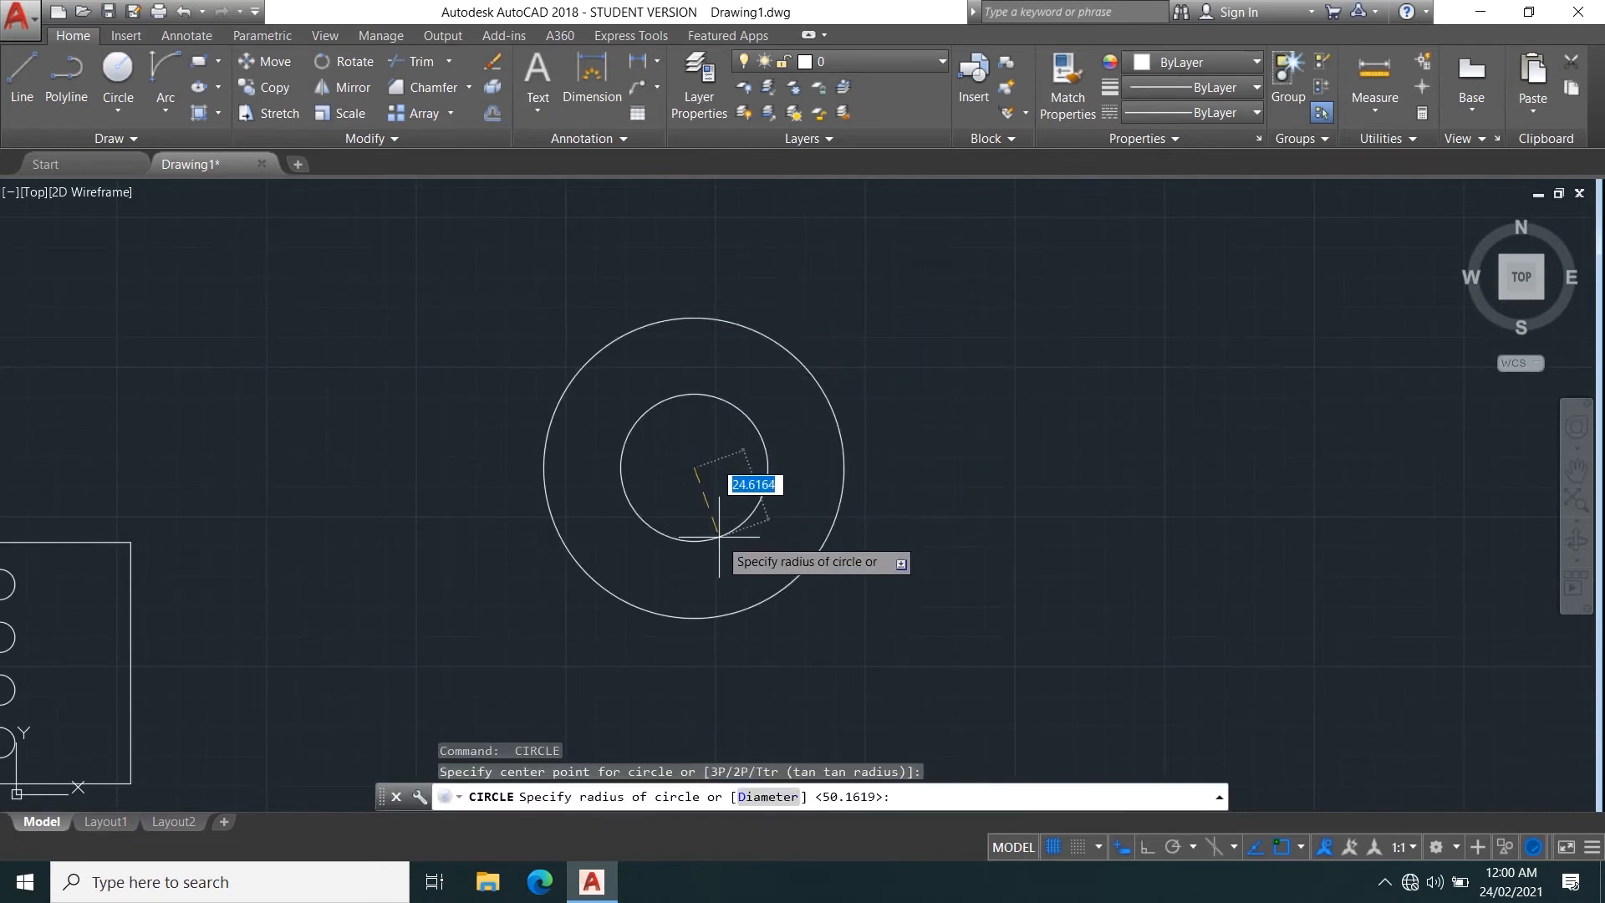
{"action": "left_click", "coordinate": [729, 545]}
{"action": "middle_click_drag", "start_coordinate": [730, 394], "coordinate": [631, 493]}
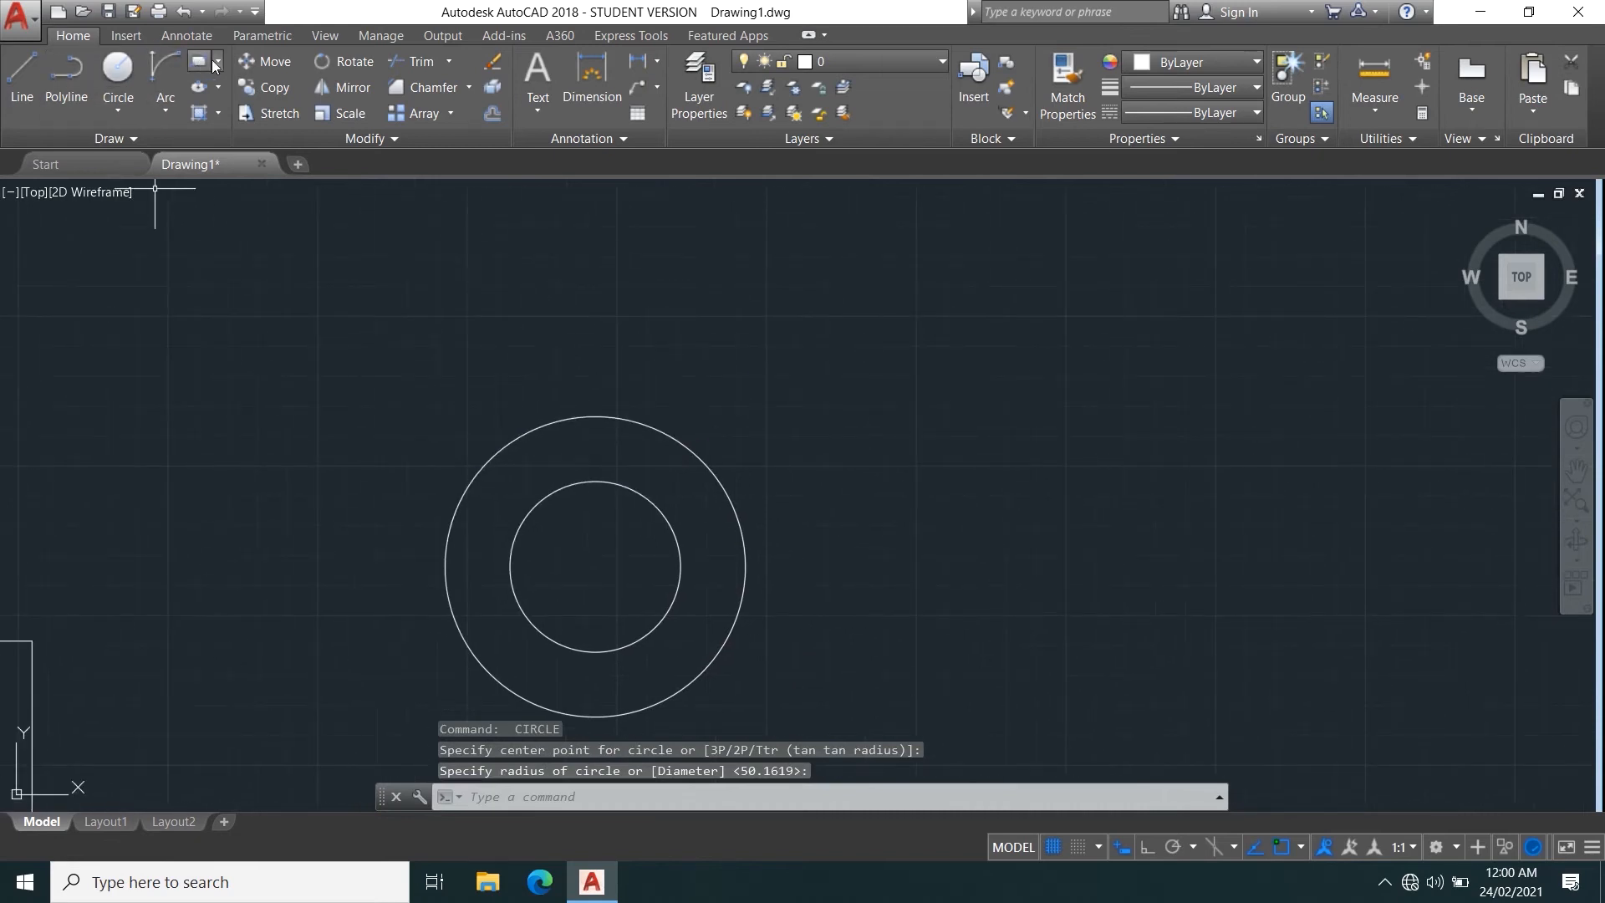
{"action": "left_click", "coordinate": [221, 57]}
{"action": "left_click", "coordinate": [221, 132]}
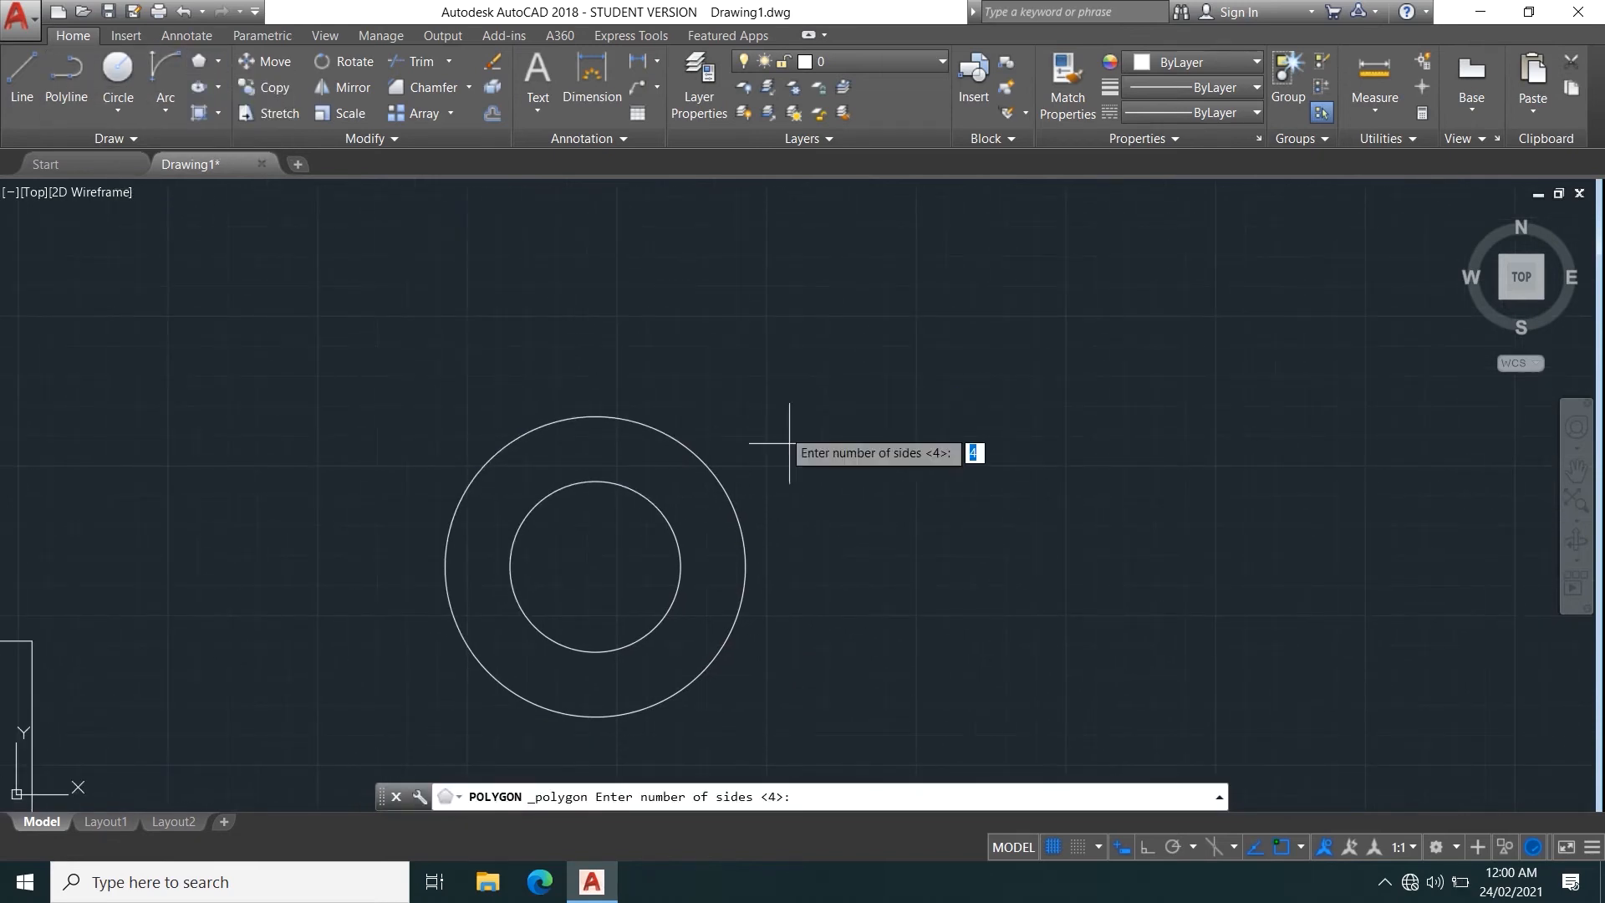
{"action": "left_click", "coordinate": [118, 72]}
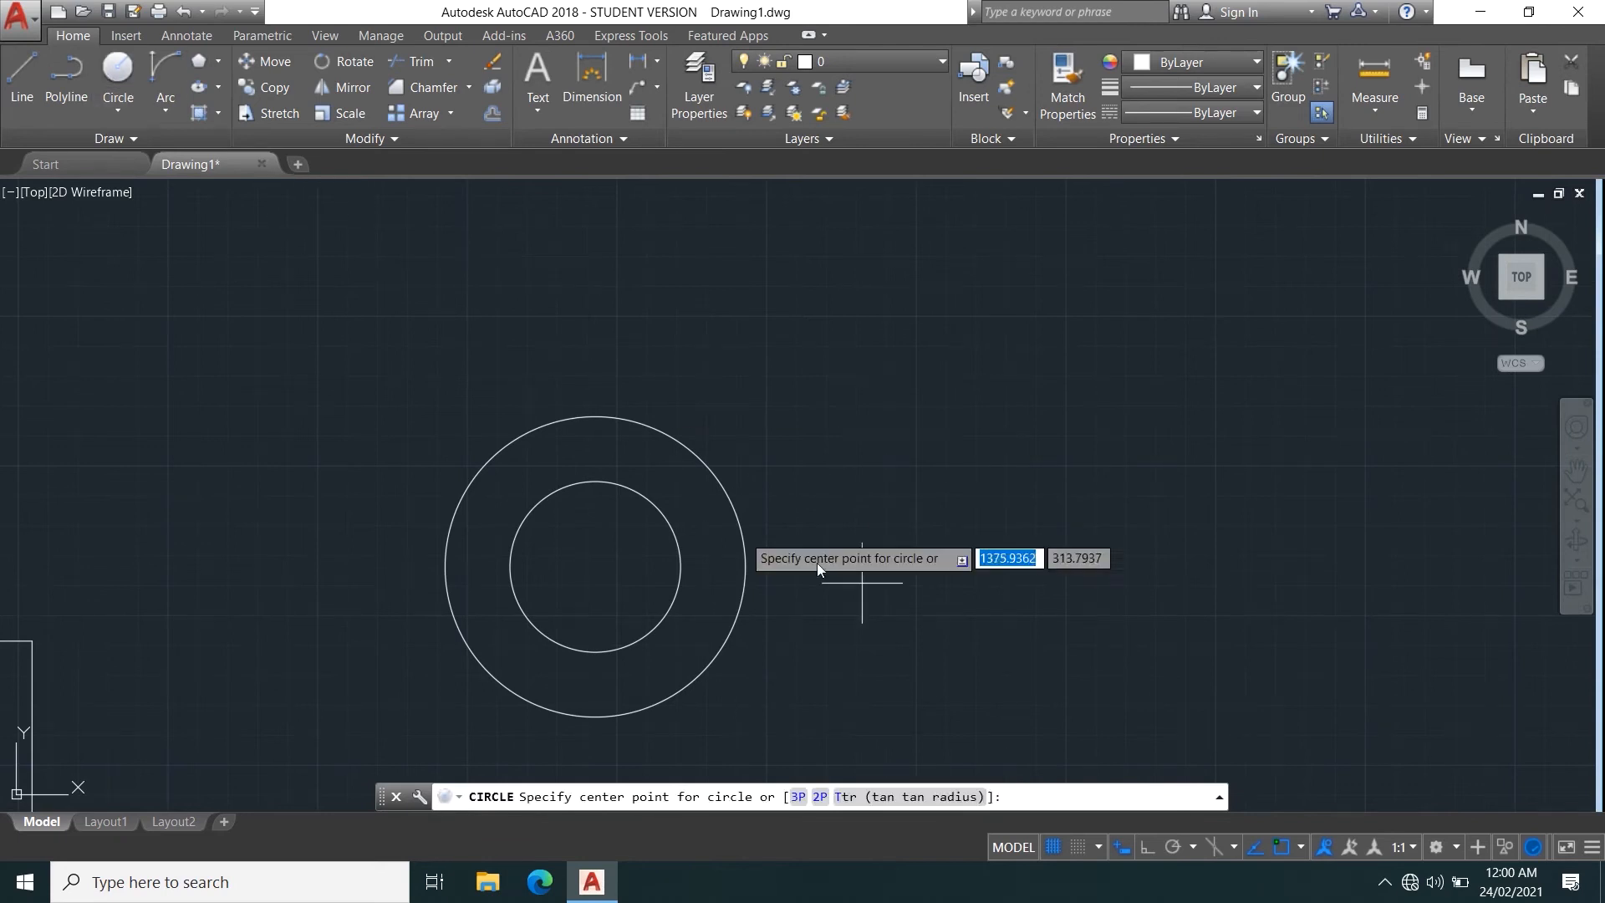
{"action": "left_click", "coordinate": [906, 583]}
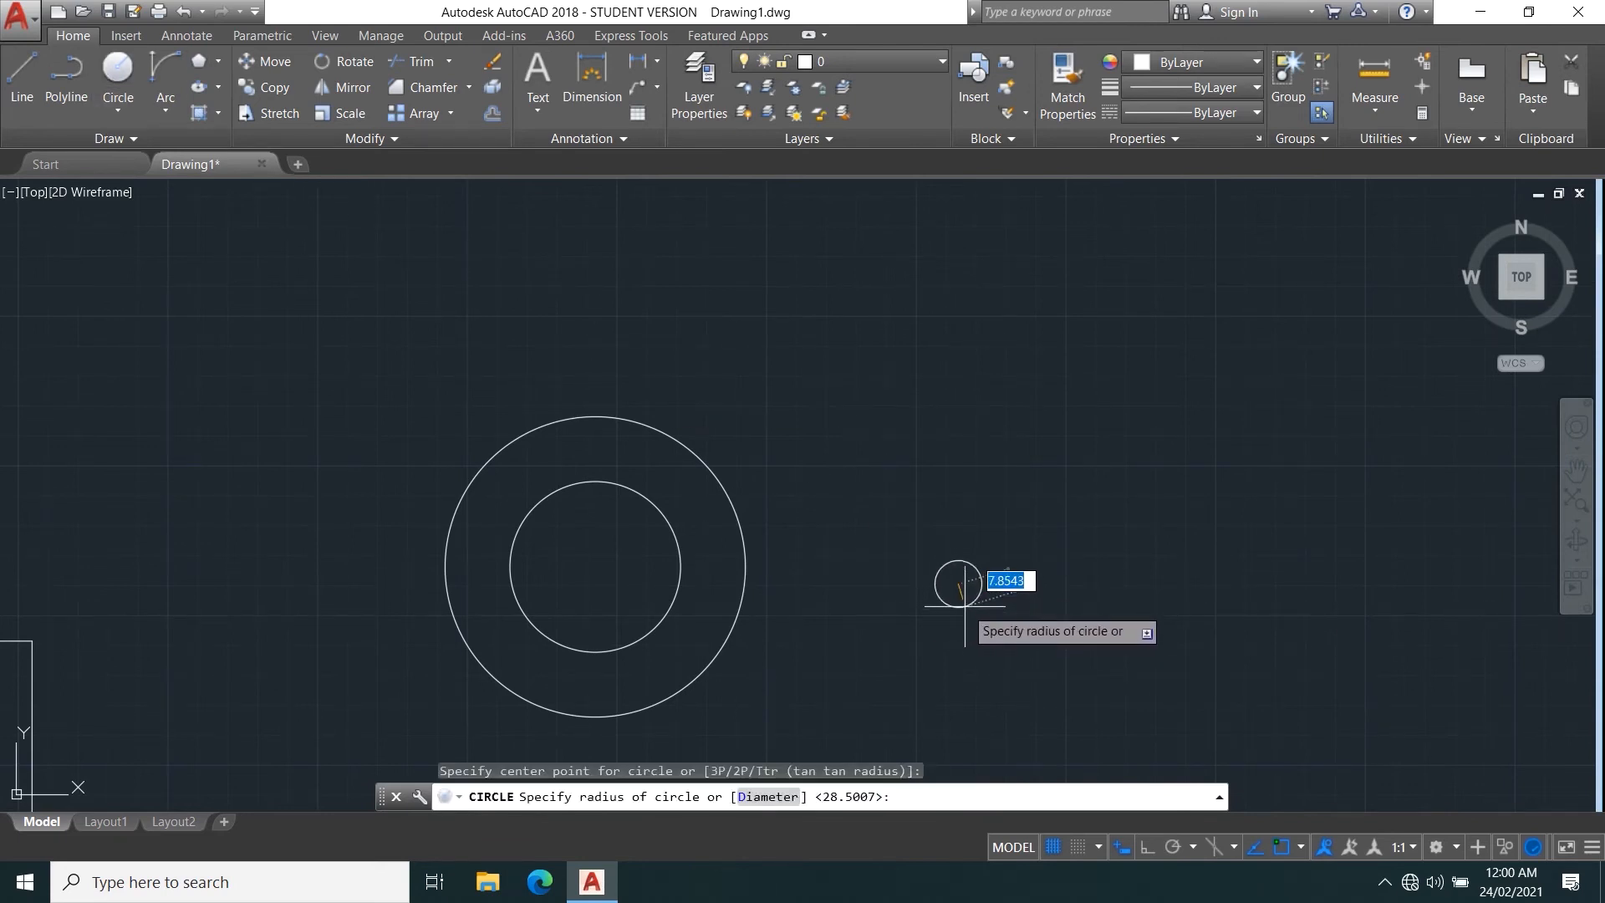
{"action": "key", "text": "Escape"}
{"action": "key", "text": "Return"}
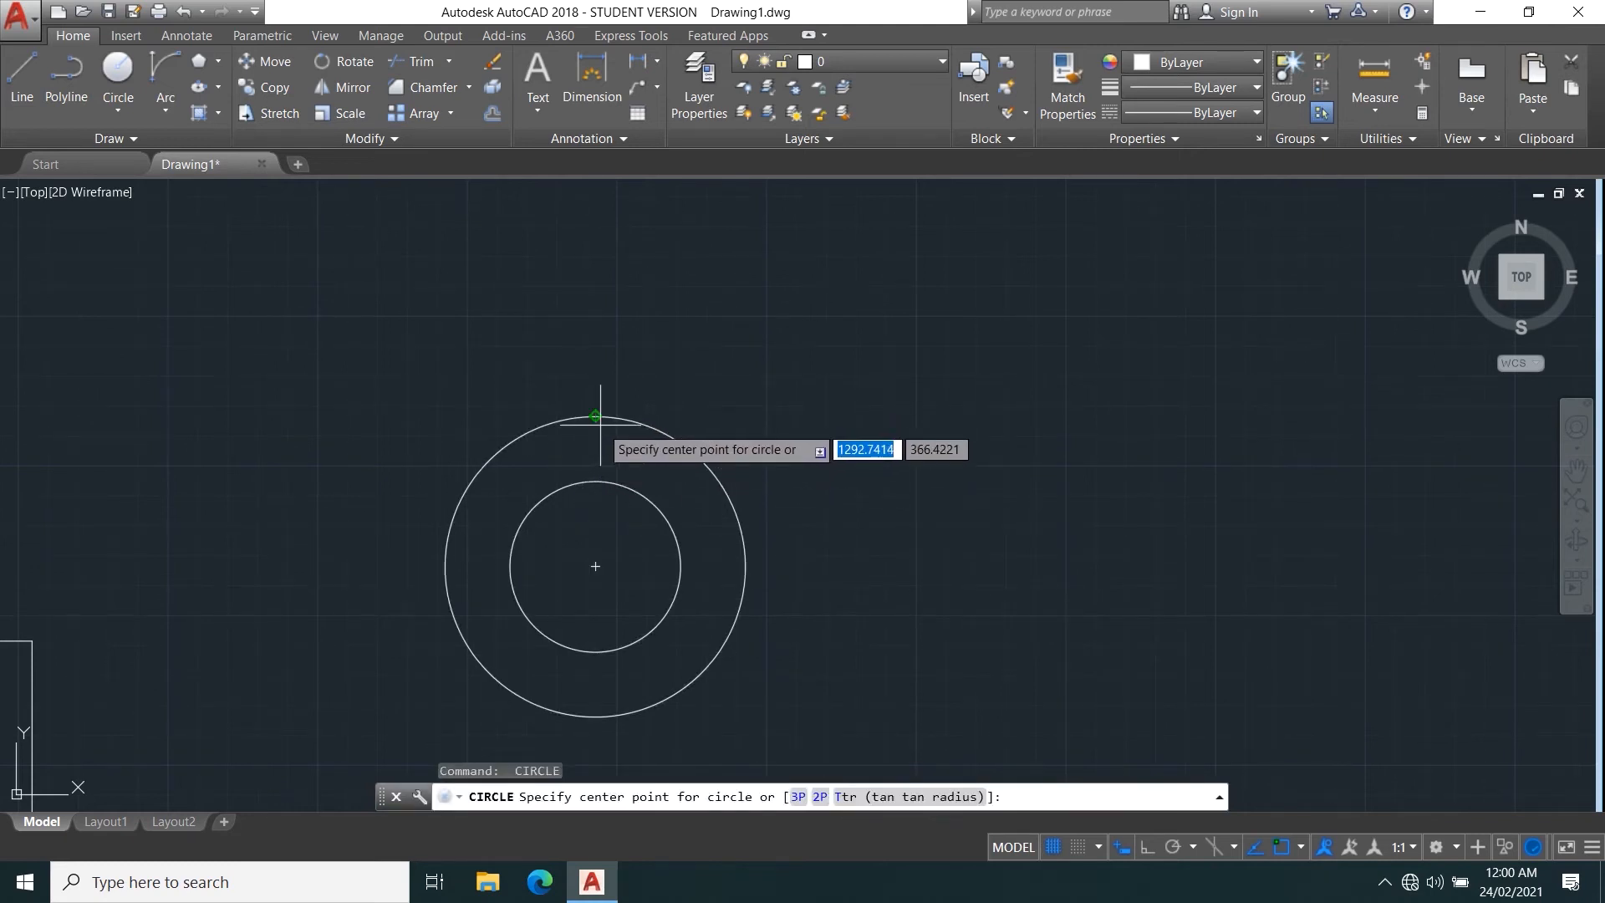
{"action": "key", "text": "Escape"}
Draw a vertical line from the outer circle's top quadrant to the inner circle's top quadrant.
{"action": "type", "text": "l"}
{"action": "key", "text": "Return"}
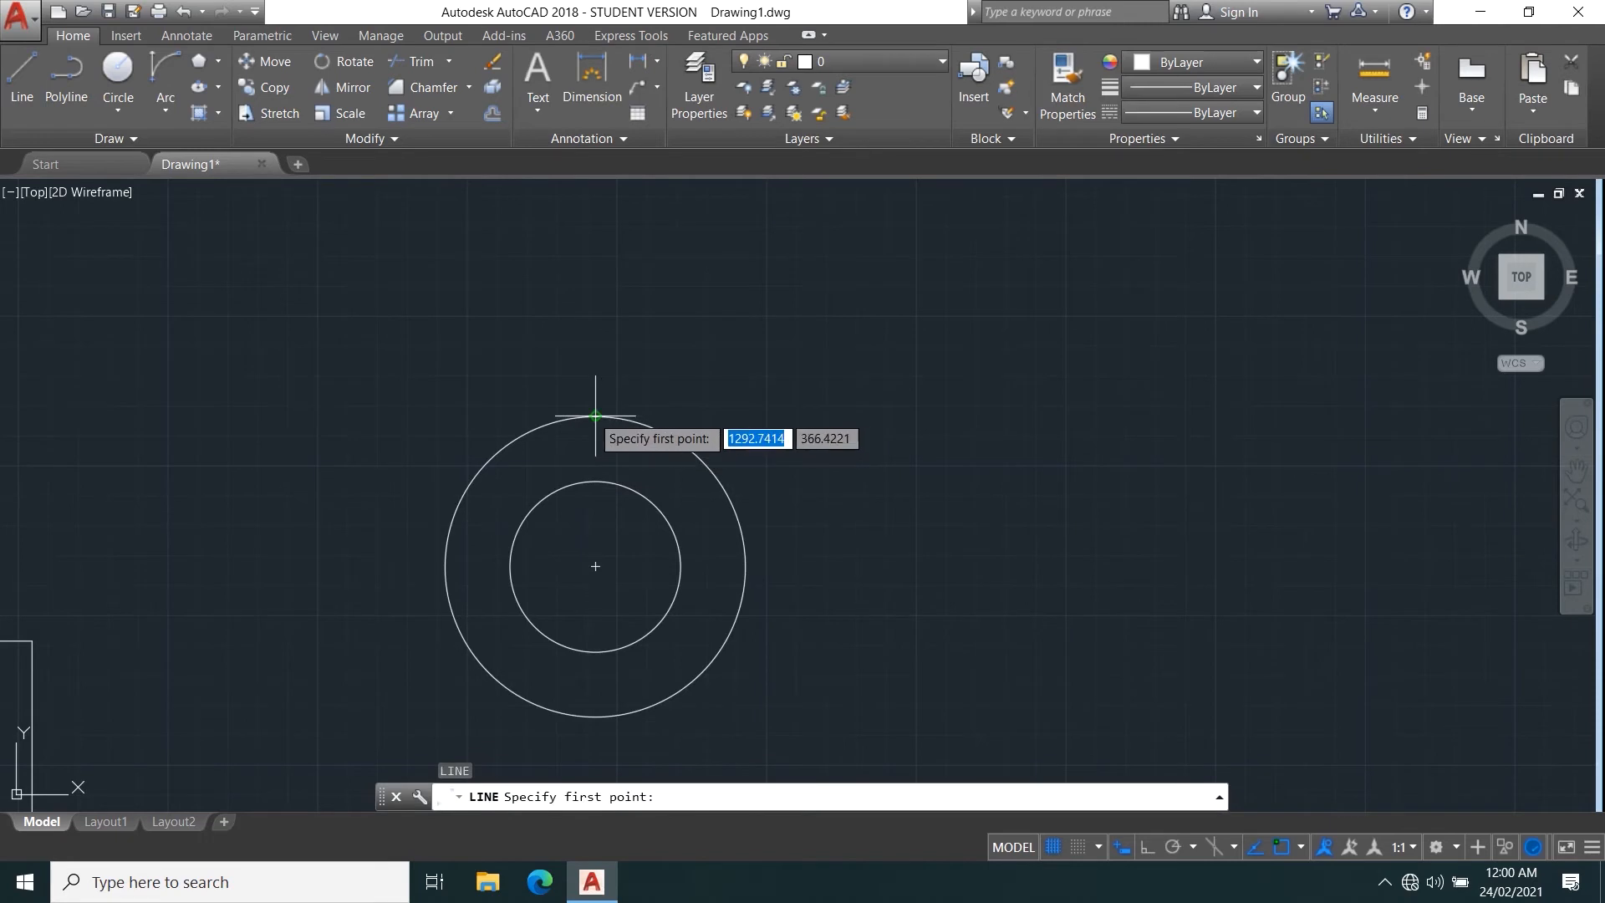
{"action": "left_click", "coordinate": [595, 416]}
{"action": "left_click", "coordinate": [595, 481]}
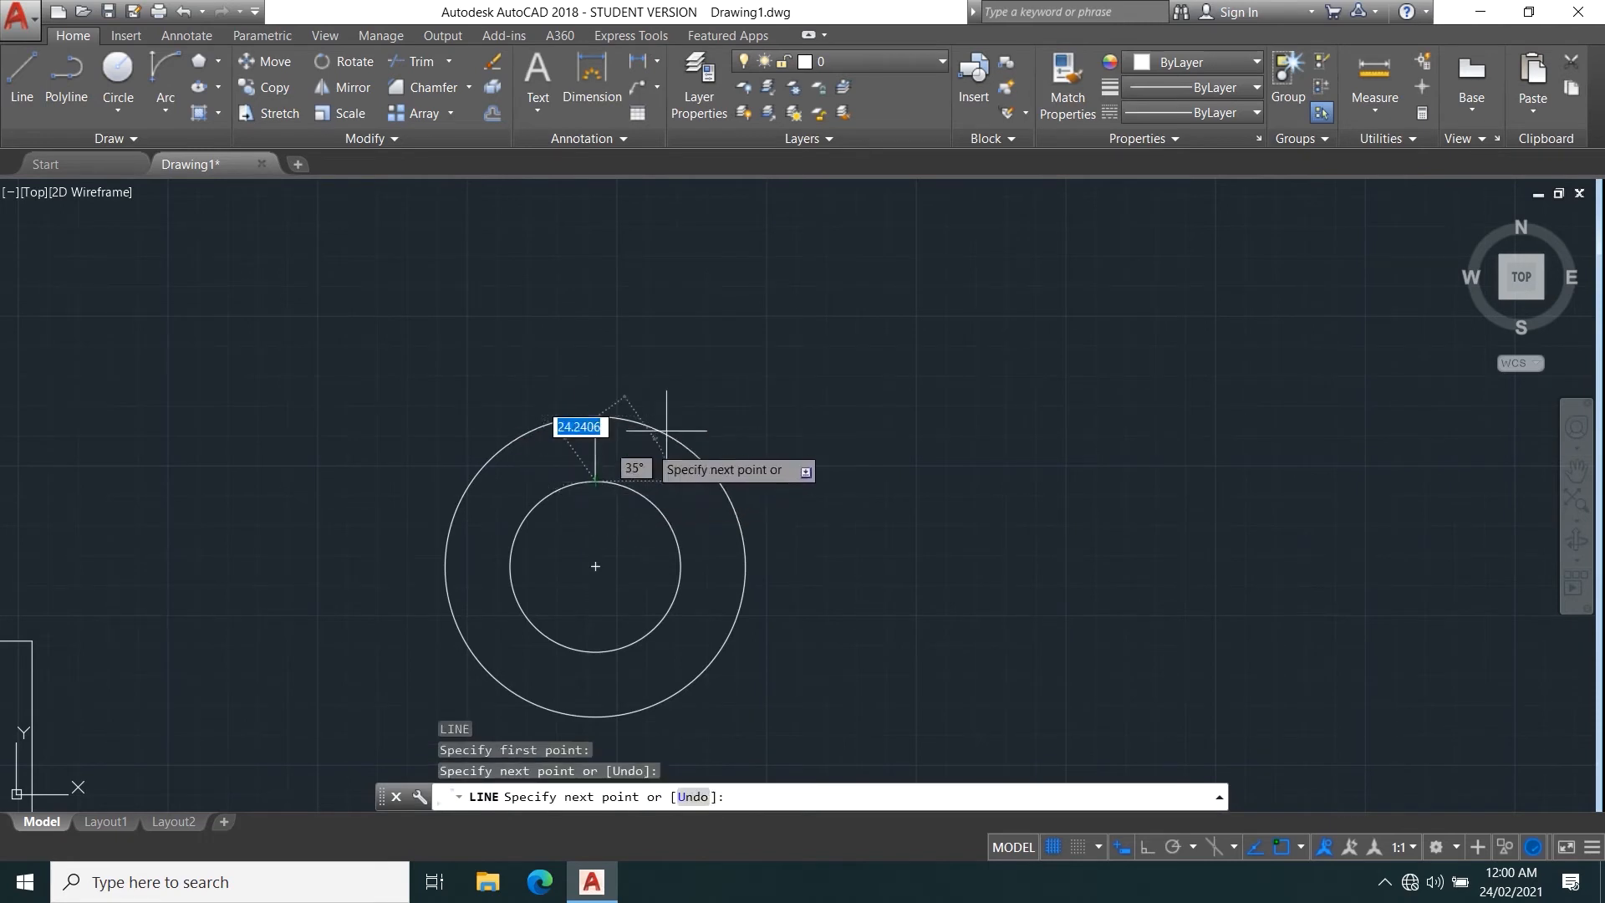
{"action": "key", "text": "Return"}
Draw a small circle centered on the midpoint of the short vertical line, fitting between the two concentric circles.
{"action": "type", "text": "c"}
{"action": "key", "text": "Return"}
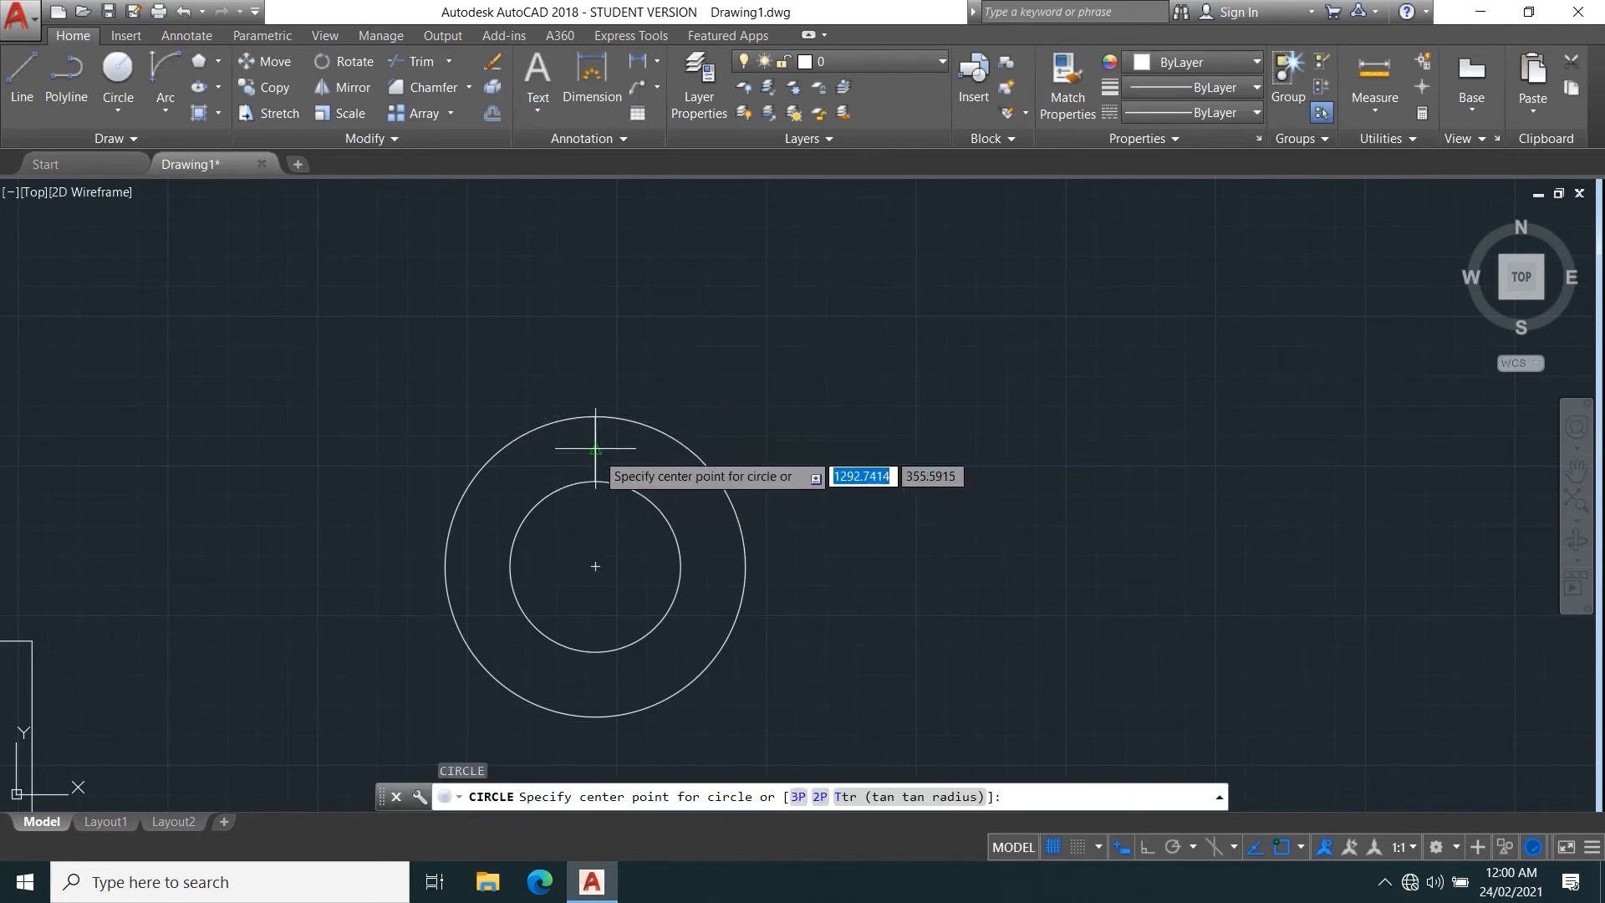
{"action": "left_click", "coordinate": [596, 449]}
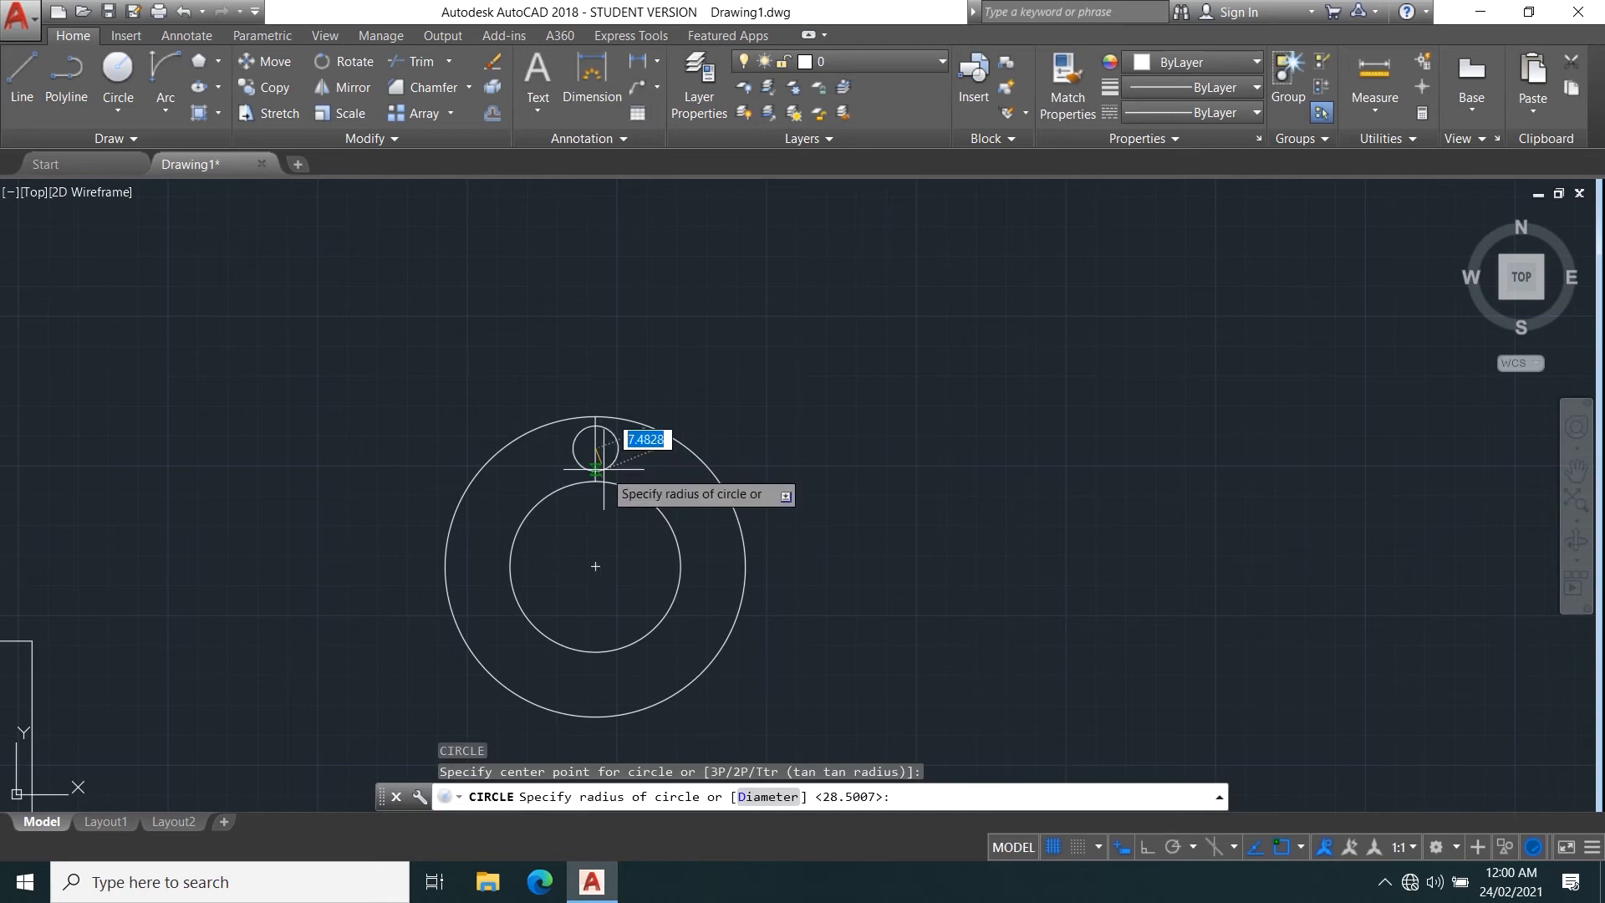
{"action": "left_click", "coordinate": [603, 464]}
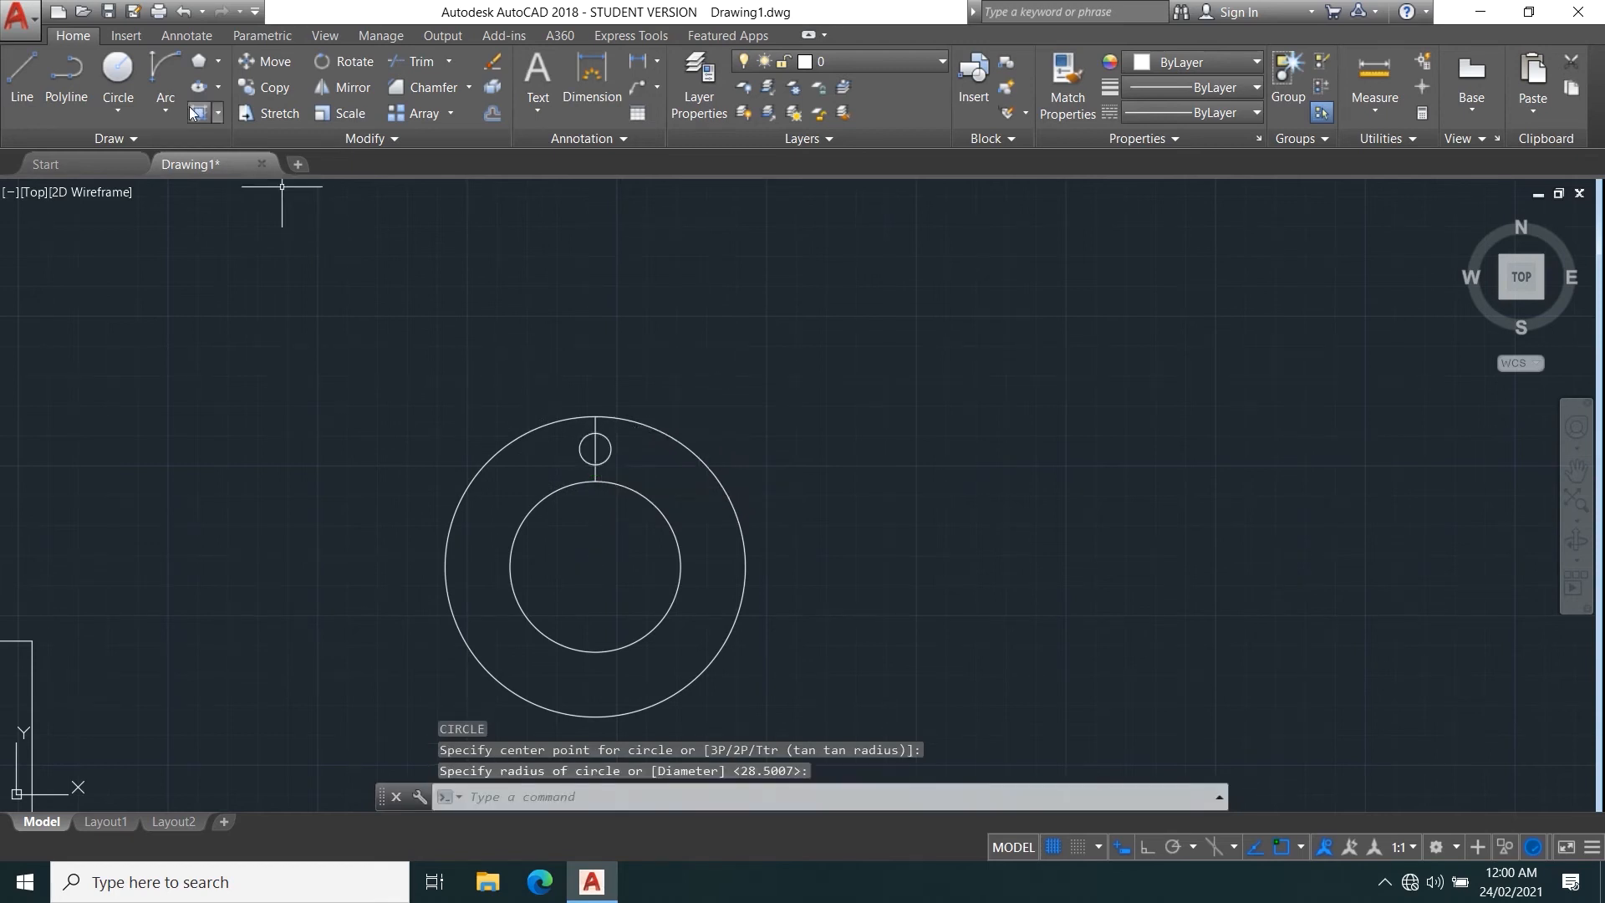
Draw a five-sided polygon inscribed in the small circle, centered on it with one vertex at its top quadrant.
{"action": "left_click", "coordinate": [227, 129]}
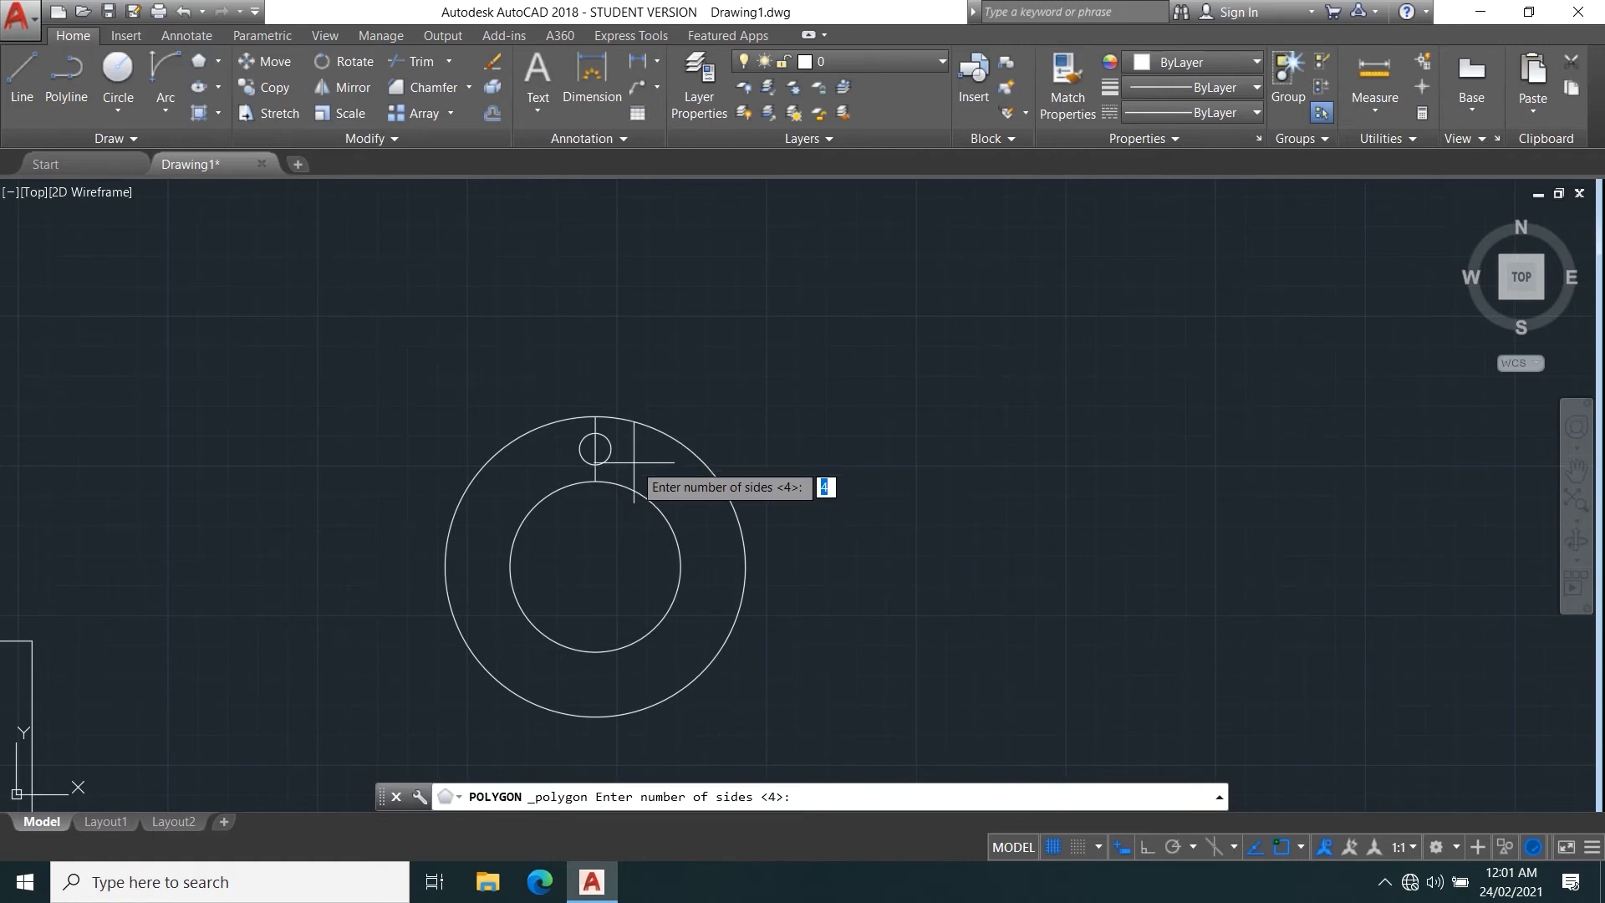
{"action": "key", "text": "Return"}
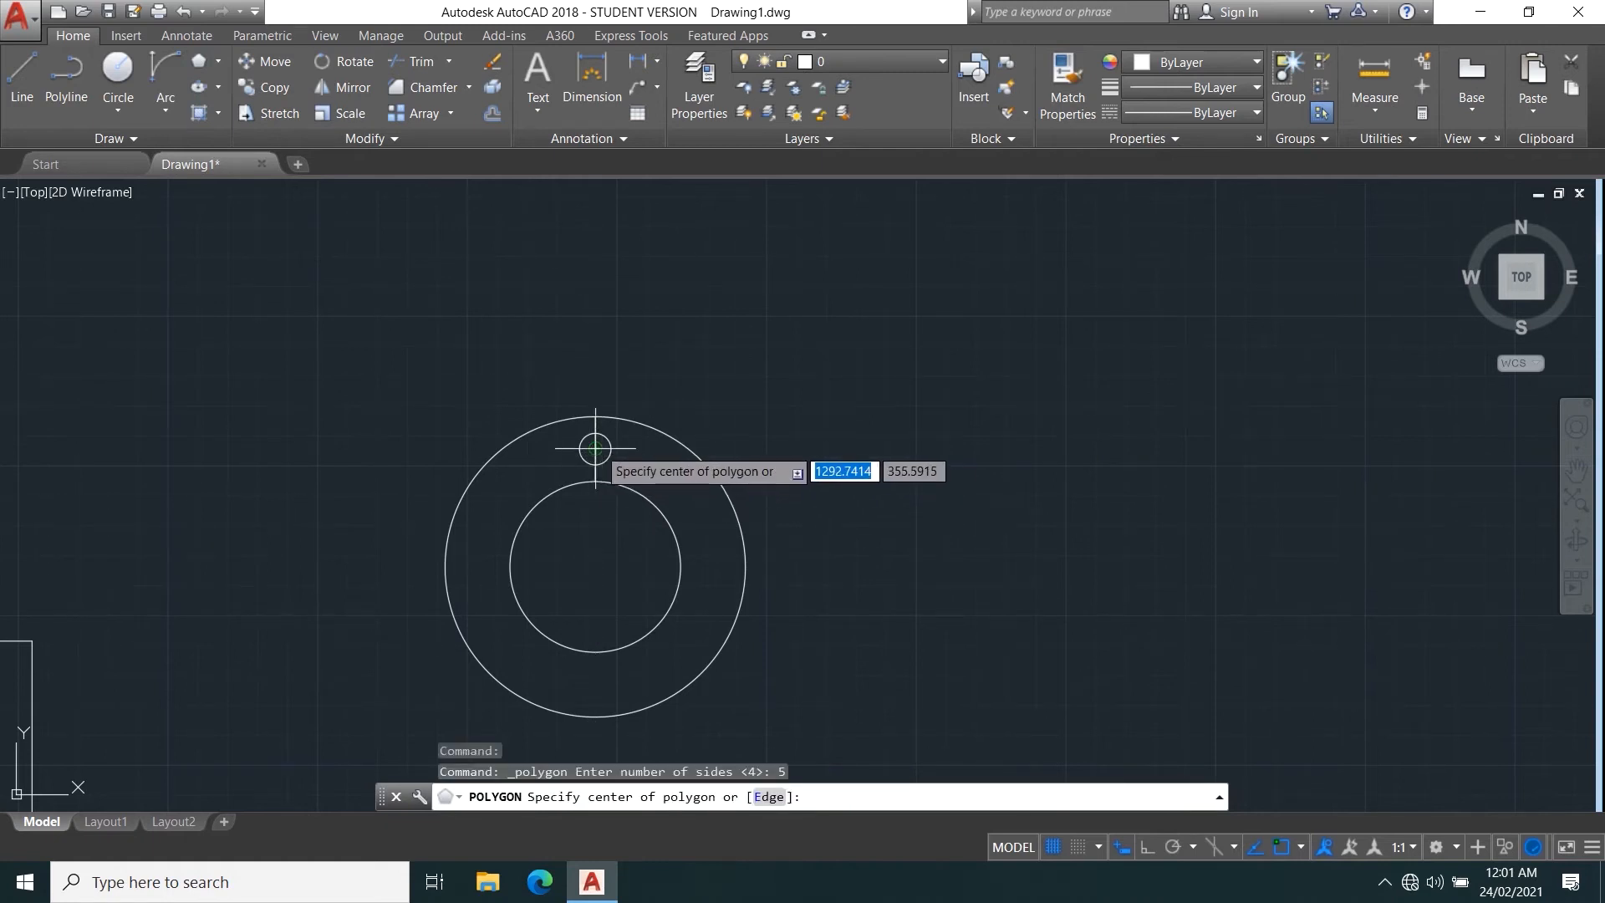
{"action": "left_click", "coordinate": [595, 449]}
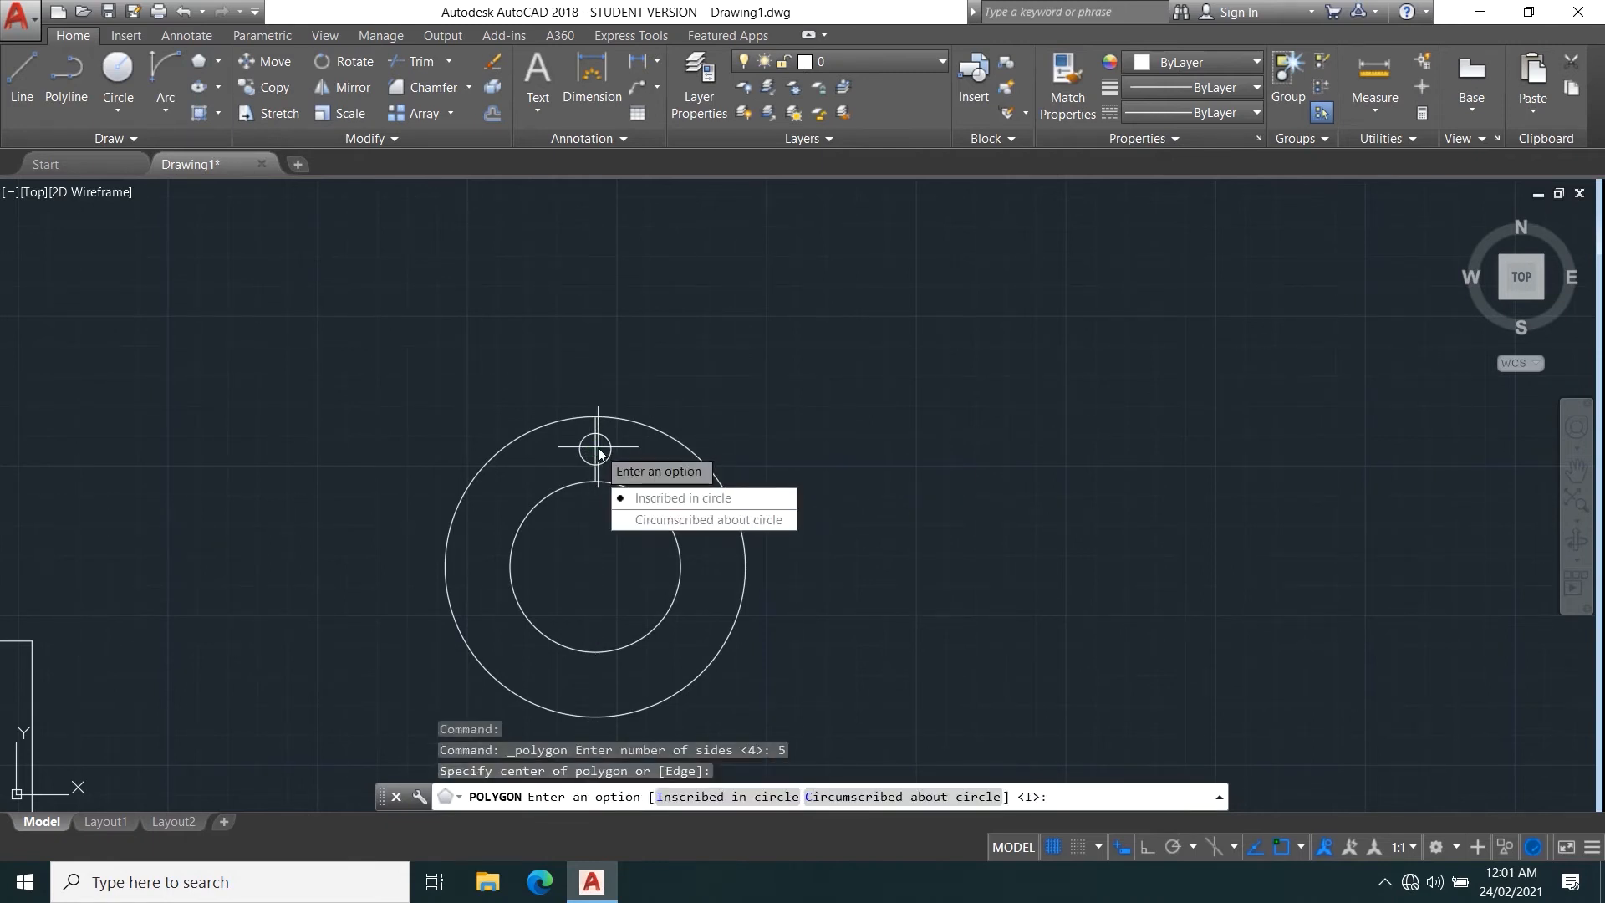
{"action": "left_click", "coordinate": [664, 502]}
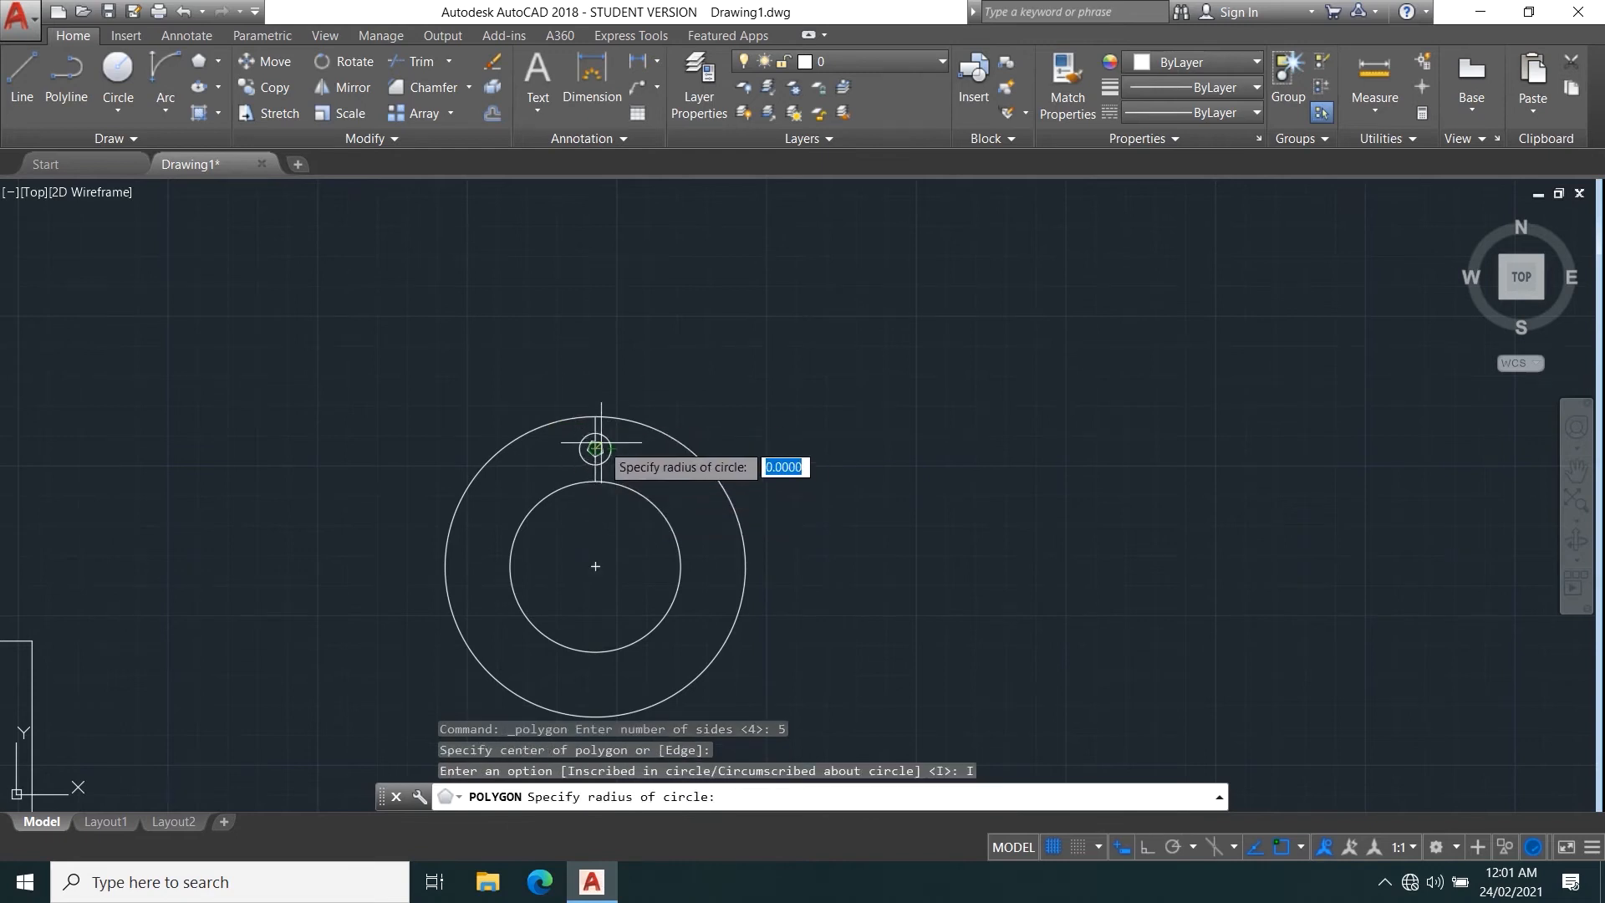
{"action": "scroll", "coordinate": [601, 436], "scroll_direction": "up", "scroll_amount": 8}
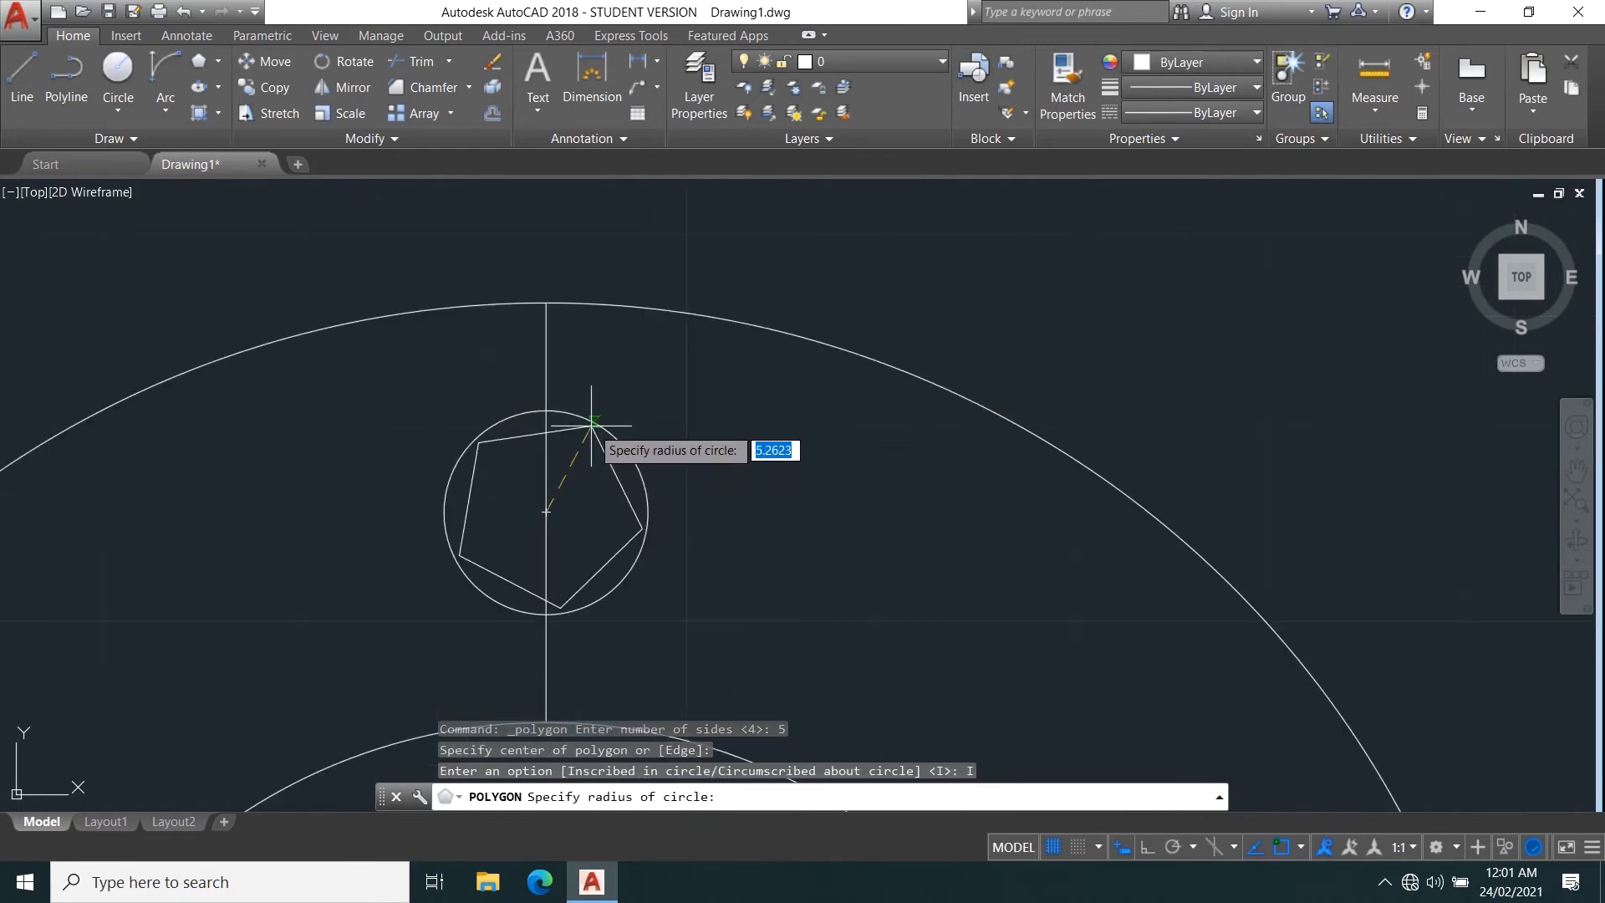
{"action": "left_click", "coordinate": [546, 410]}
Delete the short vertical line between the two concentric circles.
{"action": "left_click", "coordinate": [577, 359]}
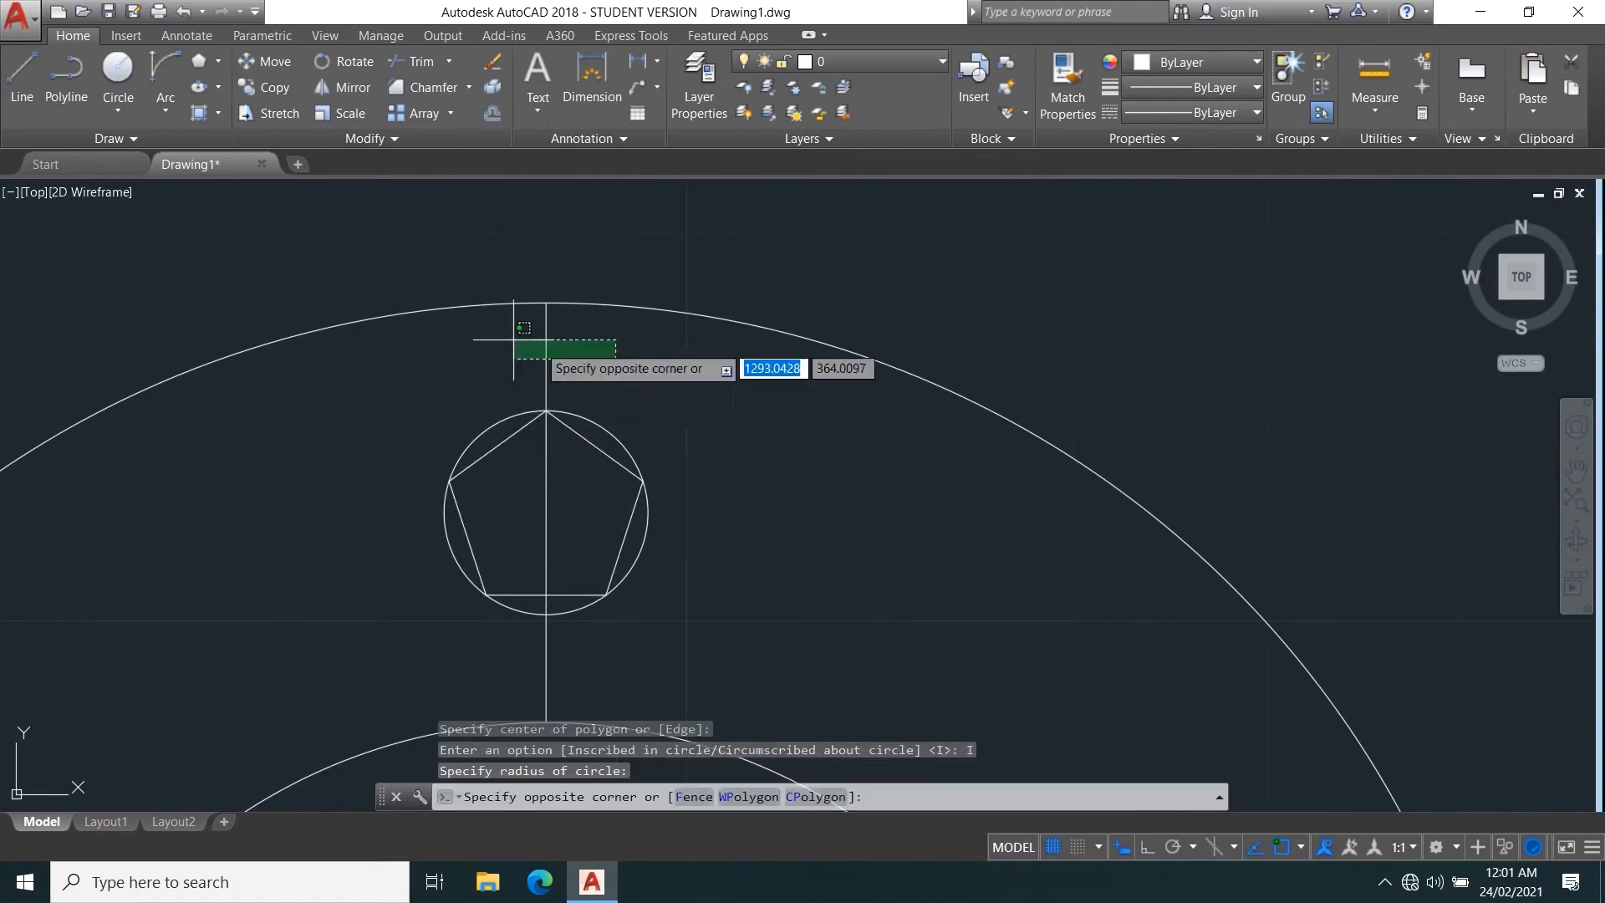
{"action": "left_click", "coordinate": [485, 326]}
{"action": "key", "text": "Delete"}
{"action": "scroll", "coordinate": [600, 413], "scroll_direction": "down", "scroll_amount": 6}
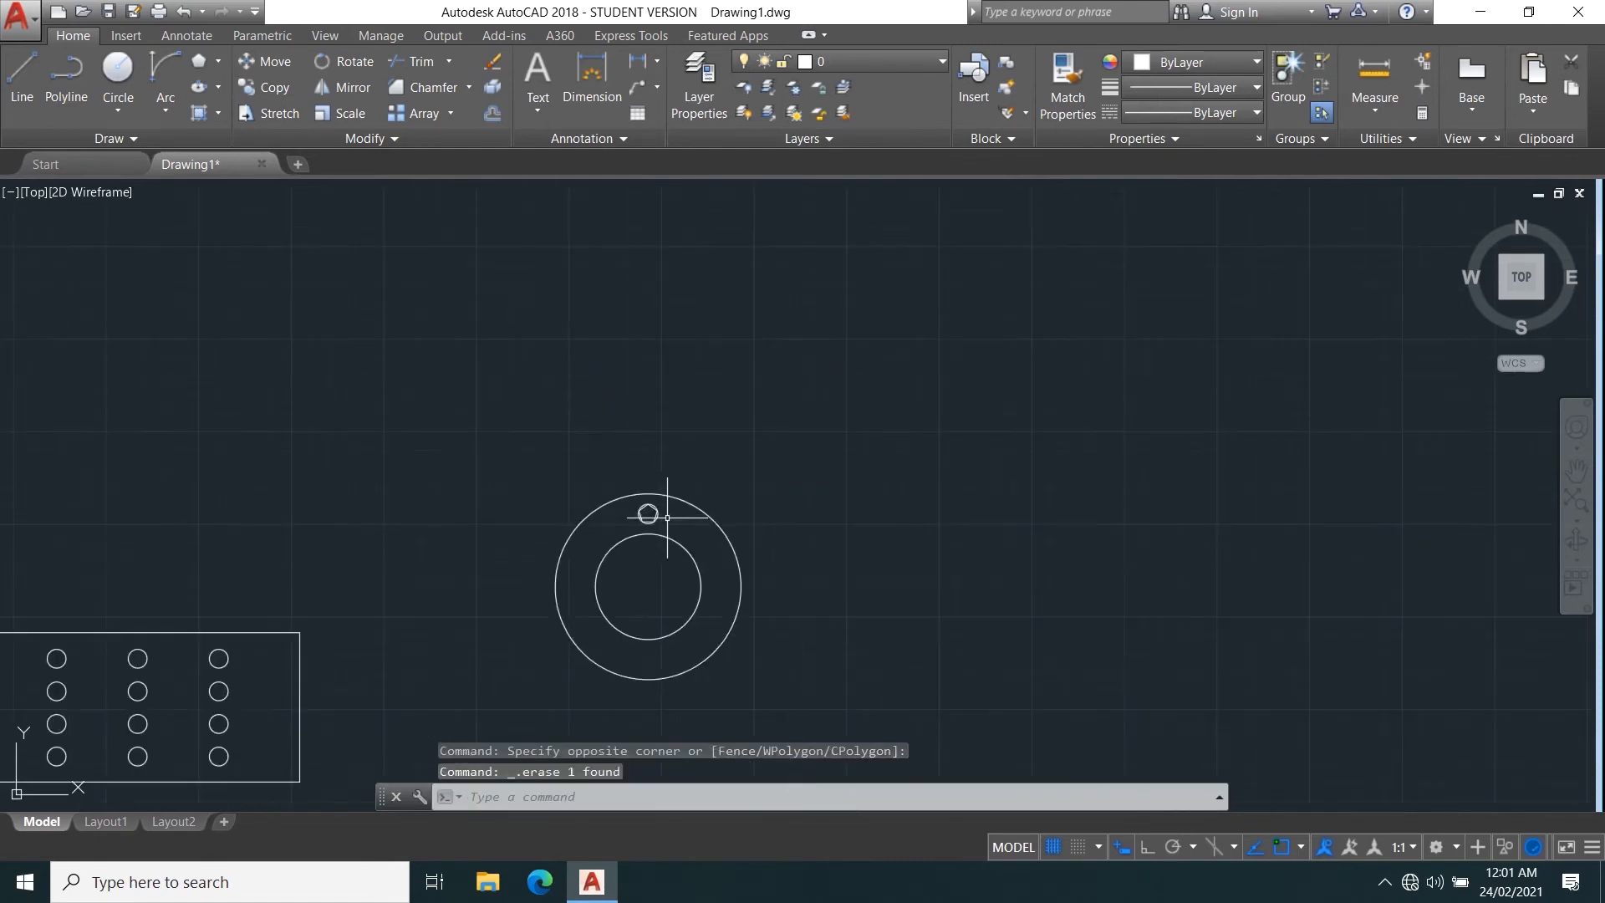
{"action": "scroll", "coordinate": [656, 359], "scroll_direction": "up", "scroll_amount": 2}
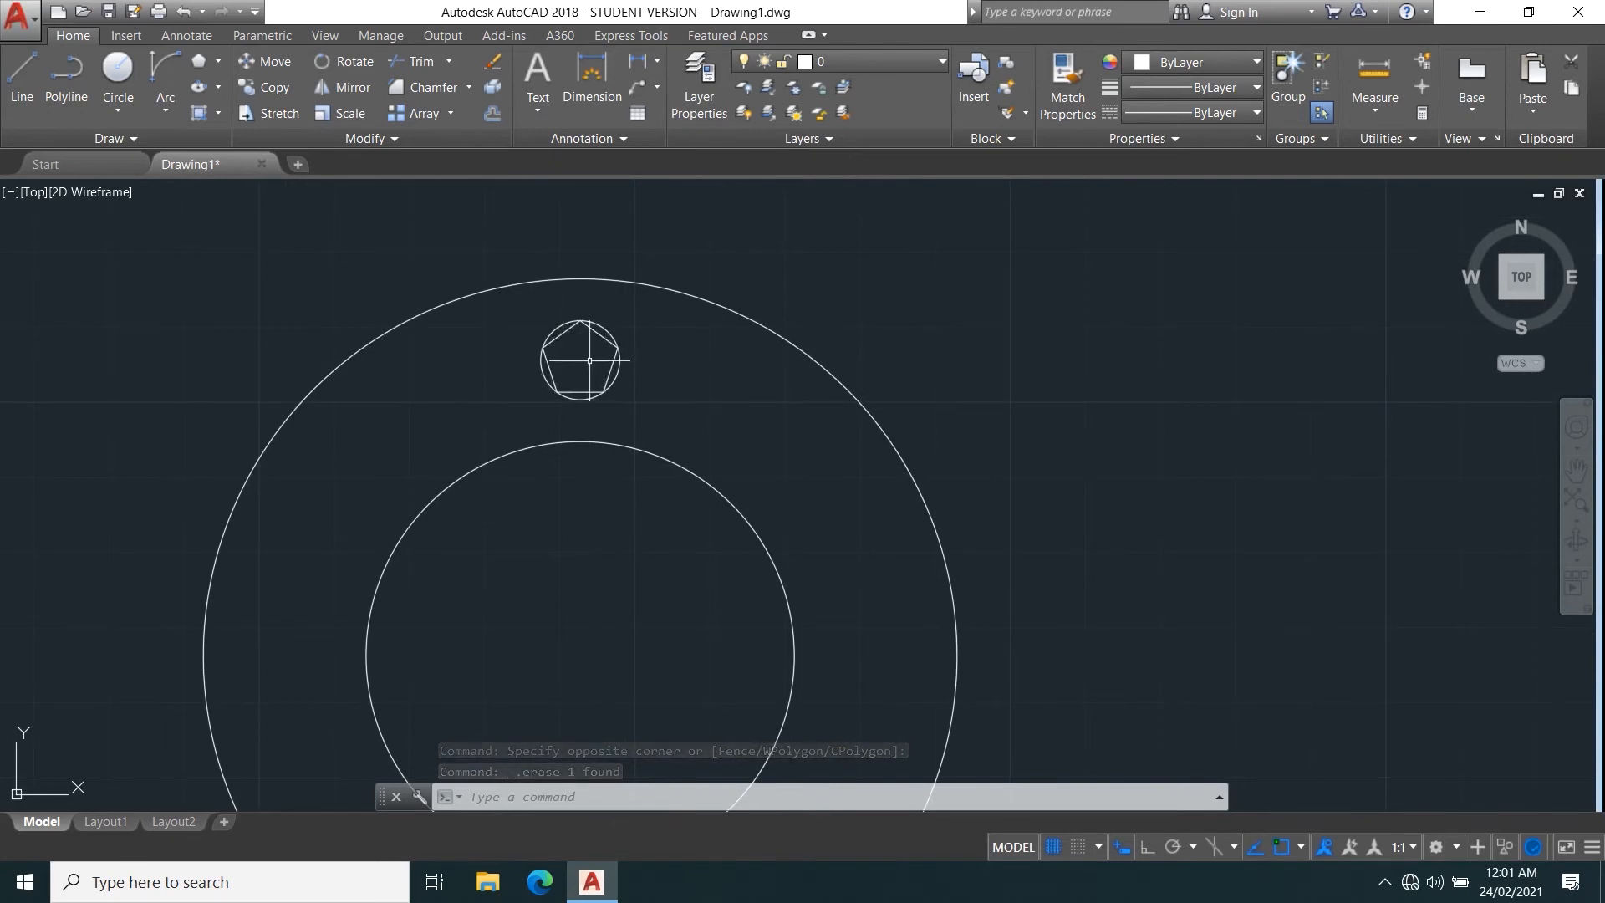
{"action": "scroll", "coordinate": [591, 371], "scroll_direction": "down", "scroll_amount": 2}
{"action": "middle_click_drag", "start_coordinate": [637, 365], "coordinate": [655, 318]}
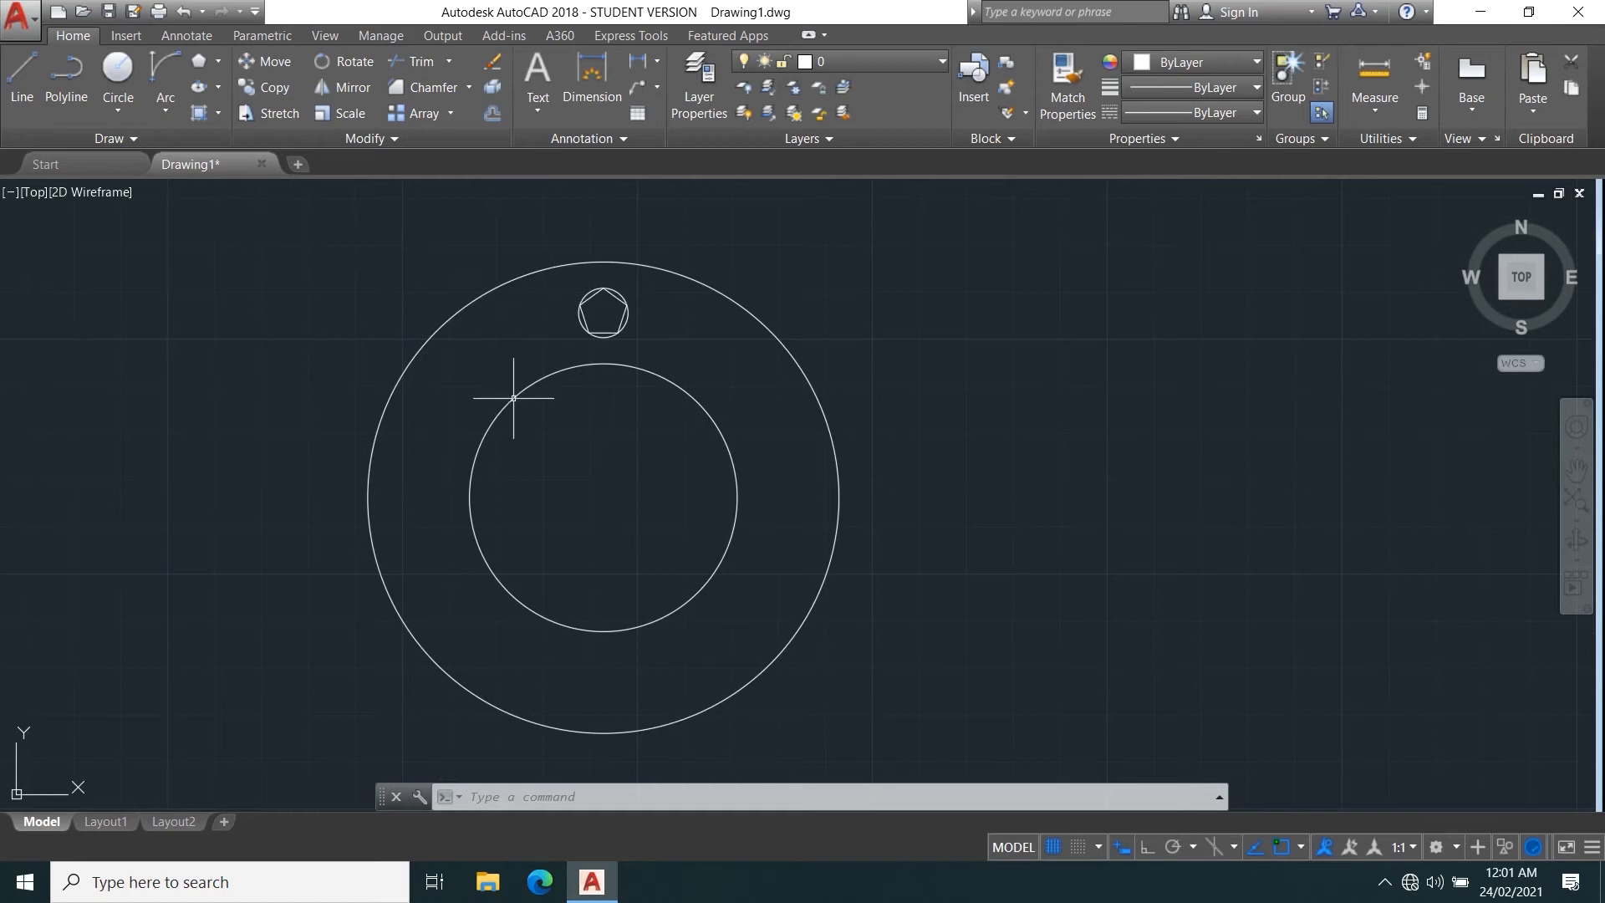
{"action": "left_click", "coordinate": [639, 315]}
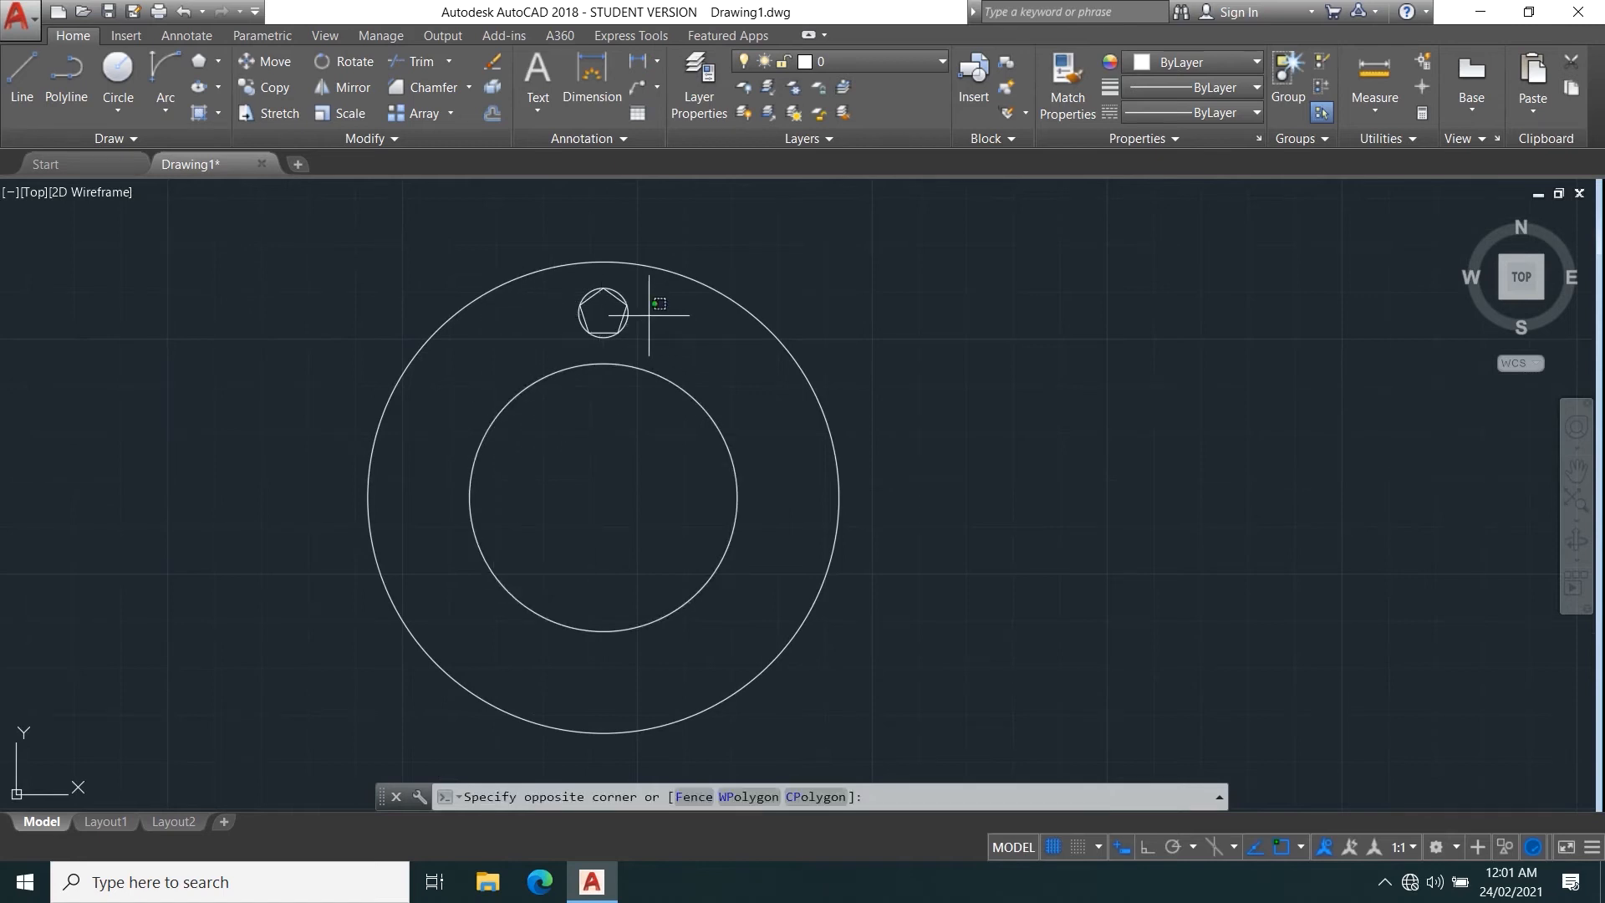
{"action": "left_click", "coordinate": [553, 352]}
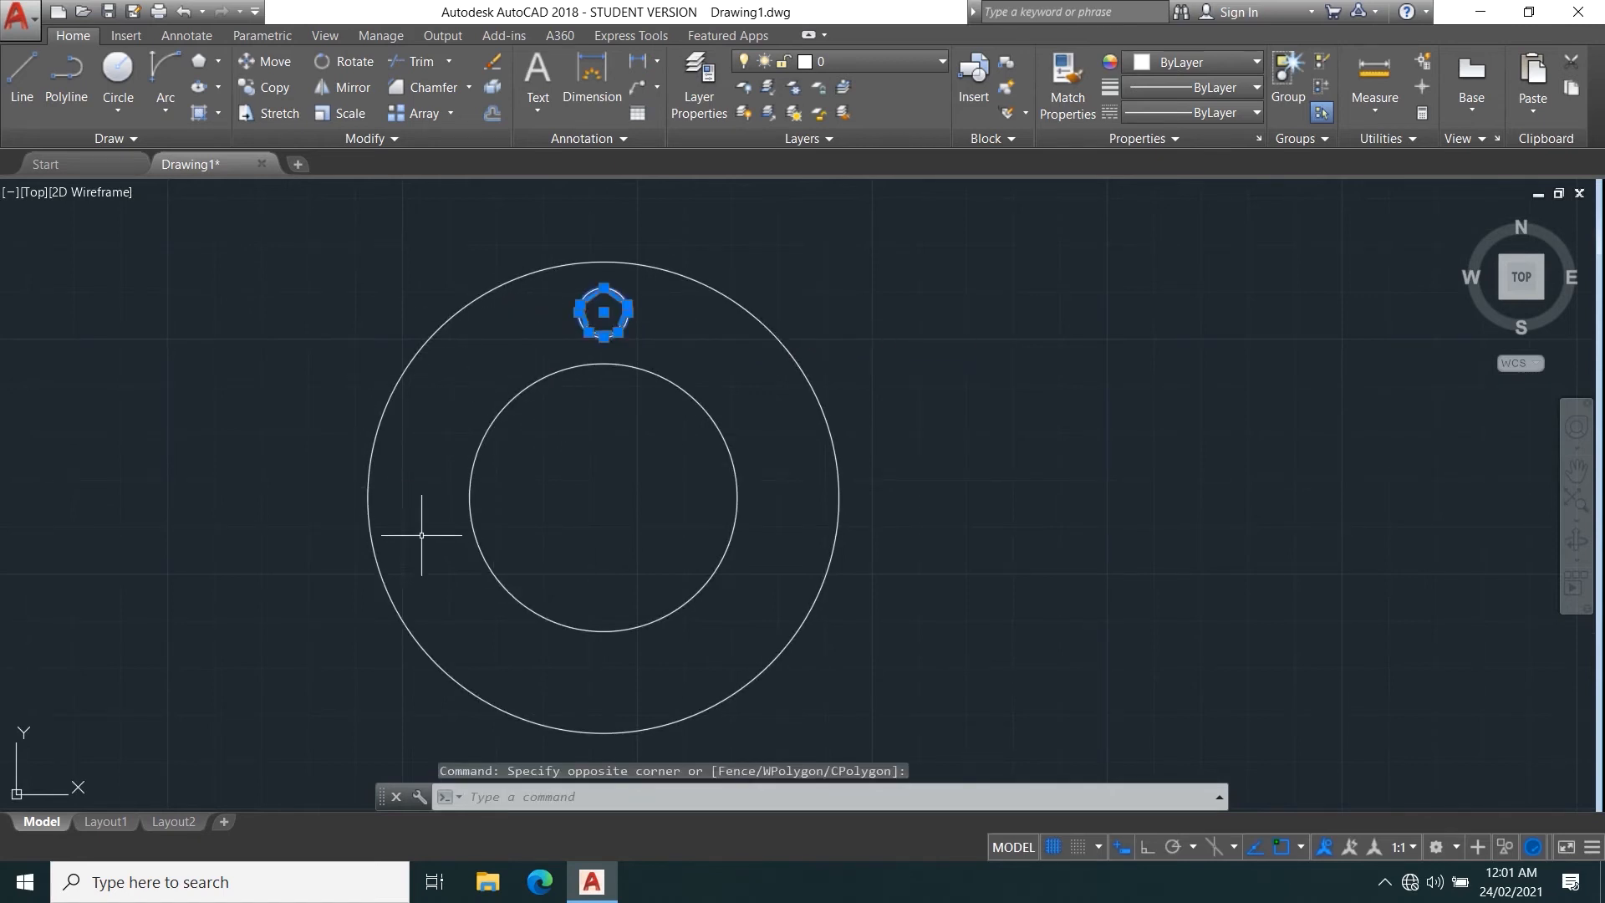
{"action": "key", "text": "Escape"}
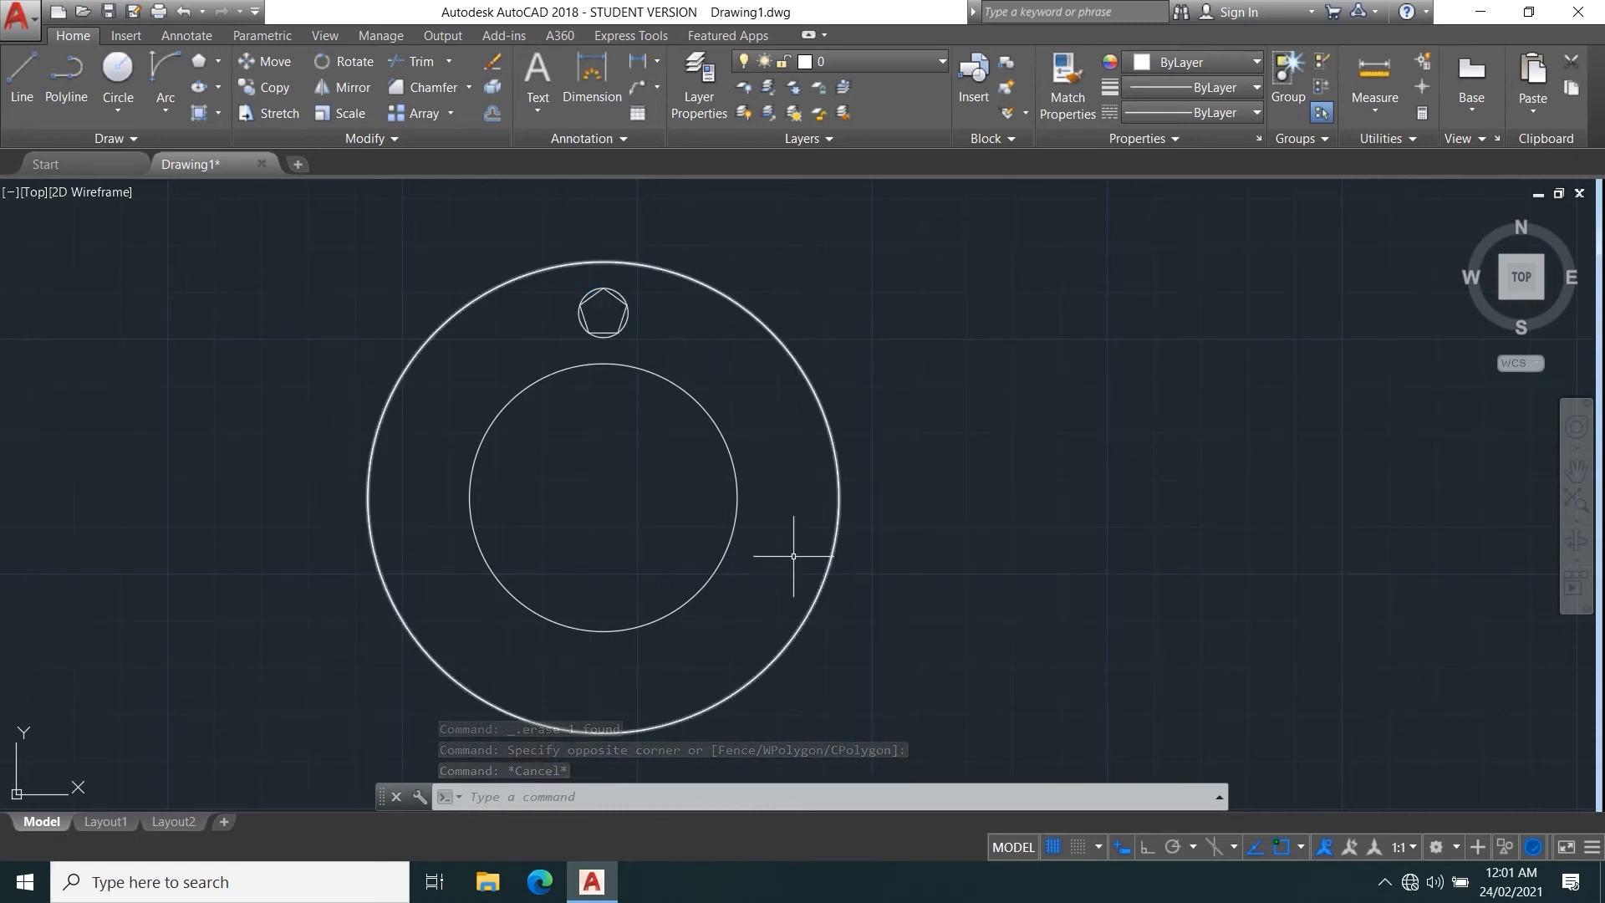
{"action": "left_click", "coordinate": [455, 109]}
{"action": "left_click", "coordinate": [445, 230]}
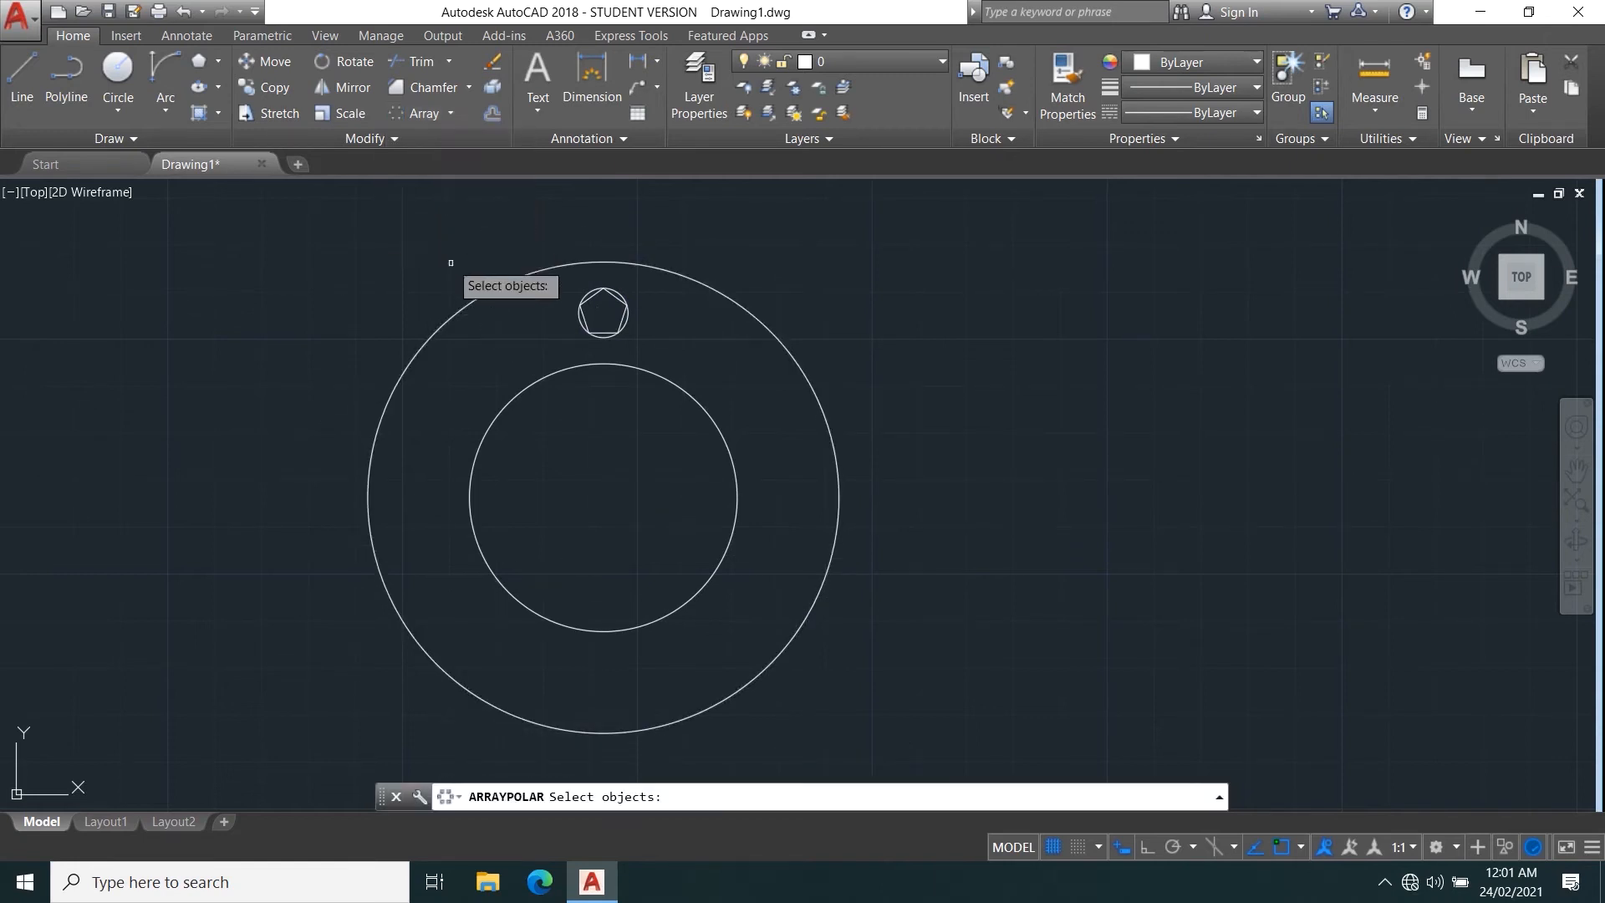
{"action": "key", "text": "Escape"}
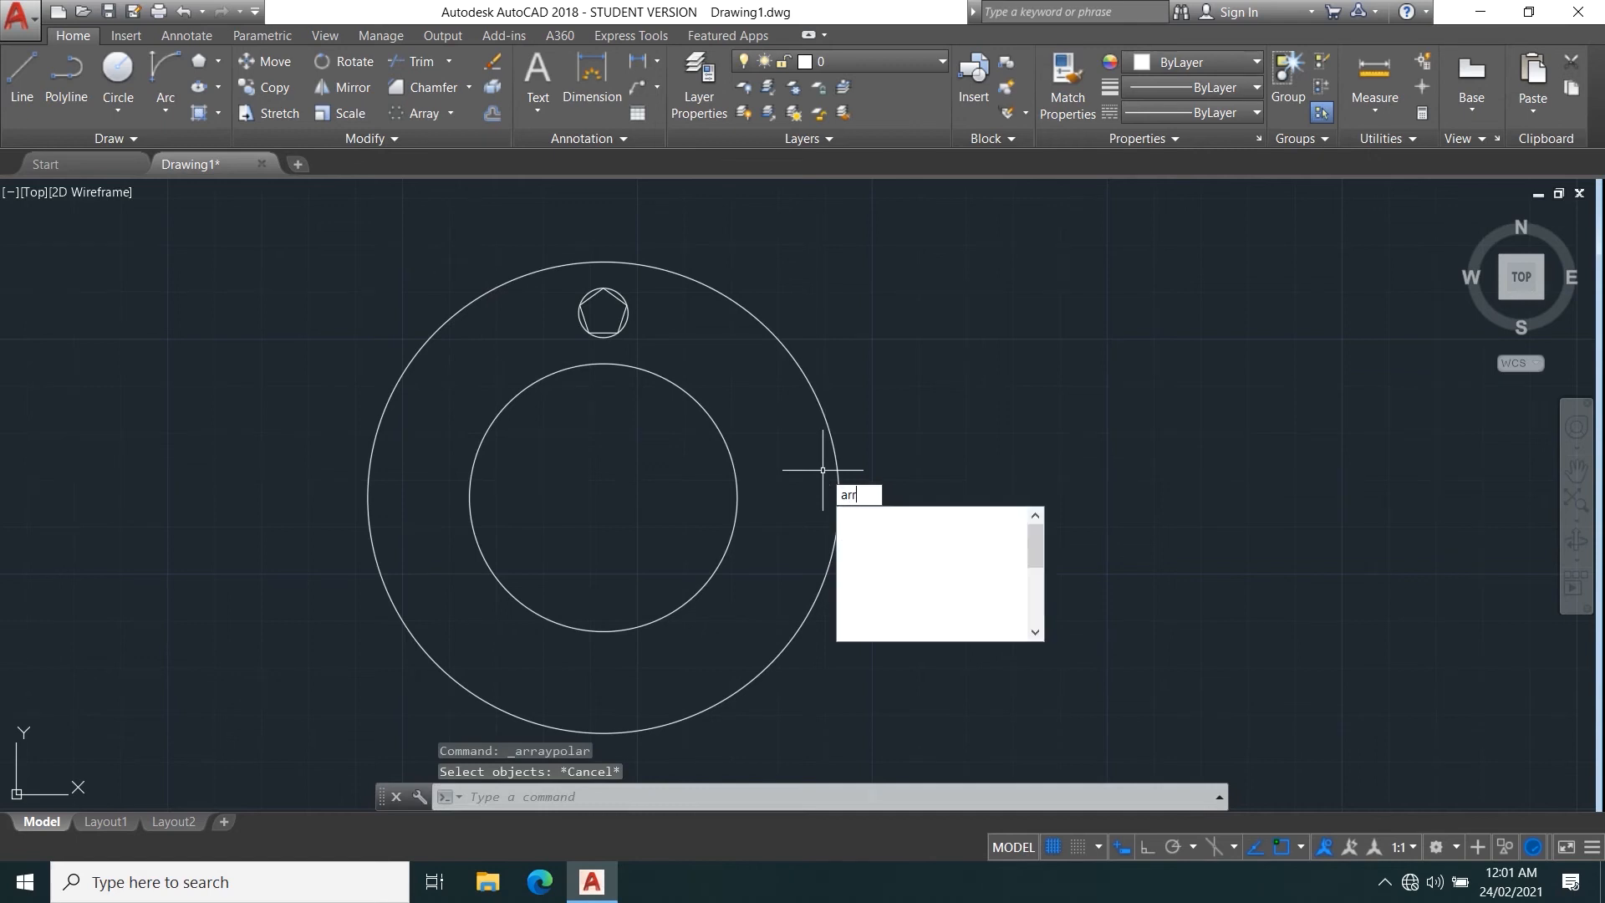
Create a polar array of only the pentagon and its small circle around the common center of the concentric circles.
{"action": "left_click", "coordinate": [899, 536]}
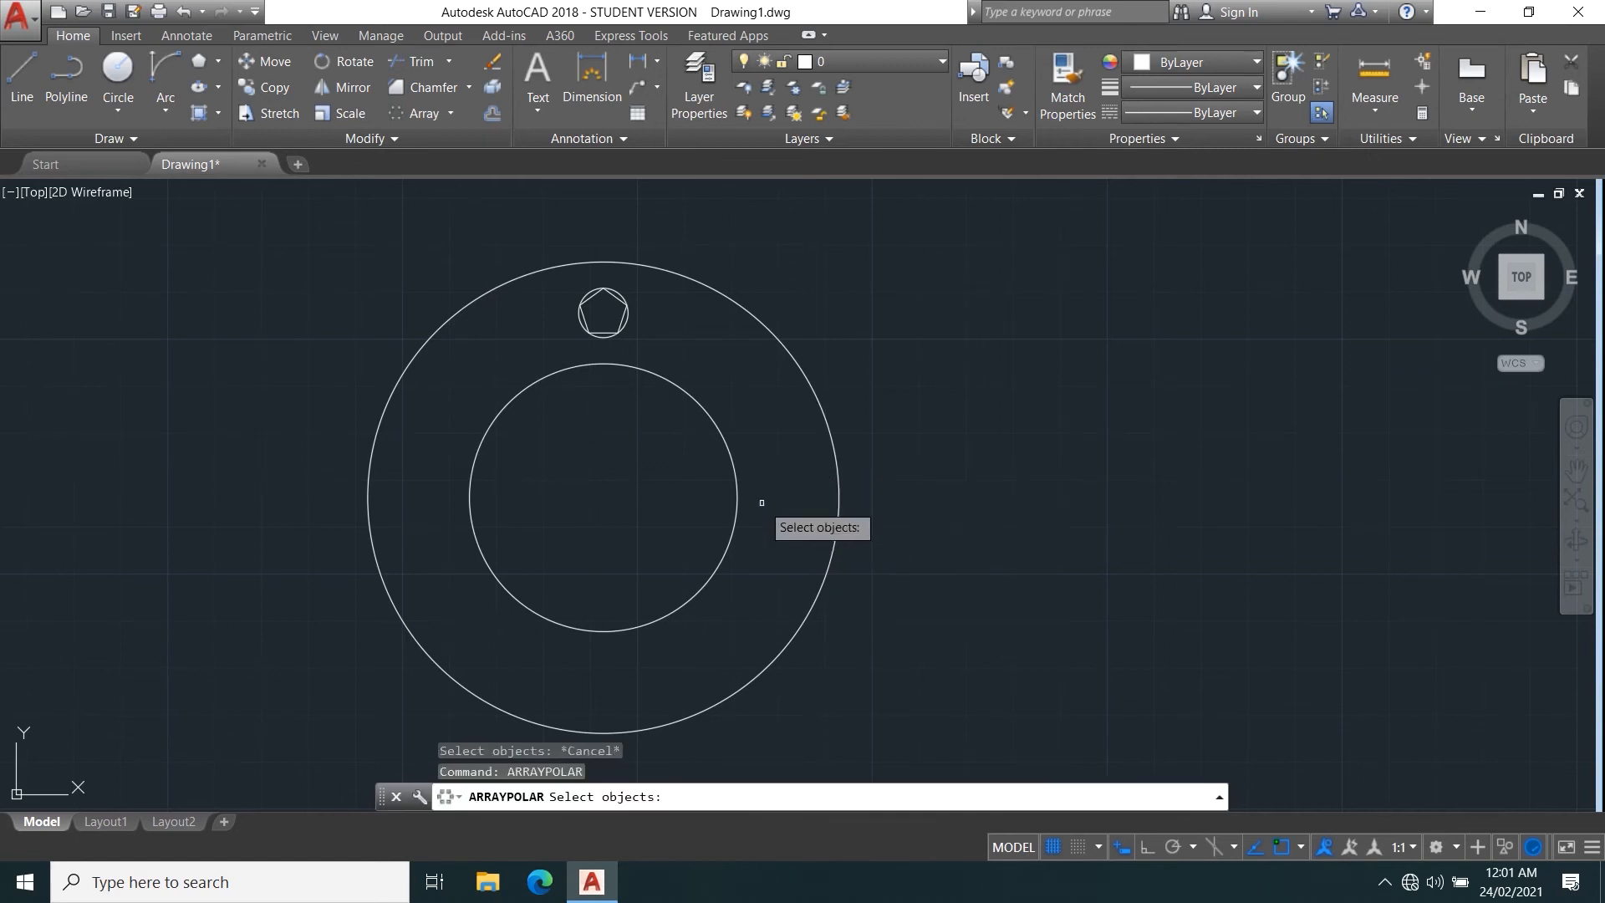
{"action": "left_click", "coordinate": [716, 371]}
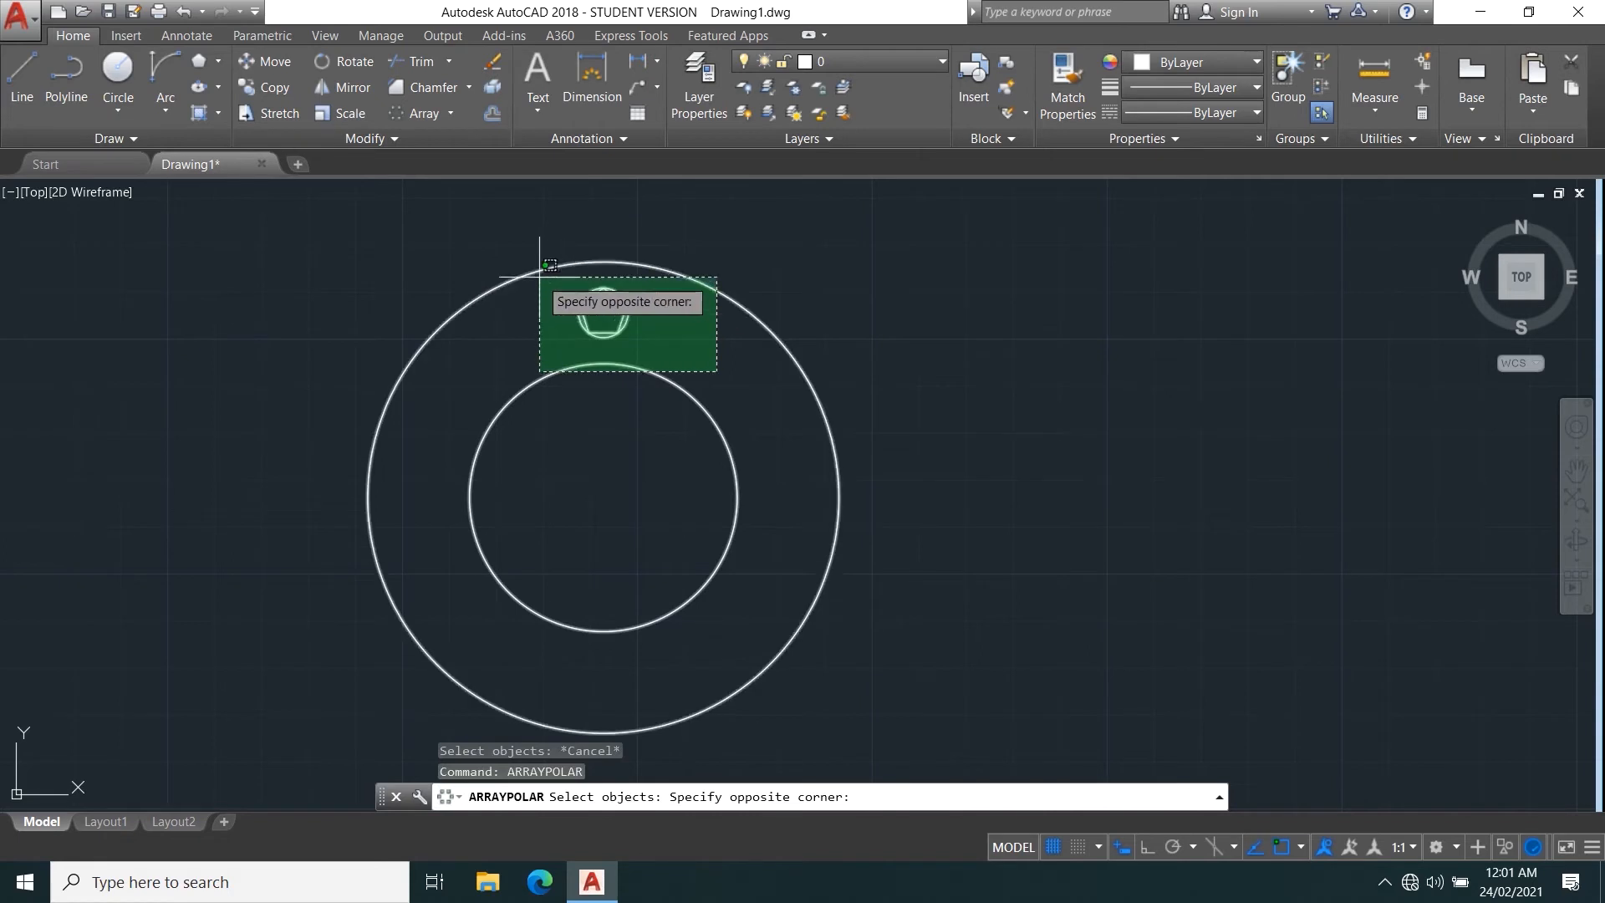
{"action": "left_click", "coordinate": [539, 277]}
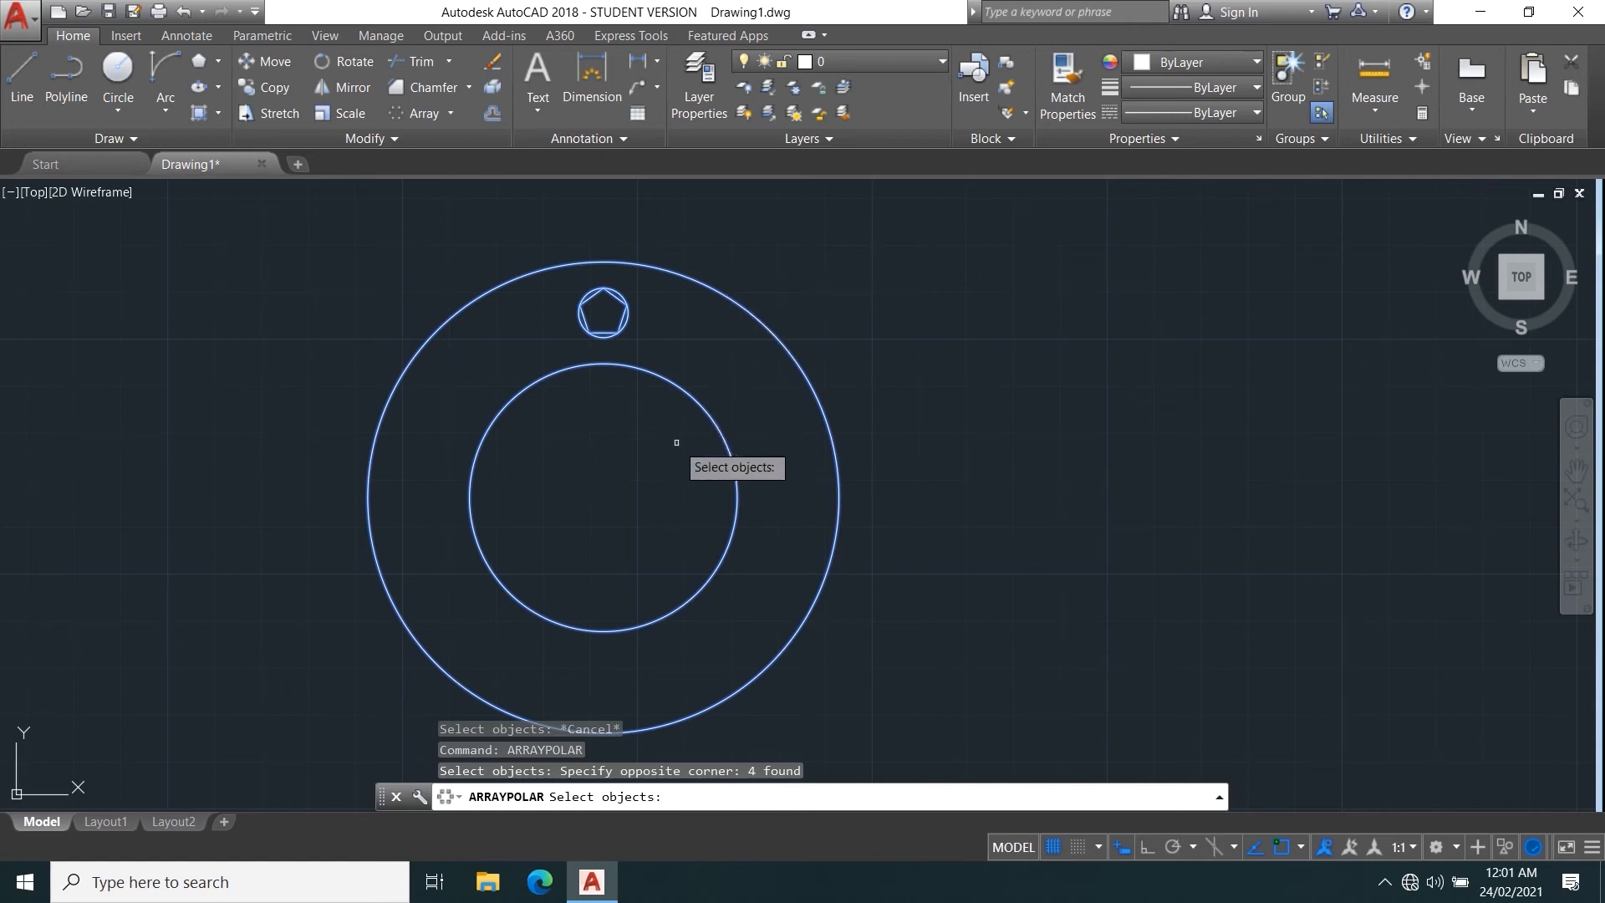
{"action": "left_click", "coordinate": [677, 386], "text": "shift"}
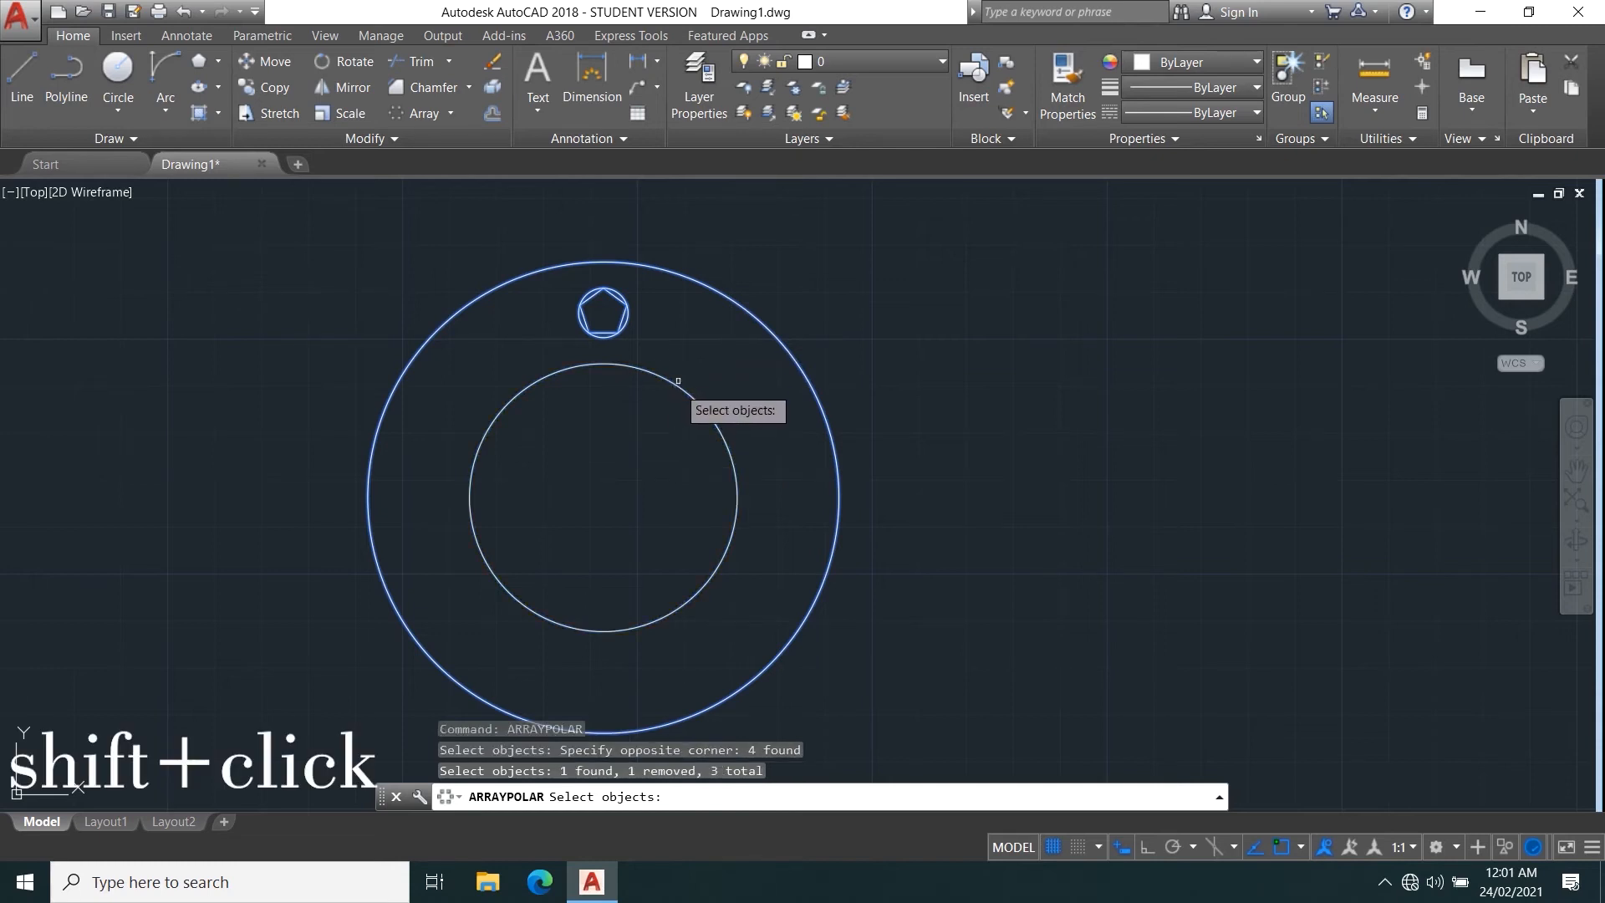
{"action": "left_click", "coordinate": [761, 321], "text": "shift"}
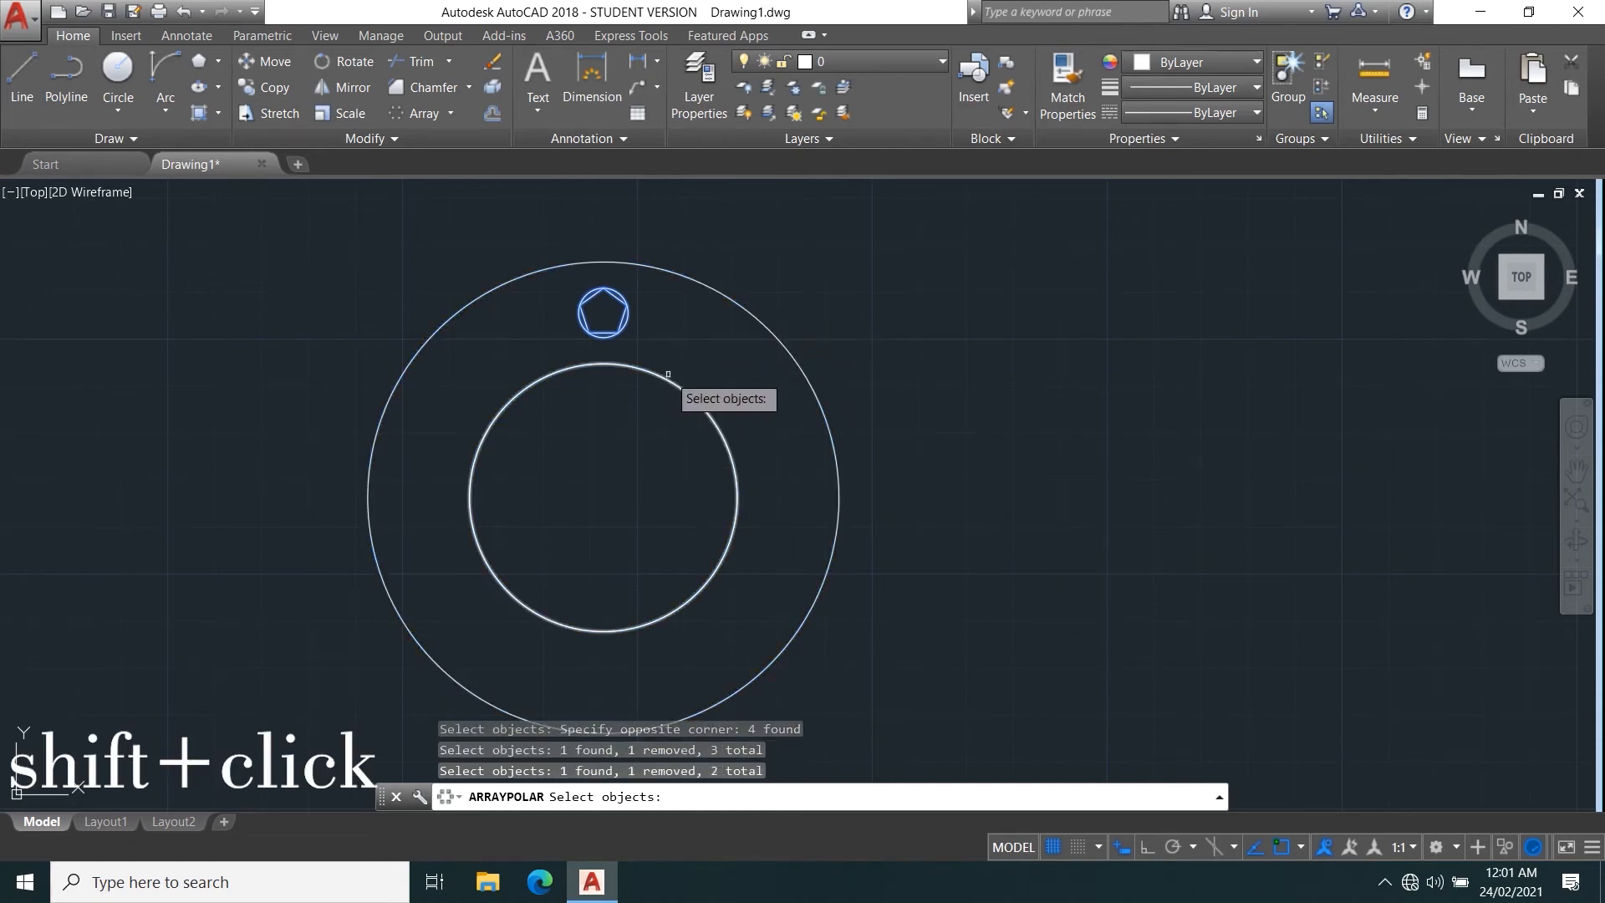
{"action": "key", "text": "Return"}
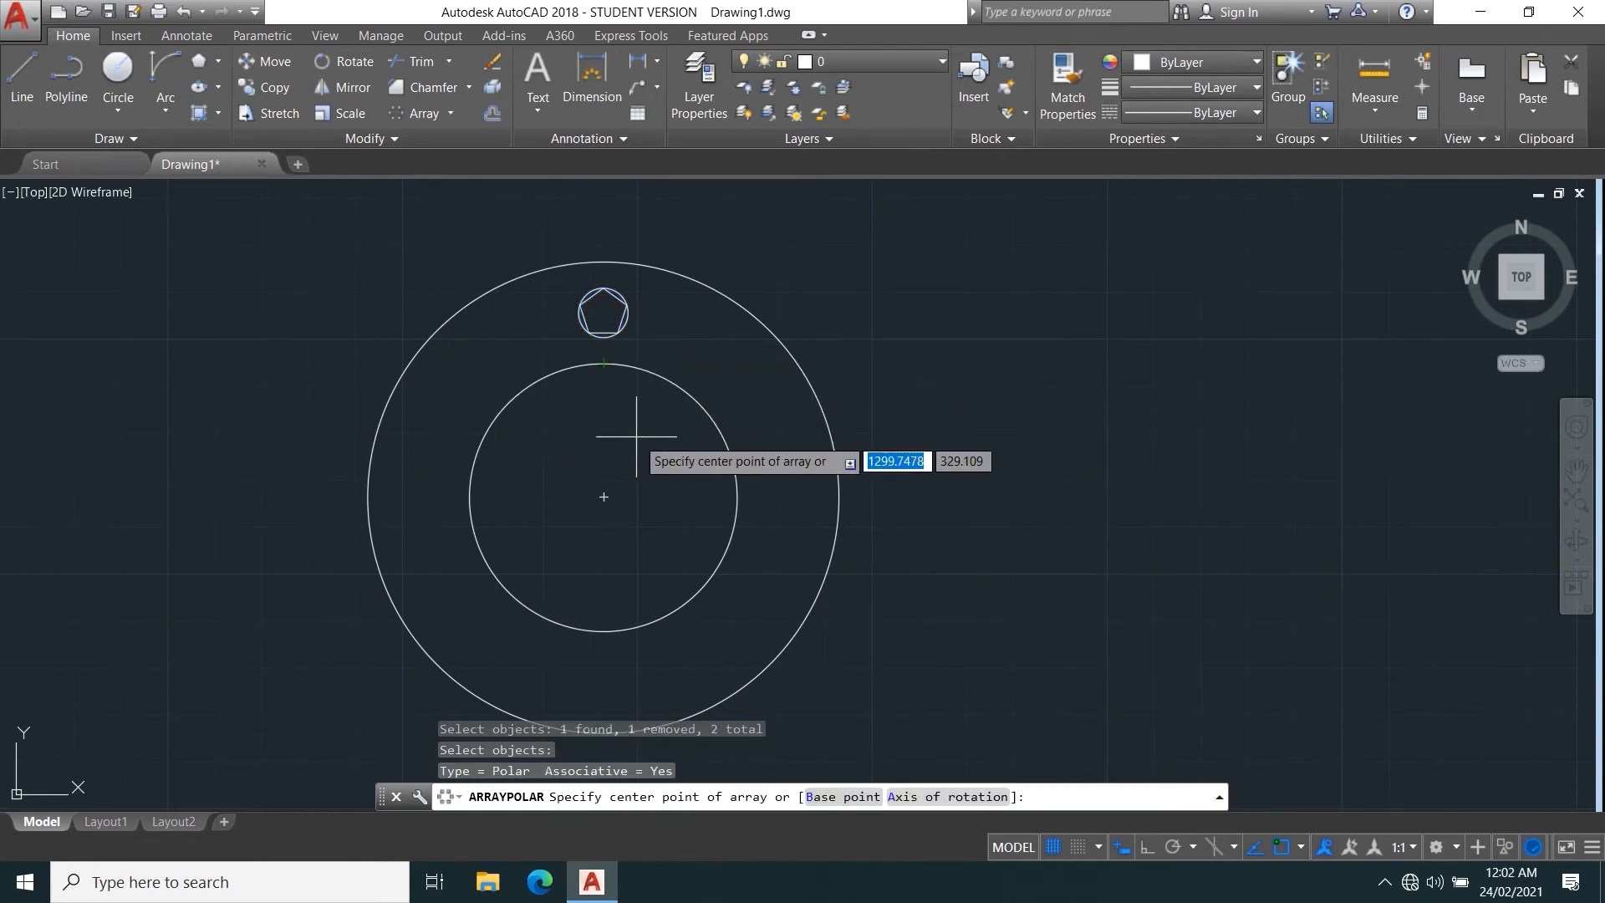
{"action": "middle_click_drag", "start_coordinate": [632, 381], "coordinate": [618, 333]}
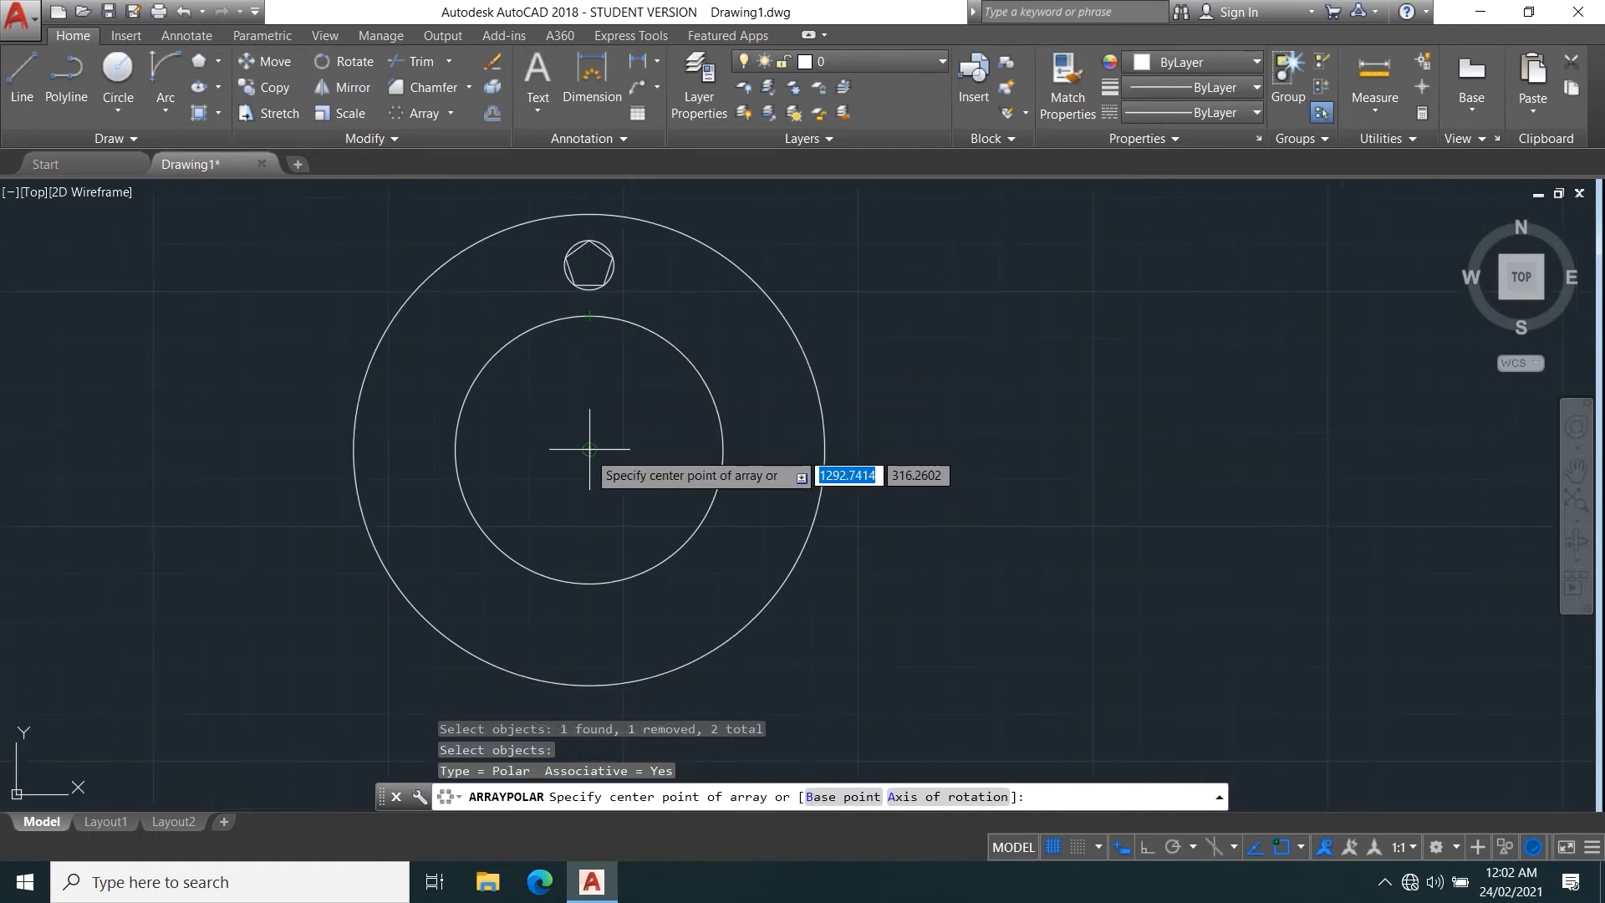
{"action": "left_click", "coordinate": [589, 449]}
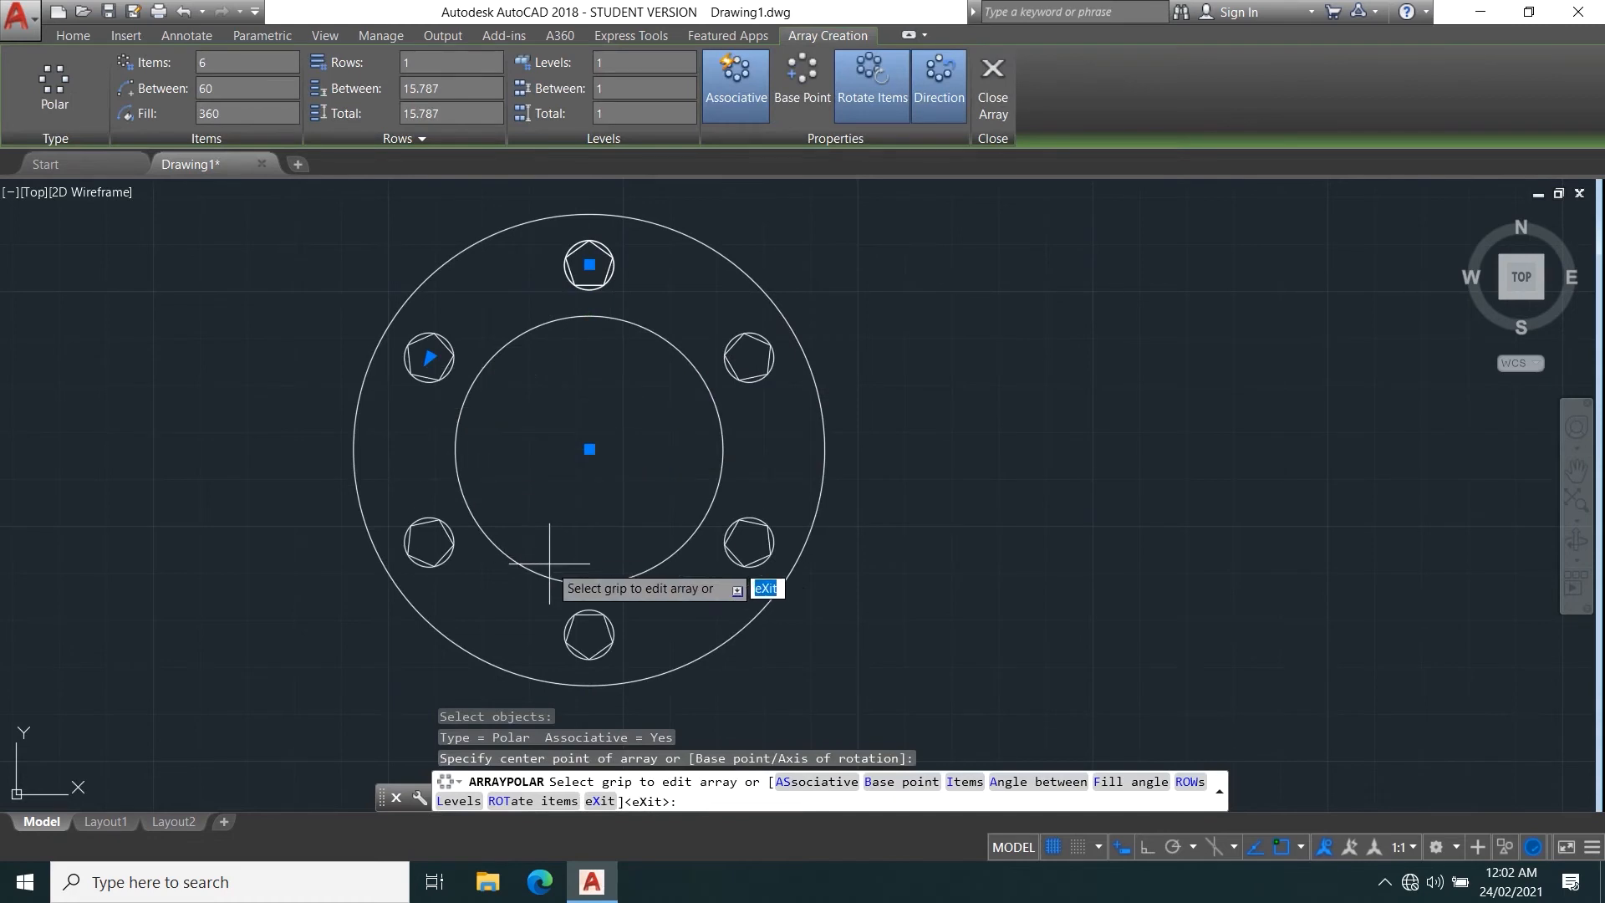
Adjust the polar array's angle between items to about 54 degrees using its angle grip.
{"action": "mouse_move", "coordinate": [478, 366]}
{"action": "middle_mouse_down"}
{"action": "mouse_move", "coordinate": [469, 529]}
{"action": "mouse_move", "coordinate": [459, 460]}
{"action": "middle_mouse_up"}
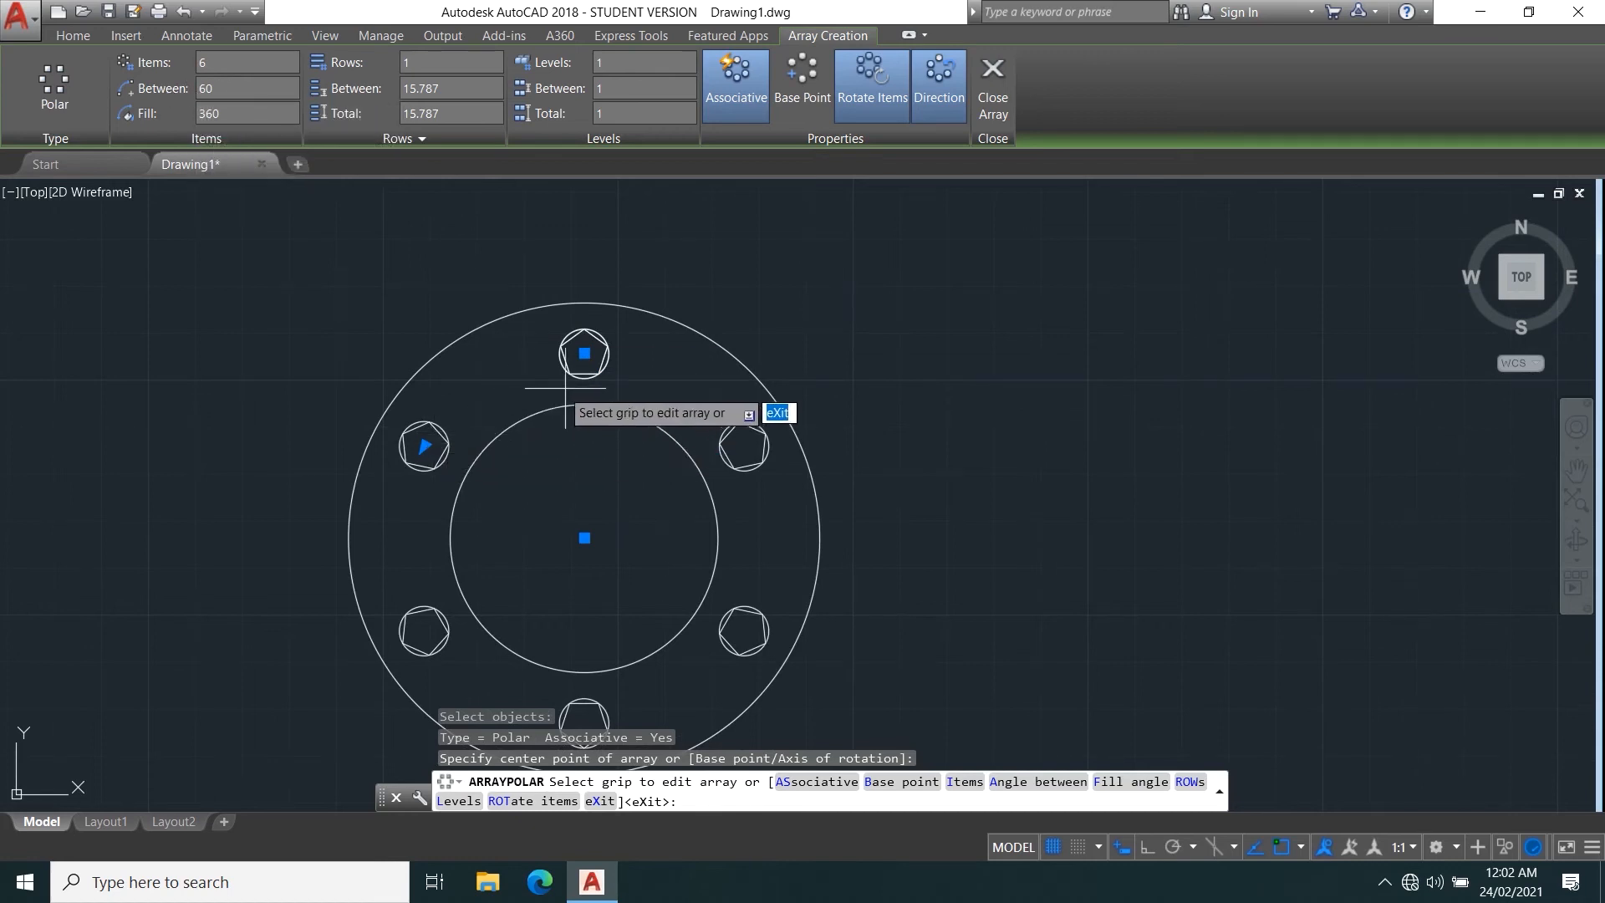
{"action": "middle_click_drag", "start_coordinate": [571, 458], "coordinate": [584, 394]}
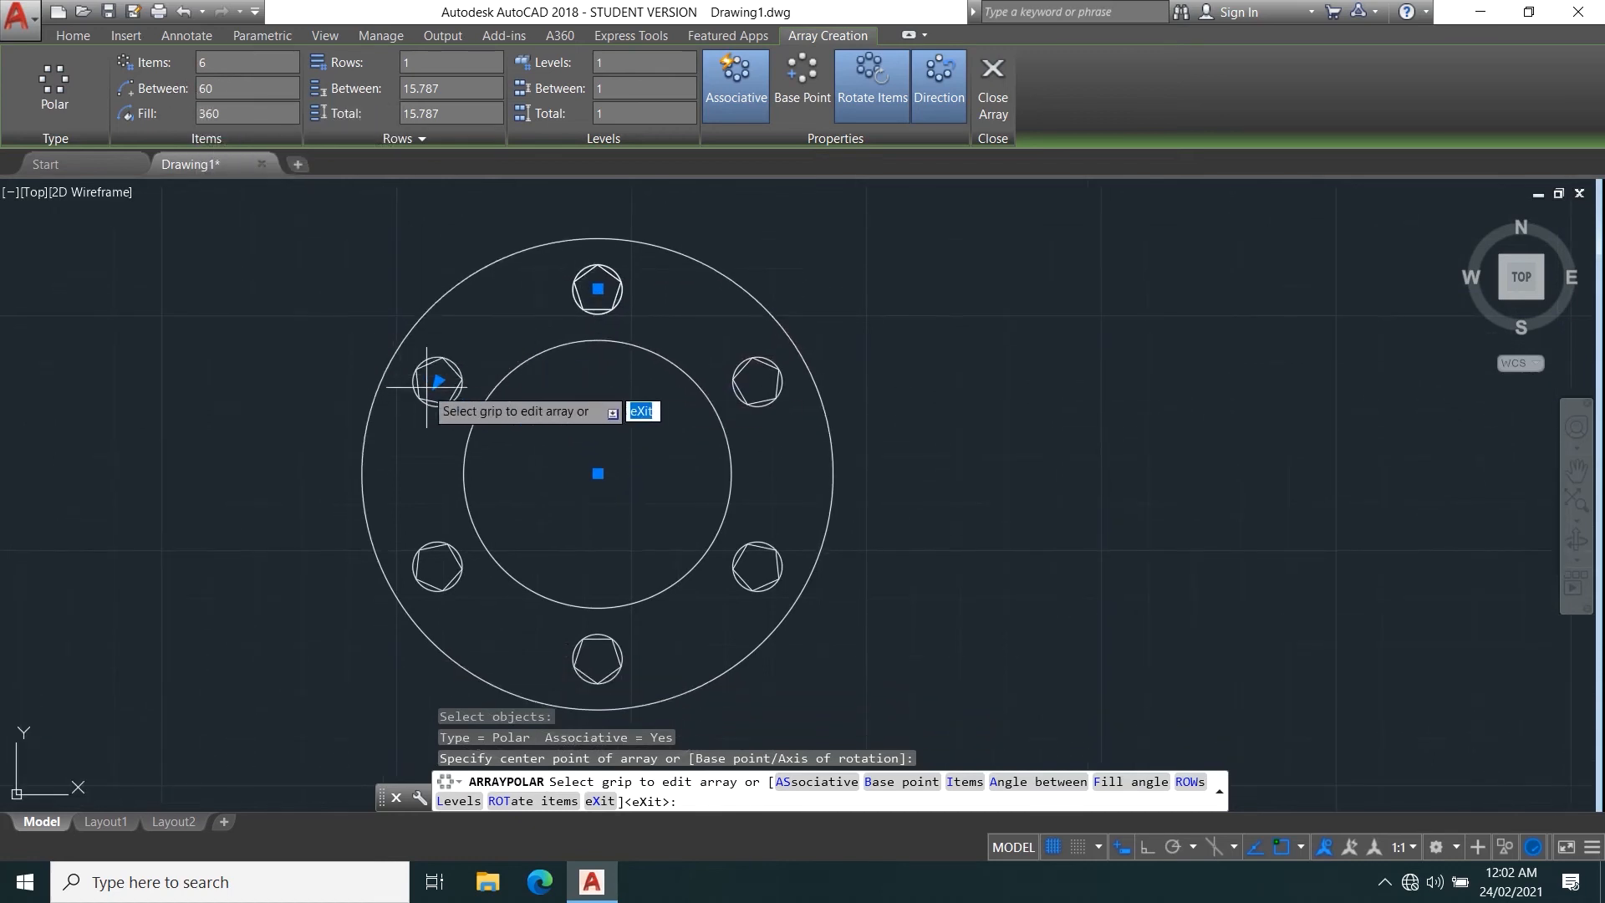
{"action": "left_click", "coordinate": [437, 381]}
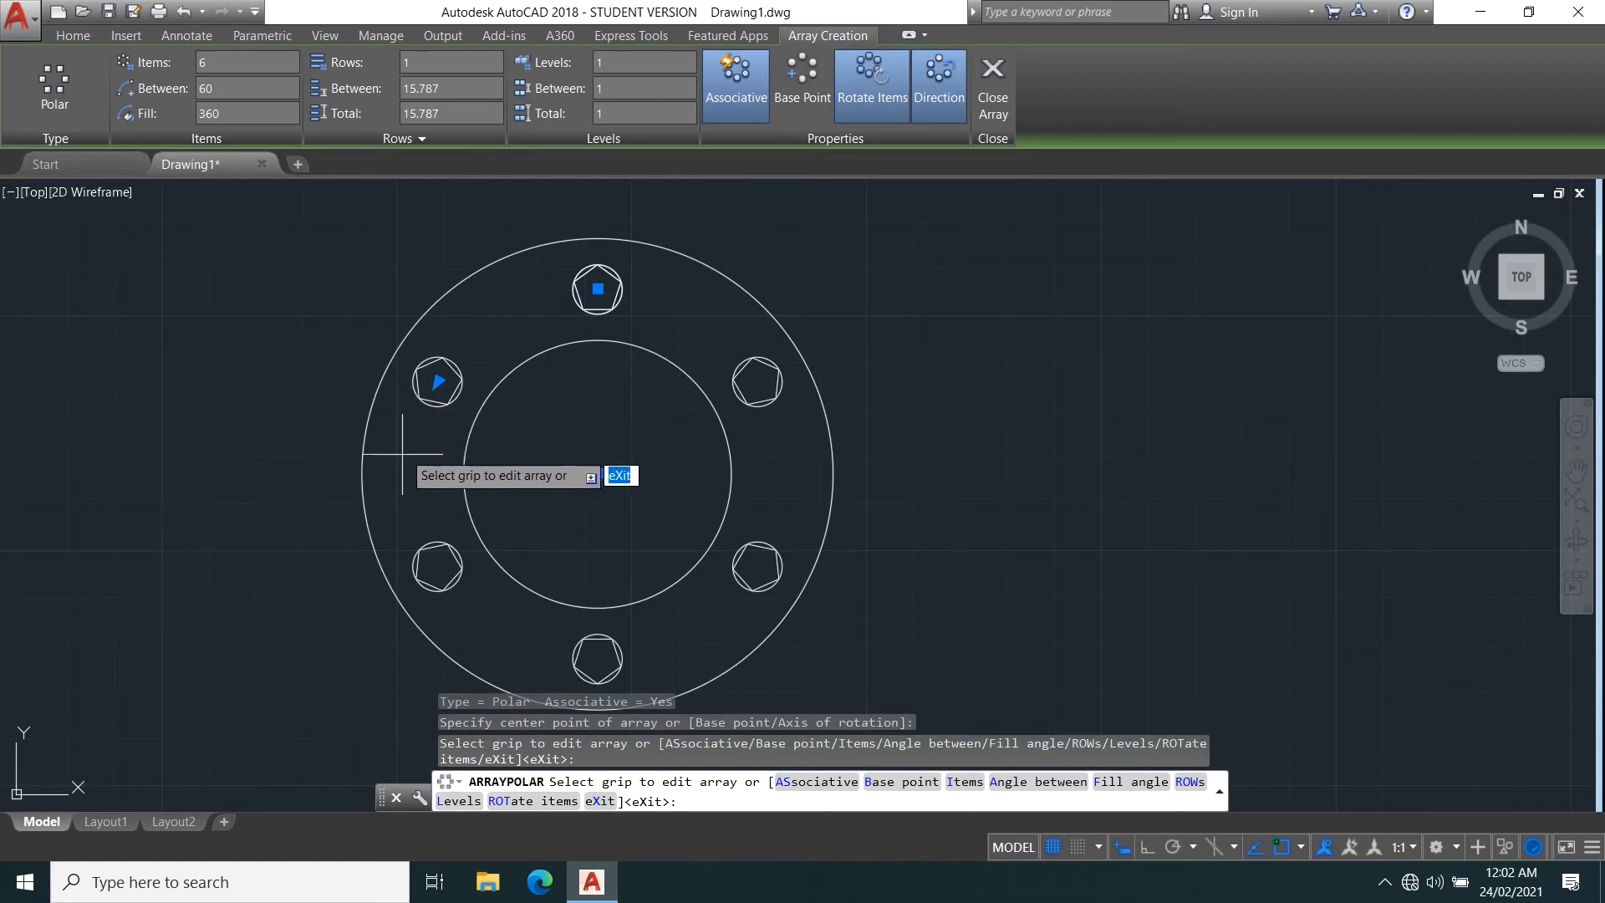
{"action": "left_click", "coordinate": [439, 382]}
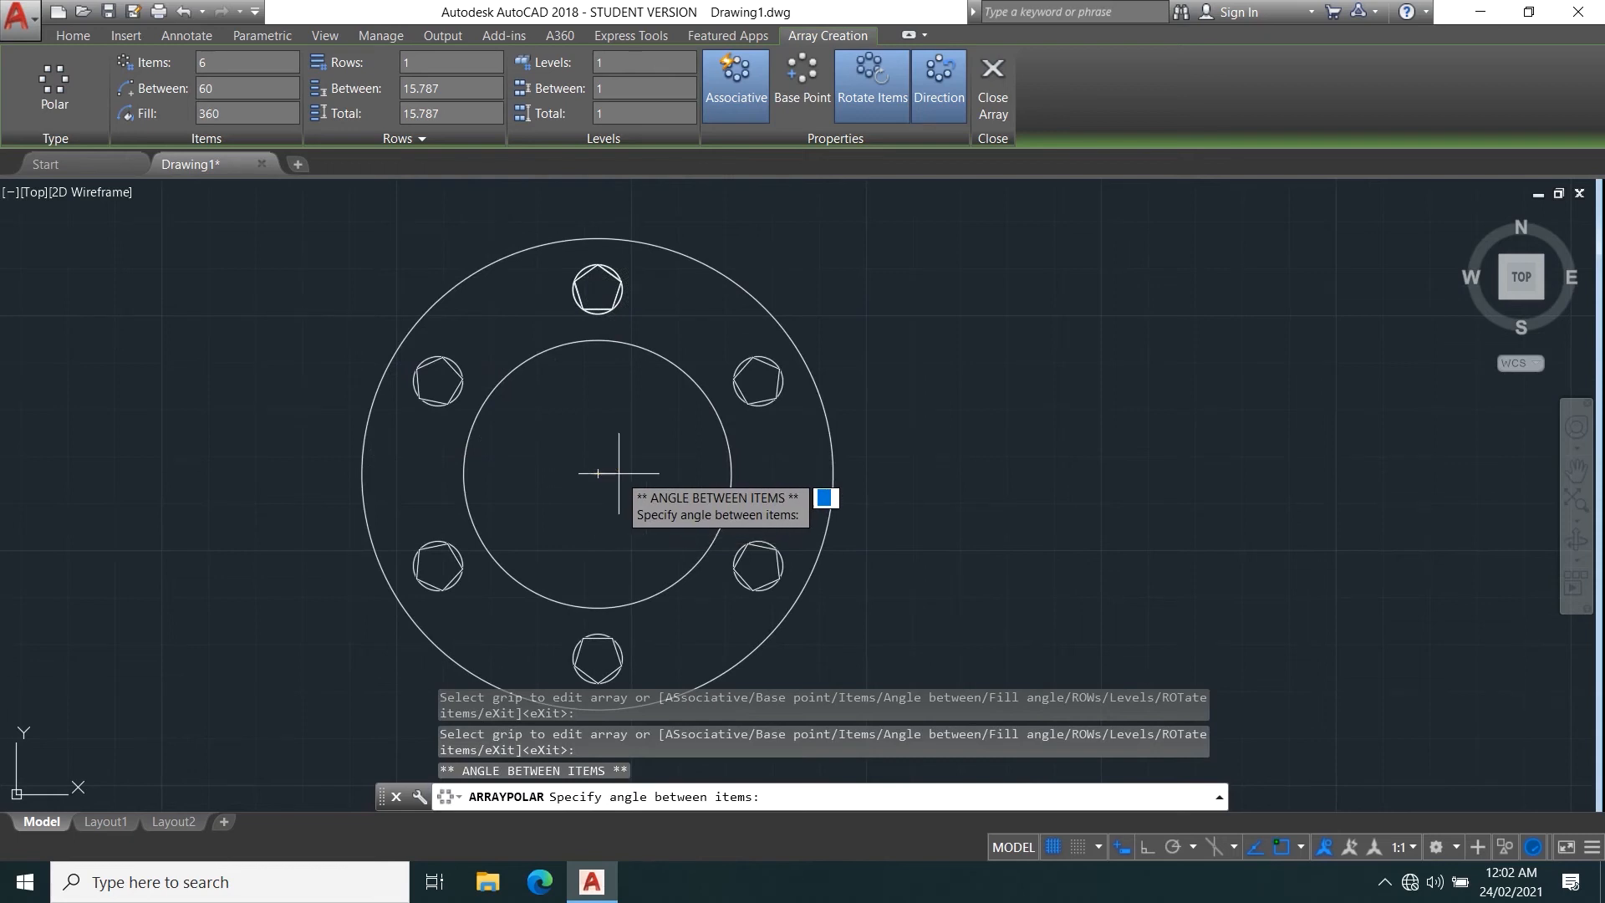
{"action": "left_click", "coordinate": [447, 363]}
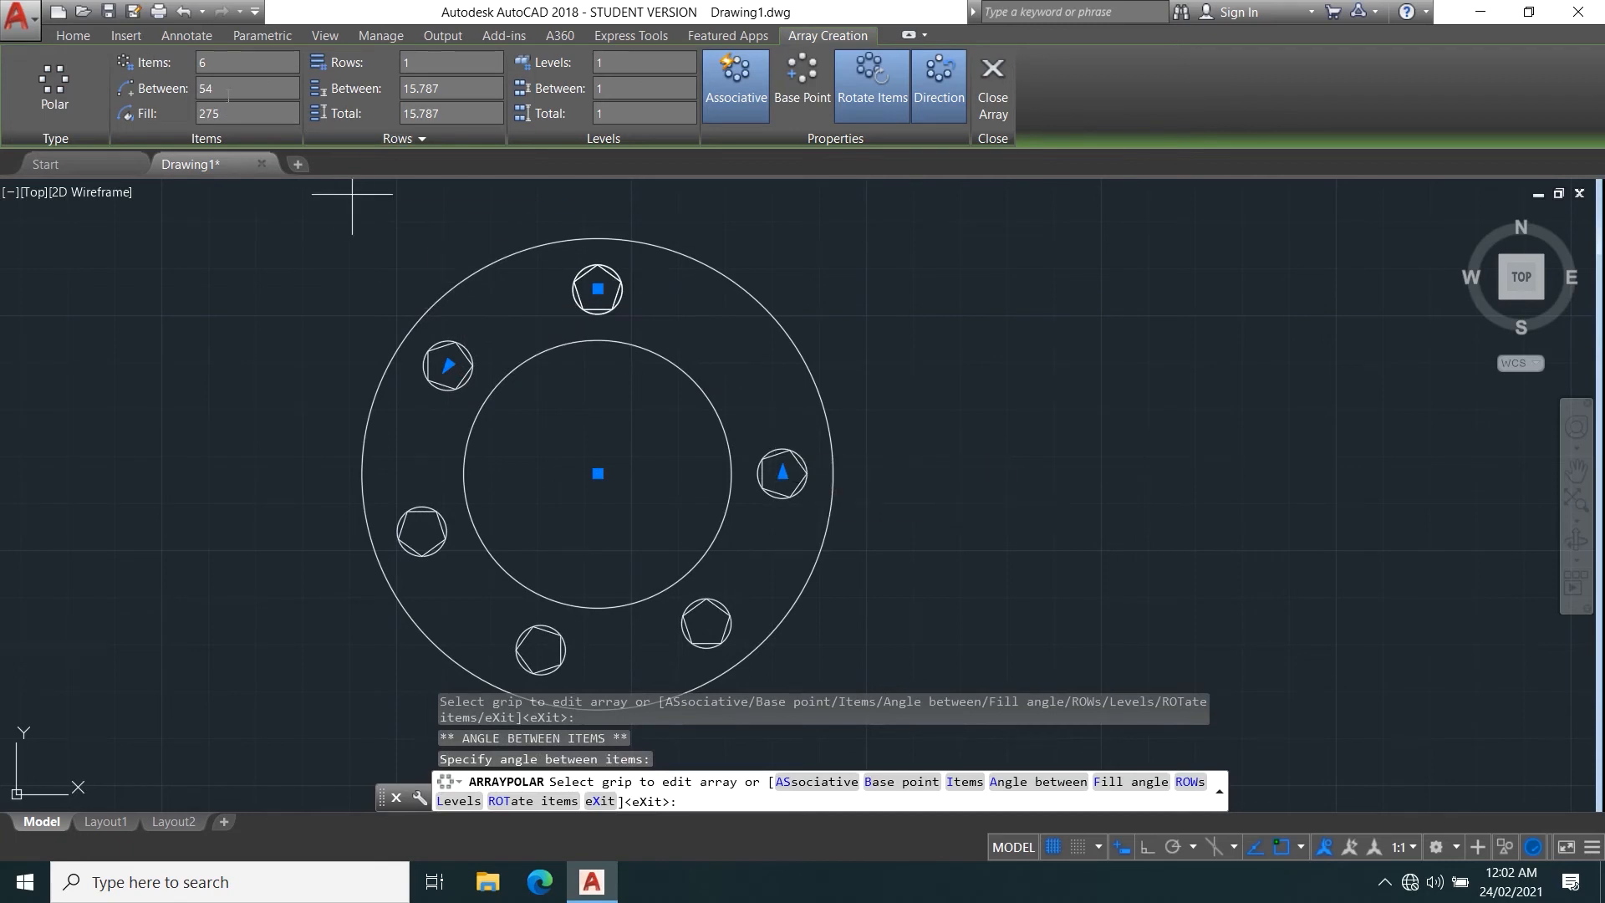
Set the polar array to 10 items over a 360-degree fill angle.
{"action": "type", "text": "10"}
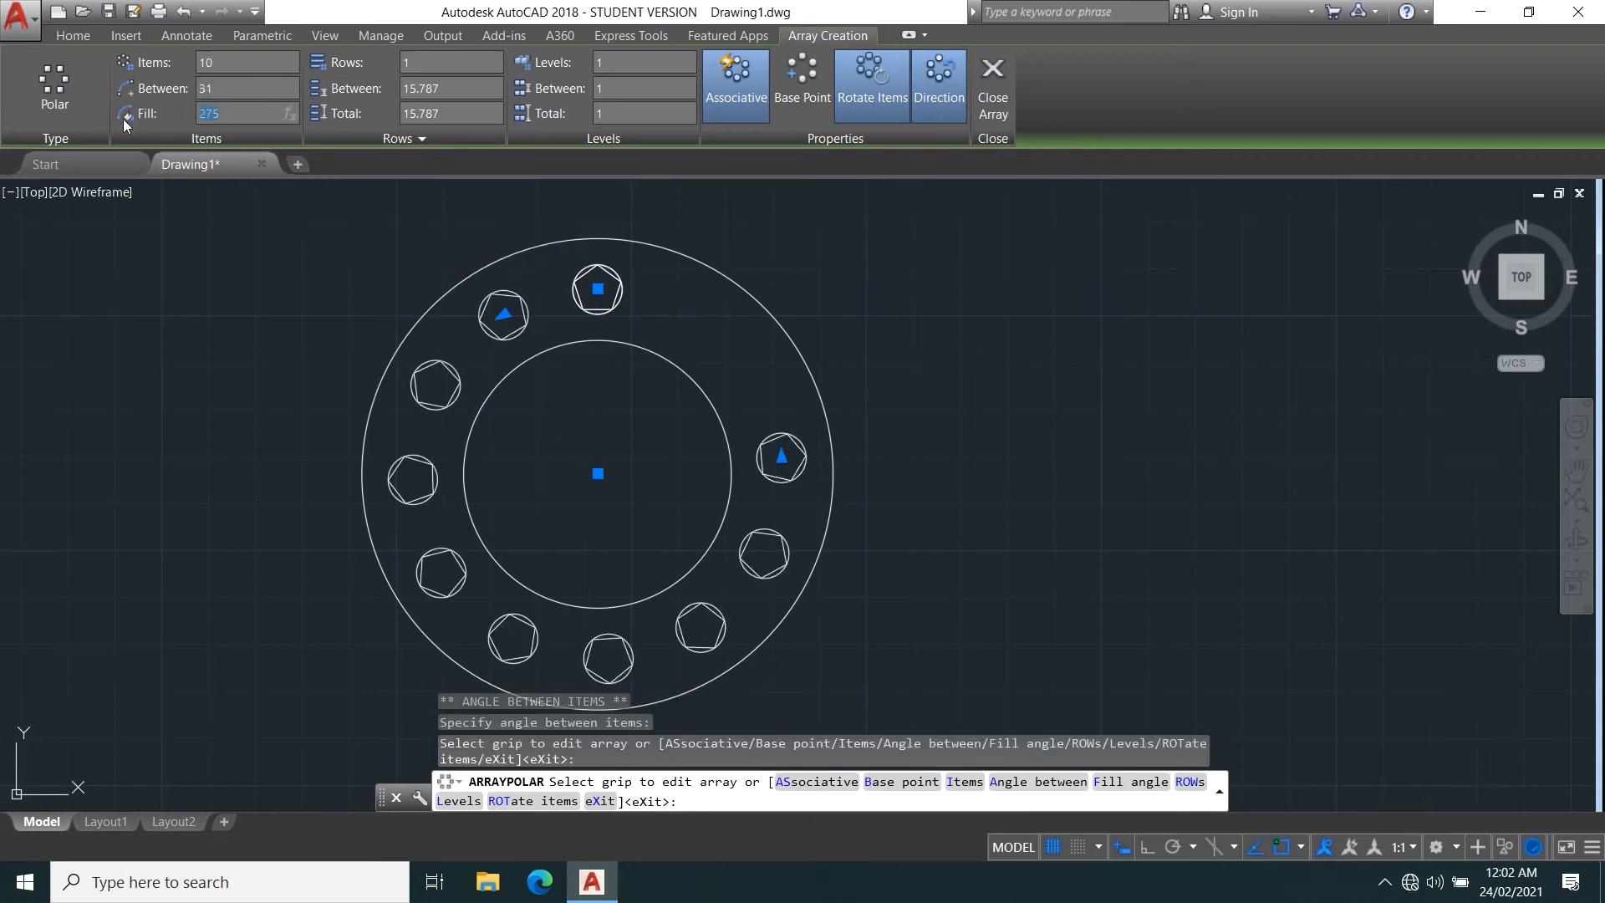
{"action": "type", "text": "360"}
{"action": "key", "text": "Return"}
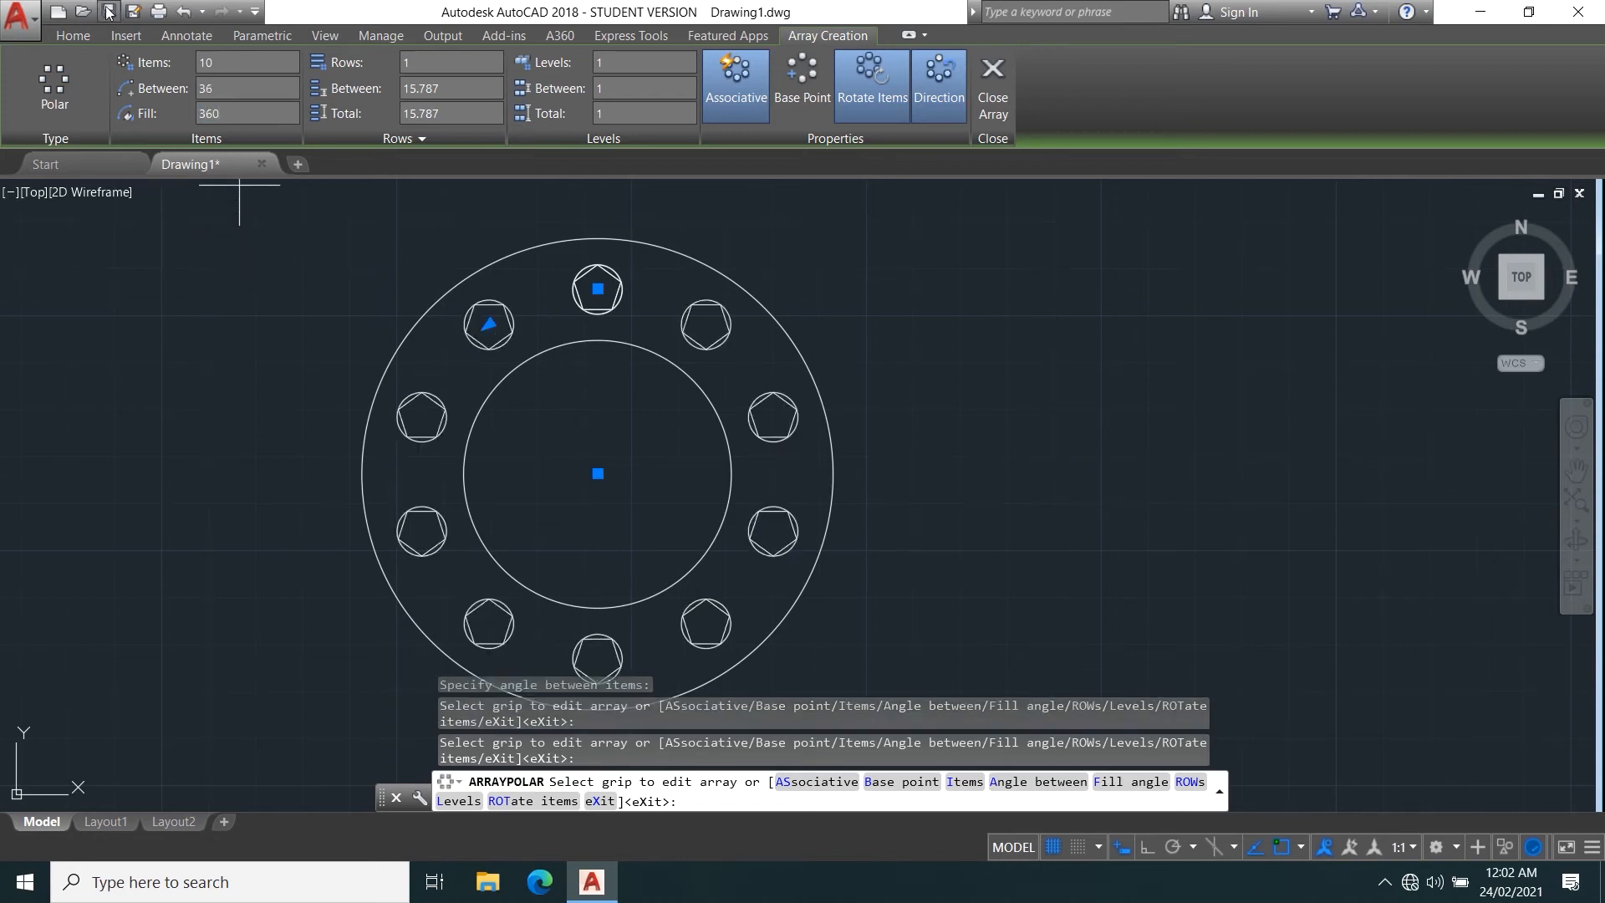
Set the polar array's number of levels to 2.
{"action": "scroll", "coordinate": [585, 351], "scroll_direction": "down", "scroll_amount": 3}
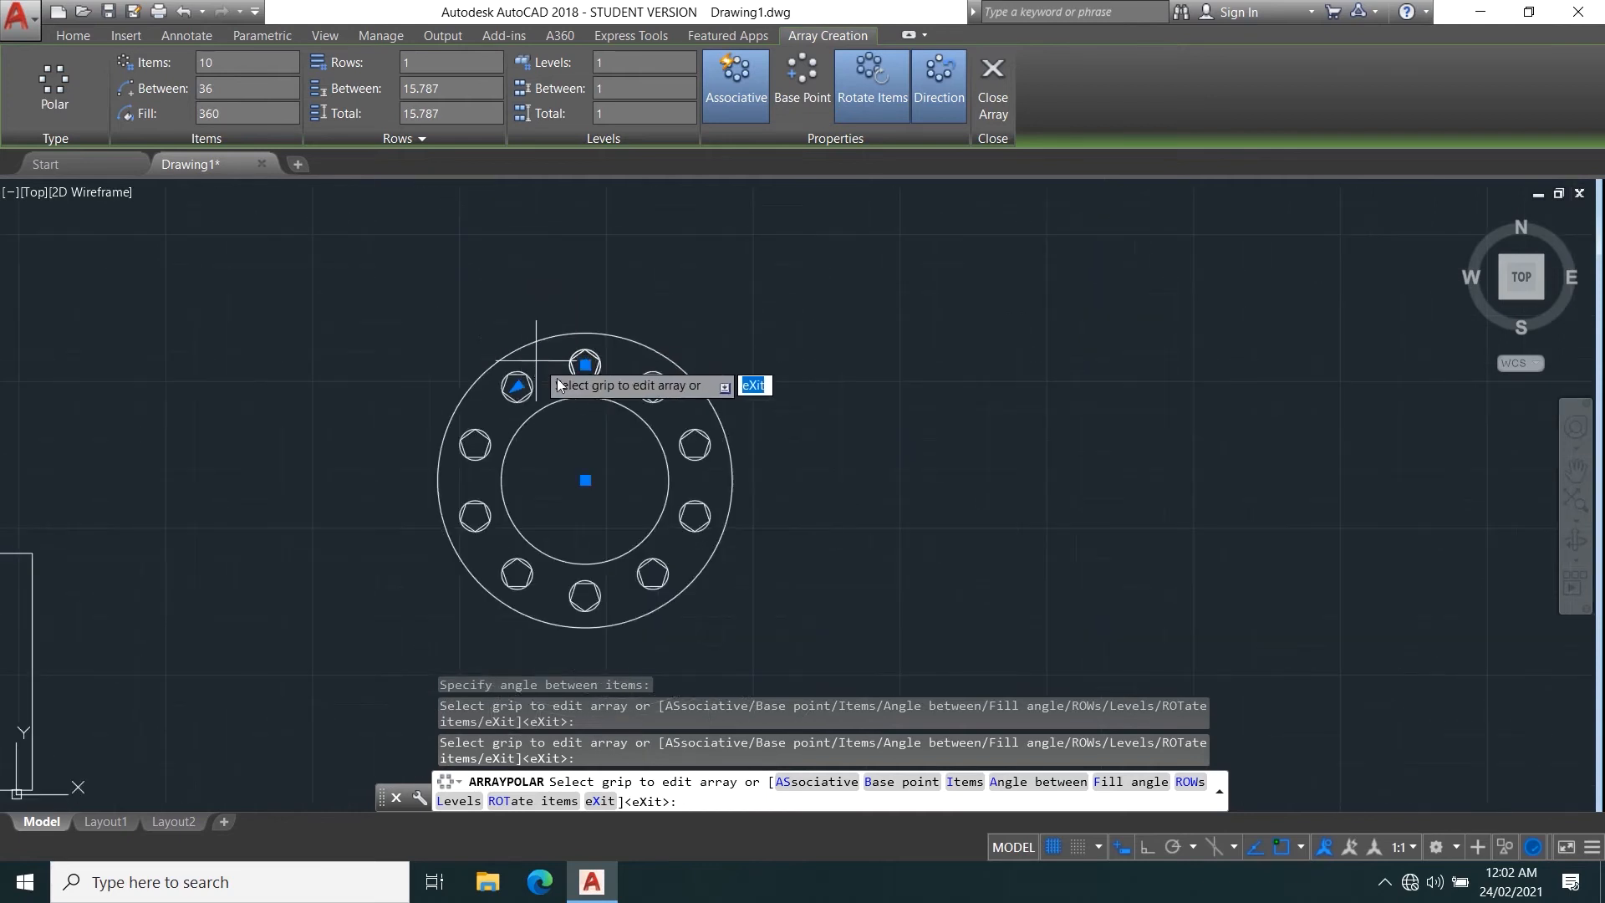
{"action": "scroll", "coordinate": [523, 335], "scroll_direction": "up", "scroll_amount": 2}
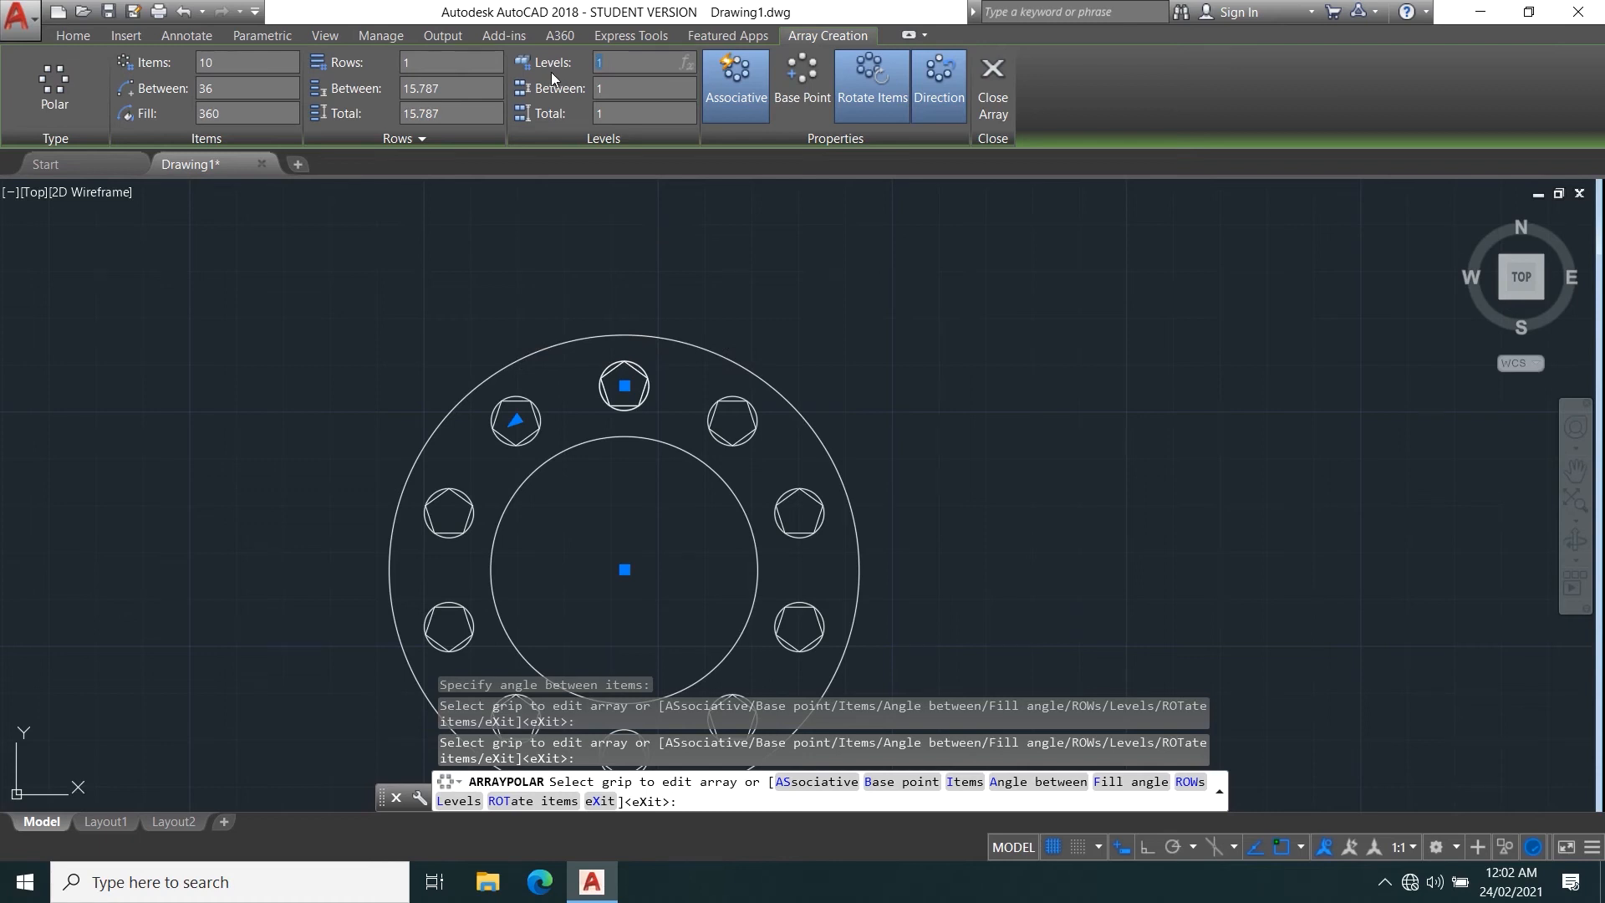
{"action": "type", "text": "2"}
{"action": "left_click", "coordinate": [660, 393]}
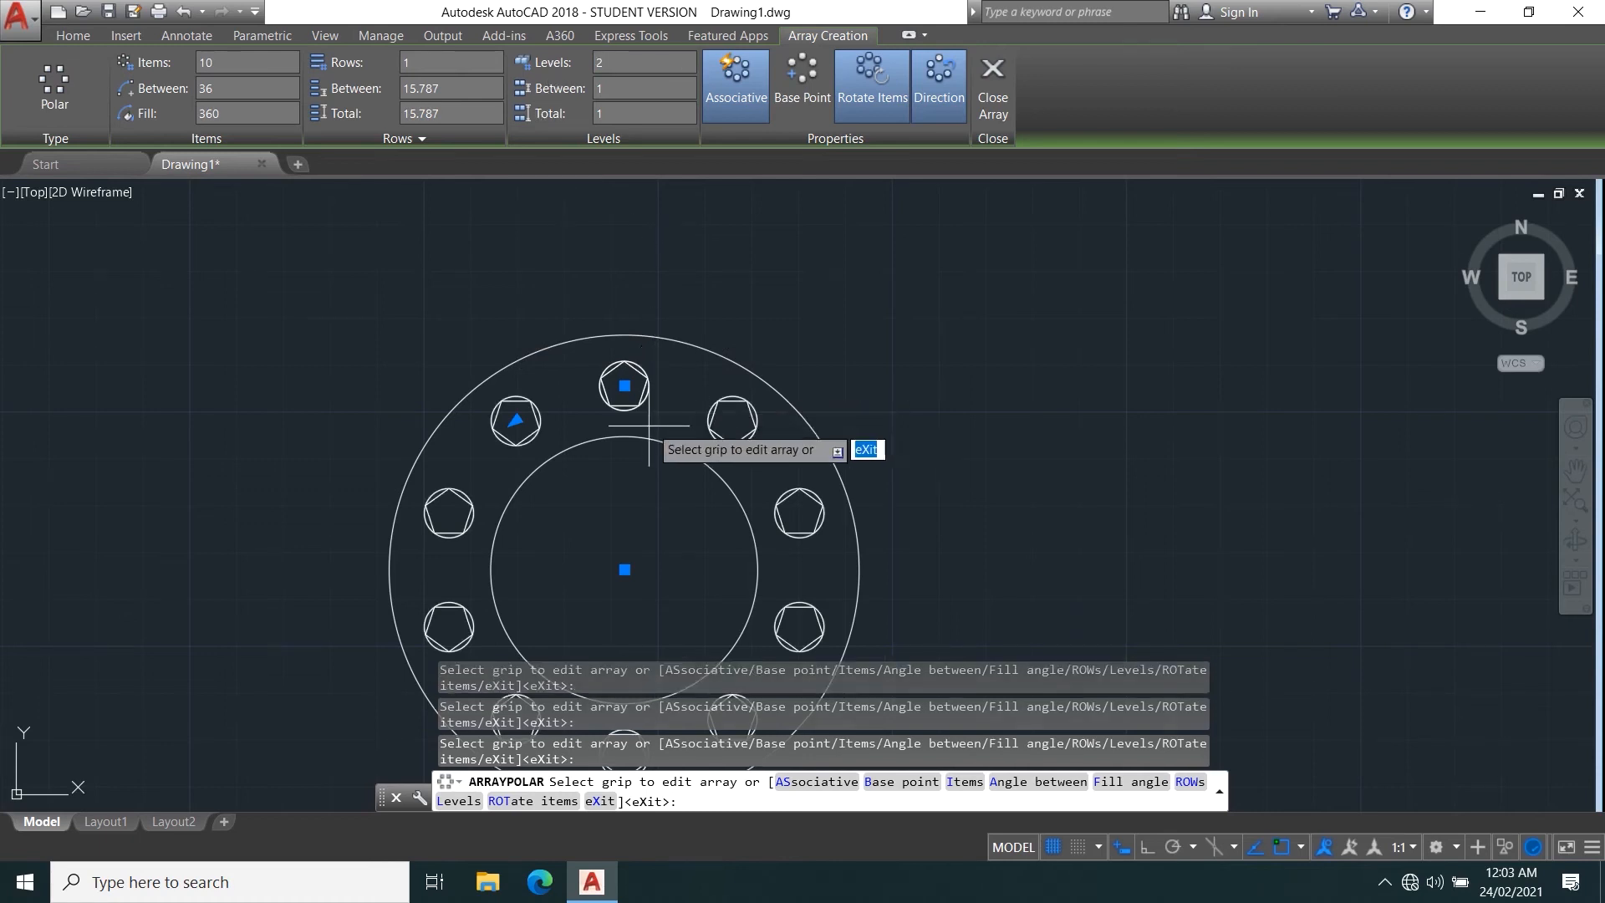
Stretch the polar array's radius straight upward so the items lie outside the large circle.
{"action": "left_click", "coordinate": [625, 385]}
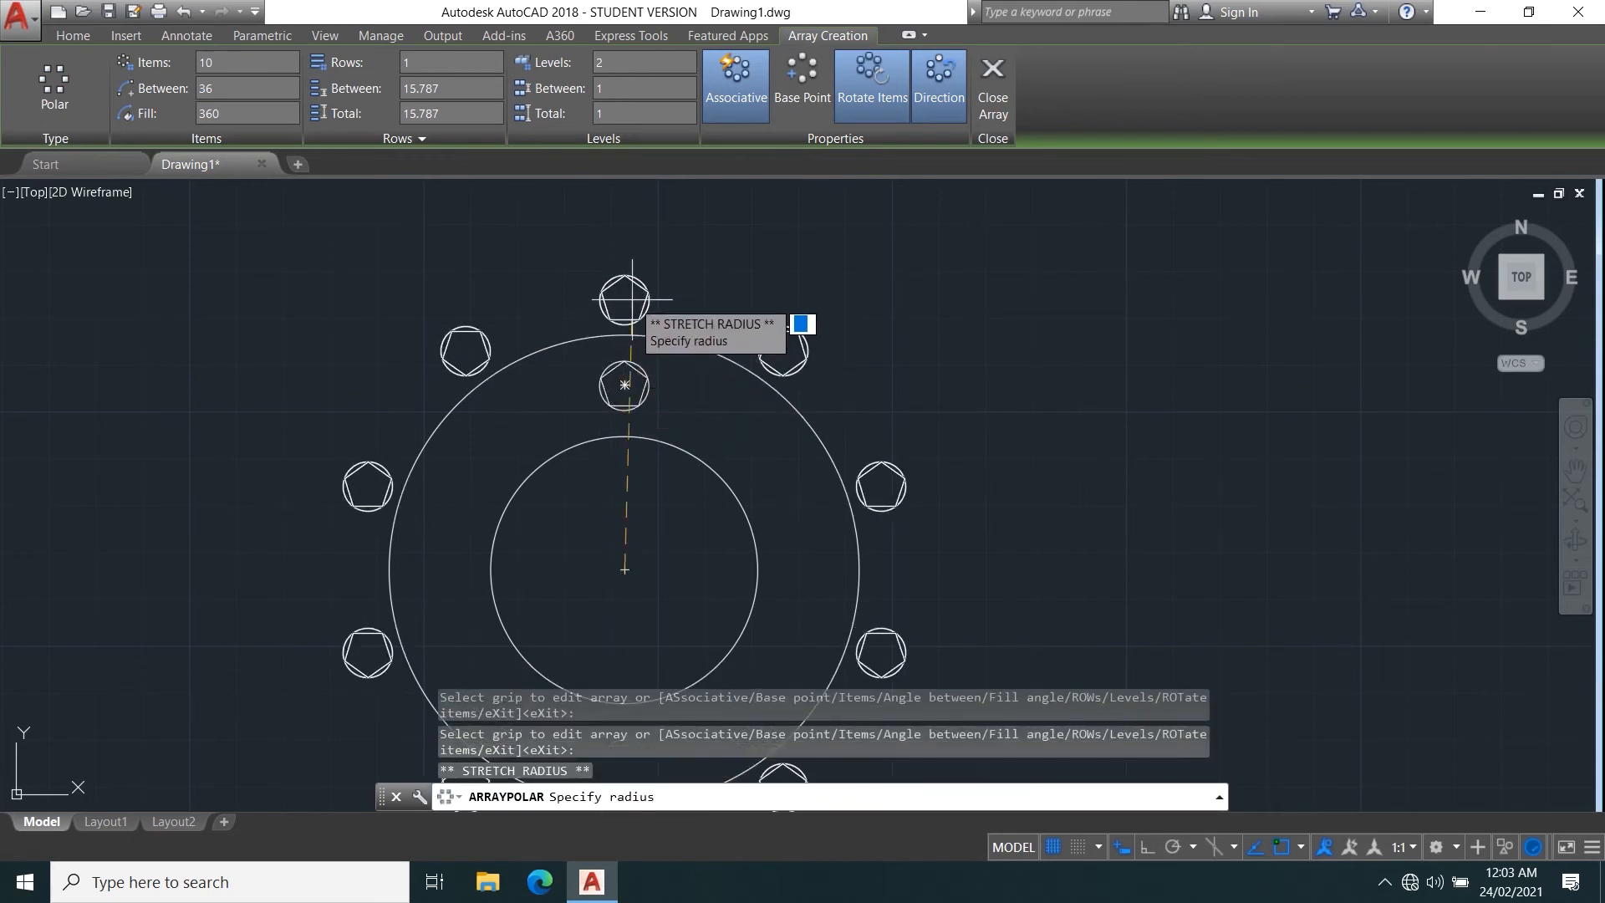
{"action": "left_click", "coordinate": [623, 272]}
{"action": "scroll", "coordinate": [647, 298], "scroll_direction": "down", "scroll_amount": 4}
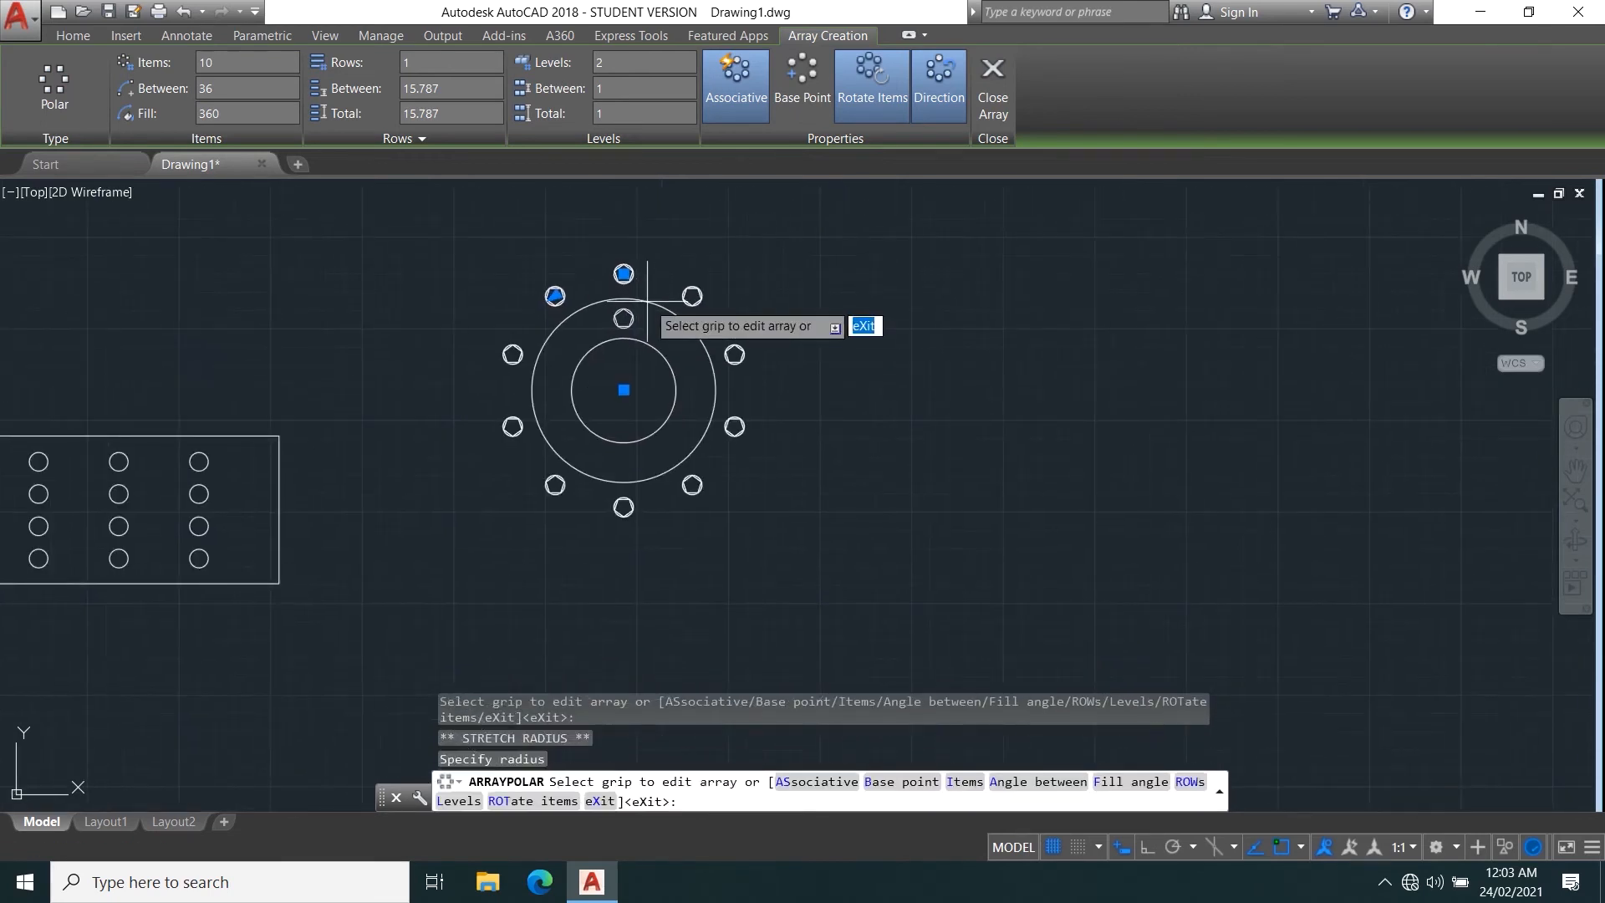
{"action": "scroll", "coordinate": [648, 298], "scroll_direction": "up", "scroll_amount": 4}
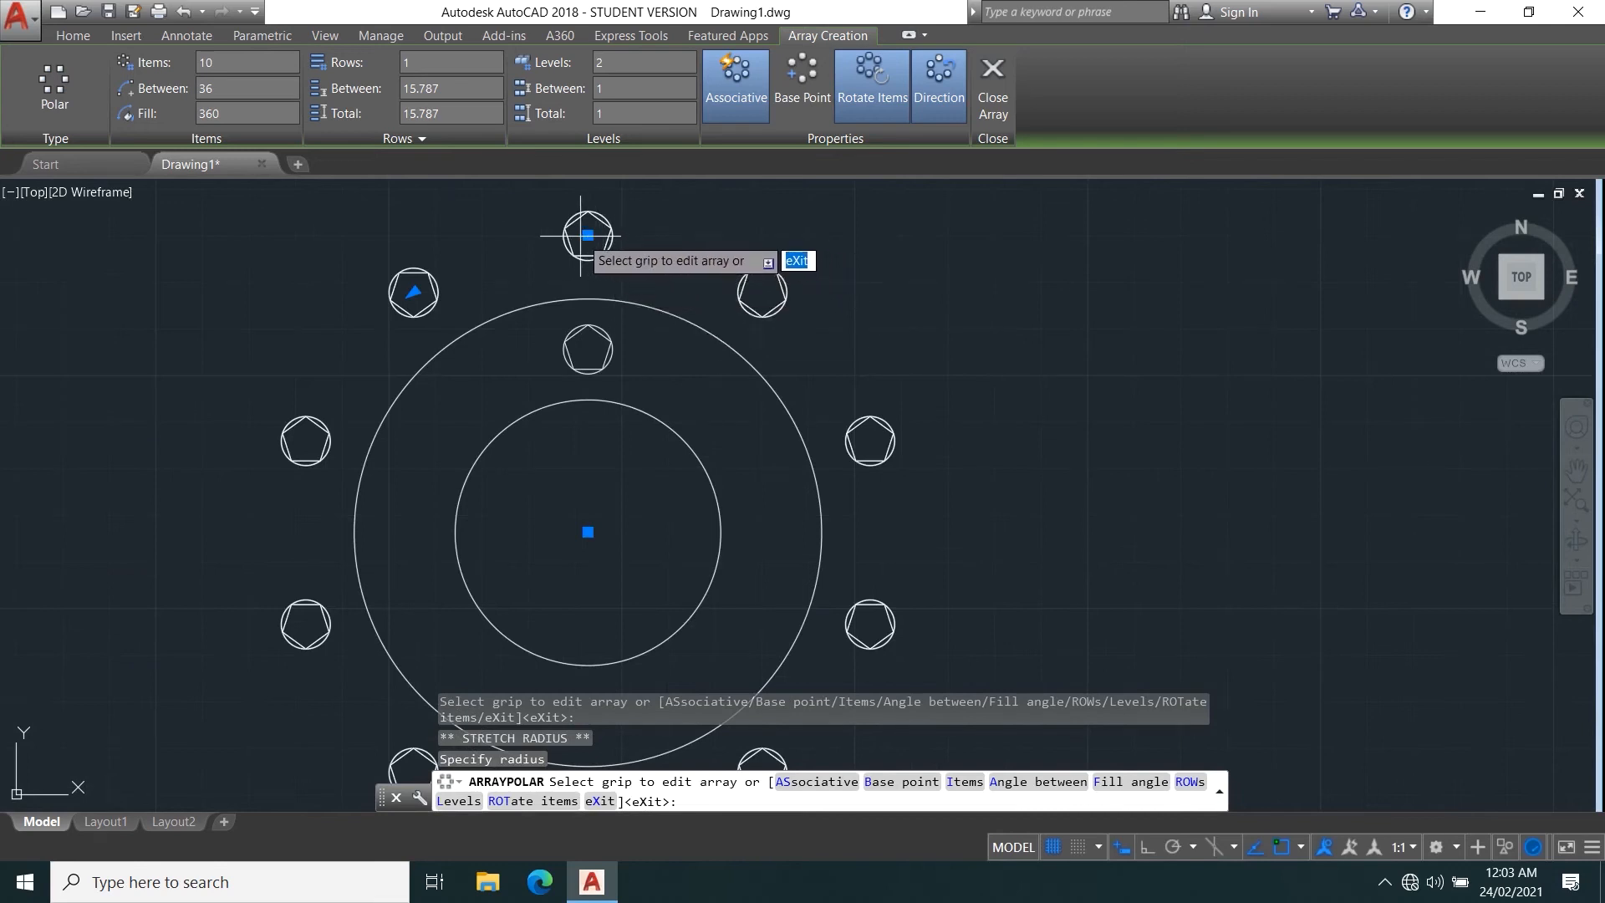
Stretch the polar array's radius slightly farther outward, straight above the ring's centre, and finish editing the array.
{"action": "scroll", "coordinate": [588, 236], "scroll_direction": "down", "scroll_amount": 2}
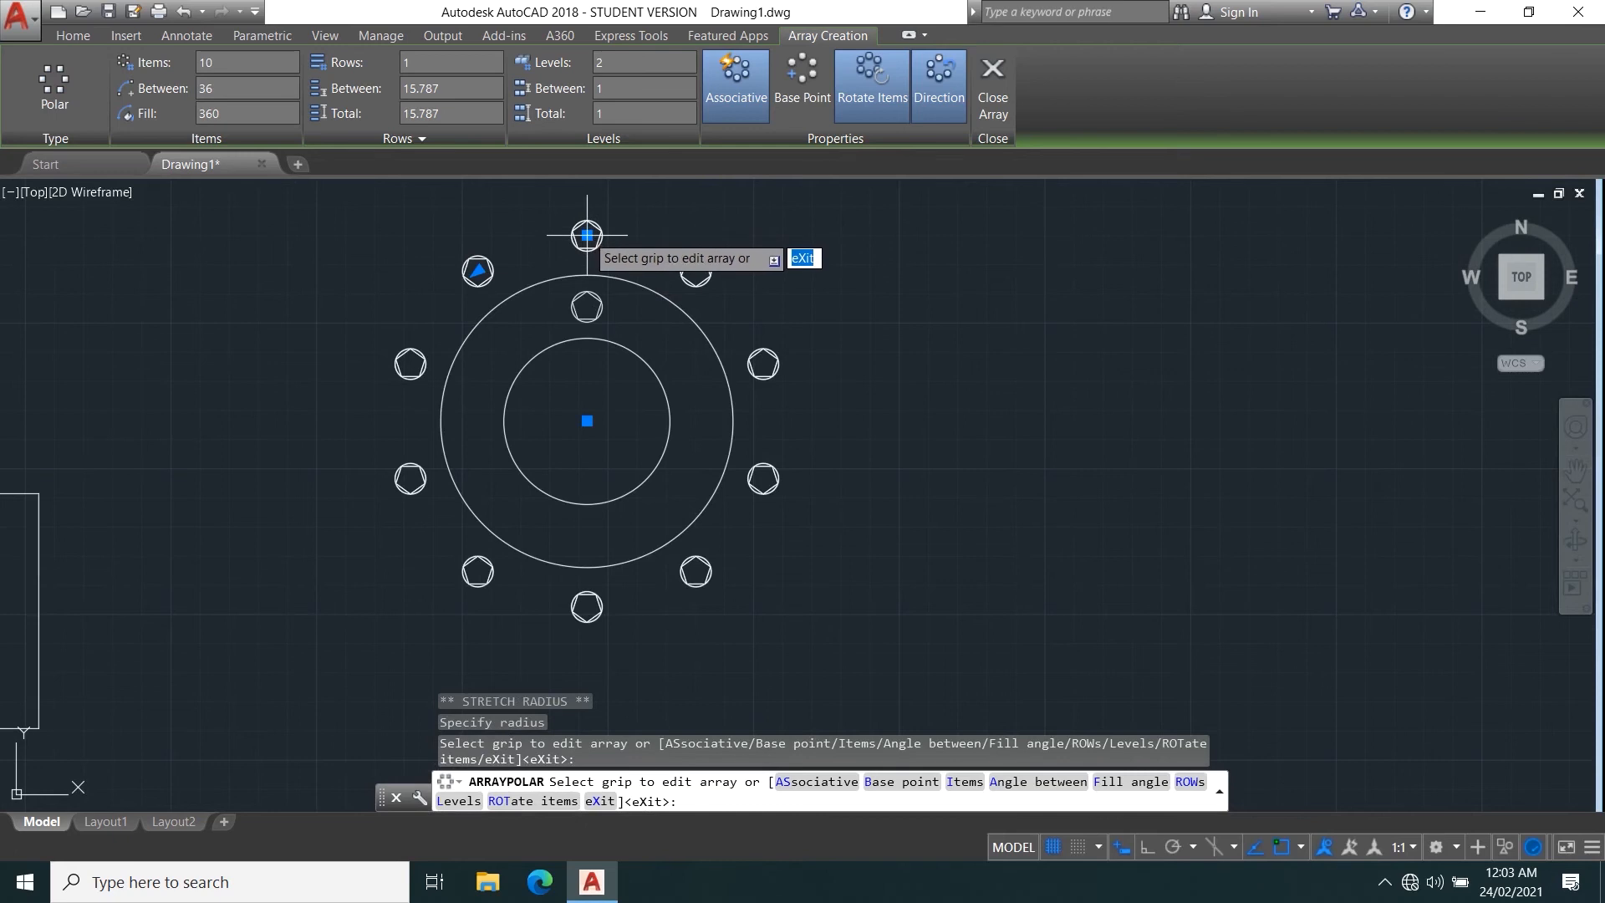
{"action": "left_click", "coordinate": [587, 236]}
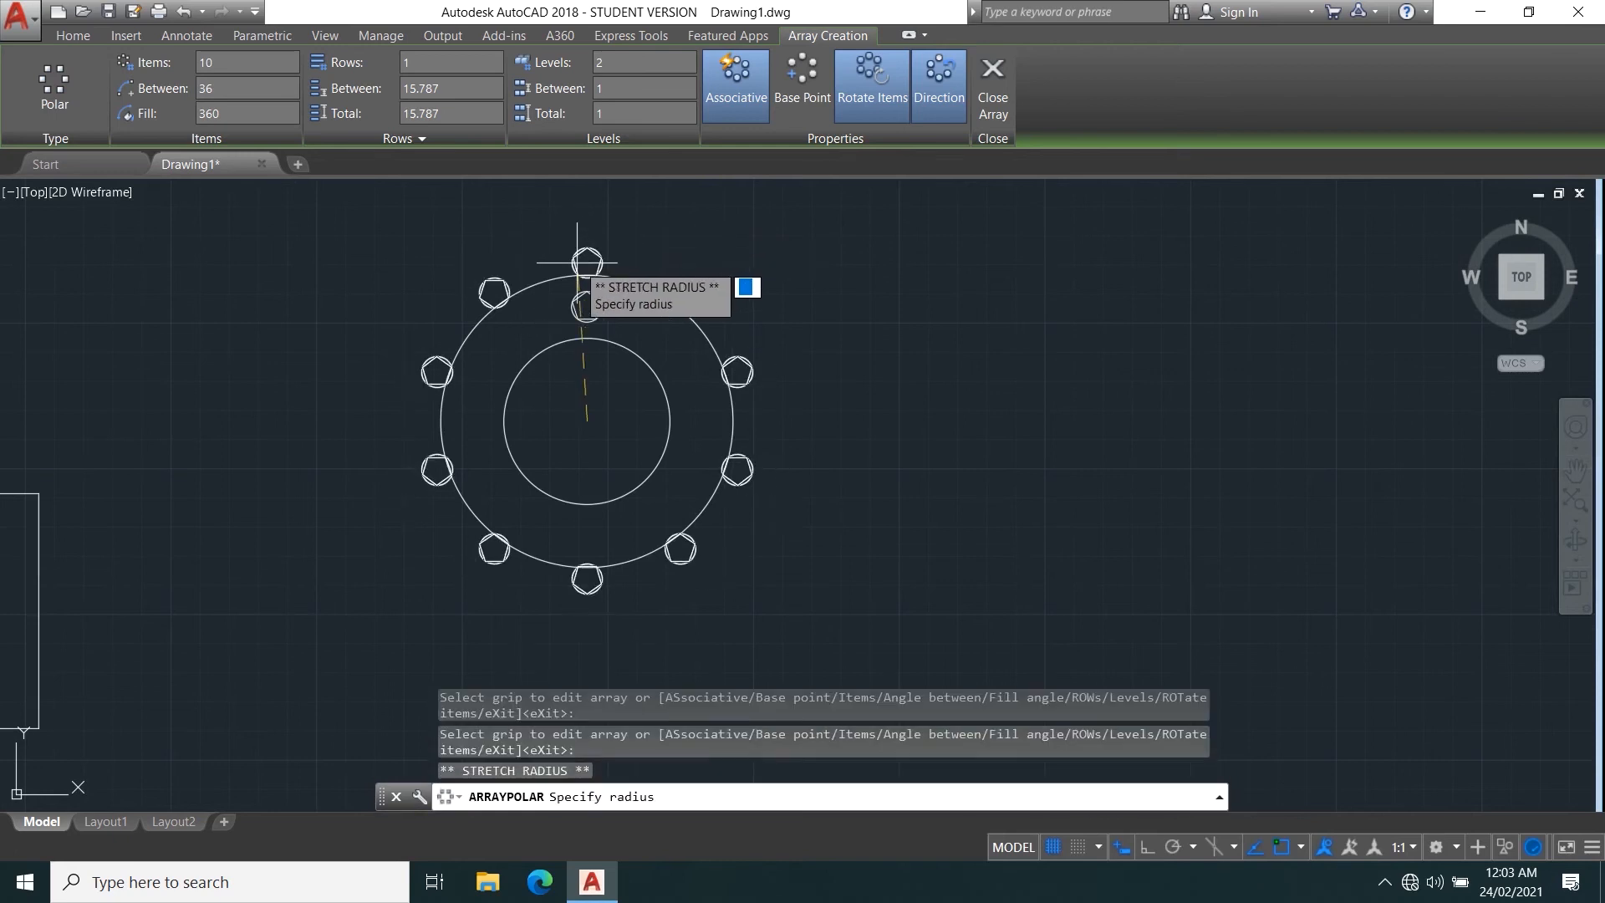
{"action": "left_click", "coordinate": [586, 220]}
{"action": "middle_click_drag", "start_coordinate": [598, 235], "coordinate": [582, 348]}
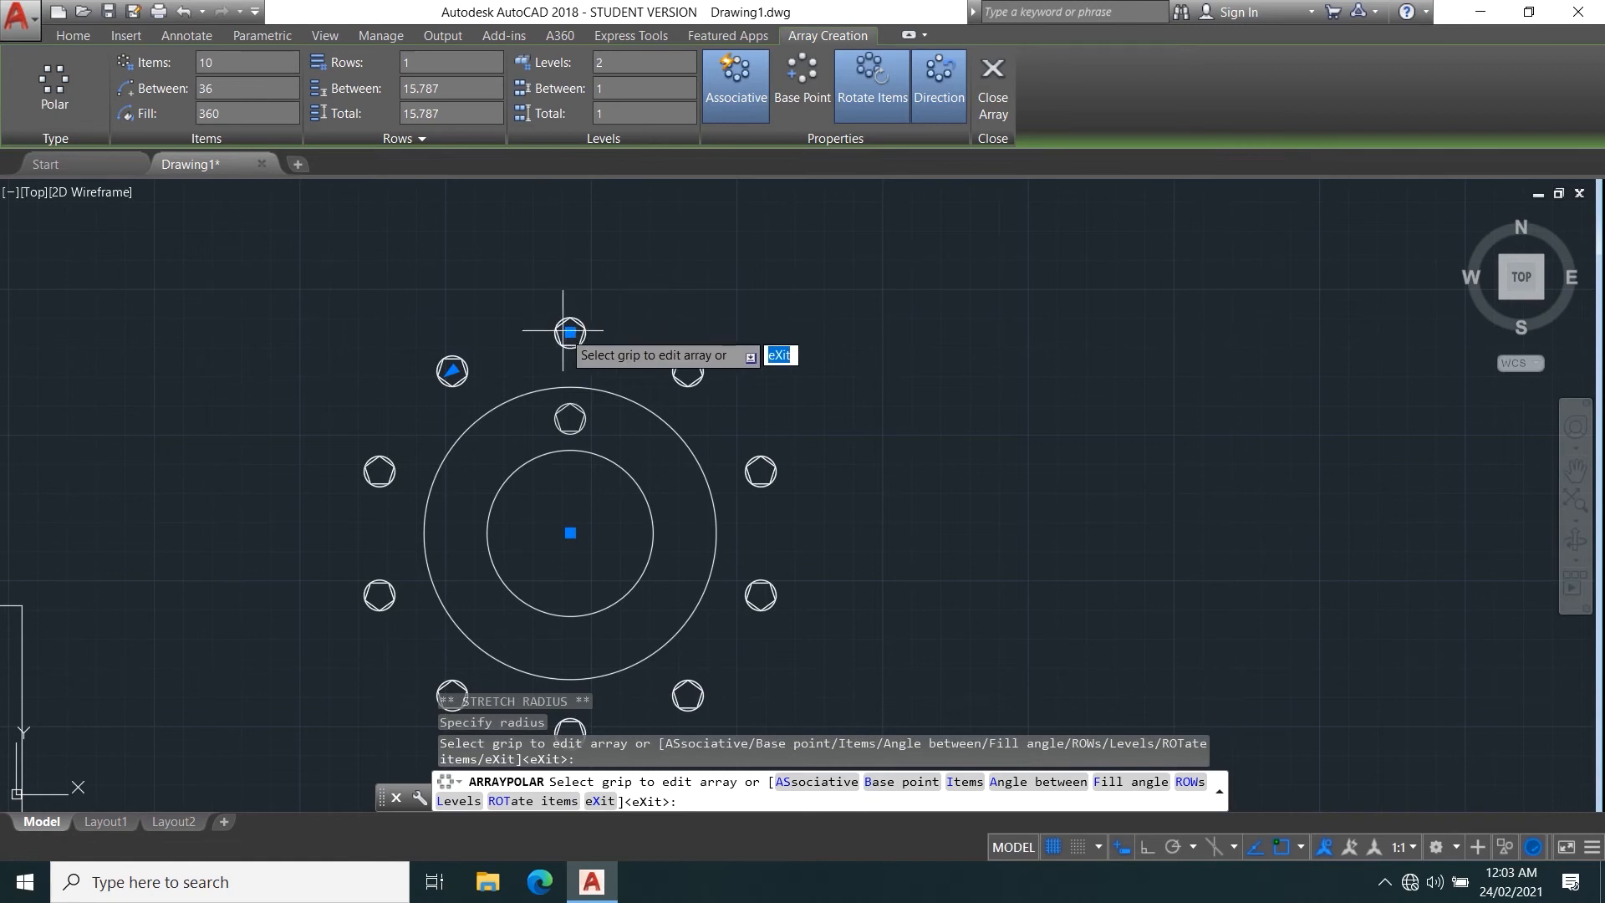
{"action": "left_click", "coordinate": [563, 330]}
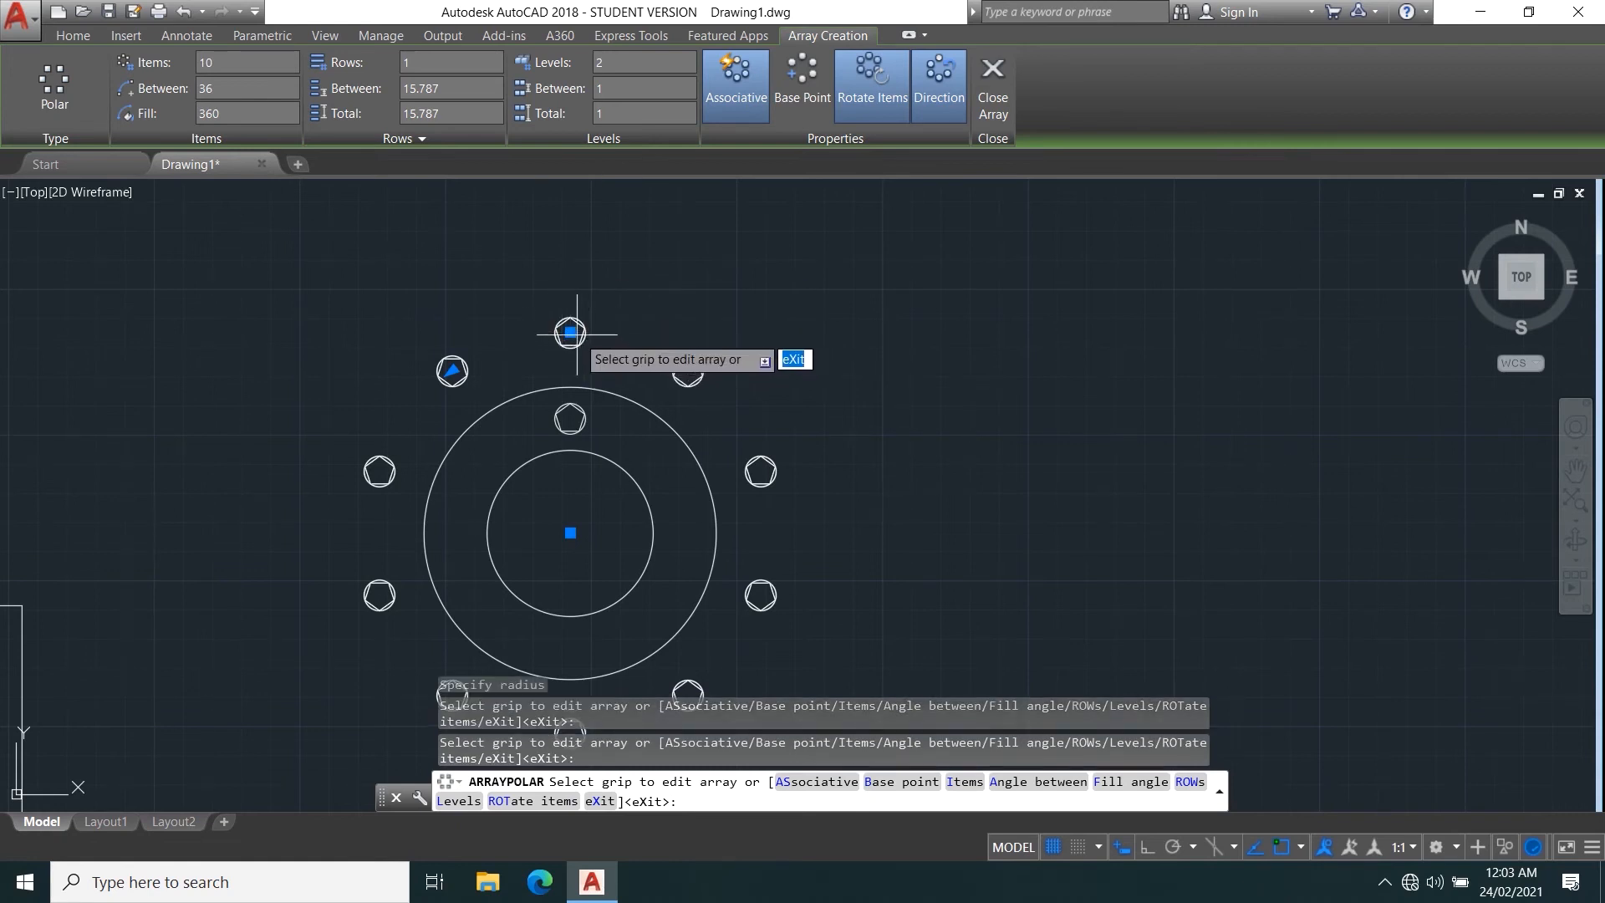
{"action": "left_click", "coordinate": [574, 334]}
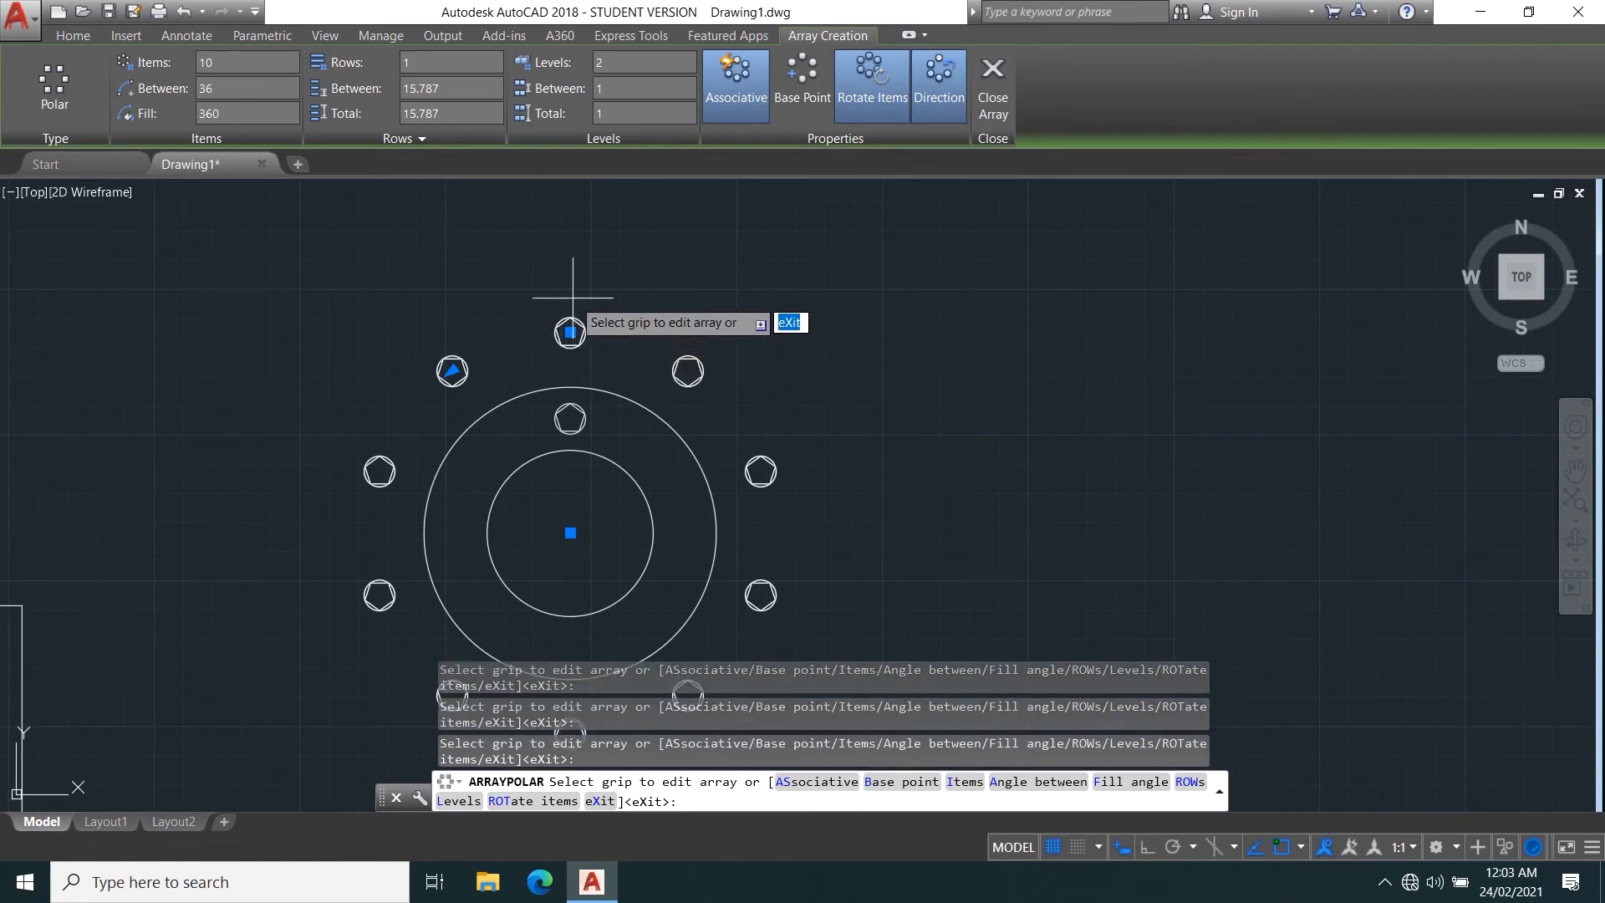
{"action": "scroll", "coordinate": [484, 436], "scroll_direction": "down", "scroll_amount": 2}
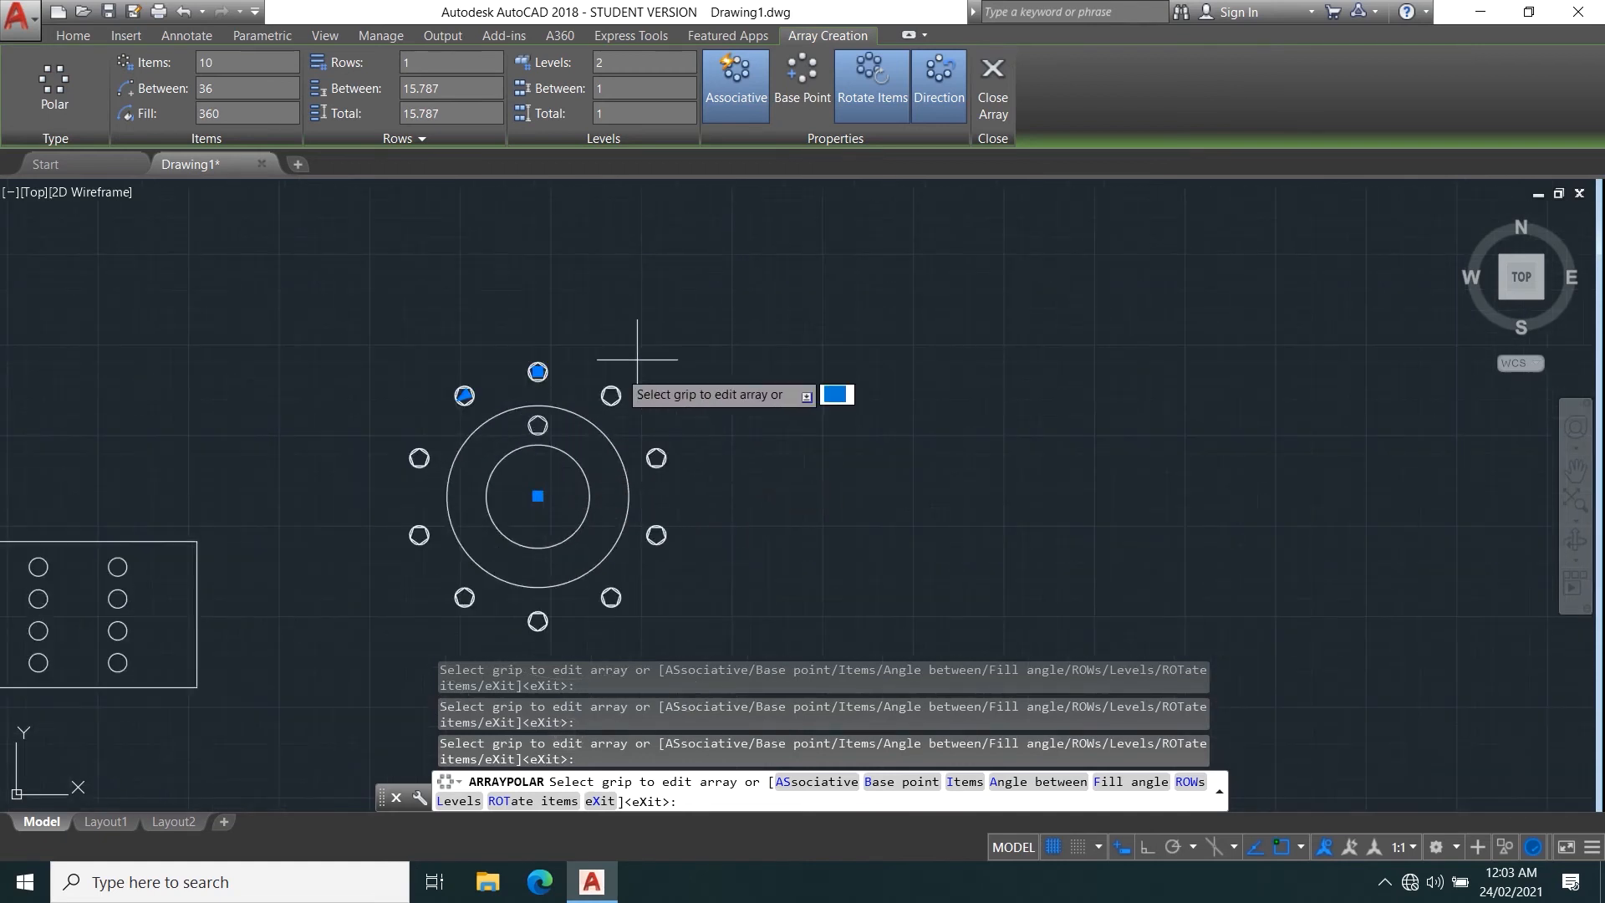
{"action": "key", "text": "Escape"}
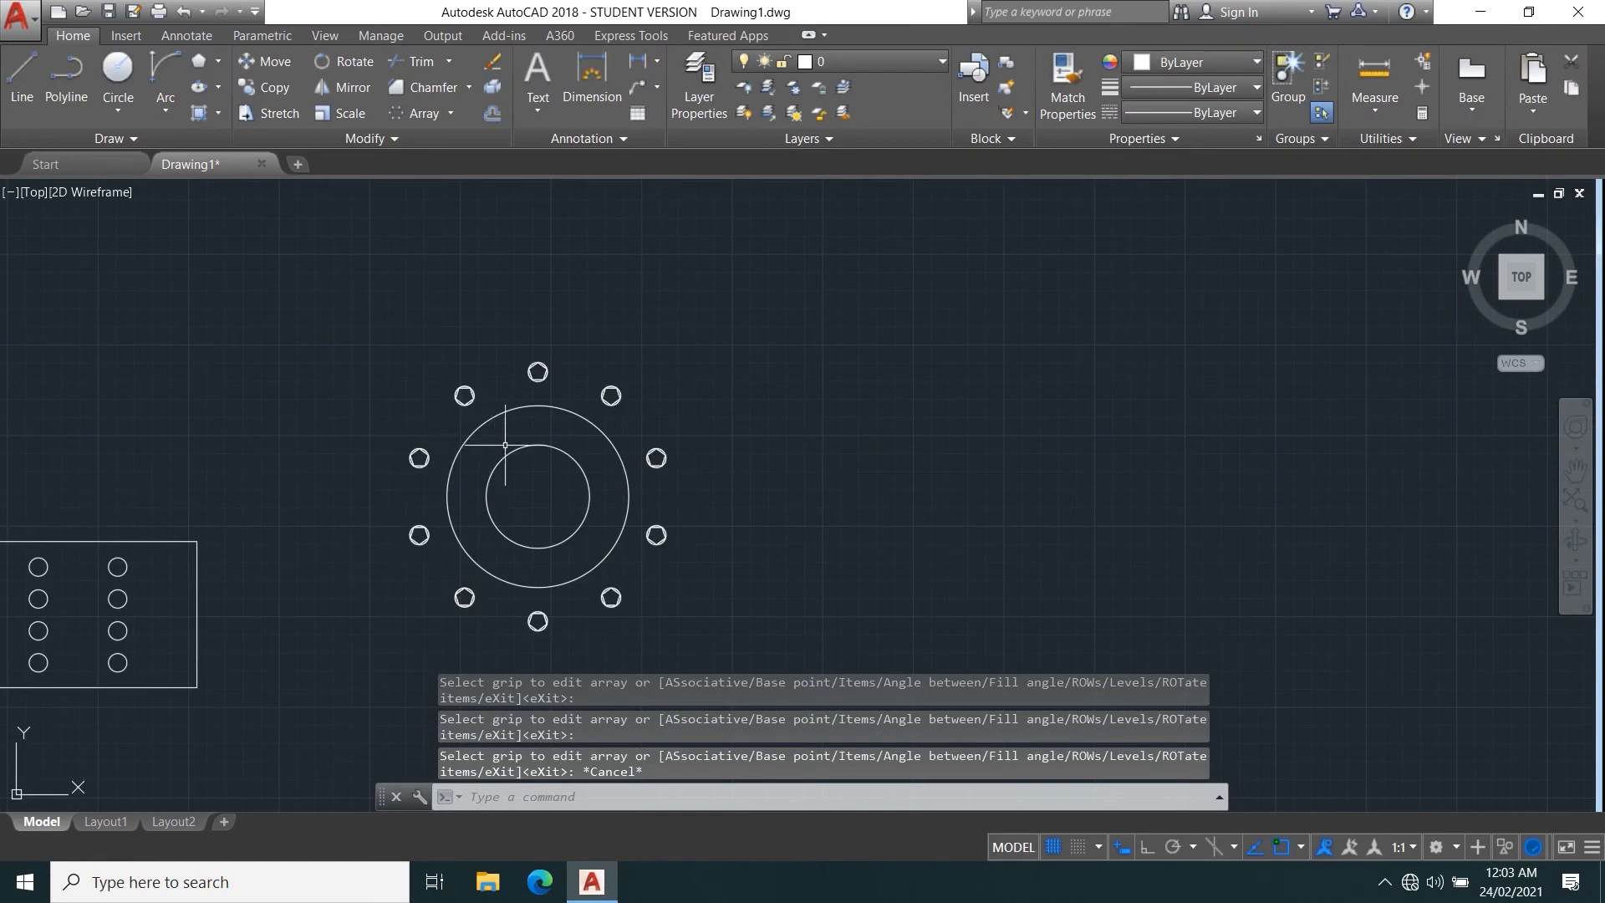
{"action": "scroll", "coordinate": [512, 448], "scroll_direction": "up", "scroll_amount": 2}
{"action": "scroll", "coordinate": [531, 423], "scroll_direction": "down", "scroll_amount": 1}
{"action": "scroll", "coordinate": [494, 552], "scroll_direction": "down", "scroll_amount": 2}
{"action": "scroll", "coordinate": [510, 467], "scroll_direction": "up", "scroll_amount": 2}
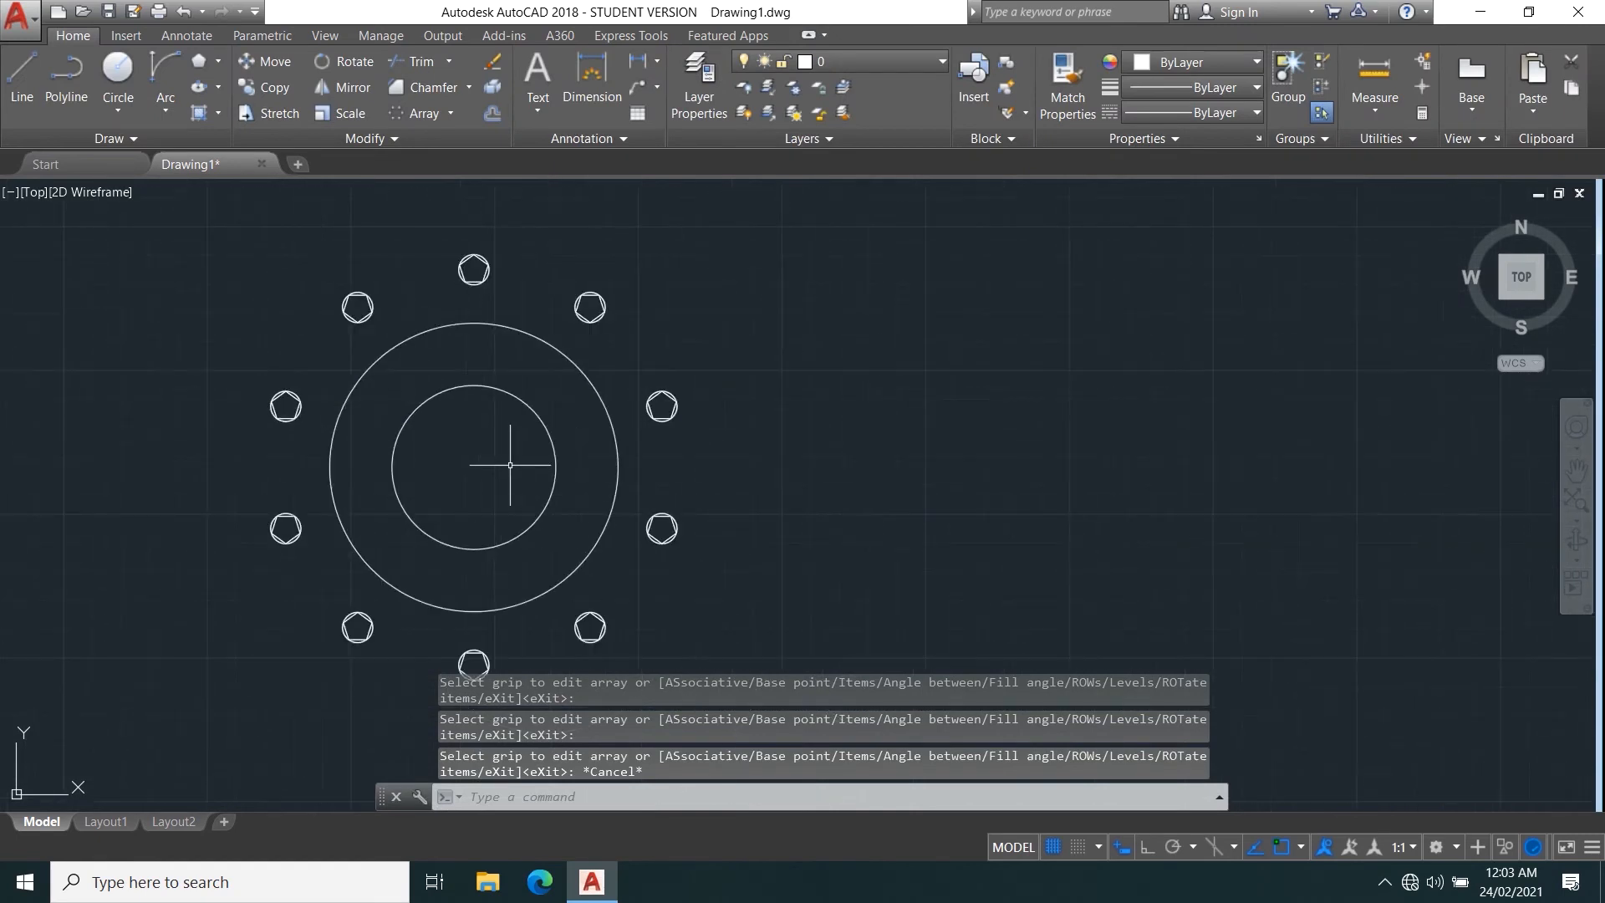
{"action": "scroll", "coordinate": [512, 462], "scroll_direction": "down", "scroll_amount": 2}
{"action": "scroll", "coordinate": [501, 452], "scroll_direction": "up", "scroll_amount": 2}
{"action": "middle_click_drag", "start_coordinate": [513, 426], "coordinate": [408, 441]}
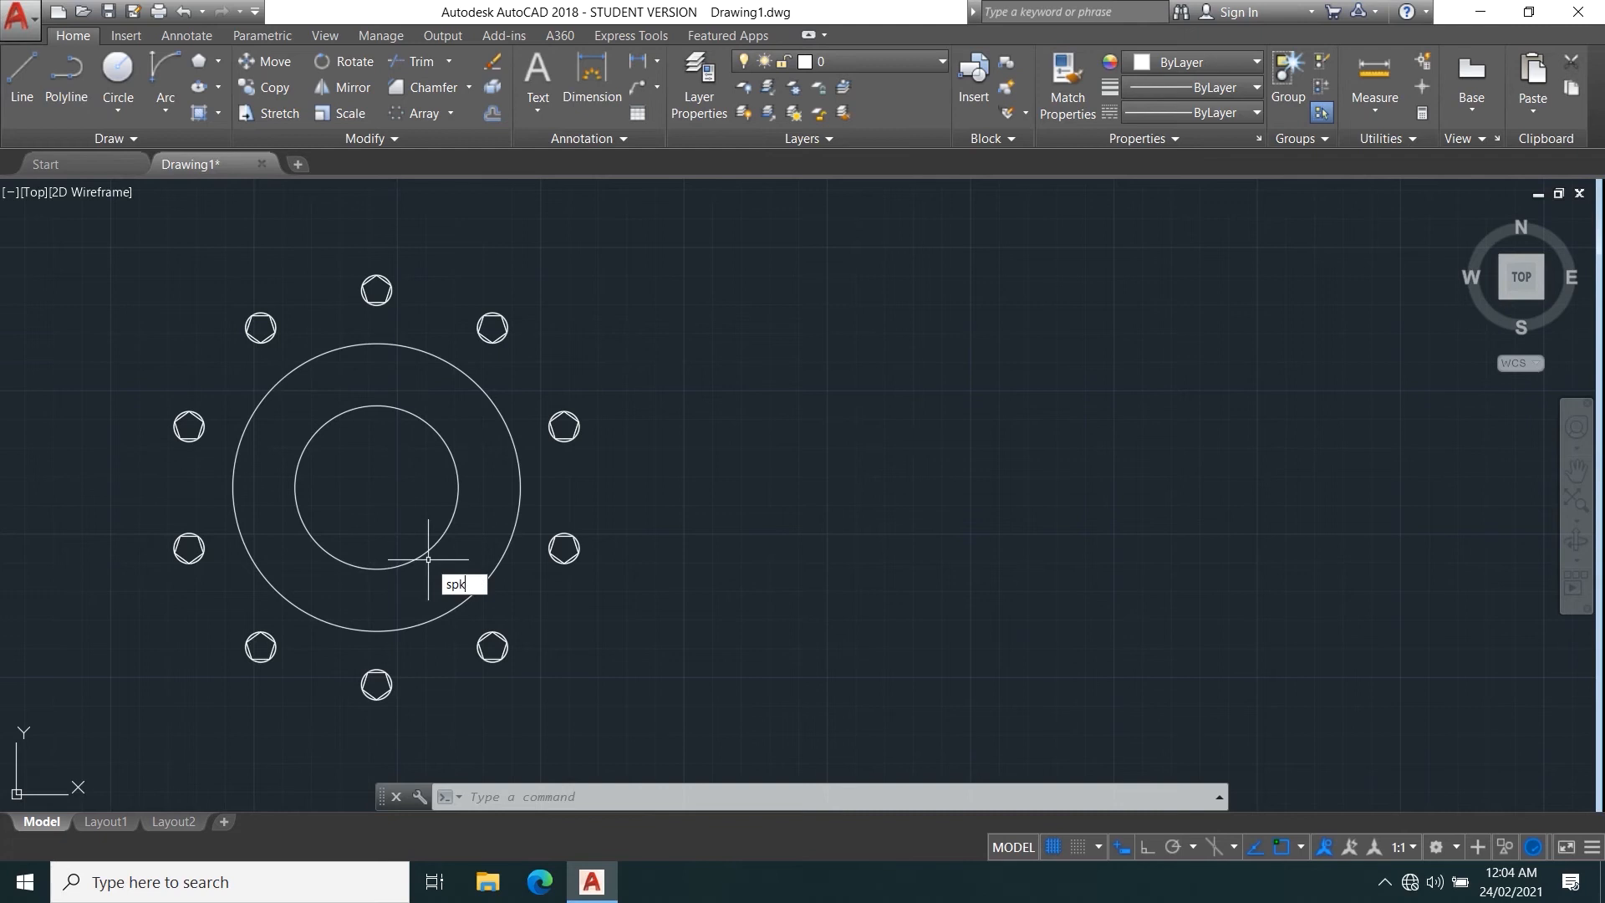
{"action": "key", "text": "BackSpace"}
{"action": "type", "text": "l"}
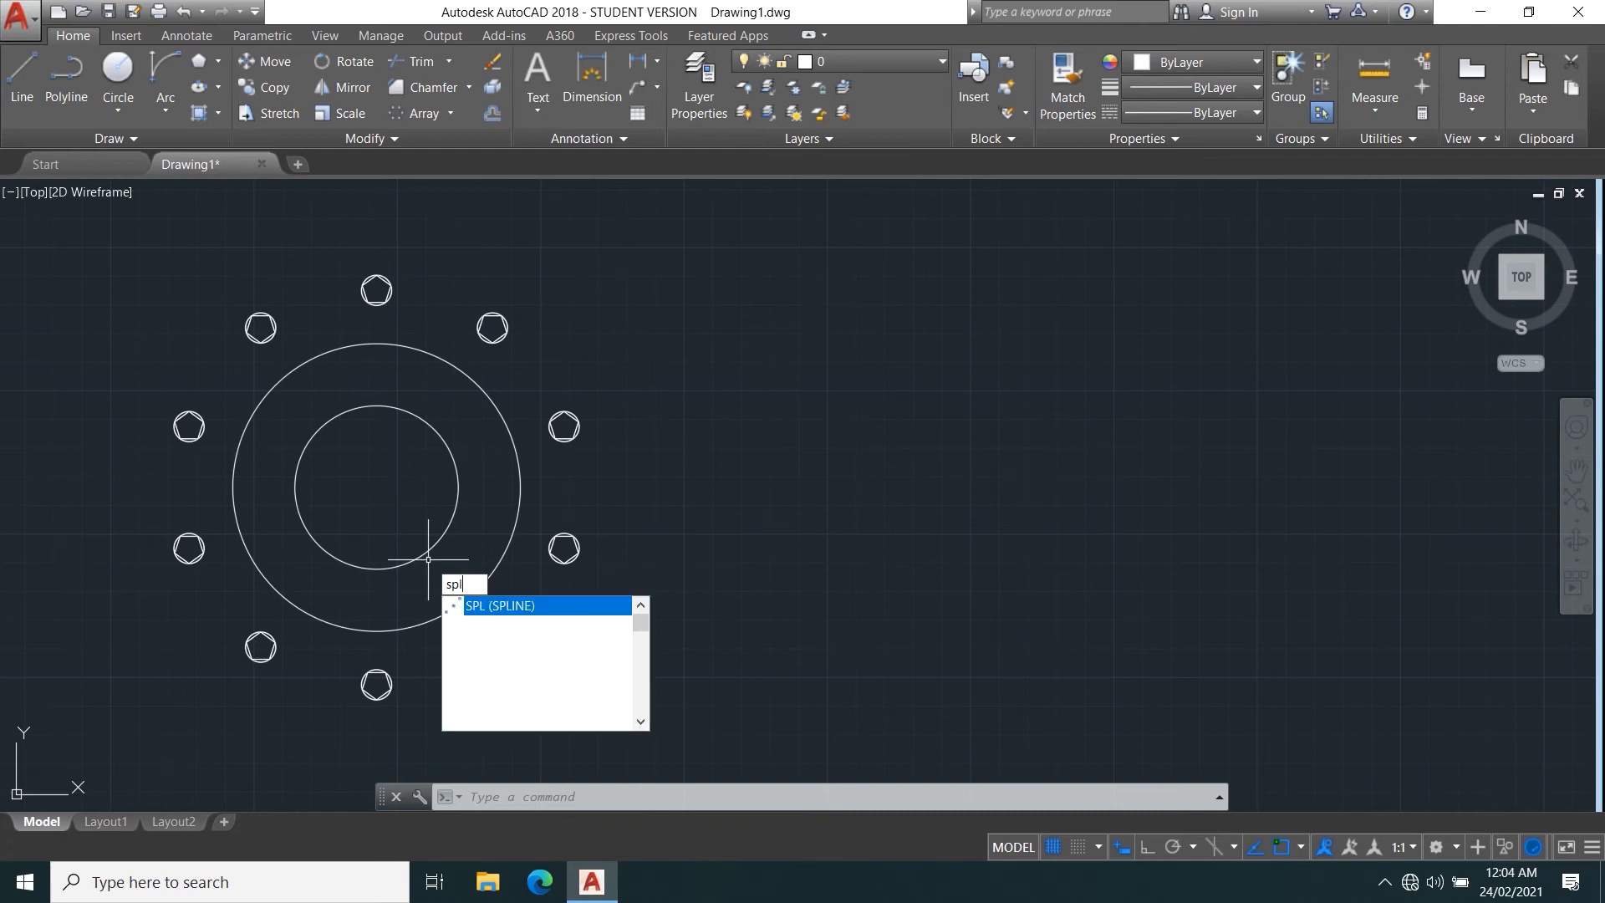
{"action": "key", "text": "Escape"}
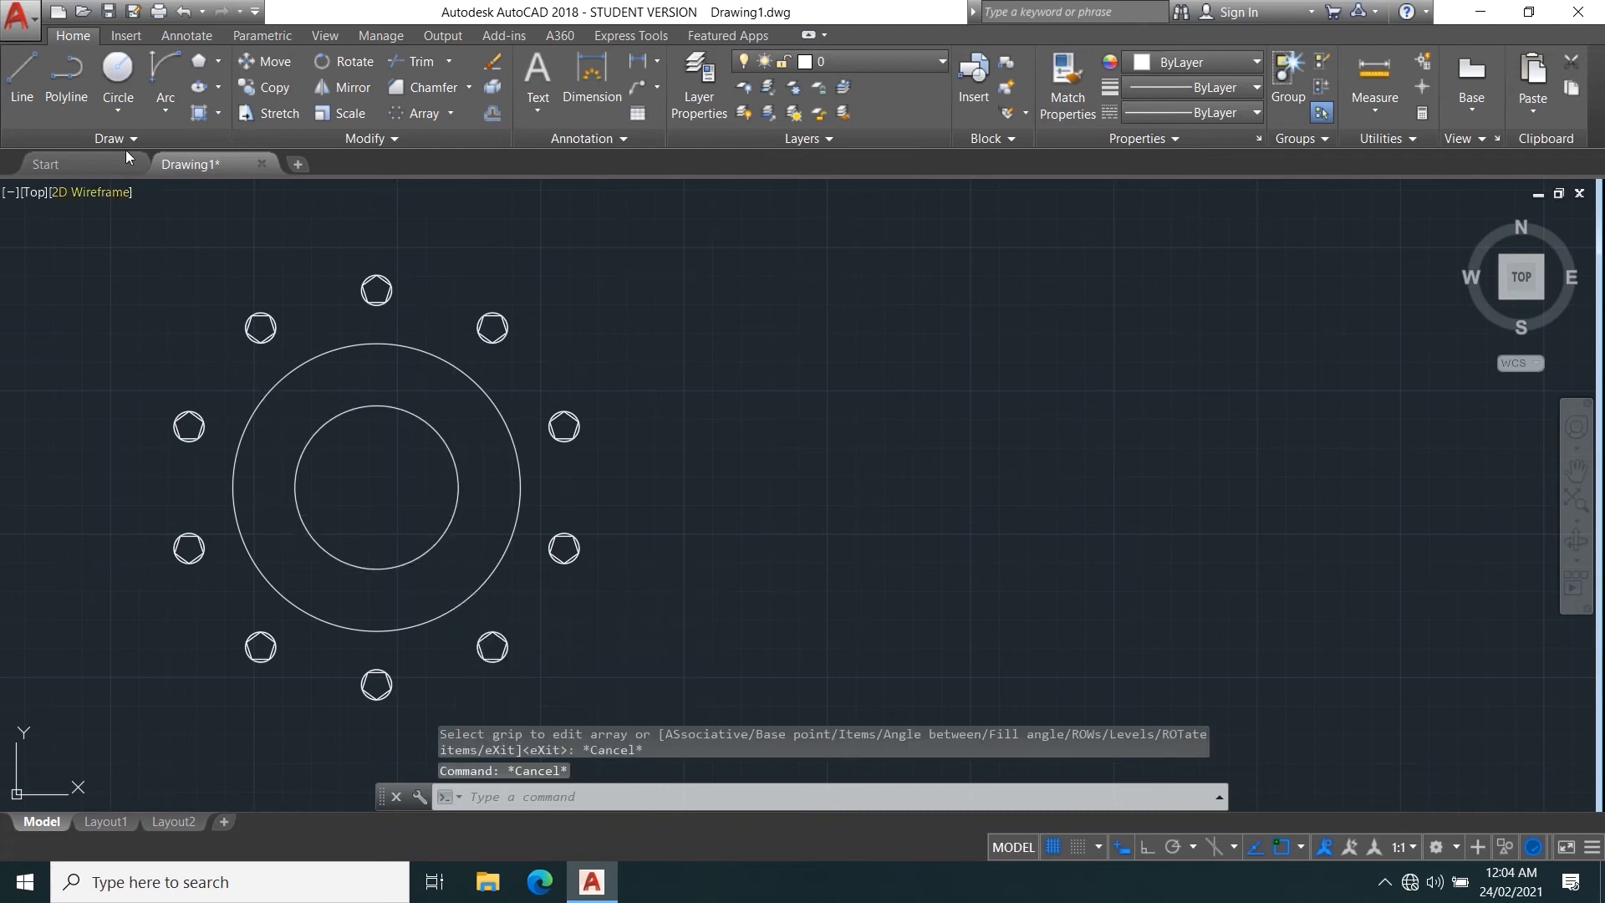
Draw an open wavy spline through eight points in the empty area to the right of the polar array.
{"action": "left_click", "coordinate": [123, 137]}
{"action": "left_click", "coordinate": [13, 161]}
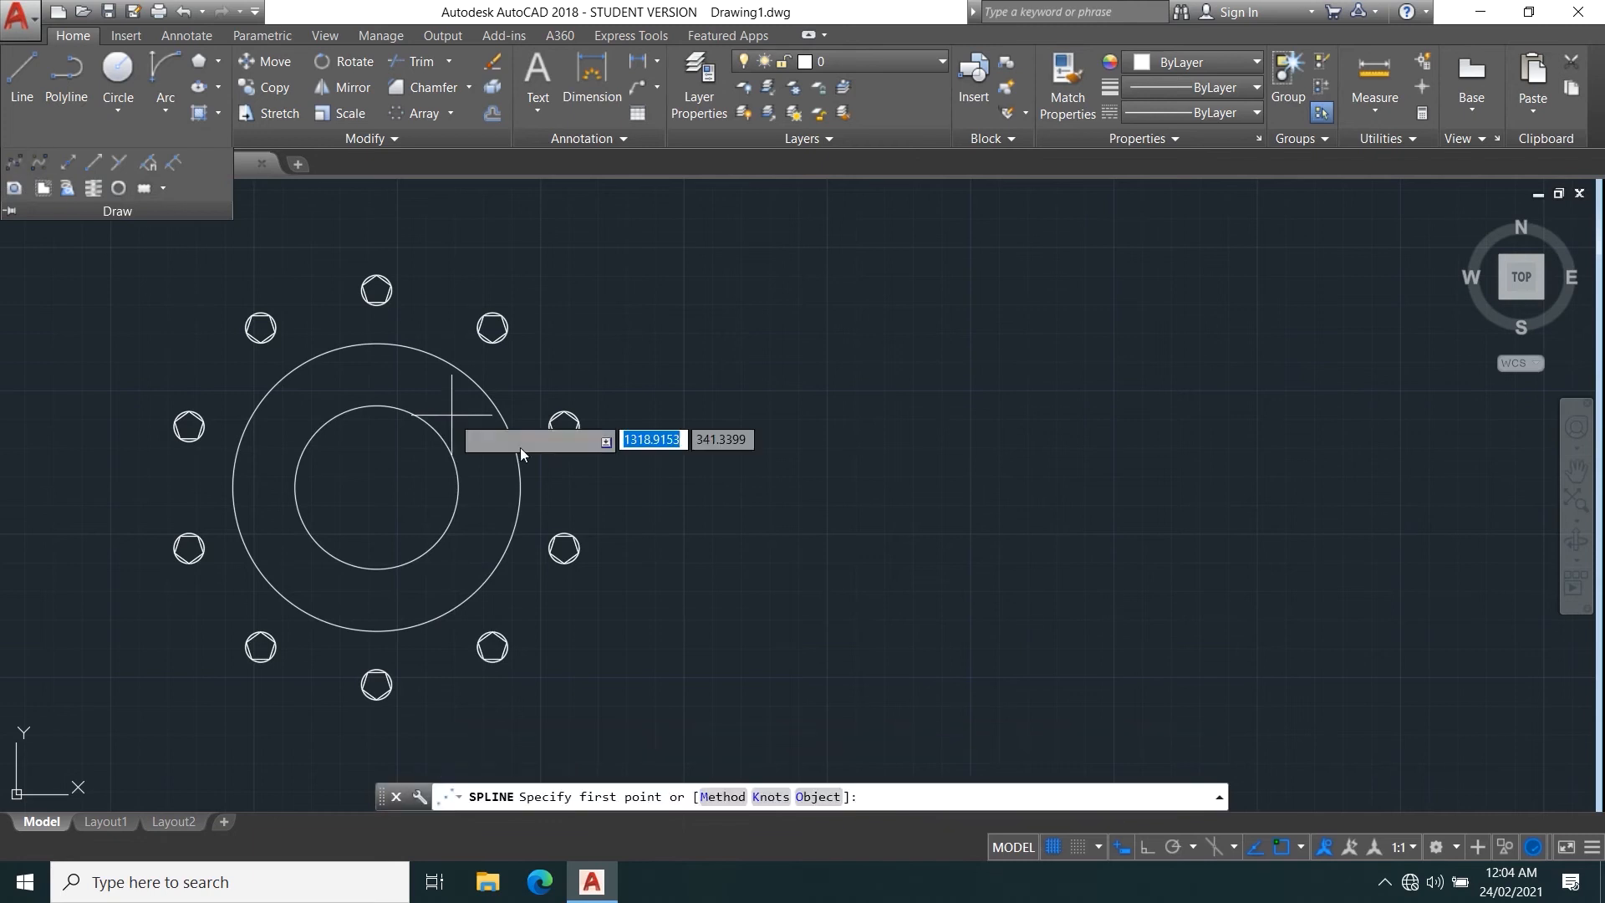
{"action": "middle_click_drag", "start_coordinate": [630, 512], "coordinate": [245, 542]}
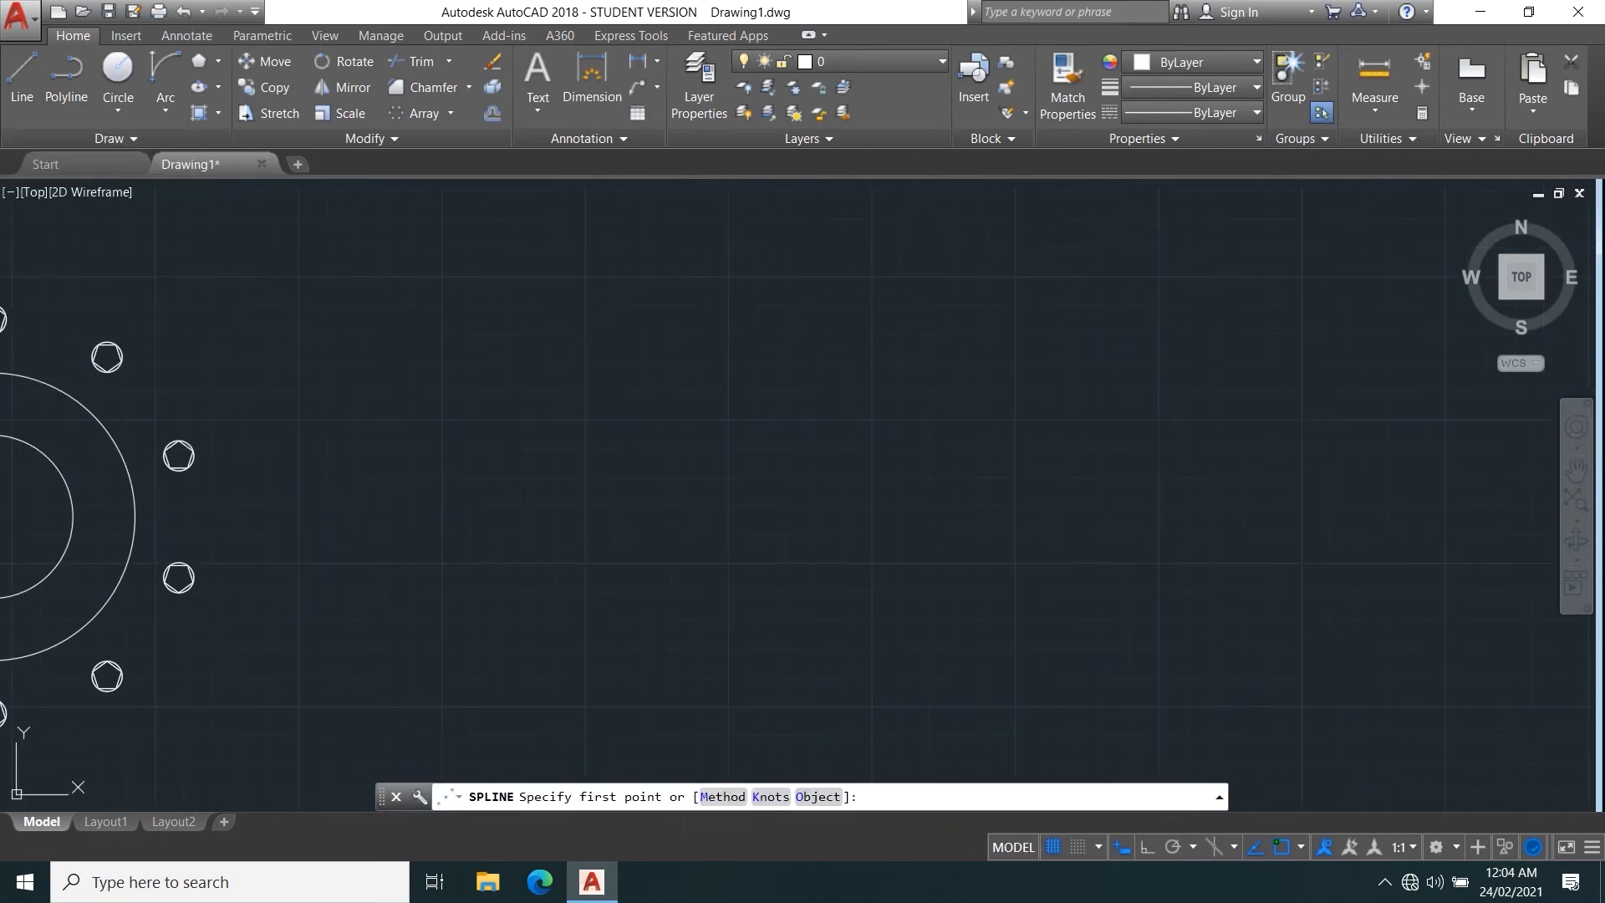
{"action": "left_click", "coordinate": [419, 472]}
{"action": "left_click", "coordinate": [569, 439]}
{"action": "left_click", "coordinate": [633, 531]}
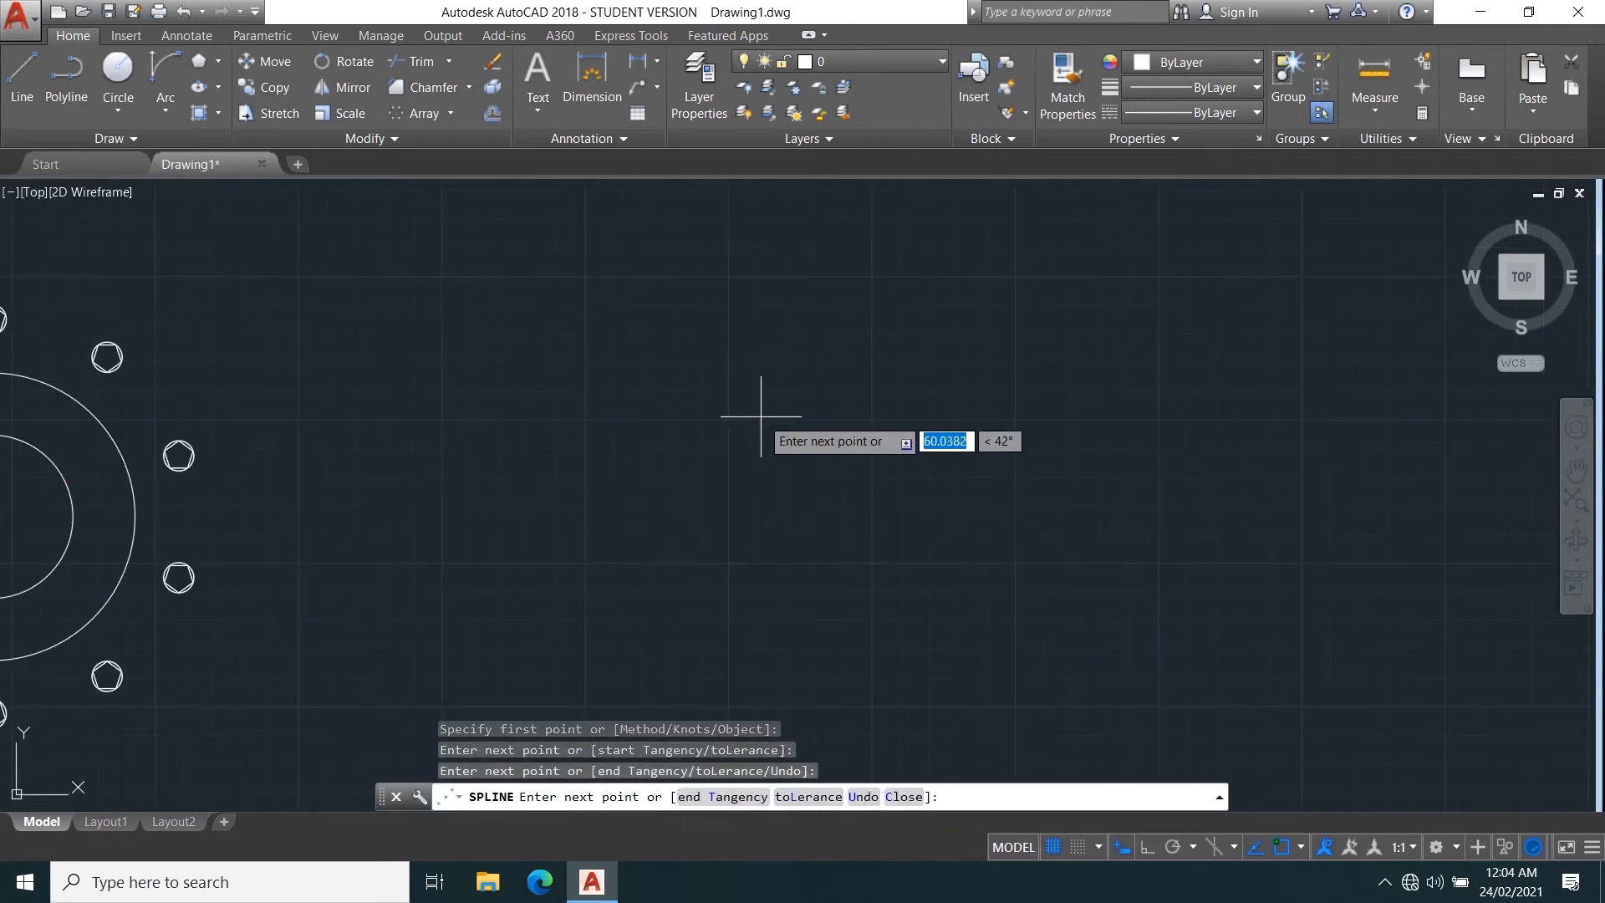
{"action": "left_click", "coordinate": [760, 416]}
{"action": "left_click", "coordinate": [882, 532]}
{"action": "left_click", "coordinate": [972, 408]}
{"action": "left_click", "coordinate": [1043, 587]}
{"action": "left_click", "coordinate": [1162, 469]}
{"action": "right_click", "coordinate": [1193, 545]}
{"action": "left_click", "coordinate": [1242, 573]}
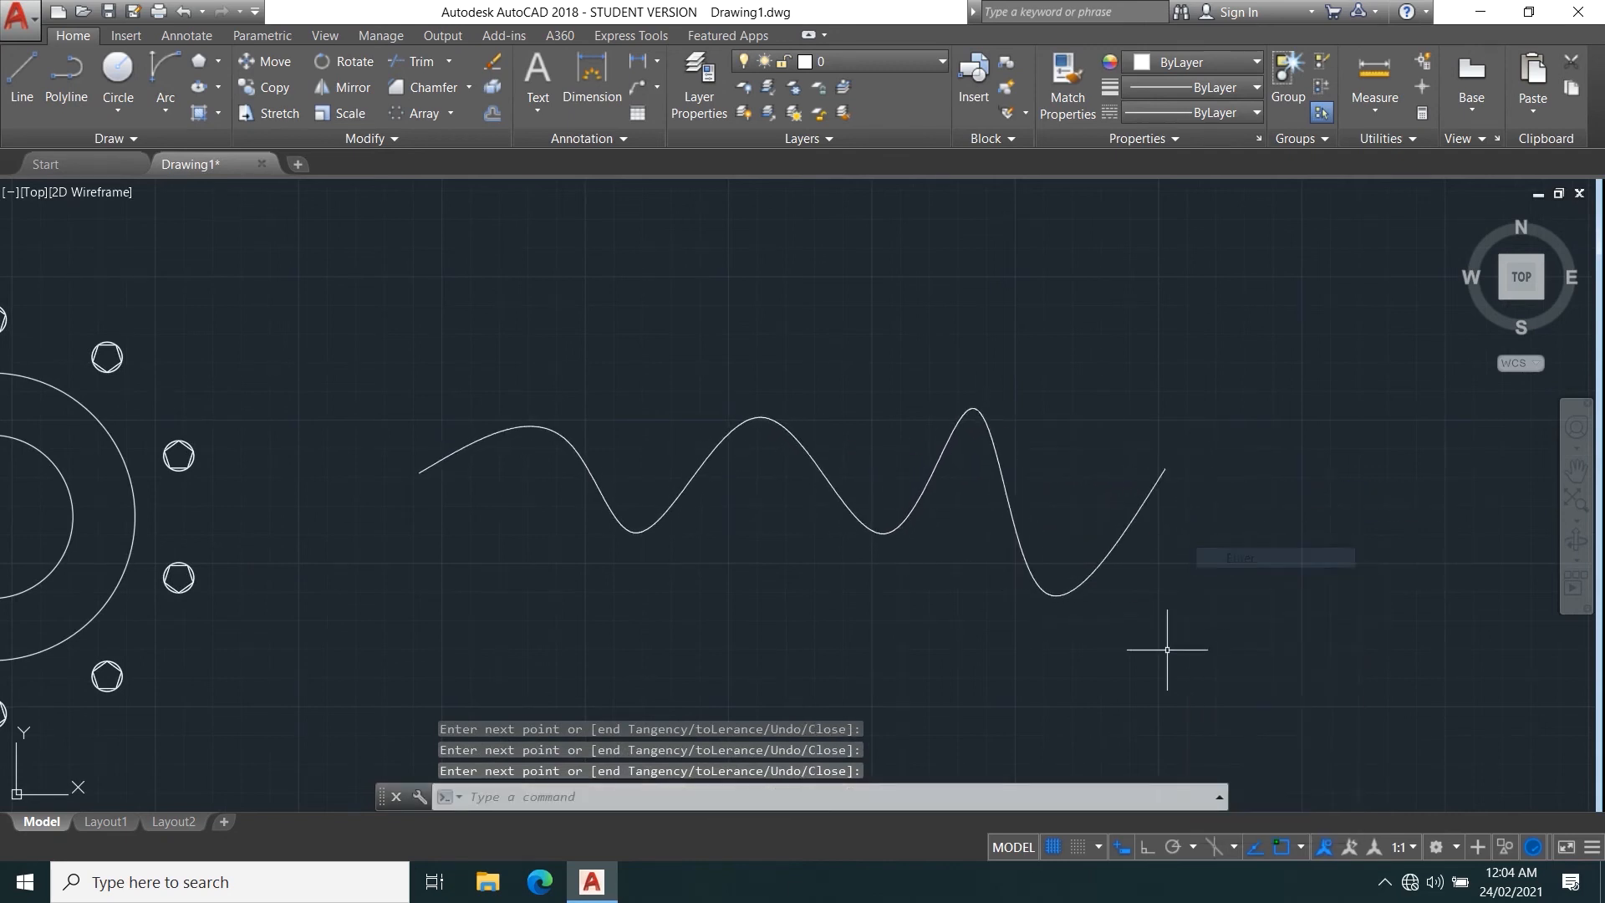
Copy the wavy spline straight down, using its left endpoint as the base point.
{"action": "middle_click_drag", "start_coordinate": [1182, 645], "coordinate": [1061, 490]}
{"action": "left_click", "coordinate": [1074, 495]}
{"action": "left_click", "coordinate": [250, 238]}
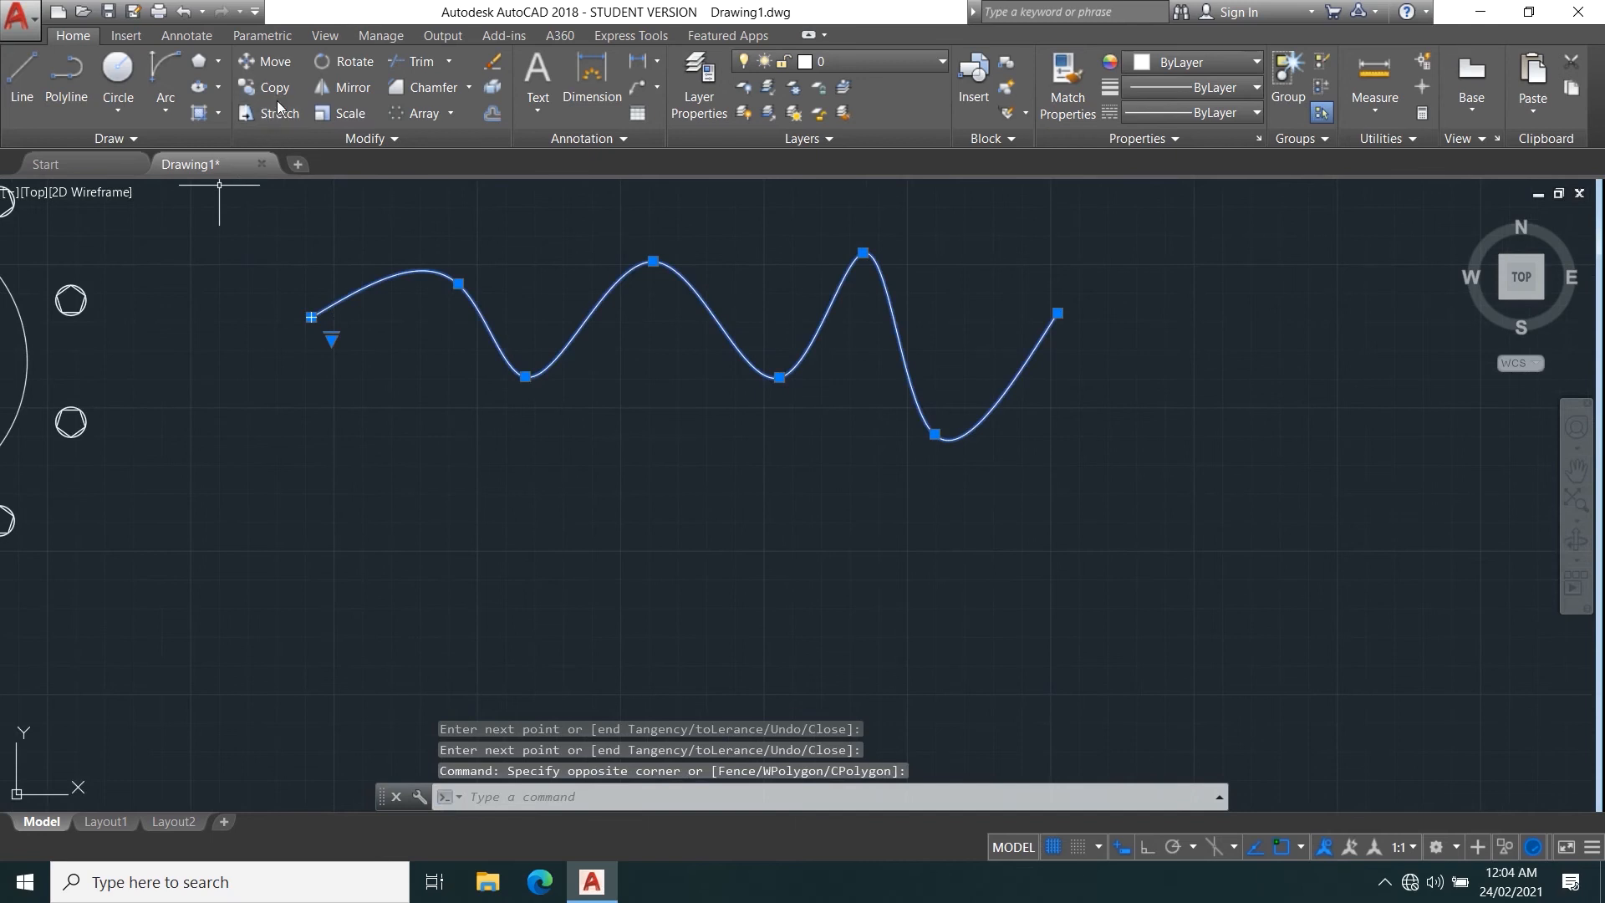
{"action": "left_click", "coordinate": [276, 89]}
{"action": "left_click", "coordinate": [311, 317]}
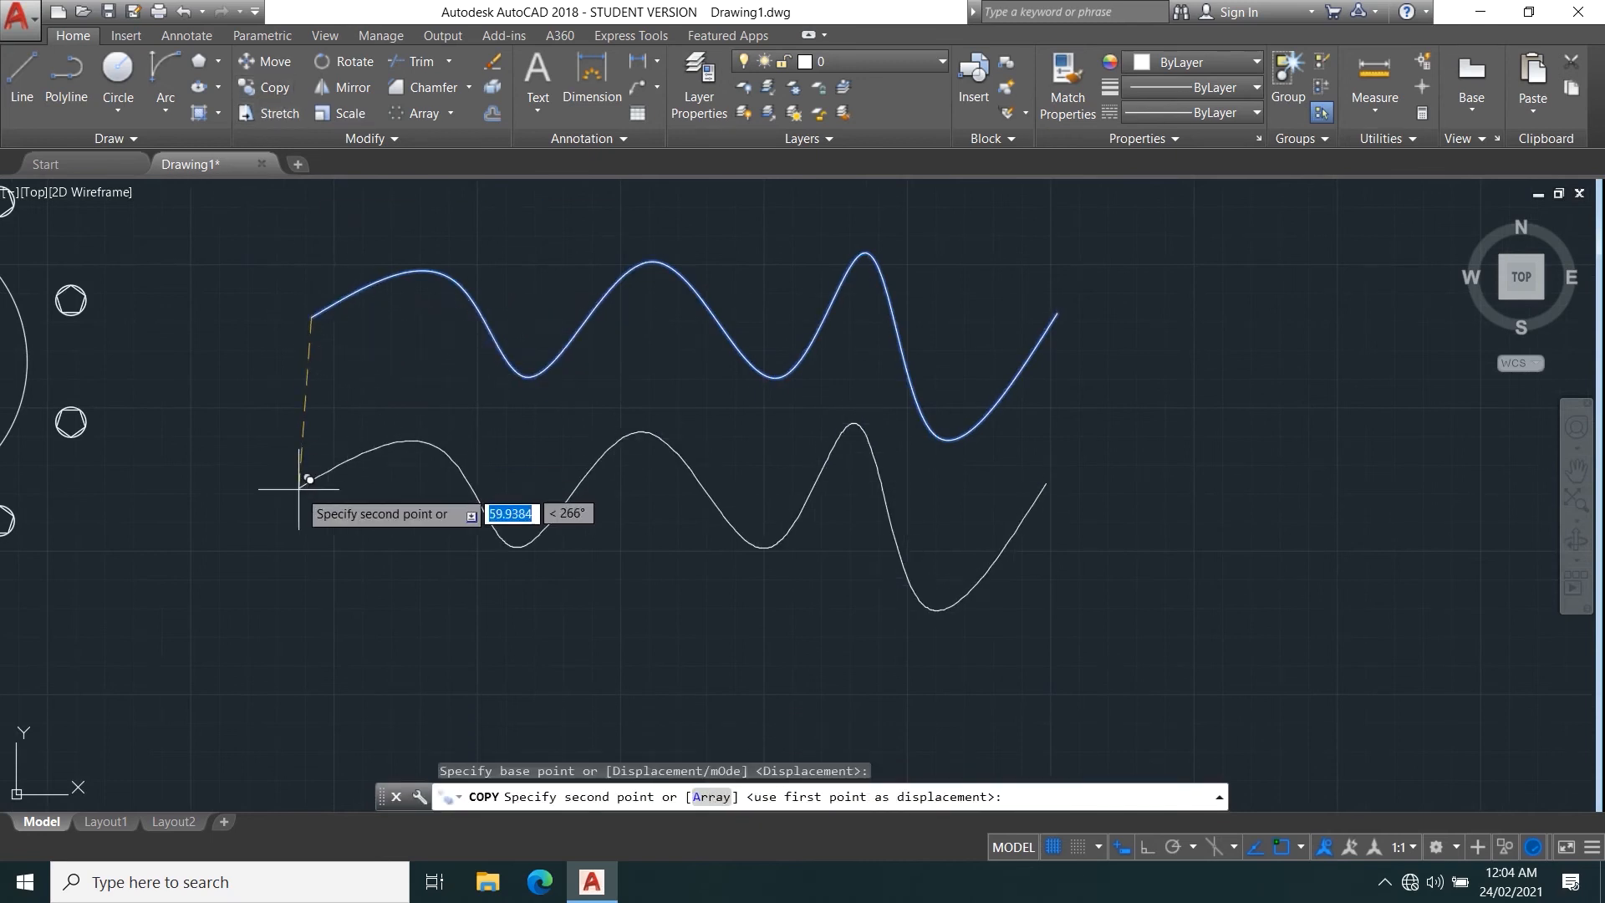
{"action": "left_click", "coordinate": [310, 598]}
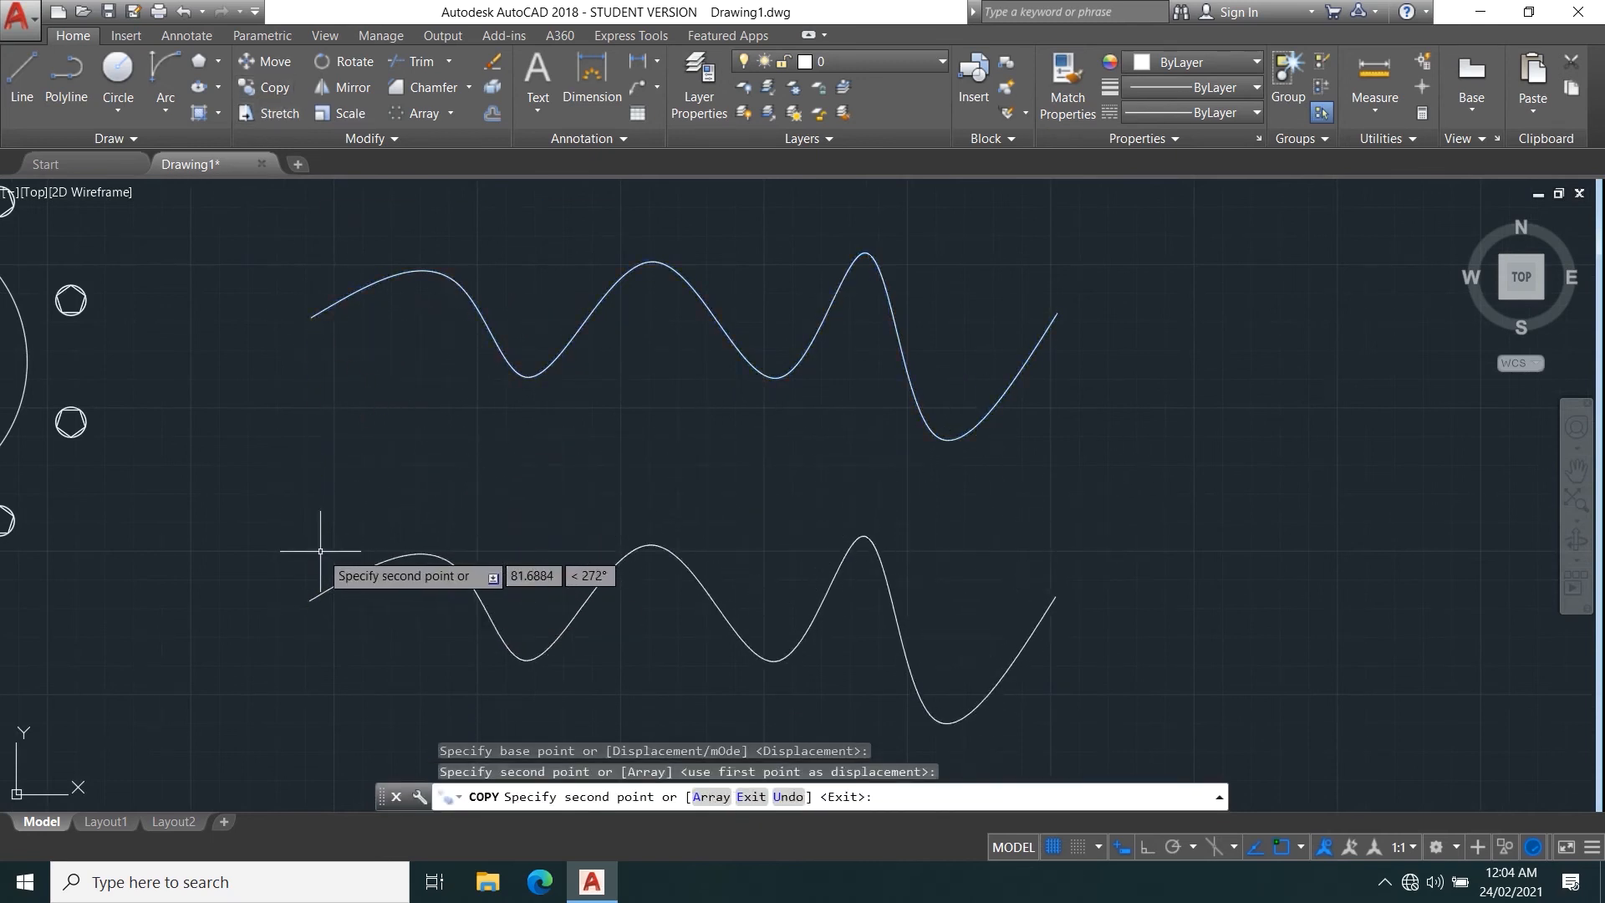
{"action": "key", "text": "Escape"}
Draw a circle of about 8.69 radius centred on the left endpoint of the lower spline.
{"action": "key", "text": "Return"}
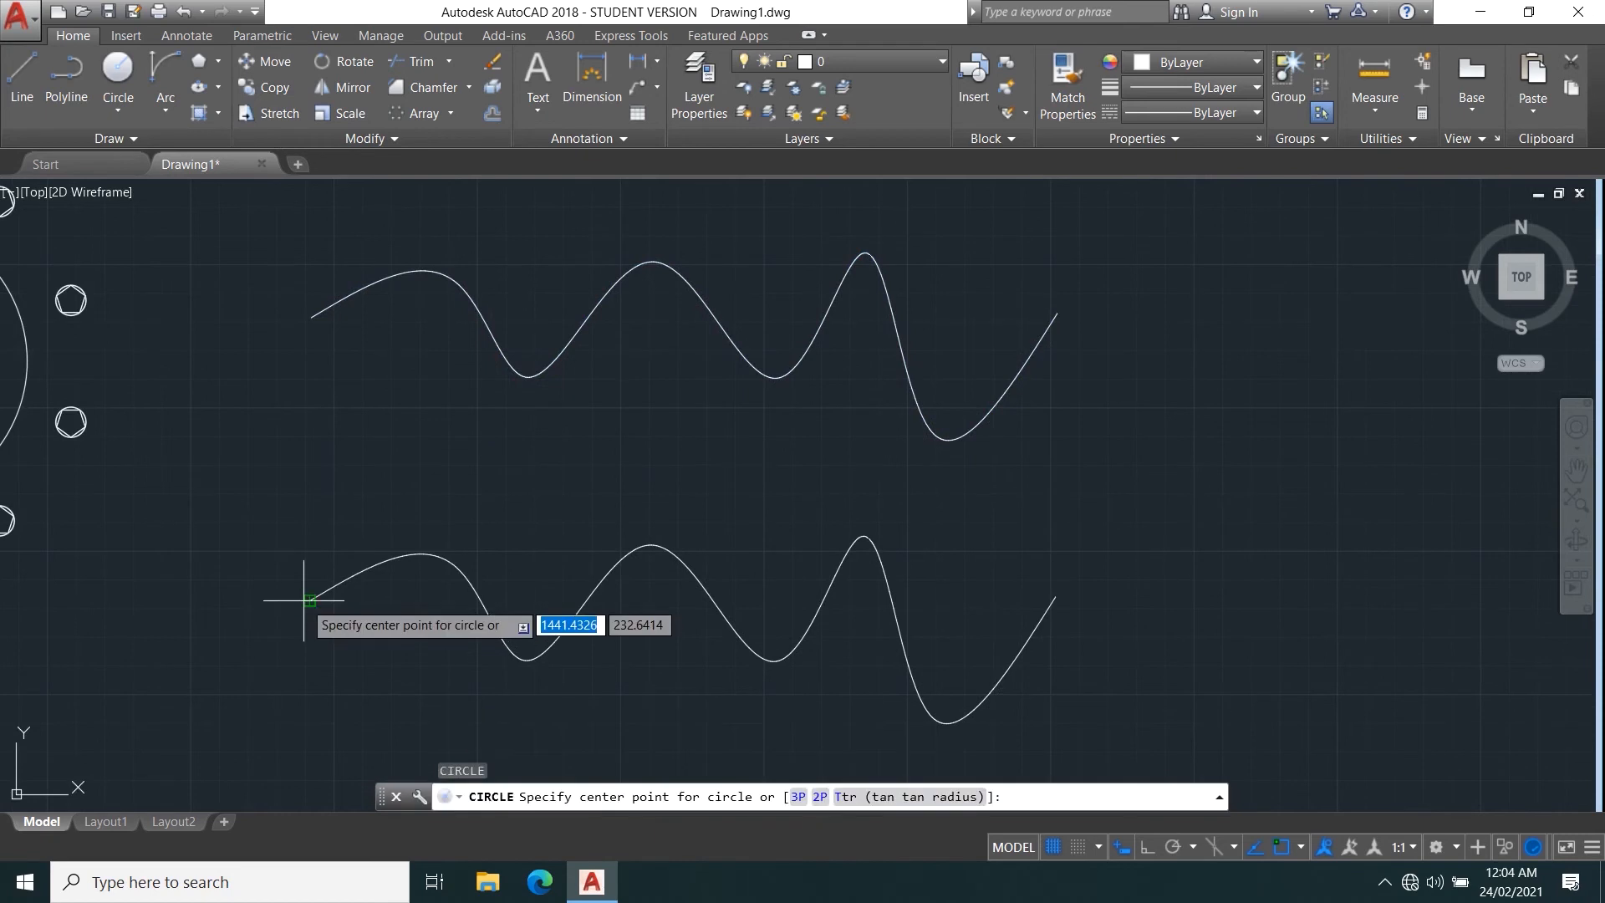
{"action": "left_click", "coordinate": [309, 600]}
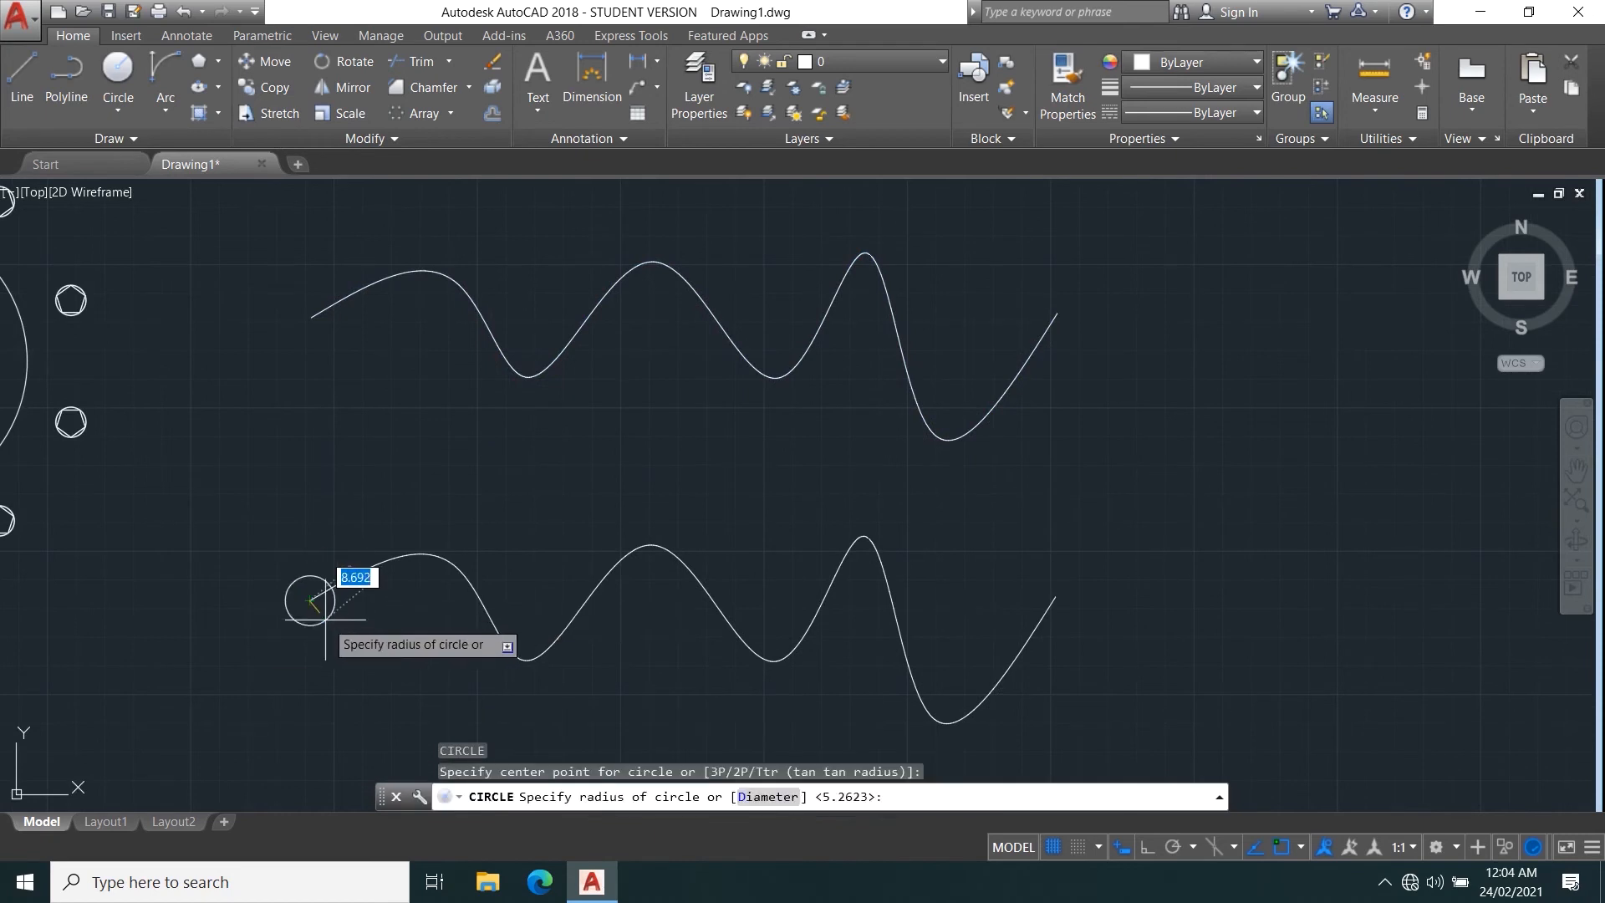
{"action": "left_click", "coordinate": [328, 621]}
Draw a slightly smaller circle above the left end of the upper spline, detached from the curve.
{"action": "key", "text": "Return"}
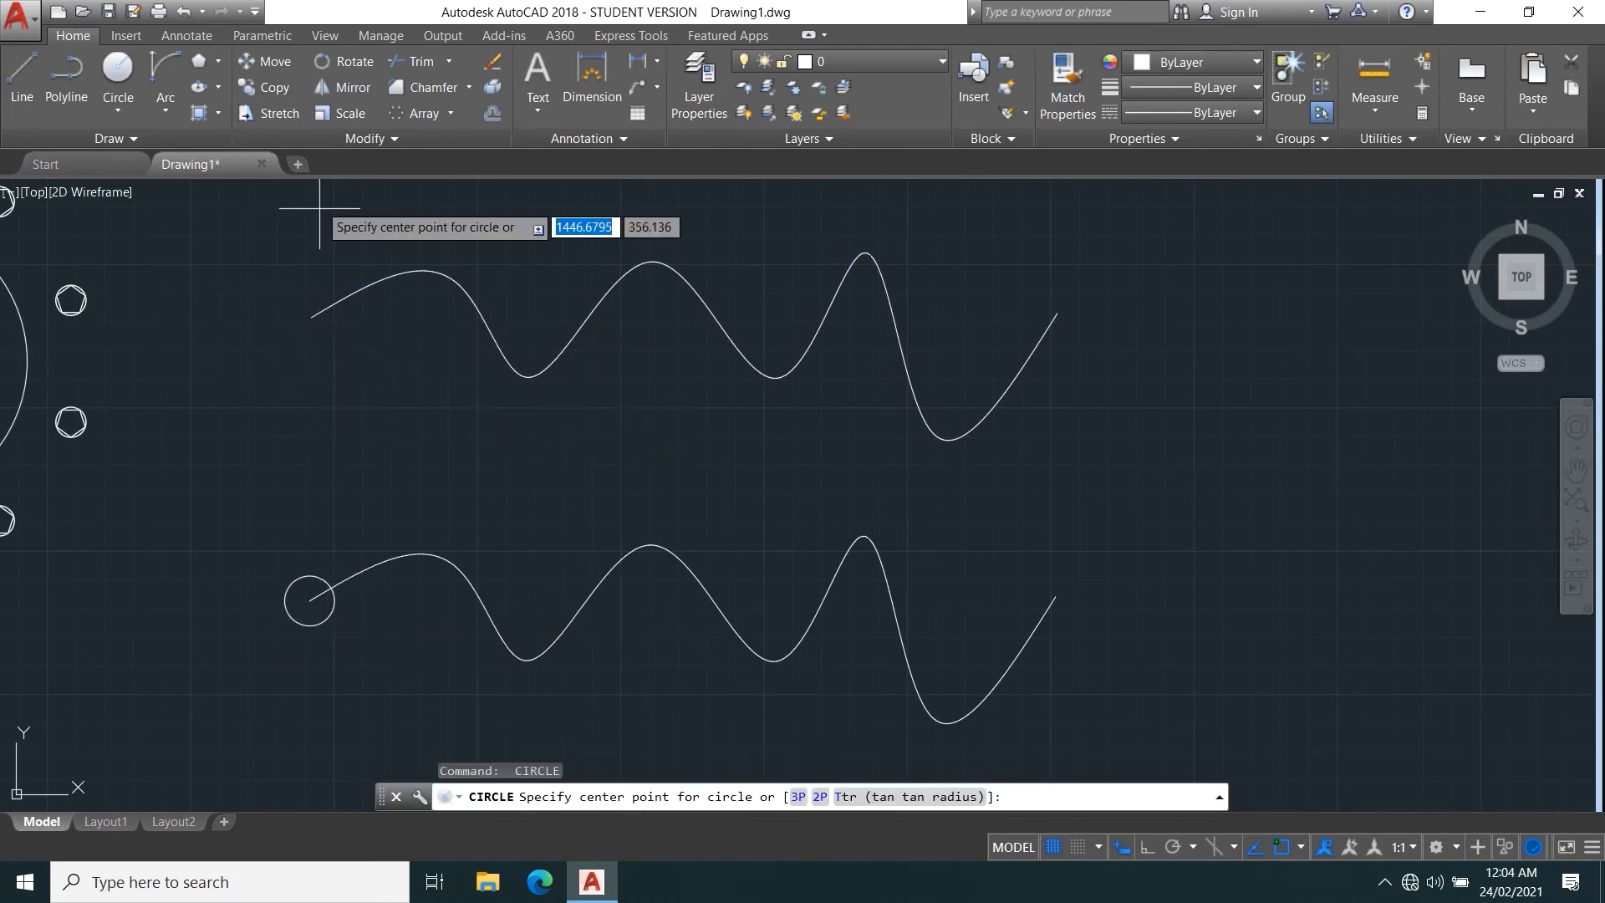
{"action": "middle_click_drag", "start_coordinate": [301, 268], "coordinate": [314, 393]}
{"action": "left_click", "coordinate": [314, 320]}
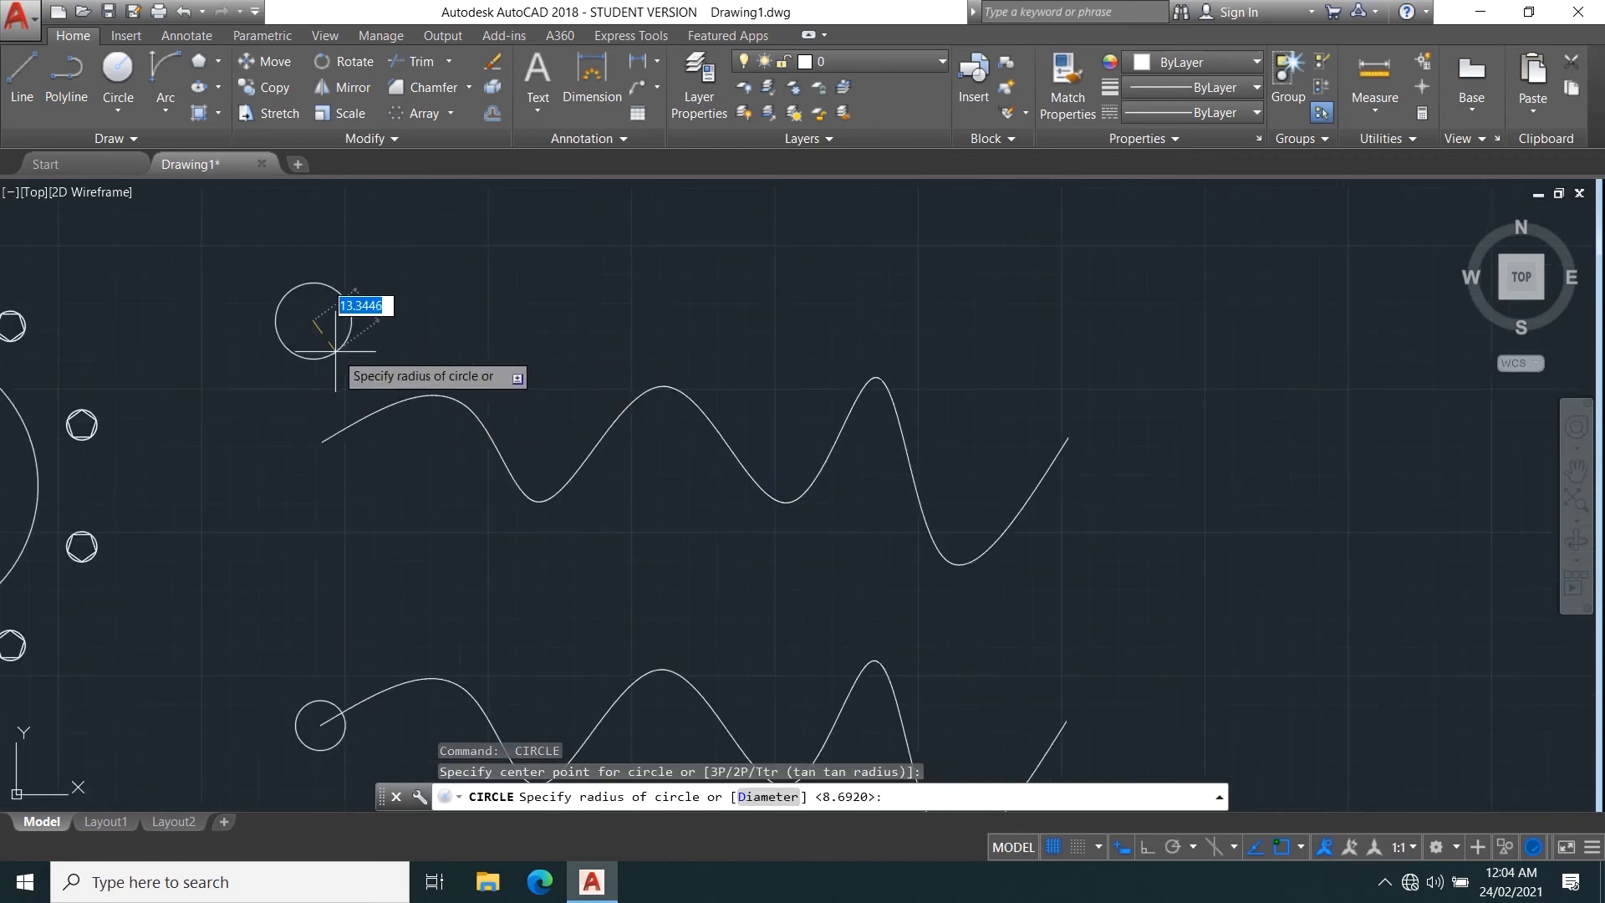
{"action": "left_click", "coordinate": [323, 336]}
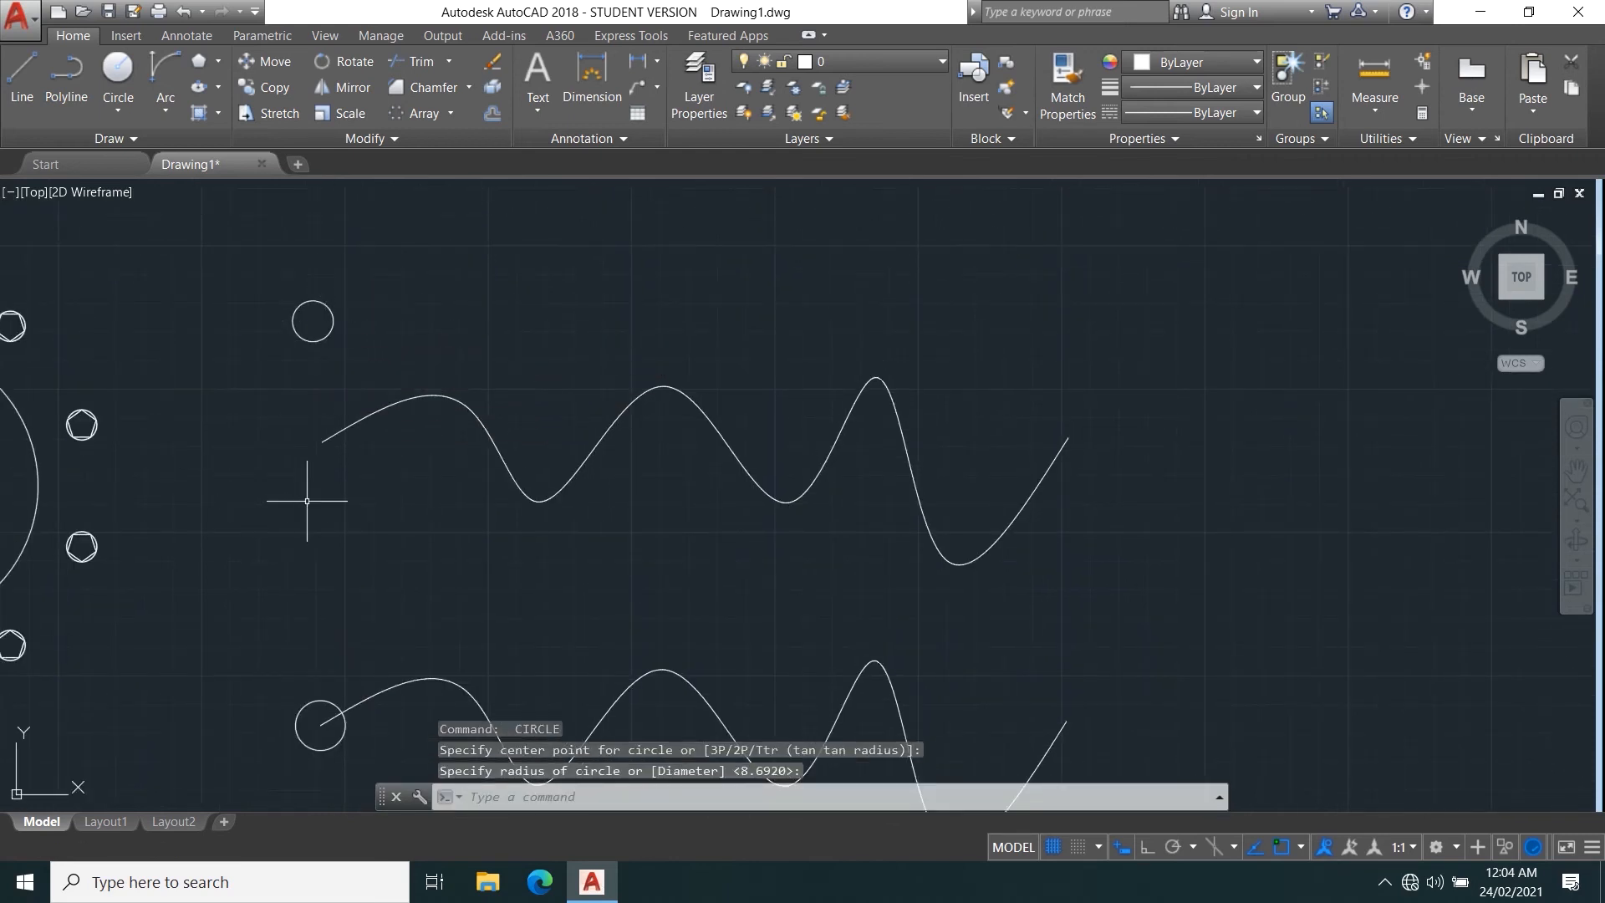
Create a path array of the detached upper circle along the upper spline, keeping the default settings.
{"action": "middle_click_drag", "start_coordinate": [377, 514], "coordinate": [364, 491]}
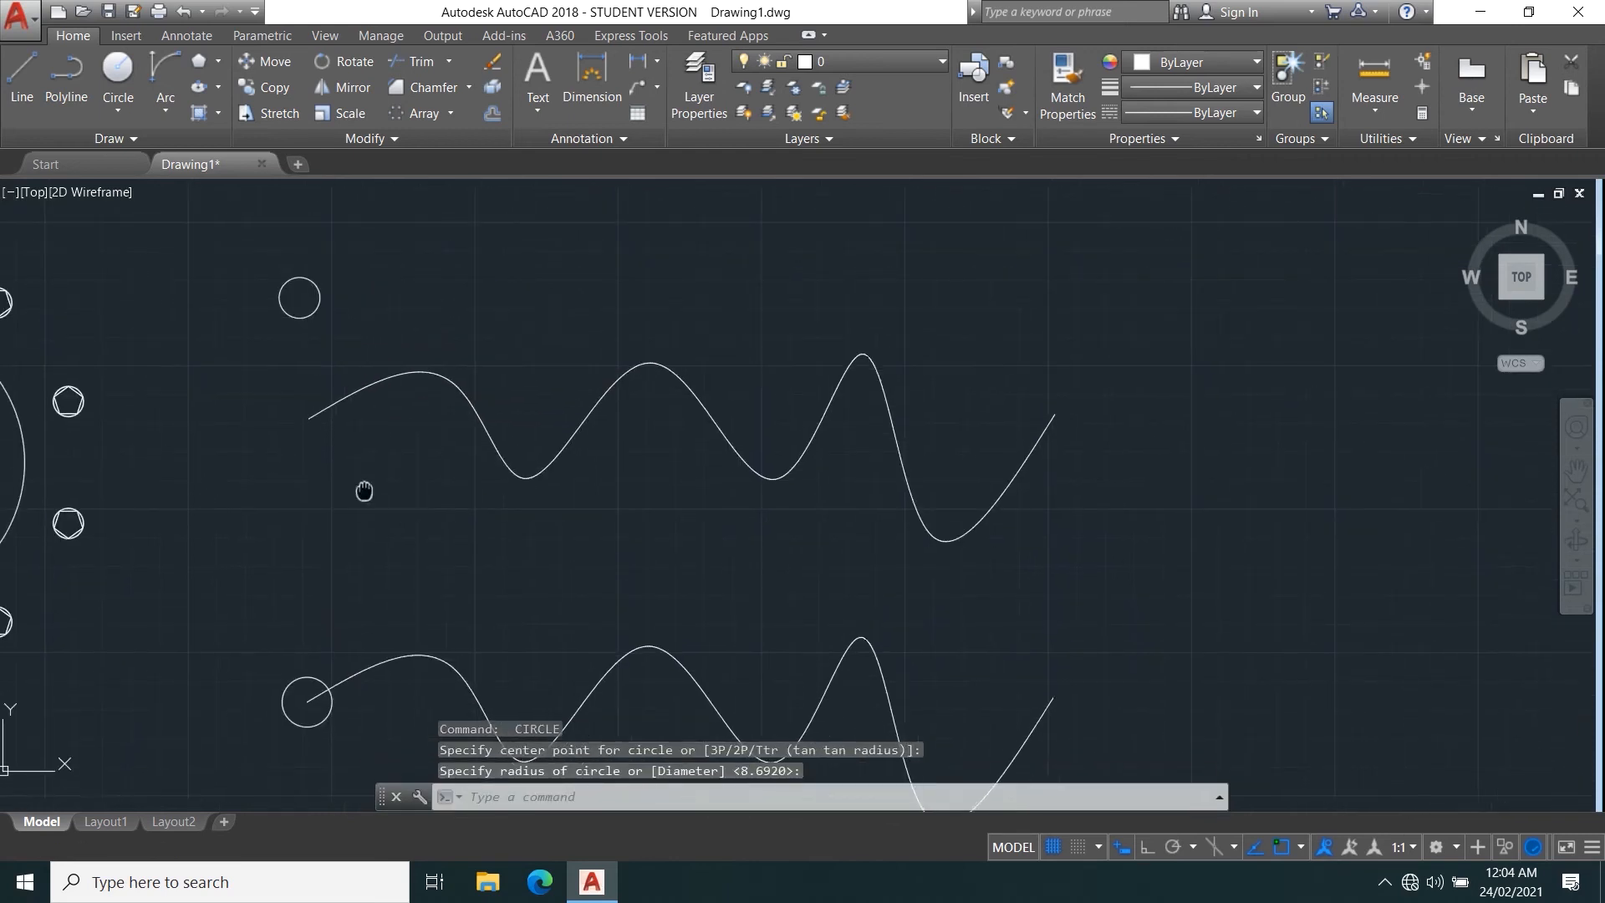
{"action": "left_click", "coordinate": [450, 119]}
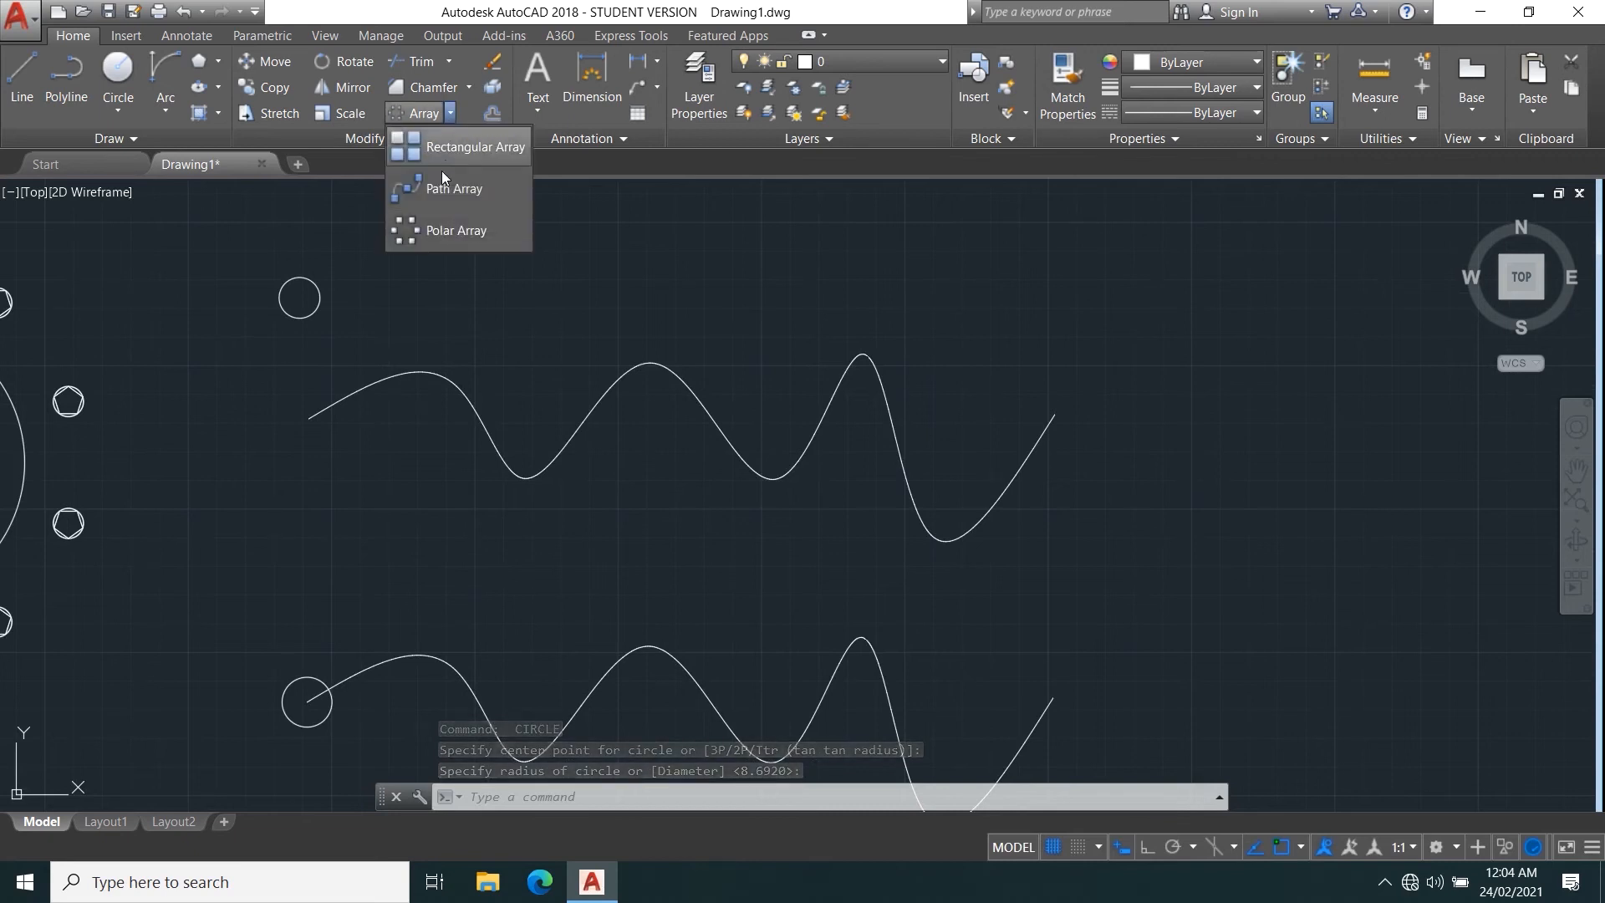
{"action": "left_click", "coordinate": [443, 186]}
{"action": "scroll", "coordinate": [361, 544], "scroll_direction": "down", "scroll_amount": 2}
{"action": "middle_click_drag", "start_coordinate": [362, 550], "coordinate": [365, 597]}
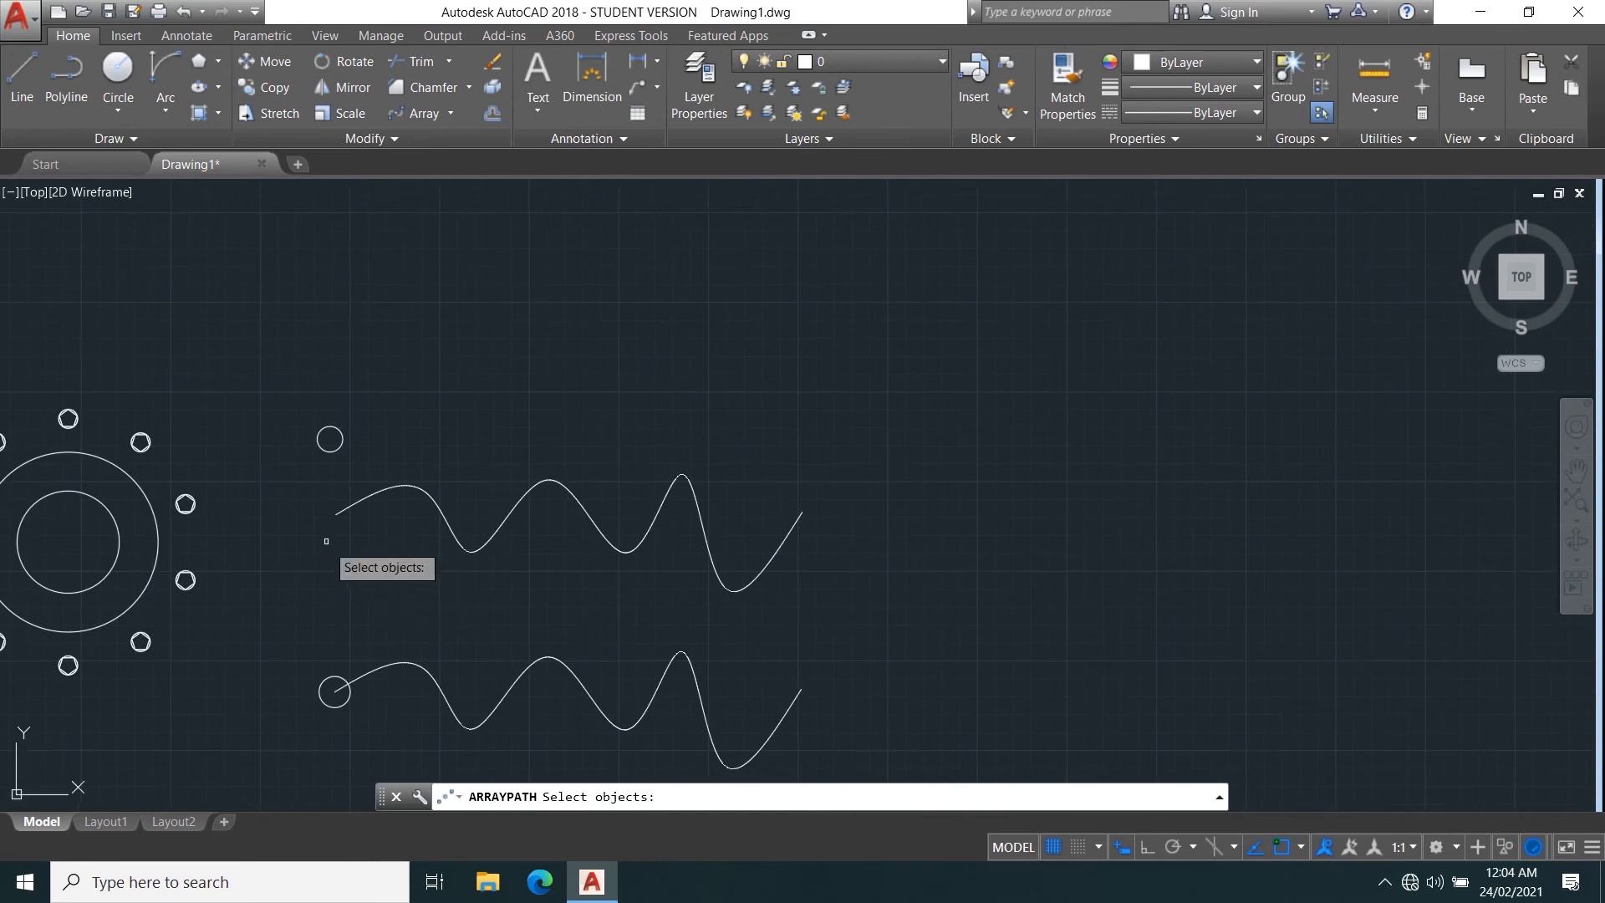
{"action": "left_click", "coordinate": [329, 451]}
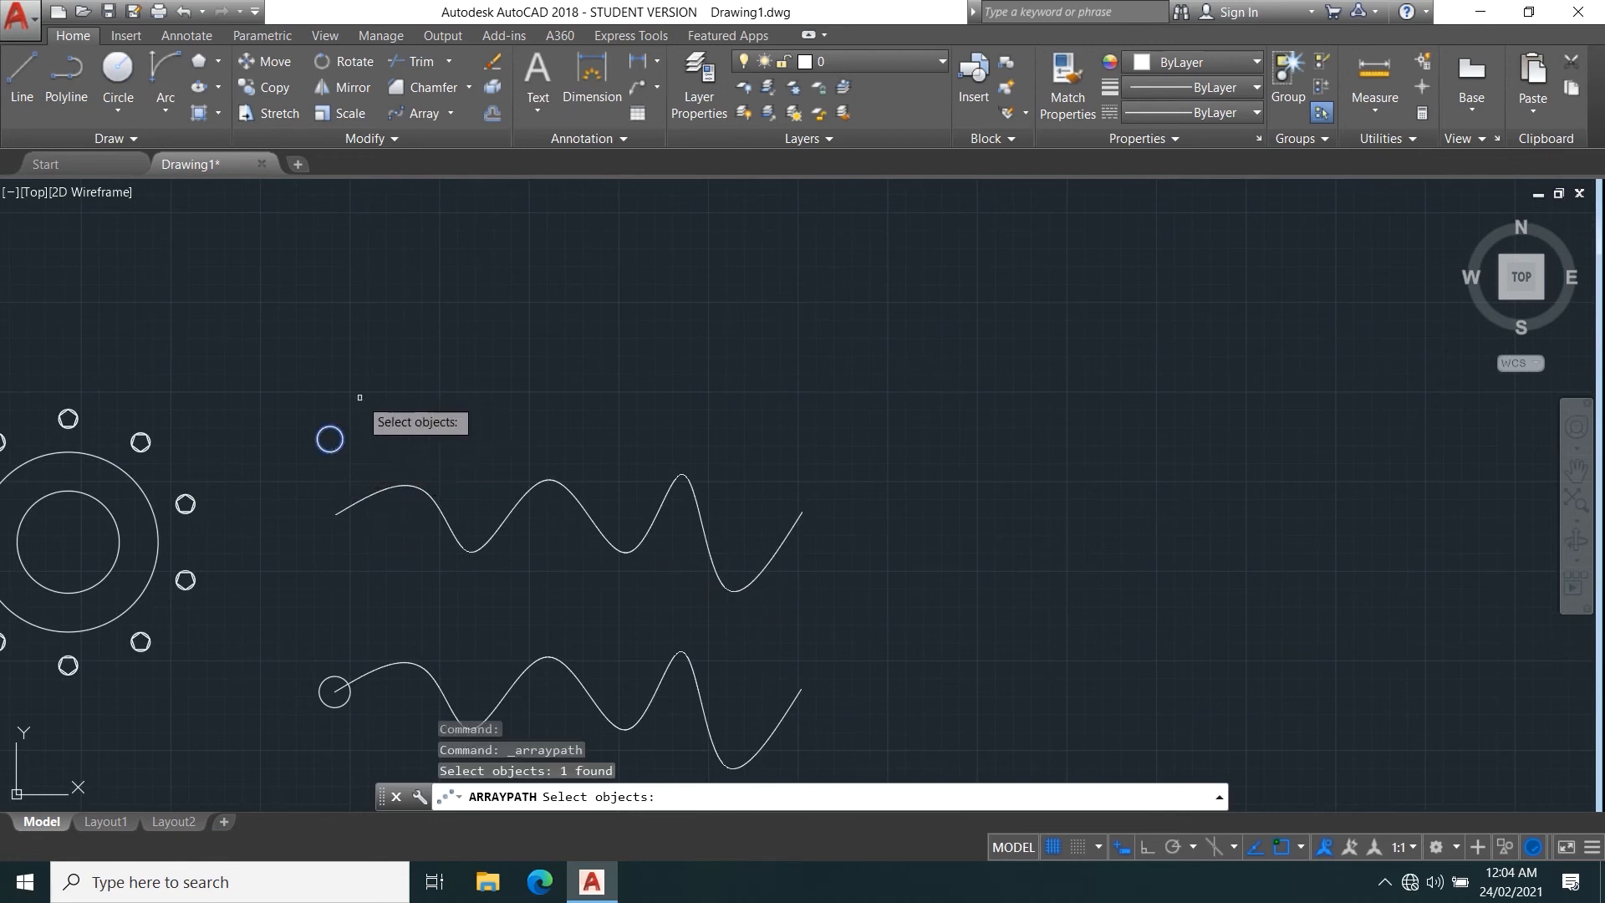
{"action": "key", "text": "Return"}
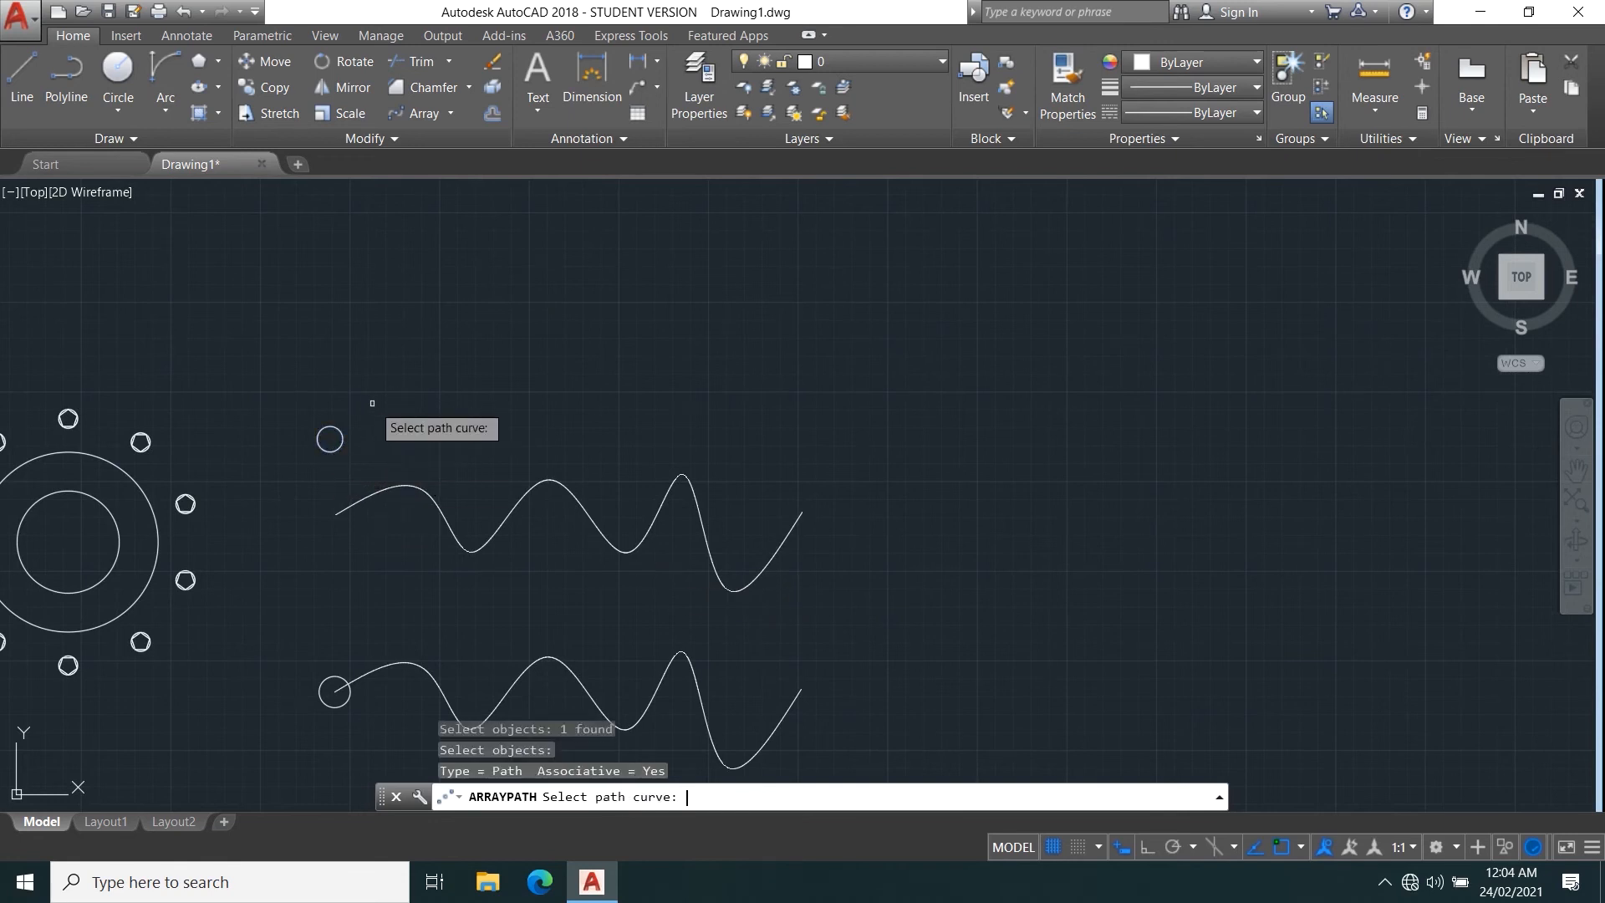
{"action": "left_click", "coordinate": [394, 486]}
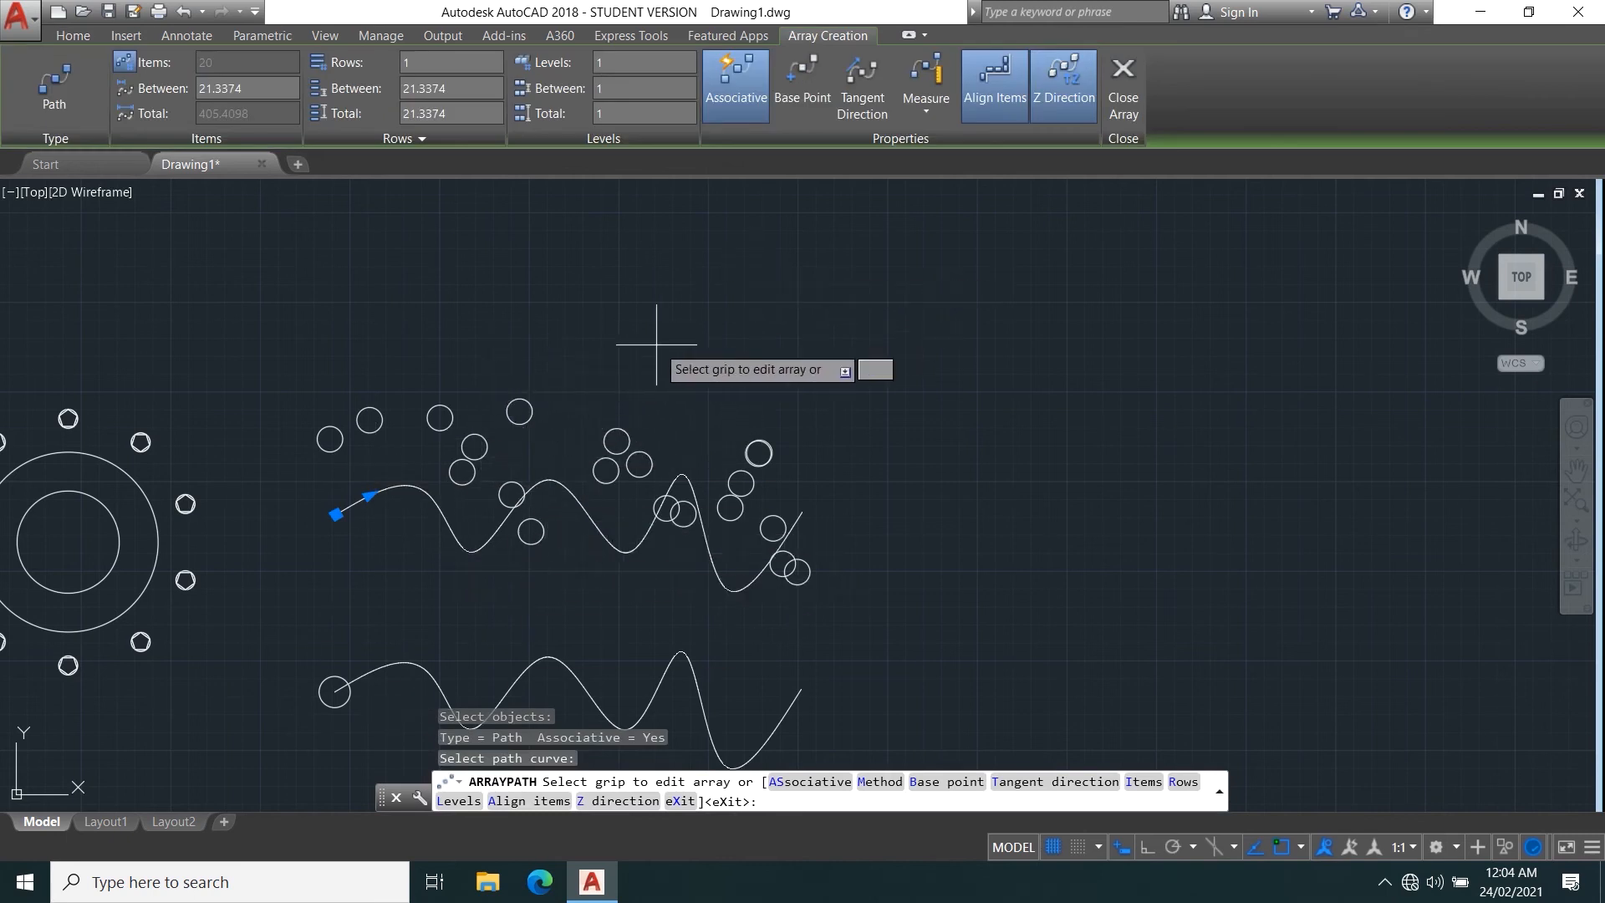
{"action": "key", "text": "Escape"}
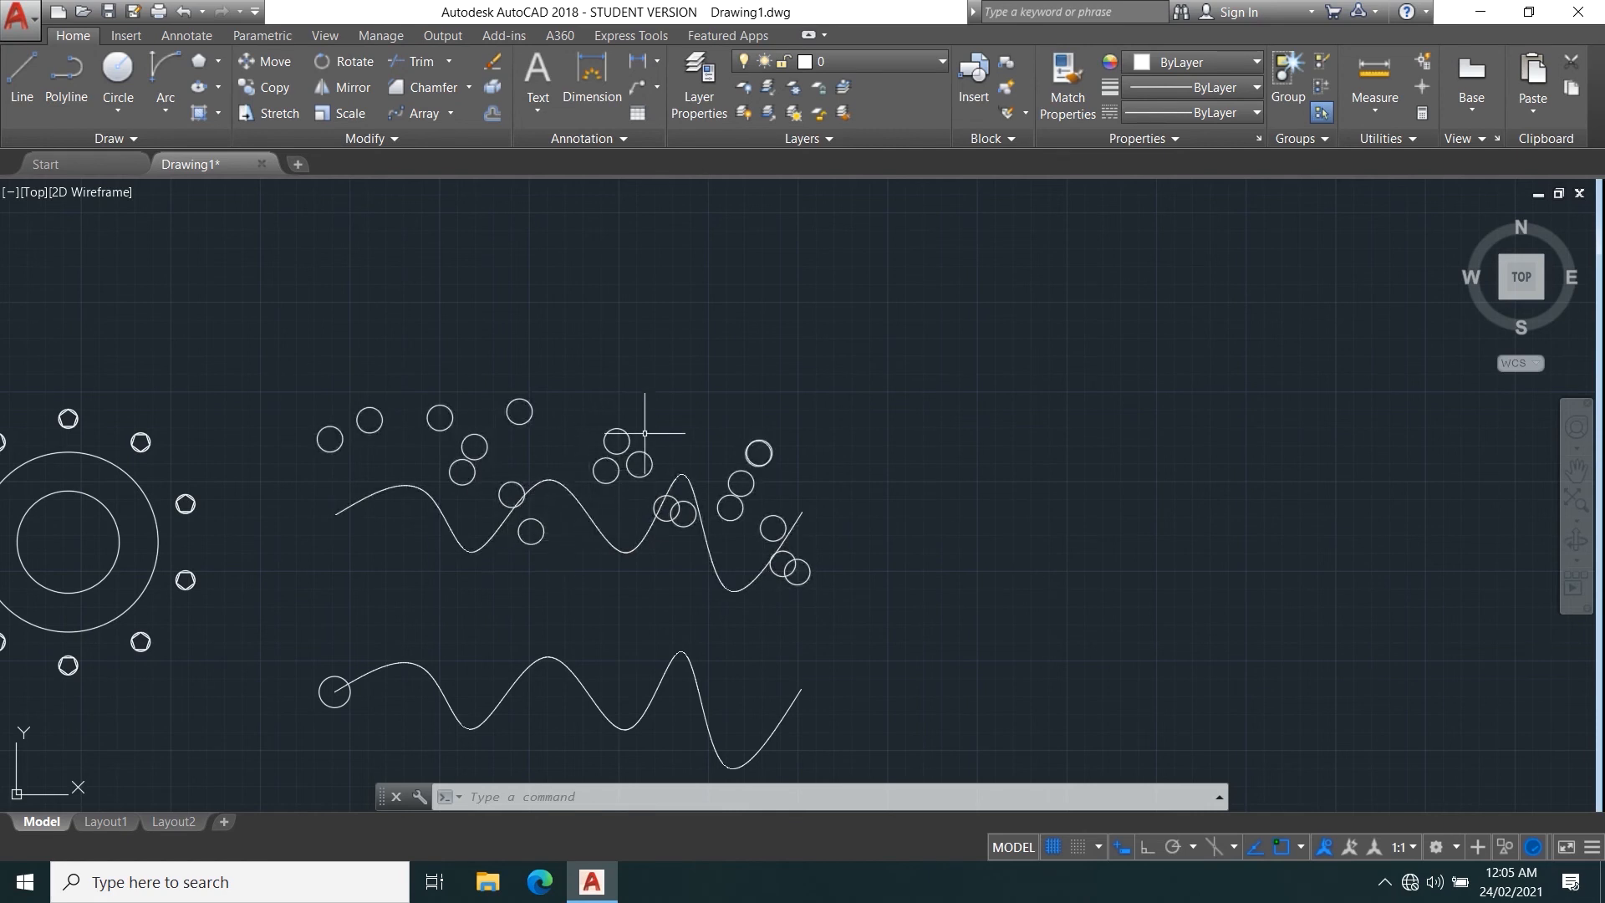
Create a path array of the circle on the lower spline's endpoint, using the lower spline as the path curve.
{"action": "middle_click_drag", "start_coordinate": [590, 610], "coordinate": [606, 505]}
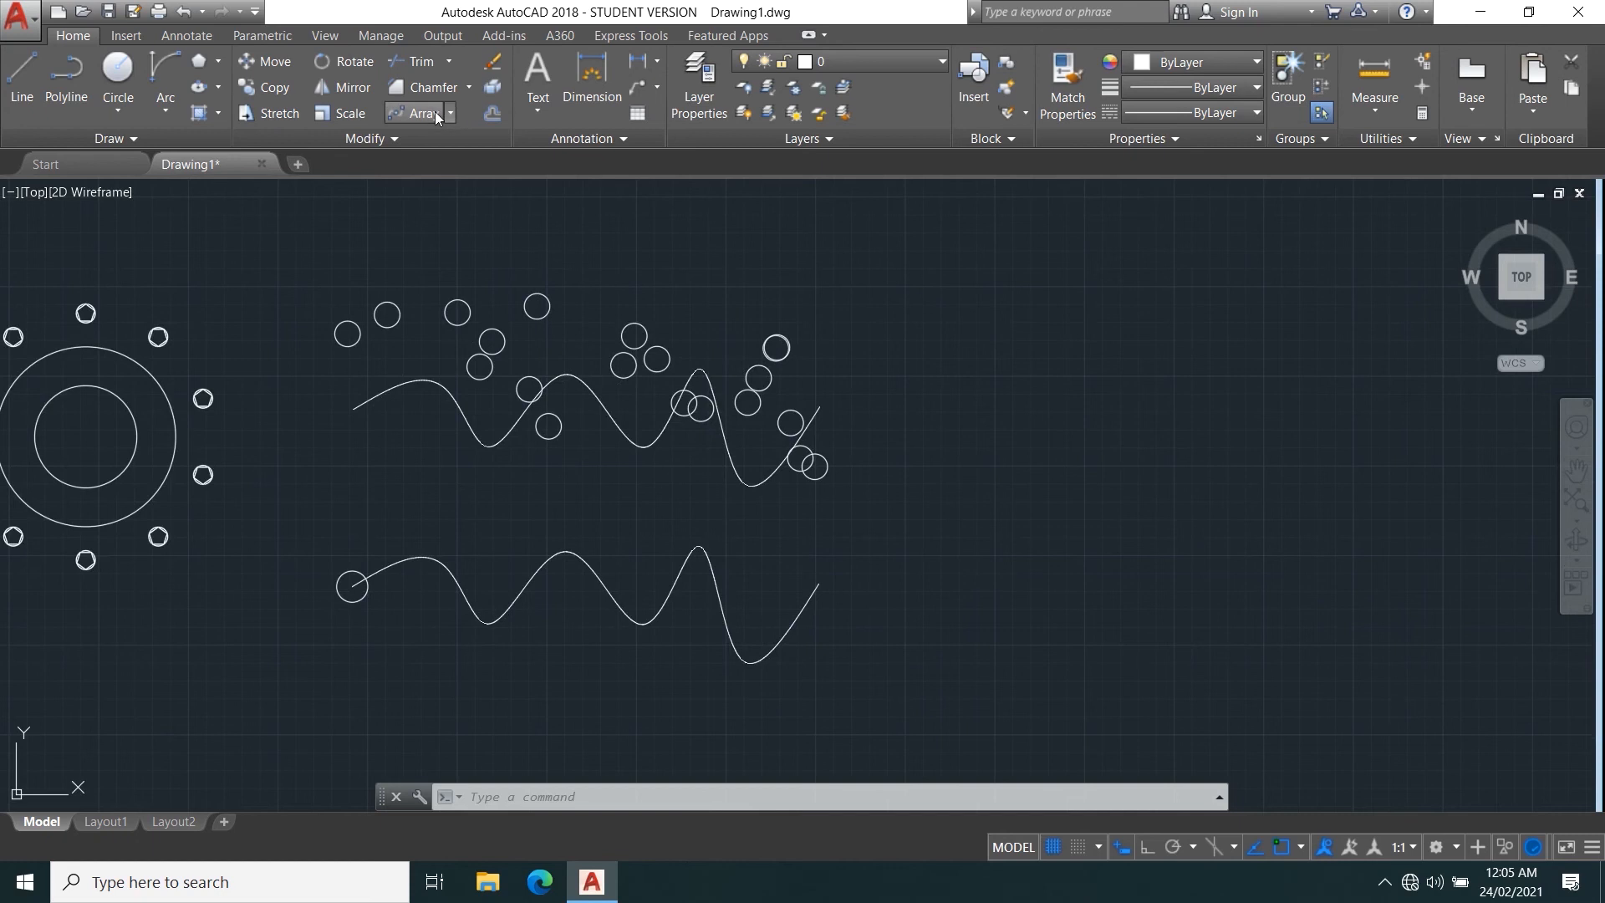
{"action": "left_click", "coordinate": [413, 111]}
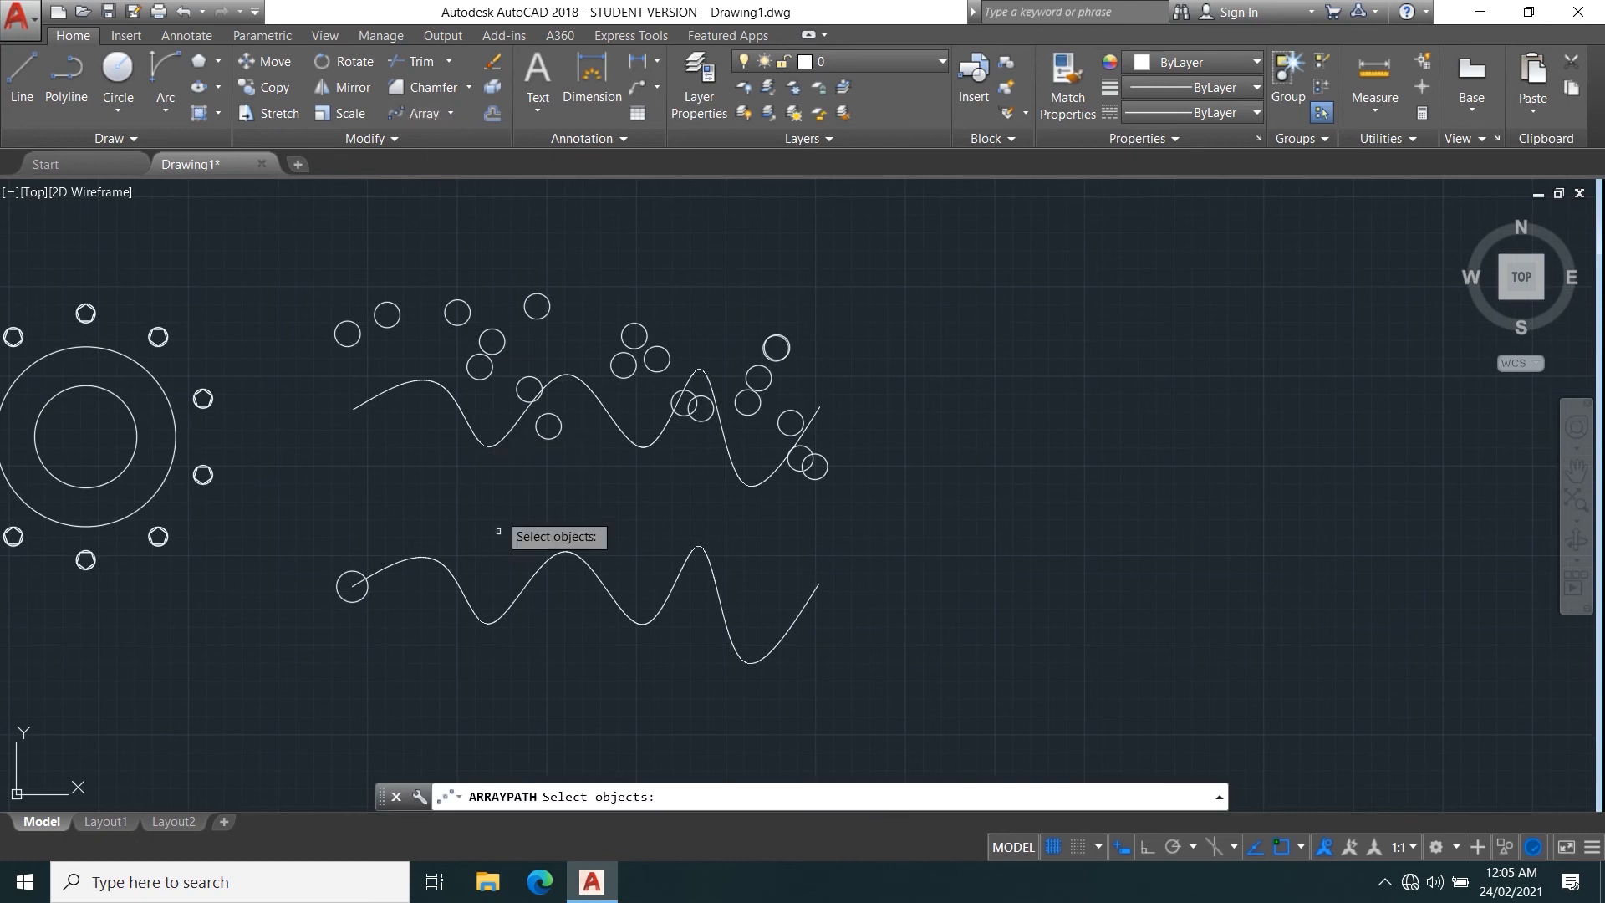
{"action": "left_click", "coordinate": [345, 601]}
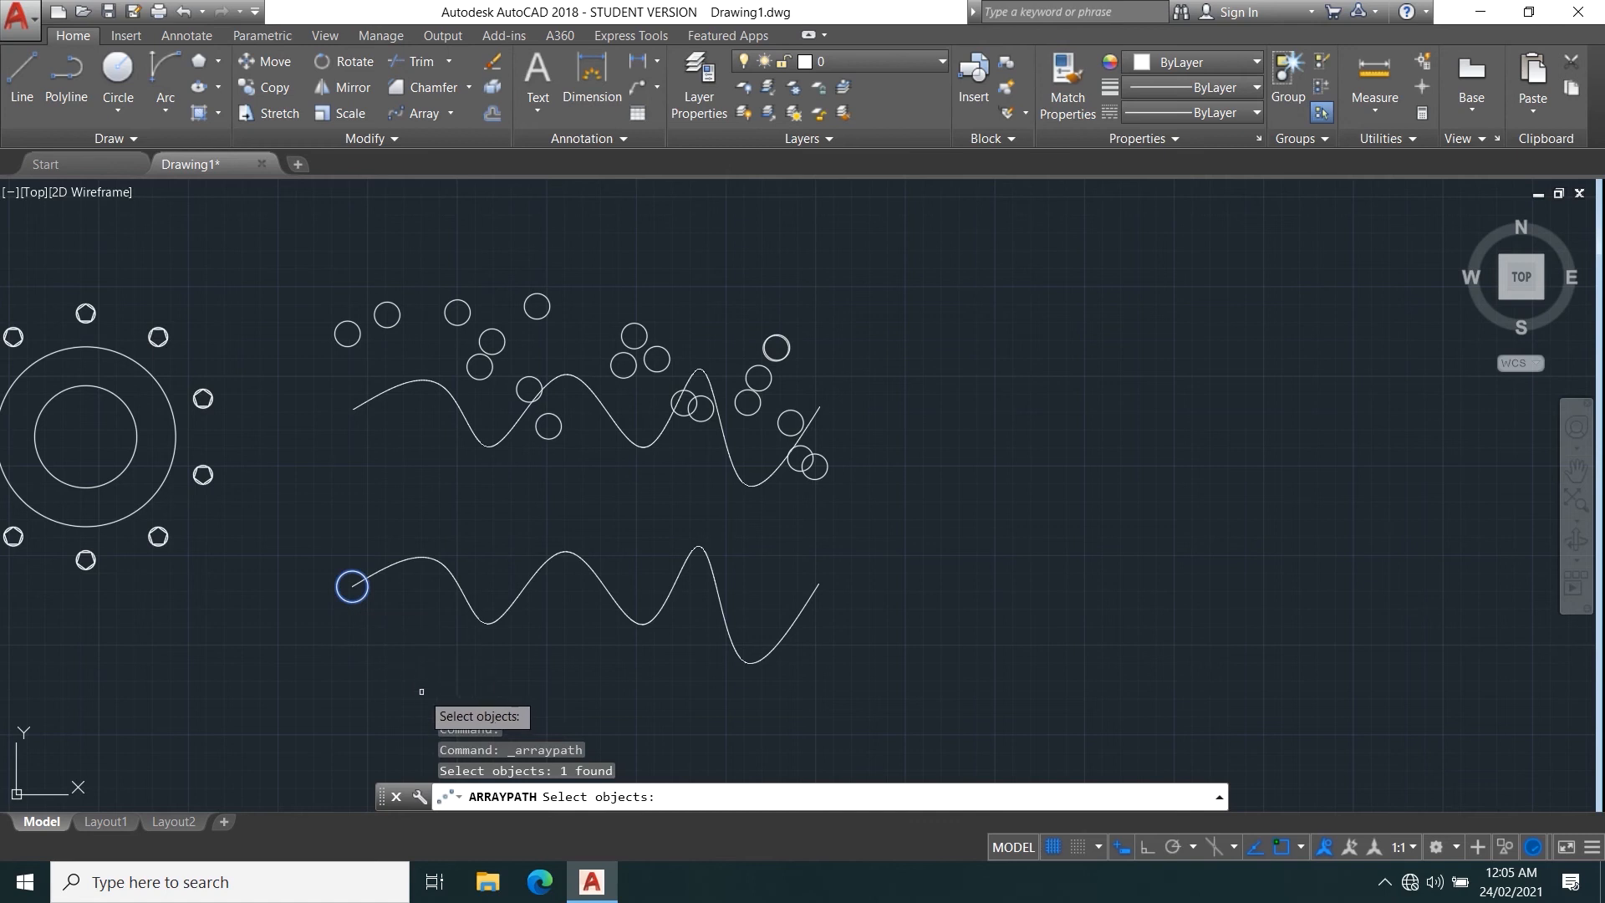
{"action": "key", "text": "Return"}
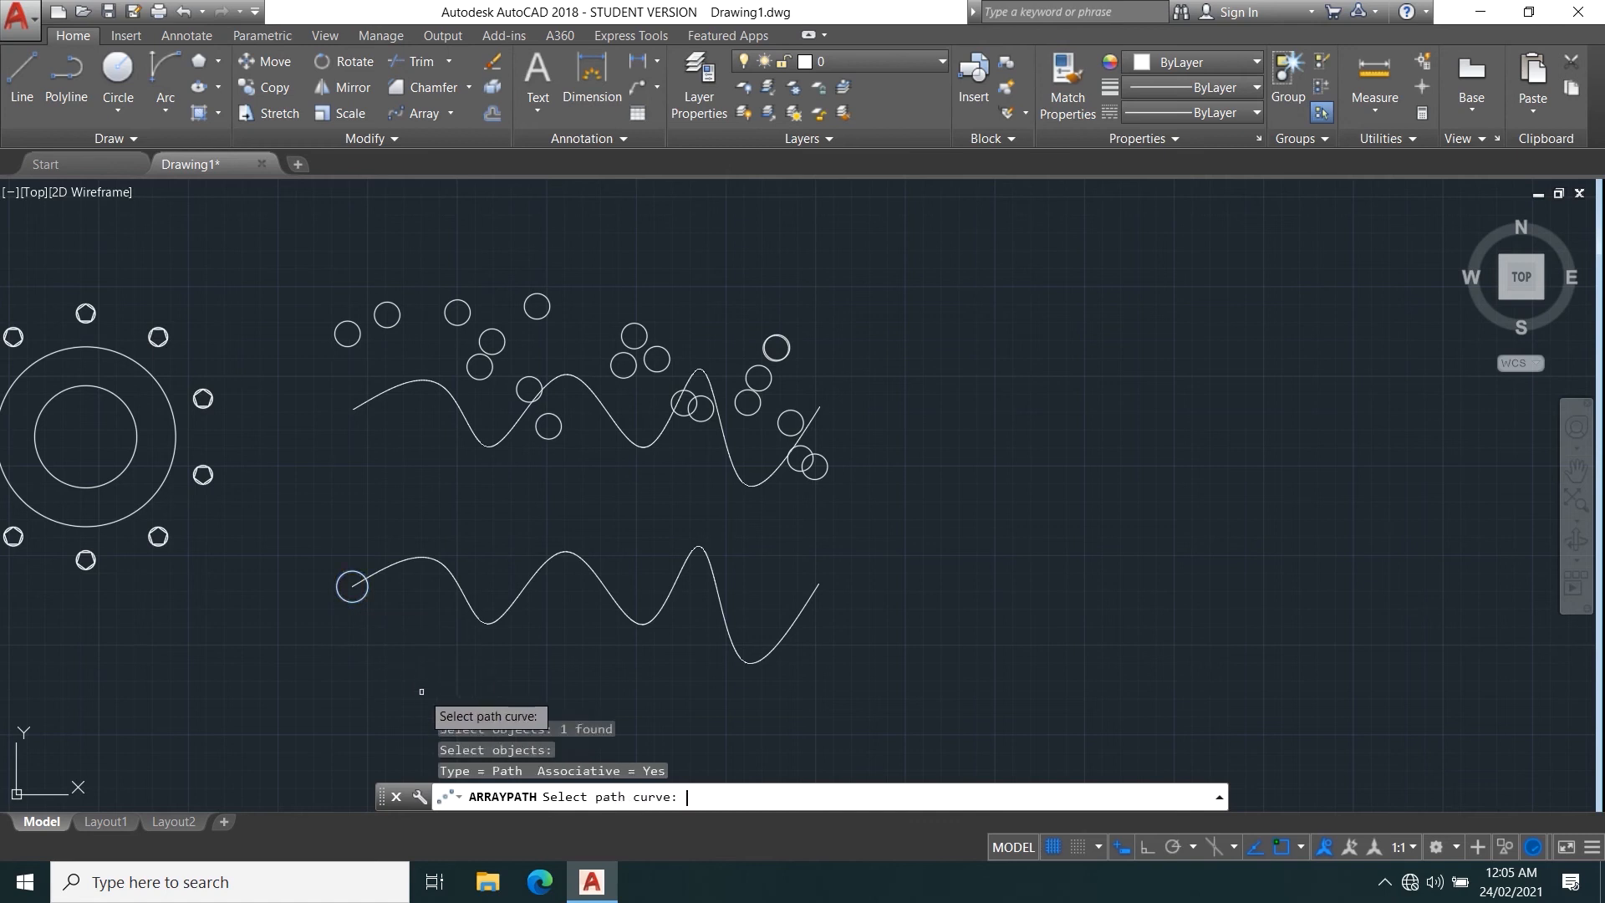
{"action": "left_click", "coordinate": [455, 577]}
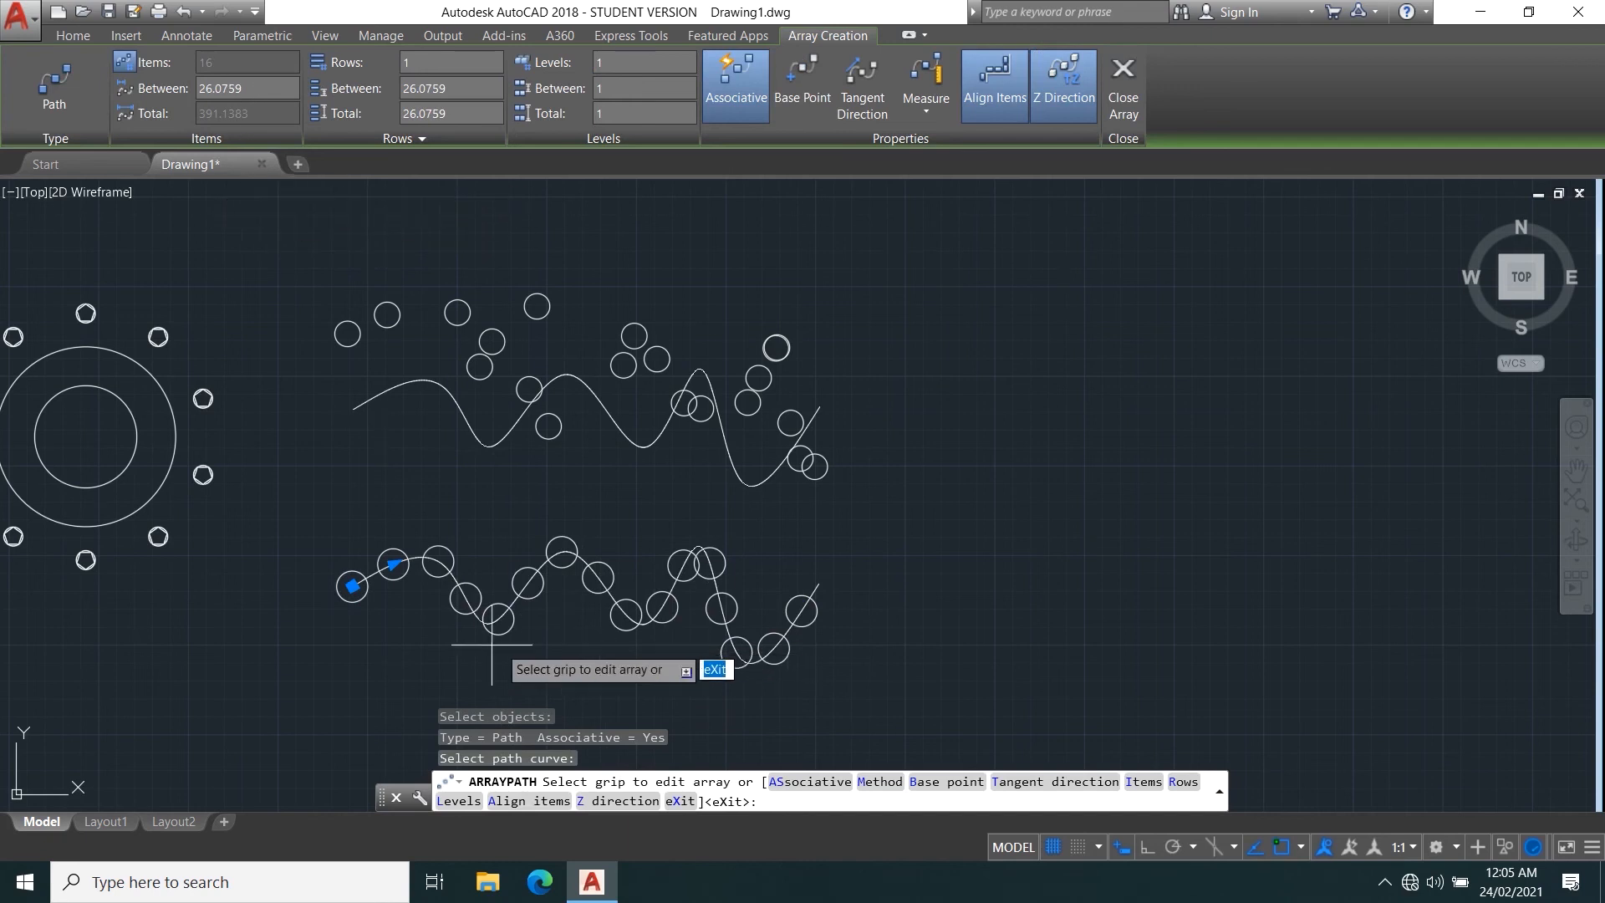
Try a very tight and then a much wider item spacing of about 33.8 on the lower spline's path array.
{"action": "left_click", "coordinate": [393, 565]}
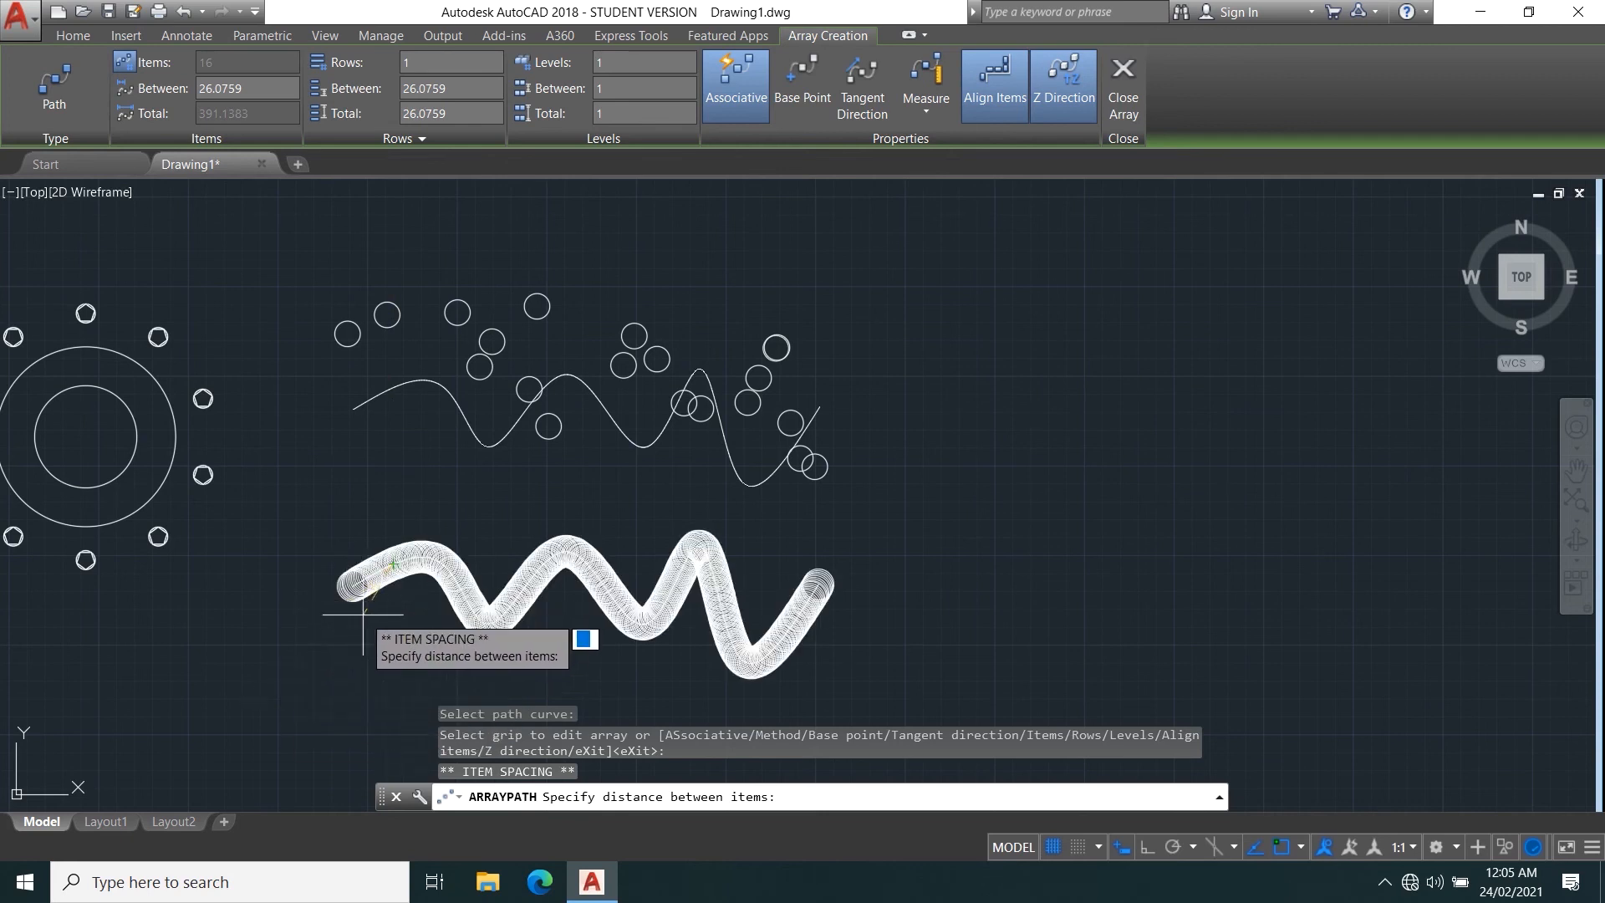
{"action": "left_click", "coordinate": [357, 617]}
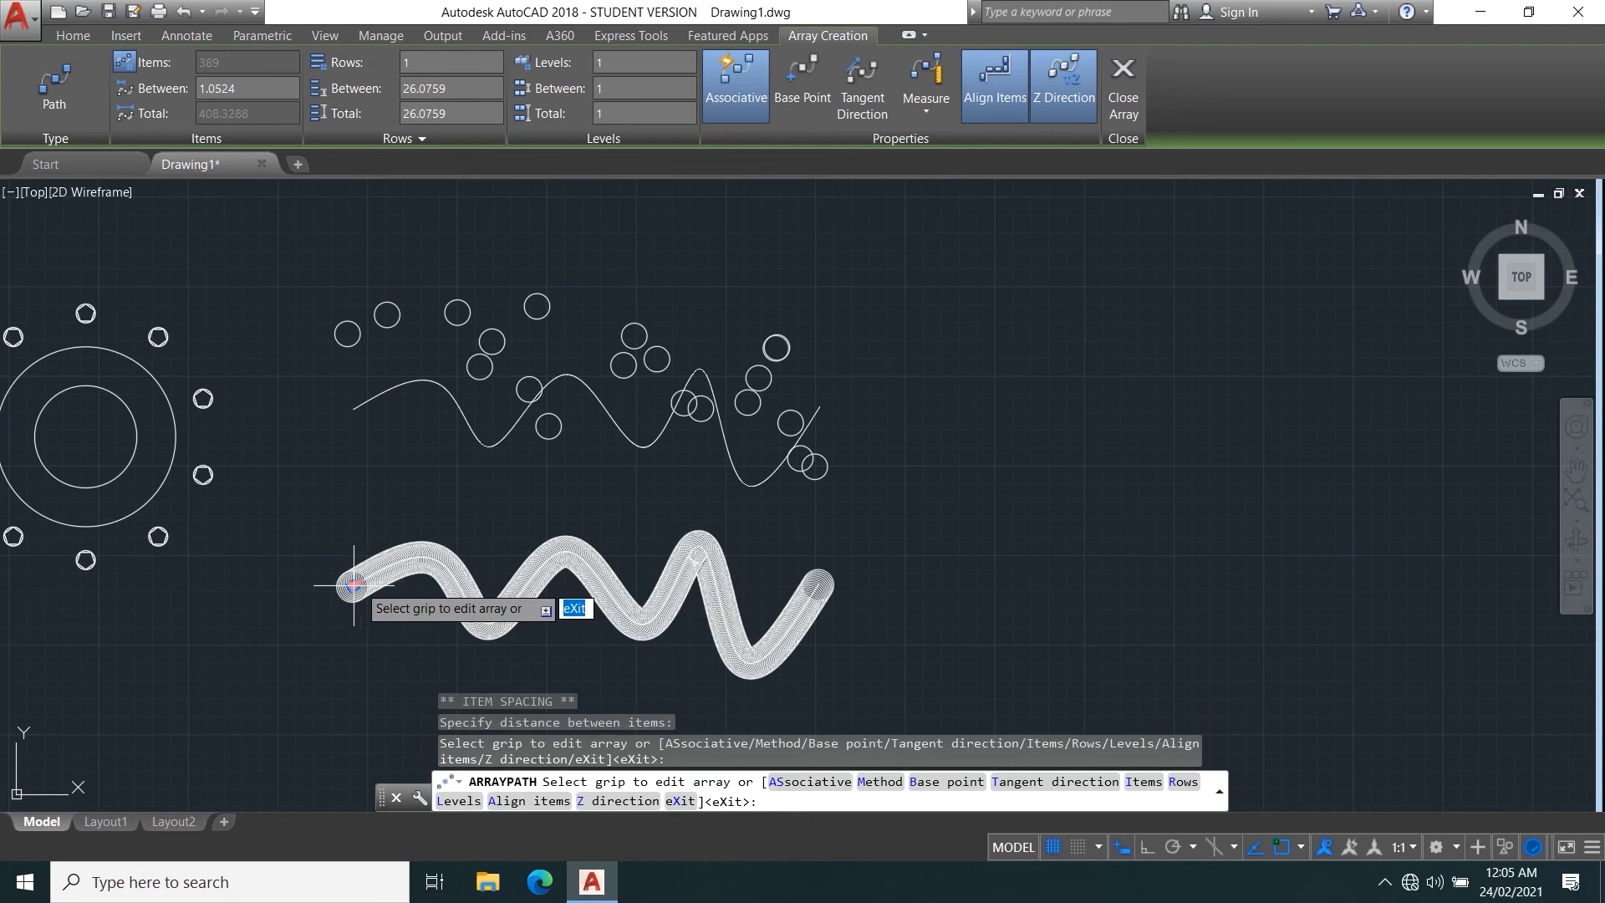
{"action": "left_click", "coordinate": [353, 586]}
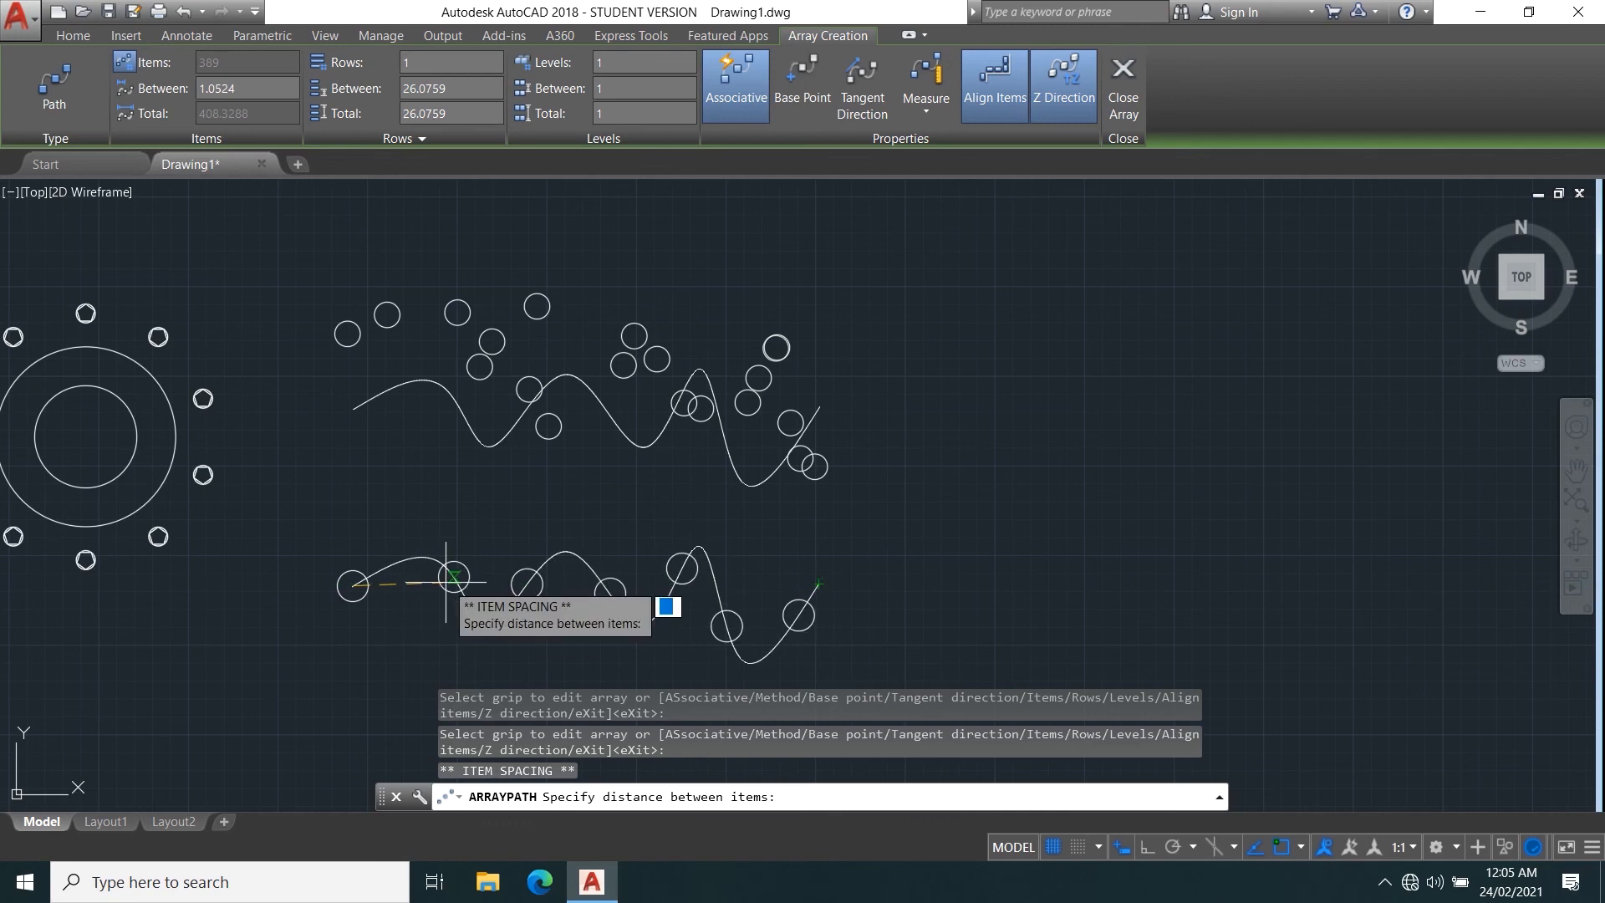
{"action": "left_click", "coordinate": [413, 583]}
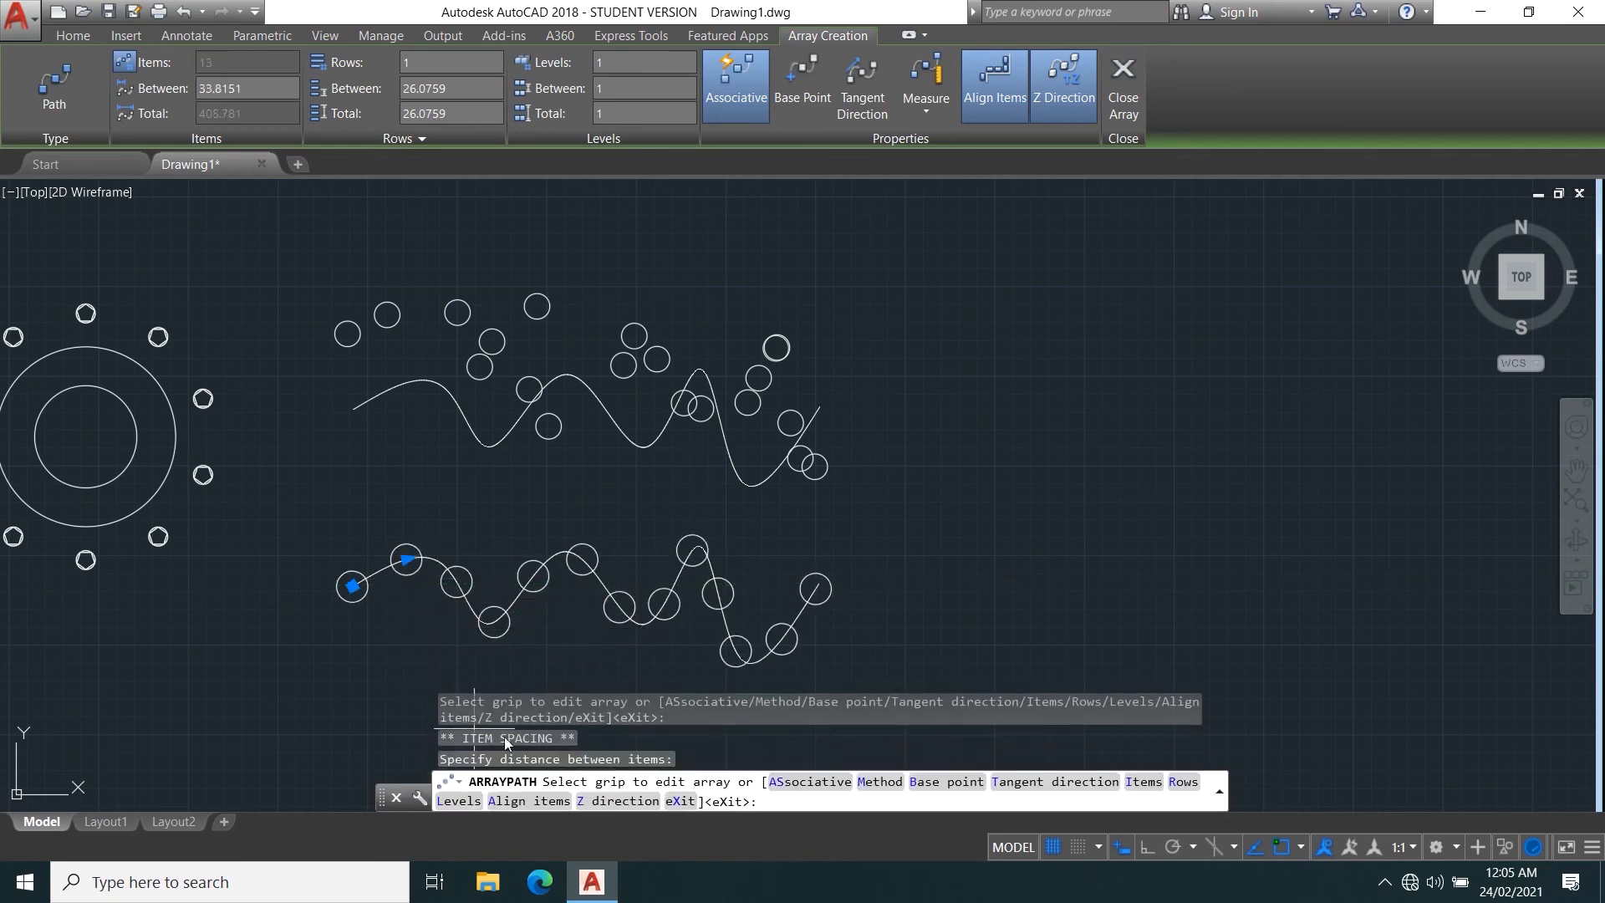
Reduce the lower path array's item spacing to about 13.64 so the circles overlap, and finish the array.
{"action": "left_click", "coordinate": [406, 558]}
{"action": "left_click", "coordinate": [373, 573]}
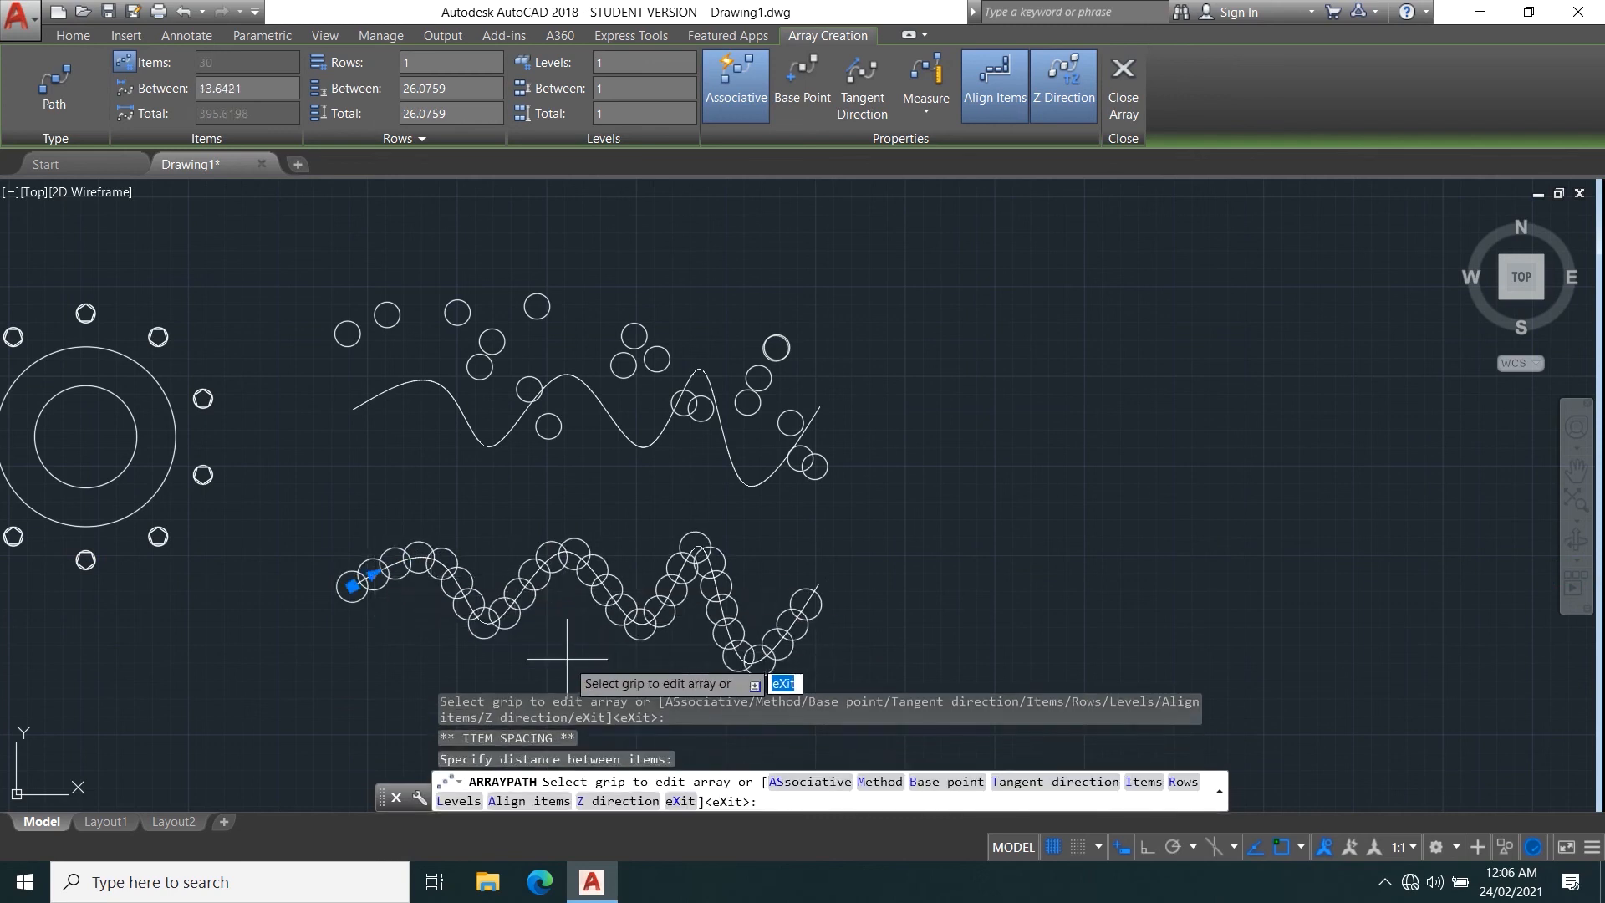
{"action": "middle_click_drag", "start_coordinate": [702, 636], "coordinate": [690, 577]}
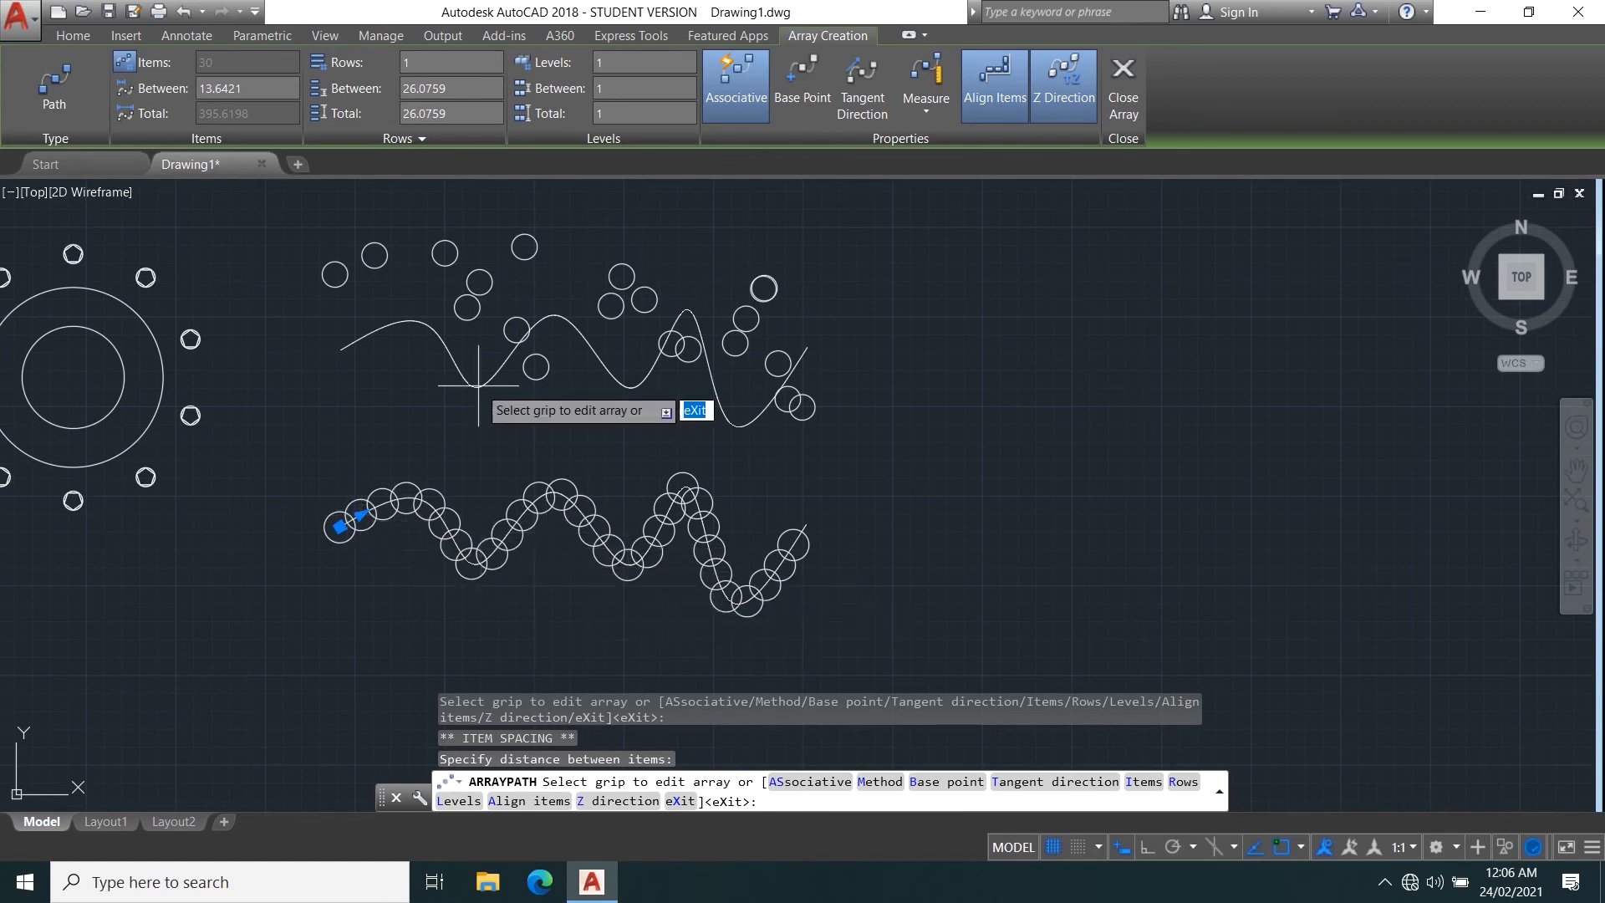
{"action": "middle_click_drag", "start_coordinate": [385, 314], "coordinate": [382, 437]}
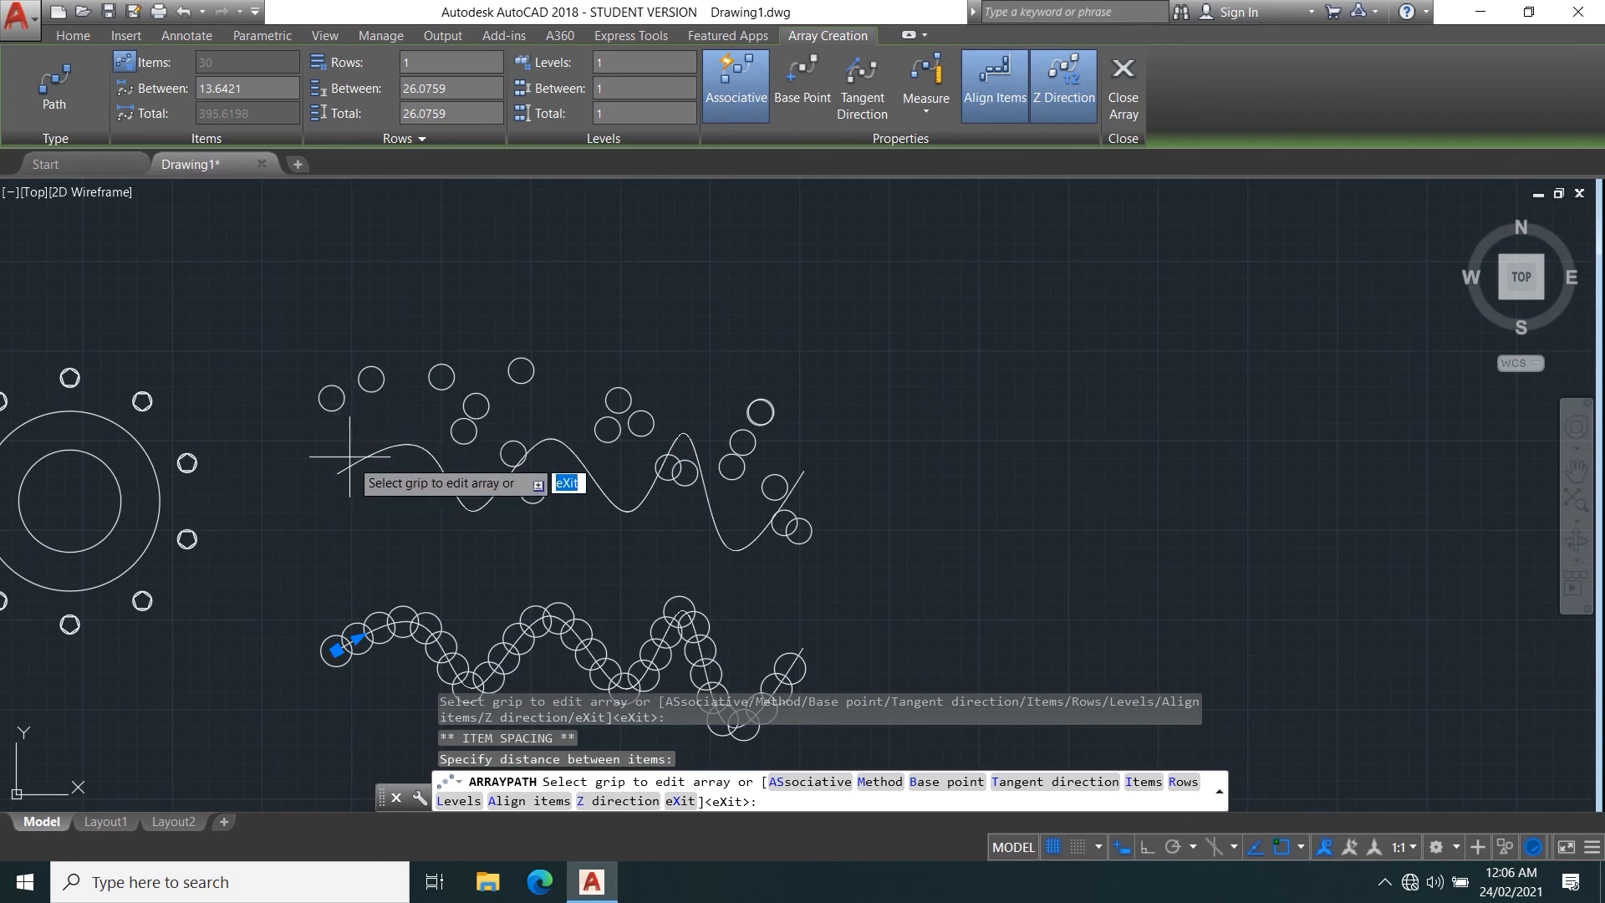
{"action": "middle_click_drag", "start_coordinate": [584, 576], "coordinate": [616, 512]}
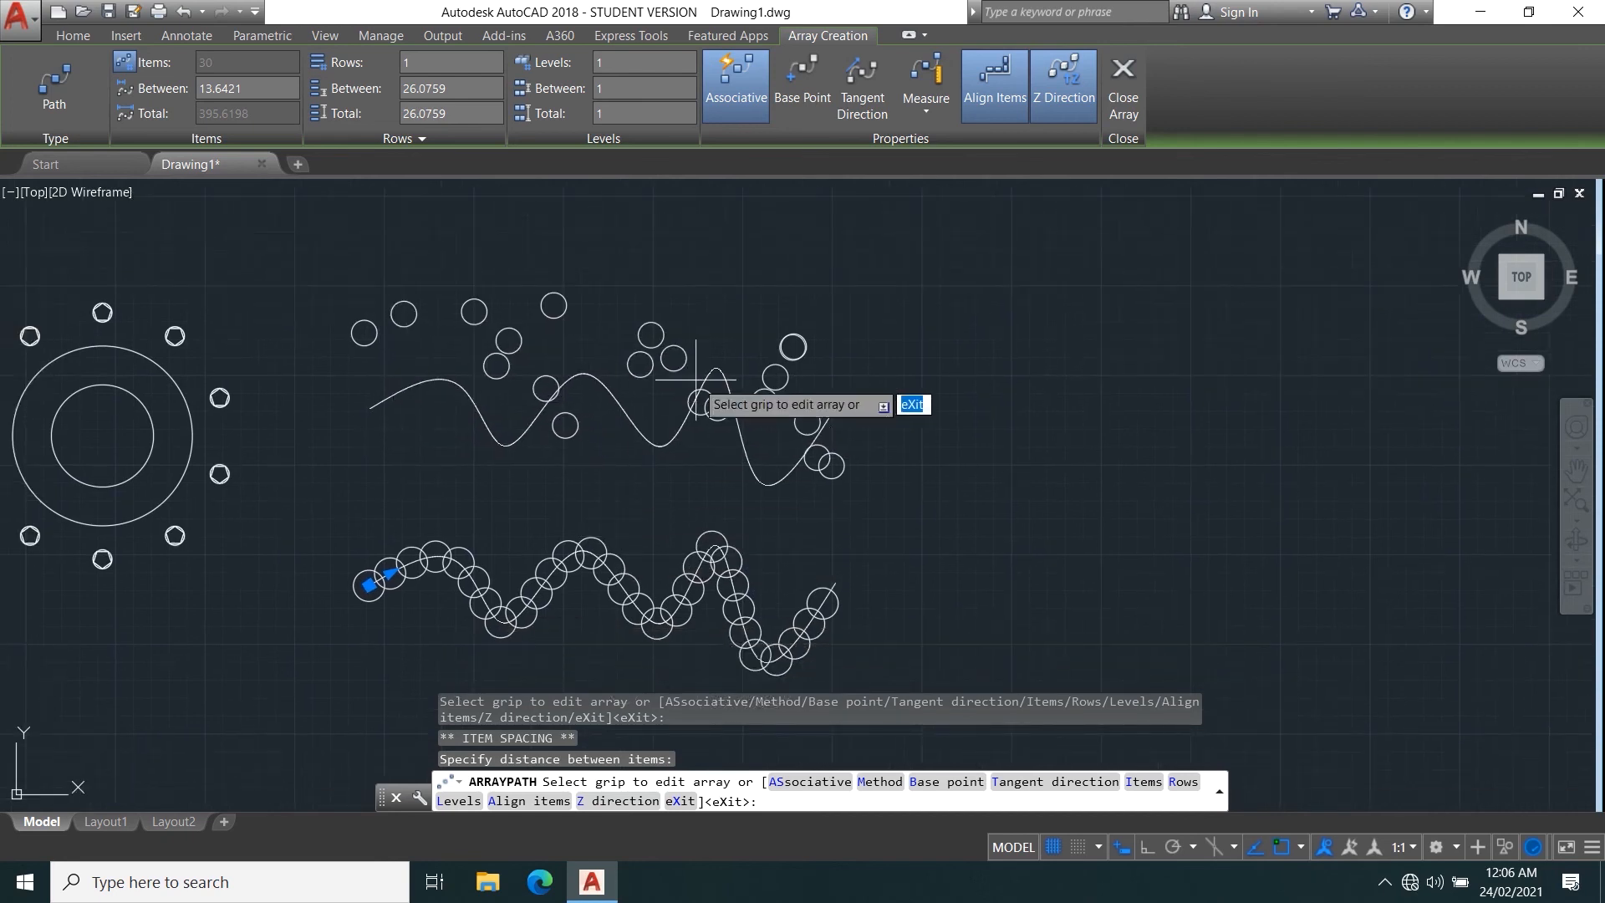
{"action": "left_click", "coordinate": [1120, 98]}
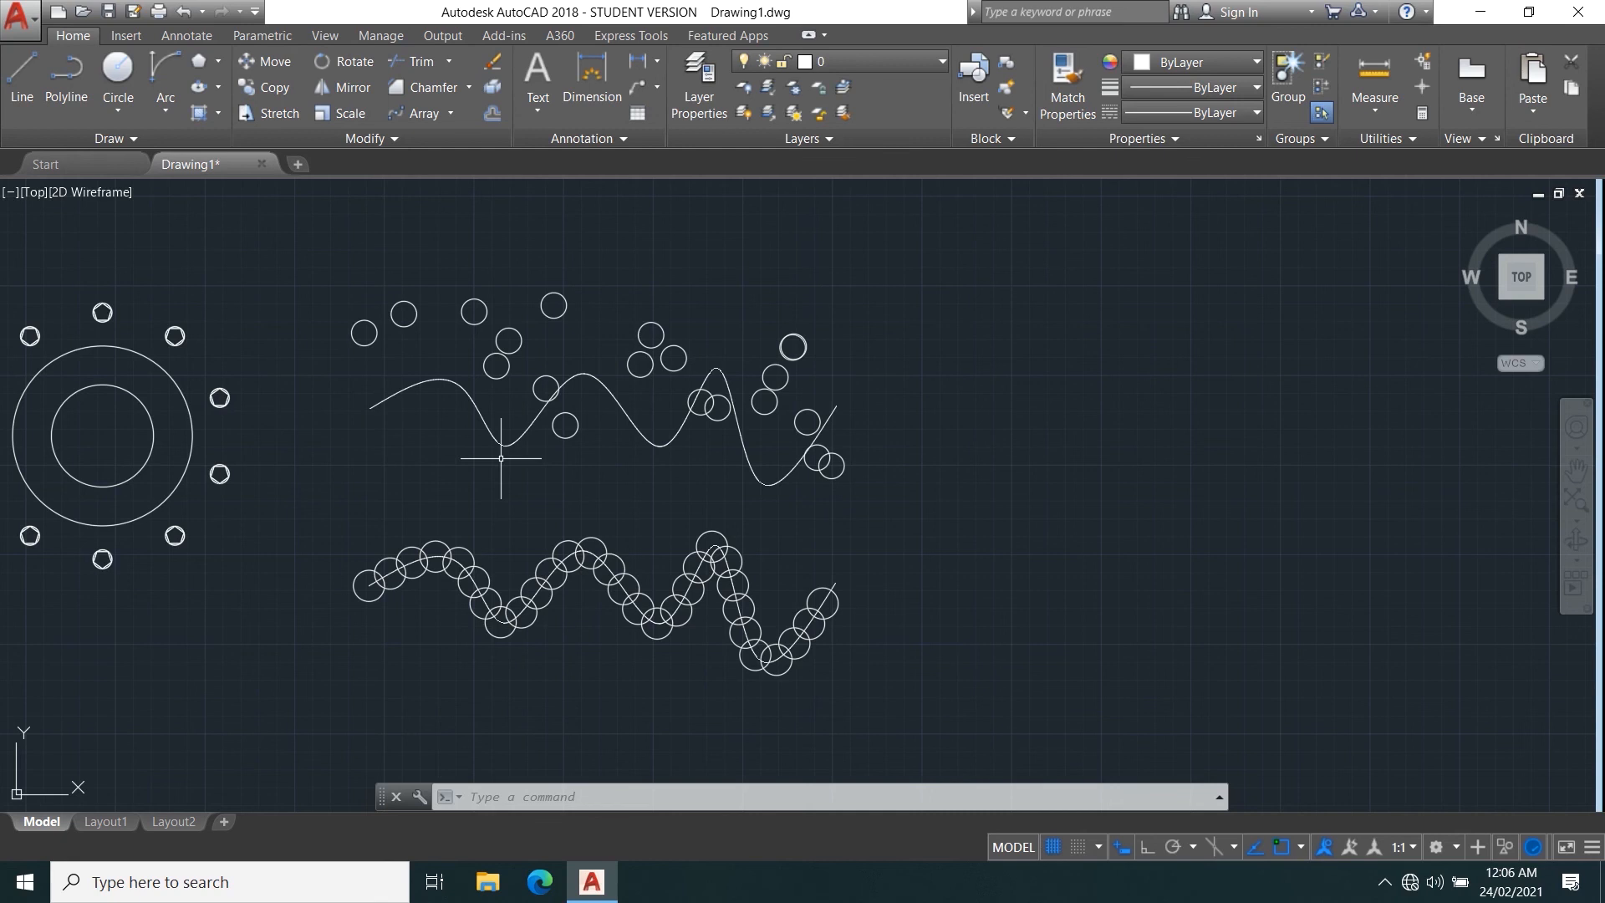
Draw a wide rectangle in the empty area to the right of the splines.
{"action": "scroll", "coordinate": [570, 352], "scroll_direction": "down", "scroll_amount": 4}
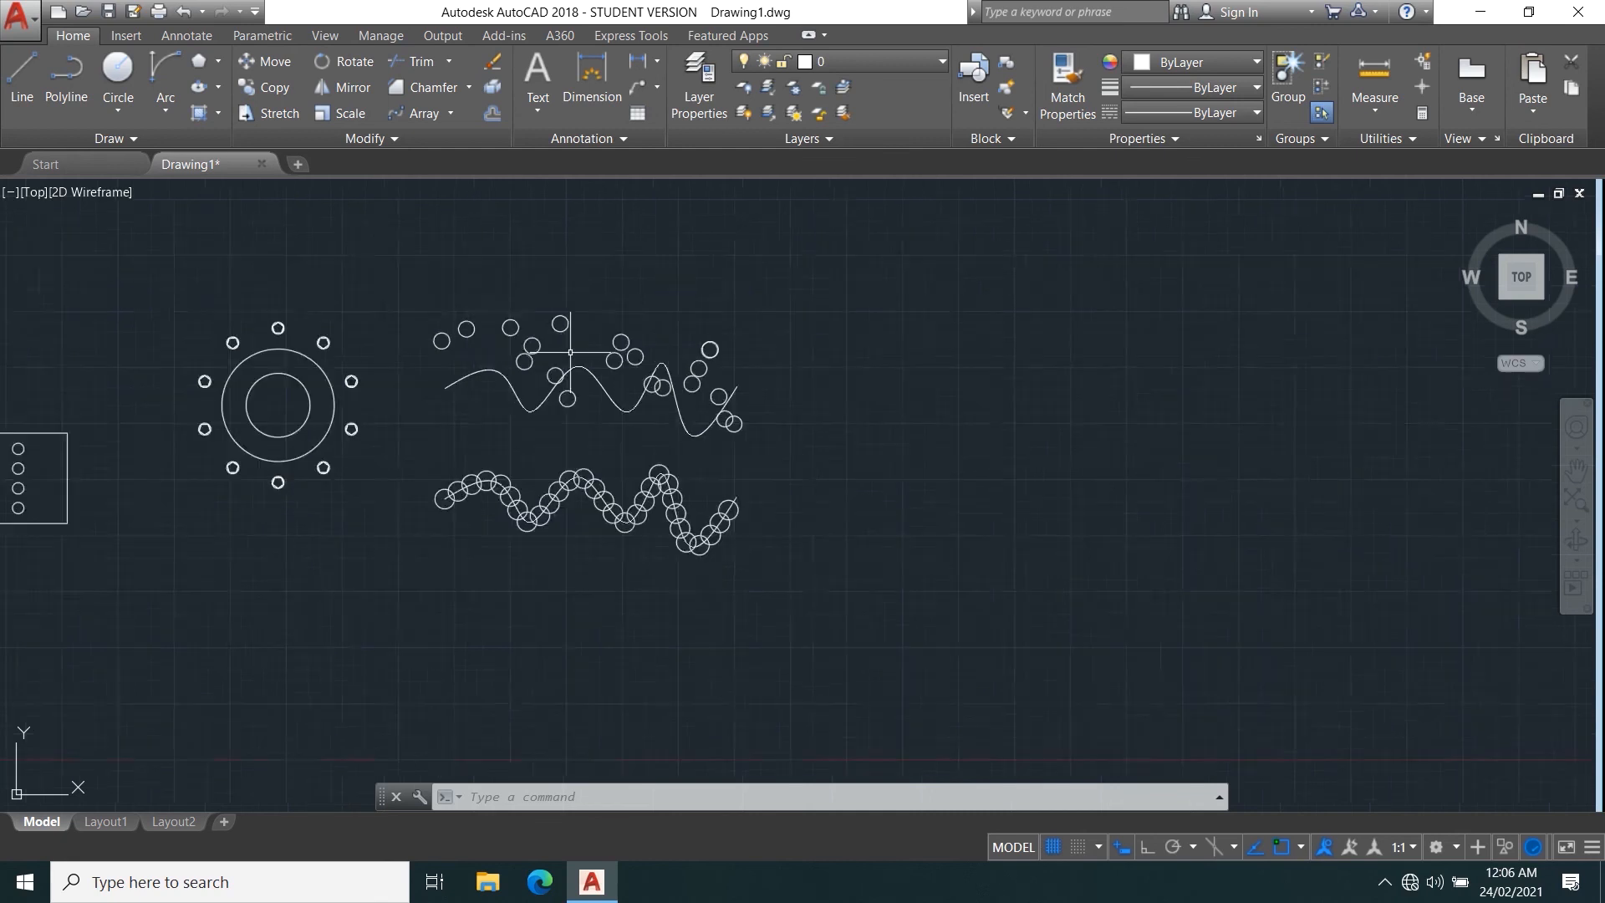
{"action": "scroll", "coordinate": [672, 376], "scroll_direction": "up", "scroll_amount": 4}
{"action": "middle_click_drag", "start_coordinate": [673, 380], "coordinate": [14, 456]}
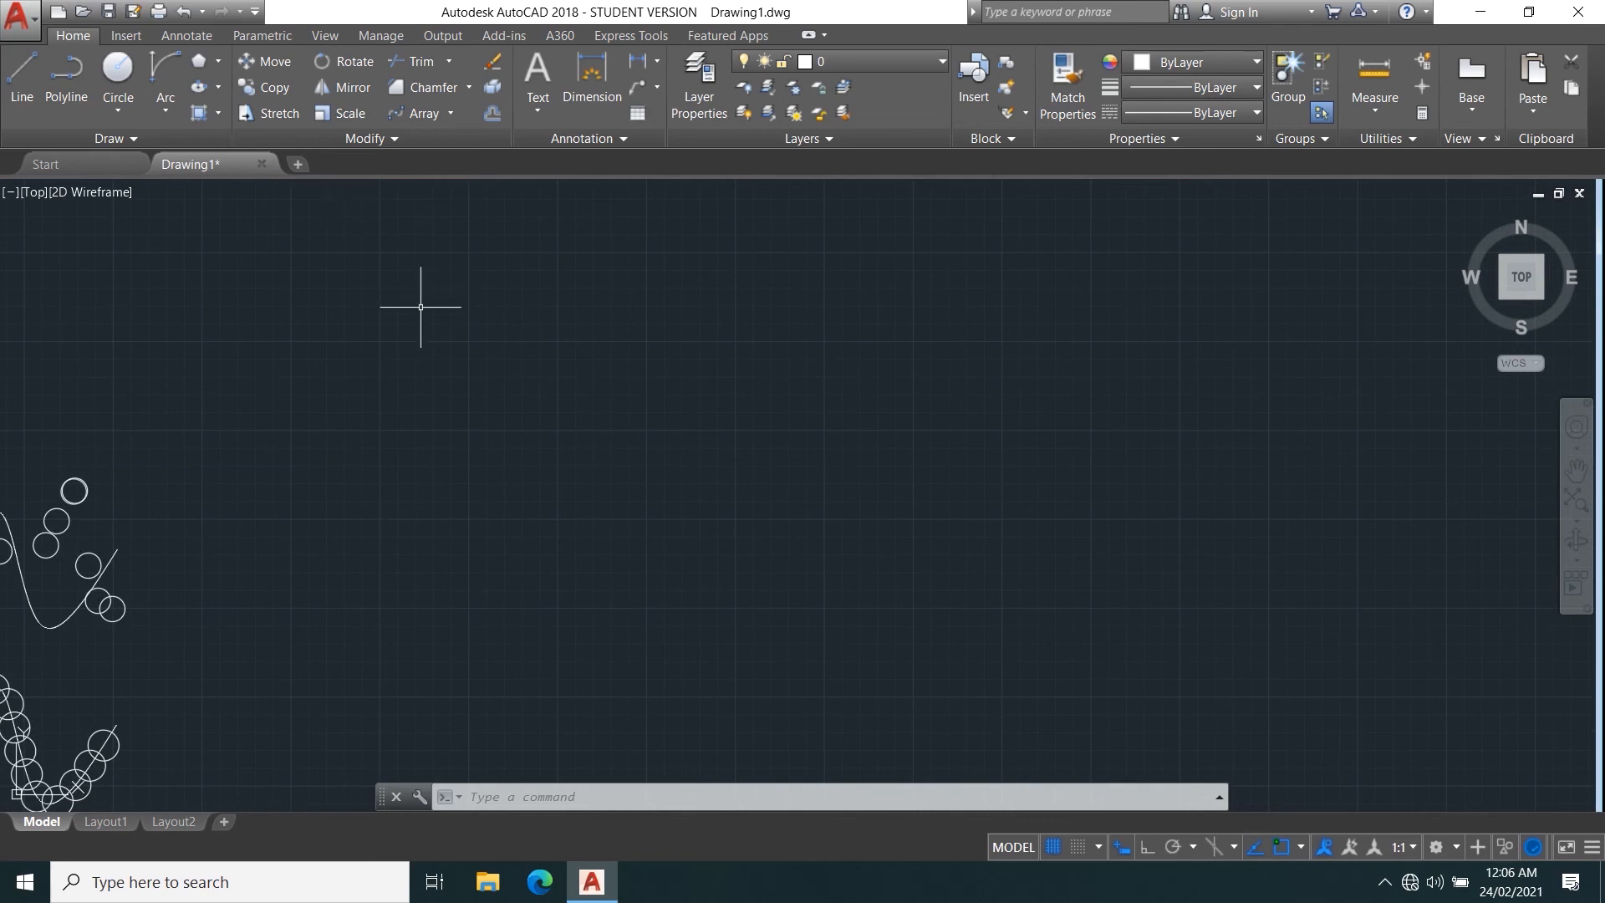
{"action": "scroll", "coordinate": [423, 315], "scroll_direction": "up", "scroll_amount": 2}
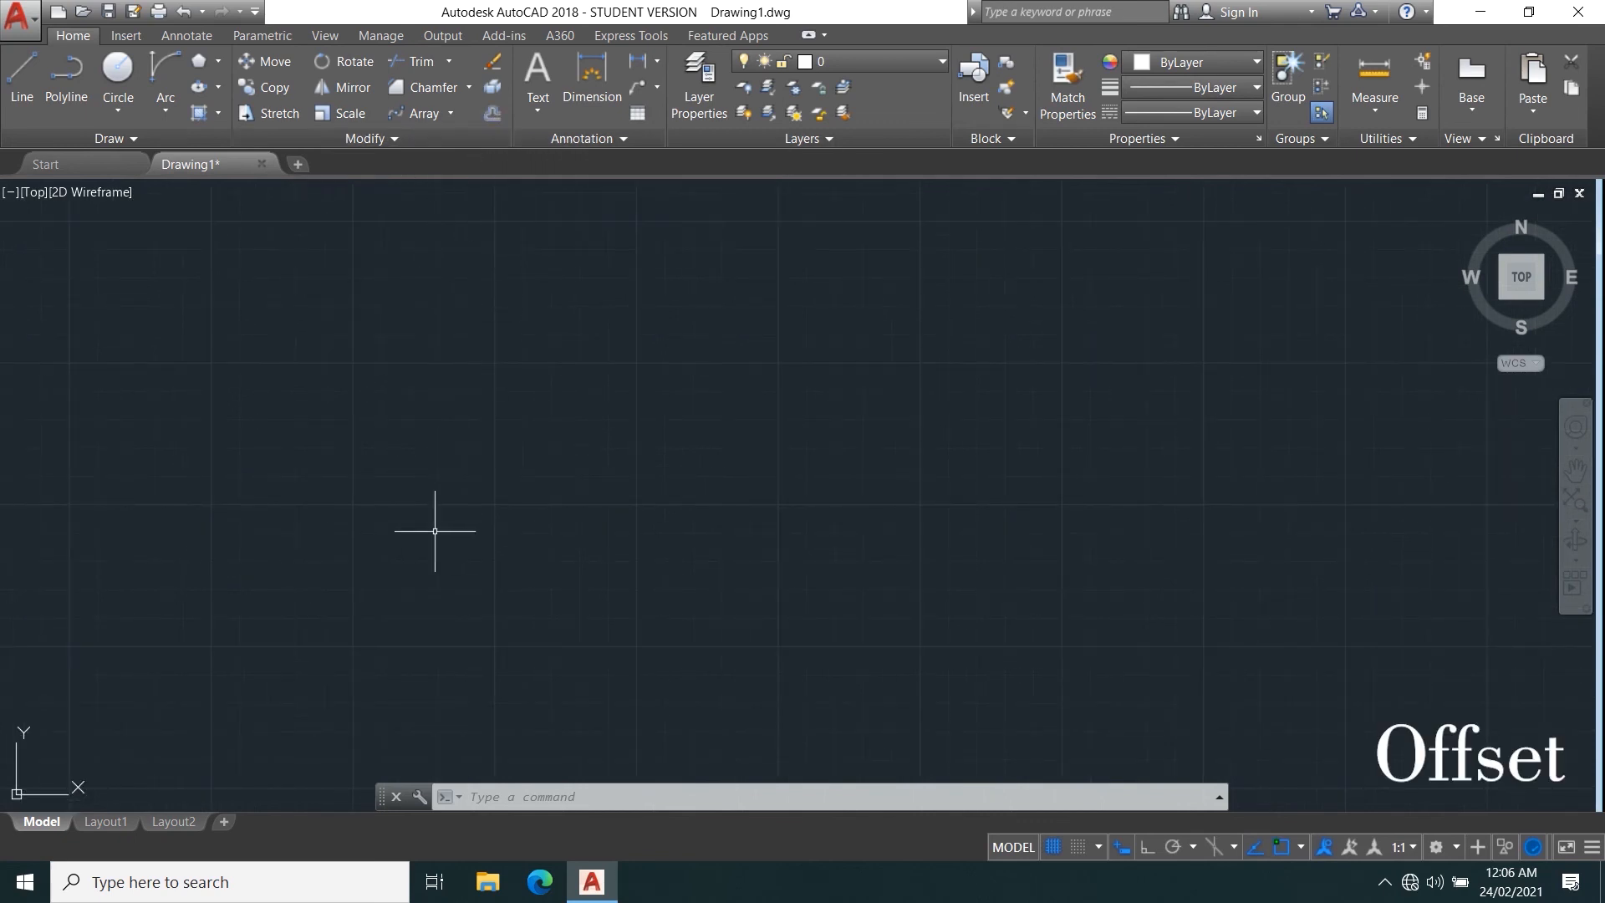
{"action": "scroll", "coordinate": [435, 531], "scroll_direction": "down", "scroll_amount": 3}
{"action": "scroll", "coordinate": [287, 573], "scroll_direction": "up", "scroll_amount": 4}
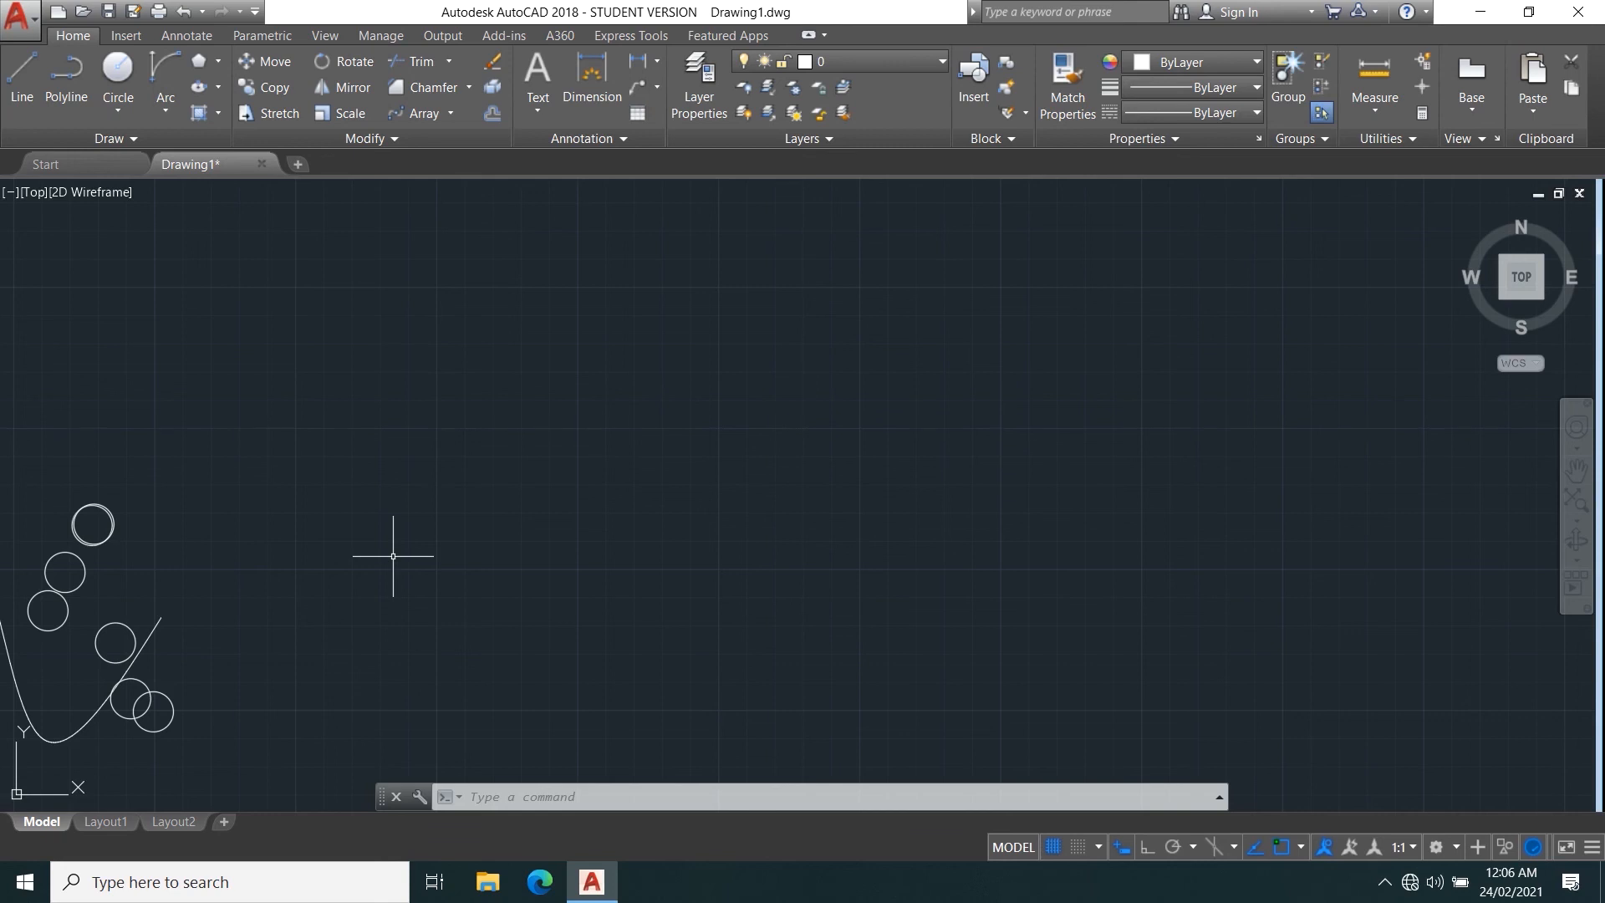
{"action": "key", "text": "Escape"}
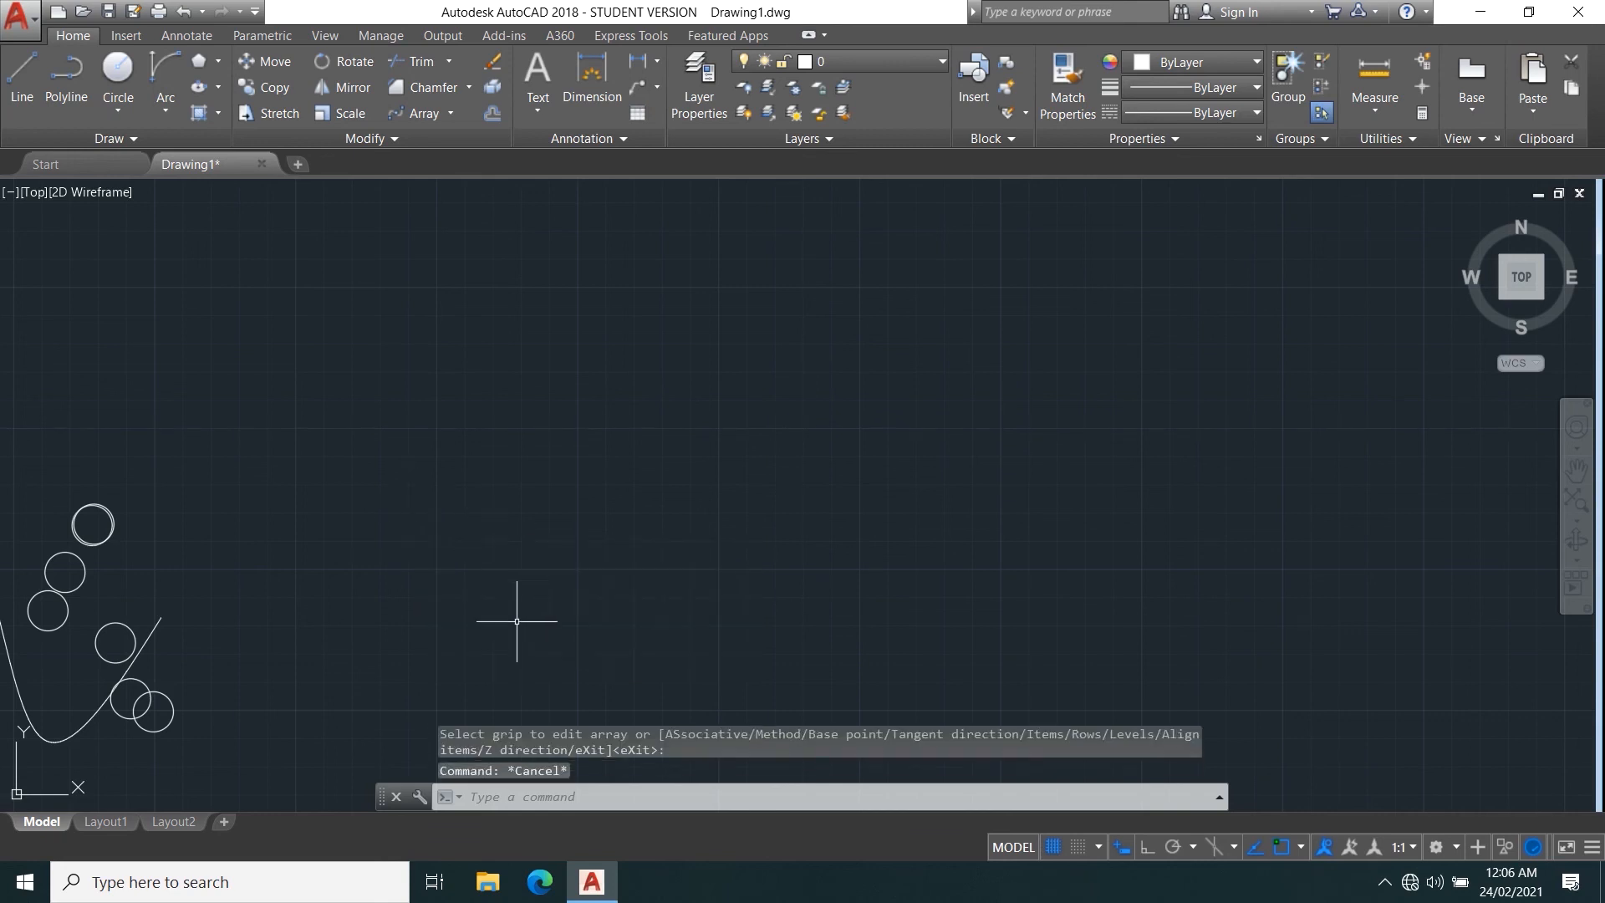
{"action": "type", "text": "rec"}
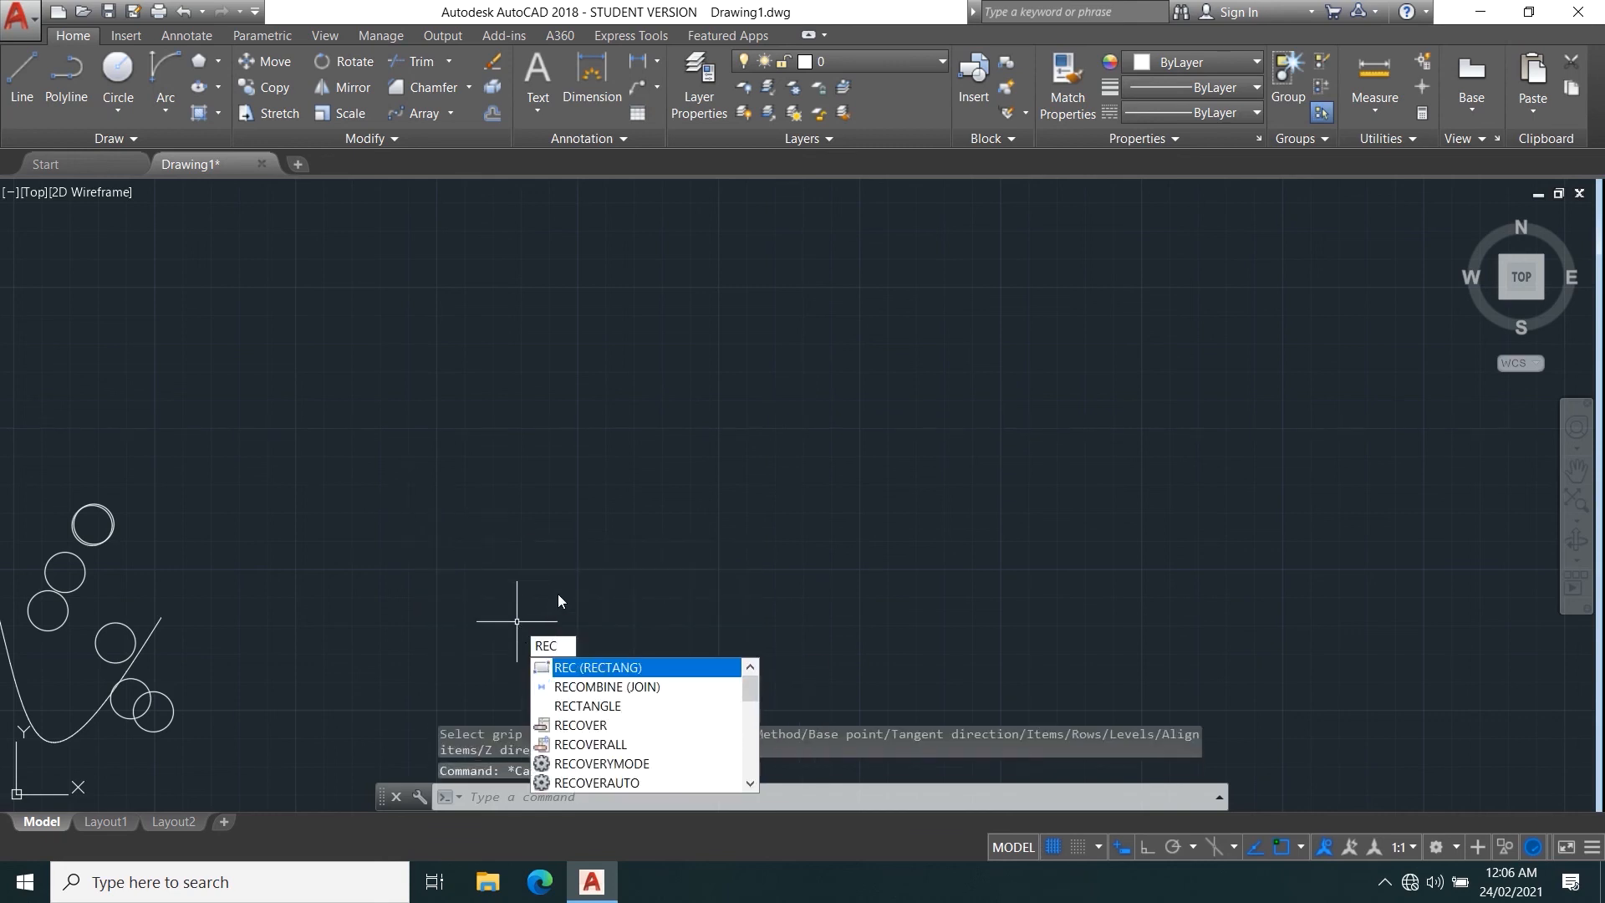
{"action": "key", "text": "Return"}
{"action": "left_click", "coordinate": [516, 398]}
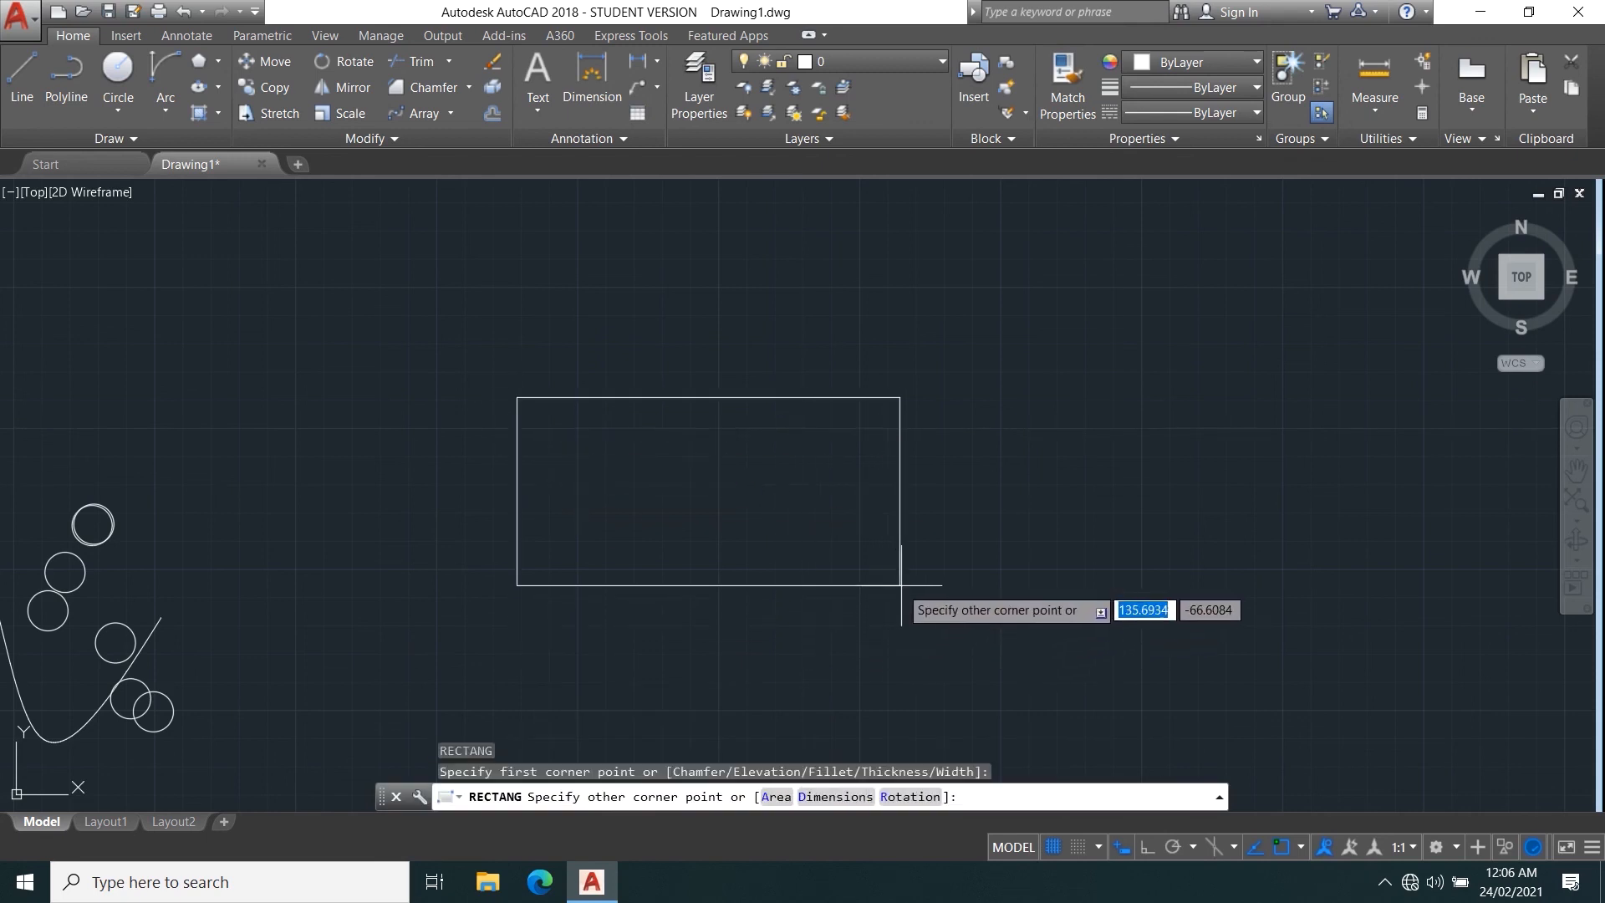
{"action": "scroll", "coordinate": [786, 558], "scroll_direction": "up", "scroll_amount": 4}
{"action": "middle_click_drag", "start_coordinate": [742, 480], "coordinate": [863, 738]}
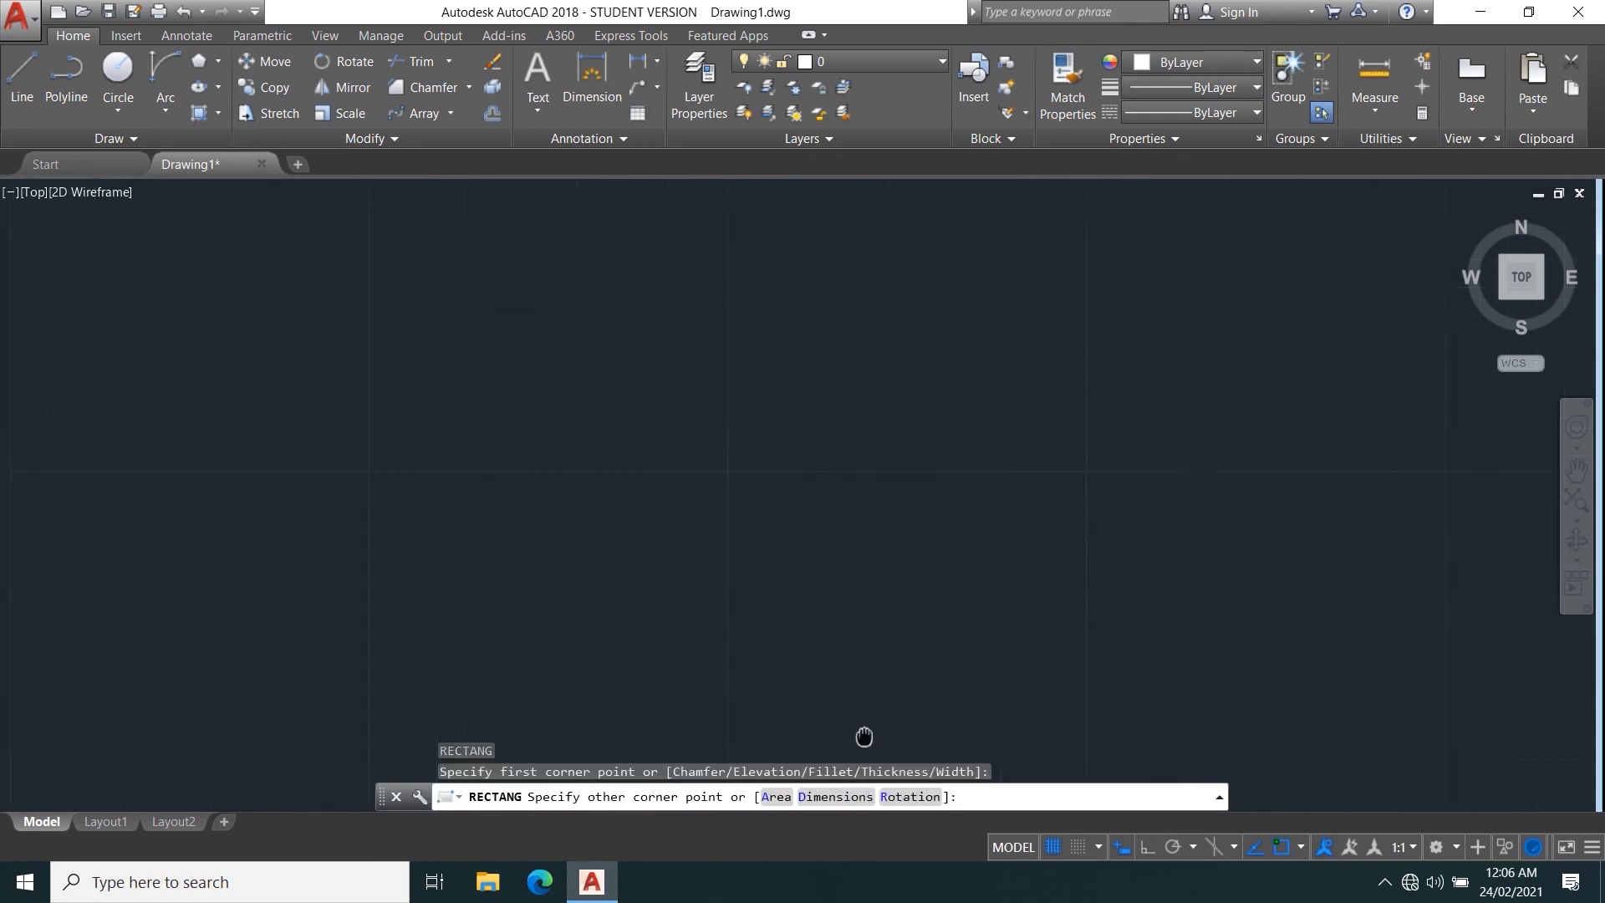
{"action": "middle_click_drag", "start_coordinate": [751, 728], "coordinate": [775, 589]}
{"action": "left_click", "coordinate": [836, 693]}
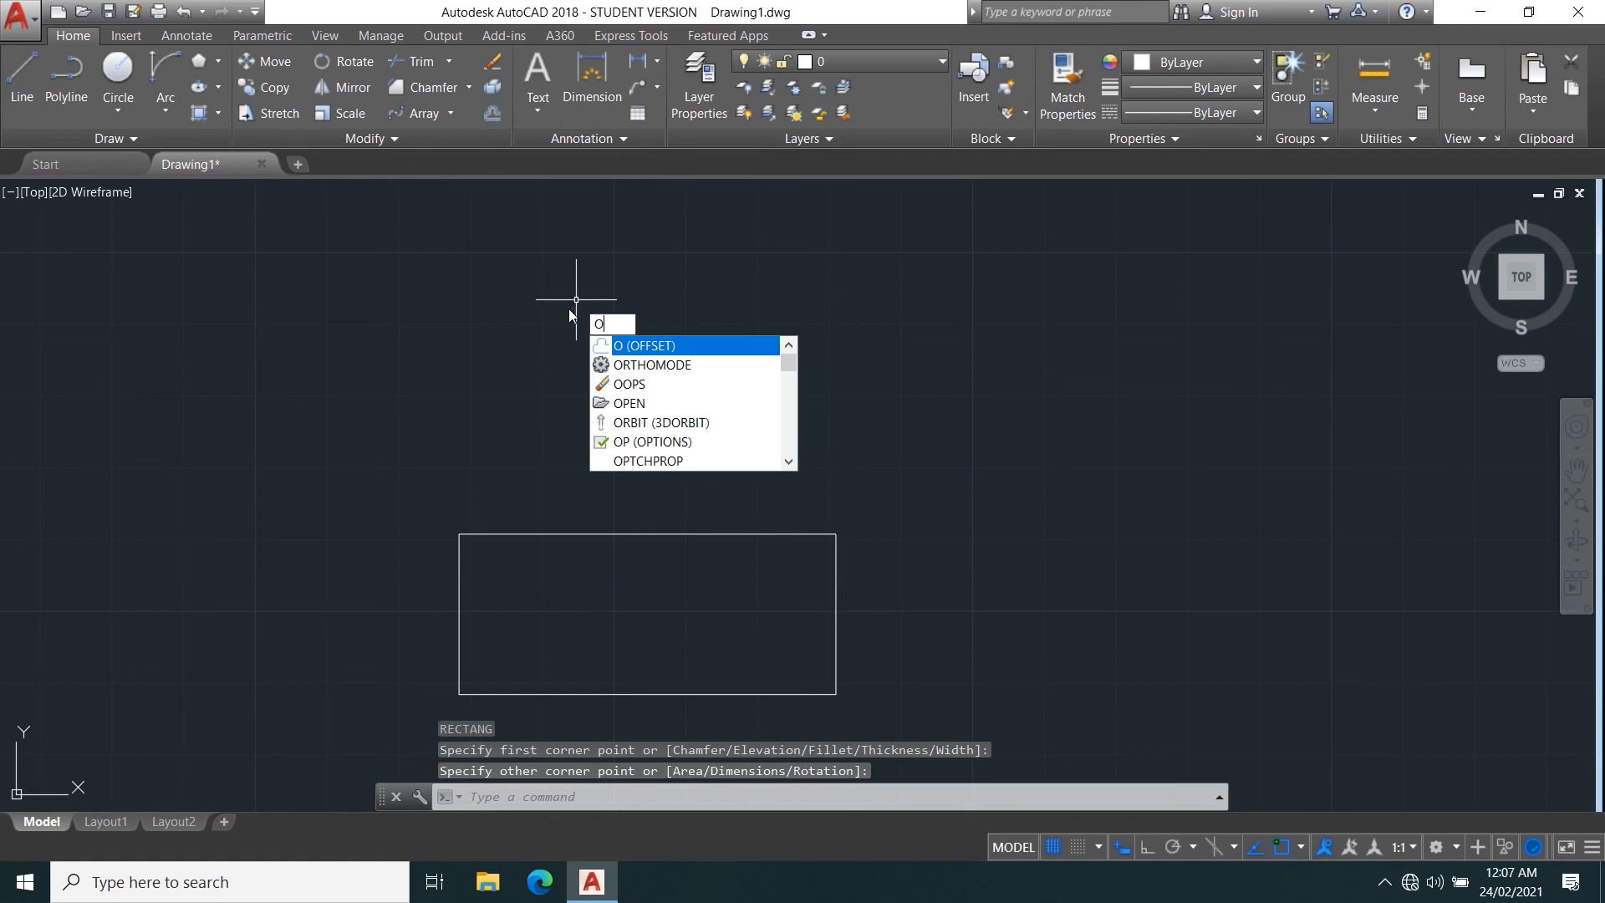
Offset the rectangle inward by a distance of 5.
{"action": "key", "text": "Escape"}
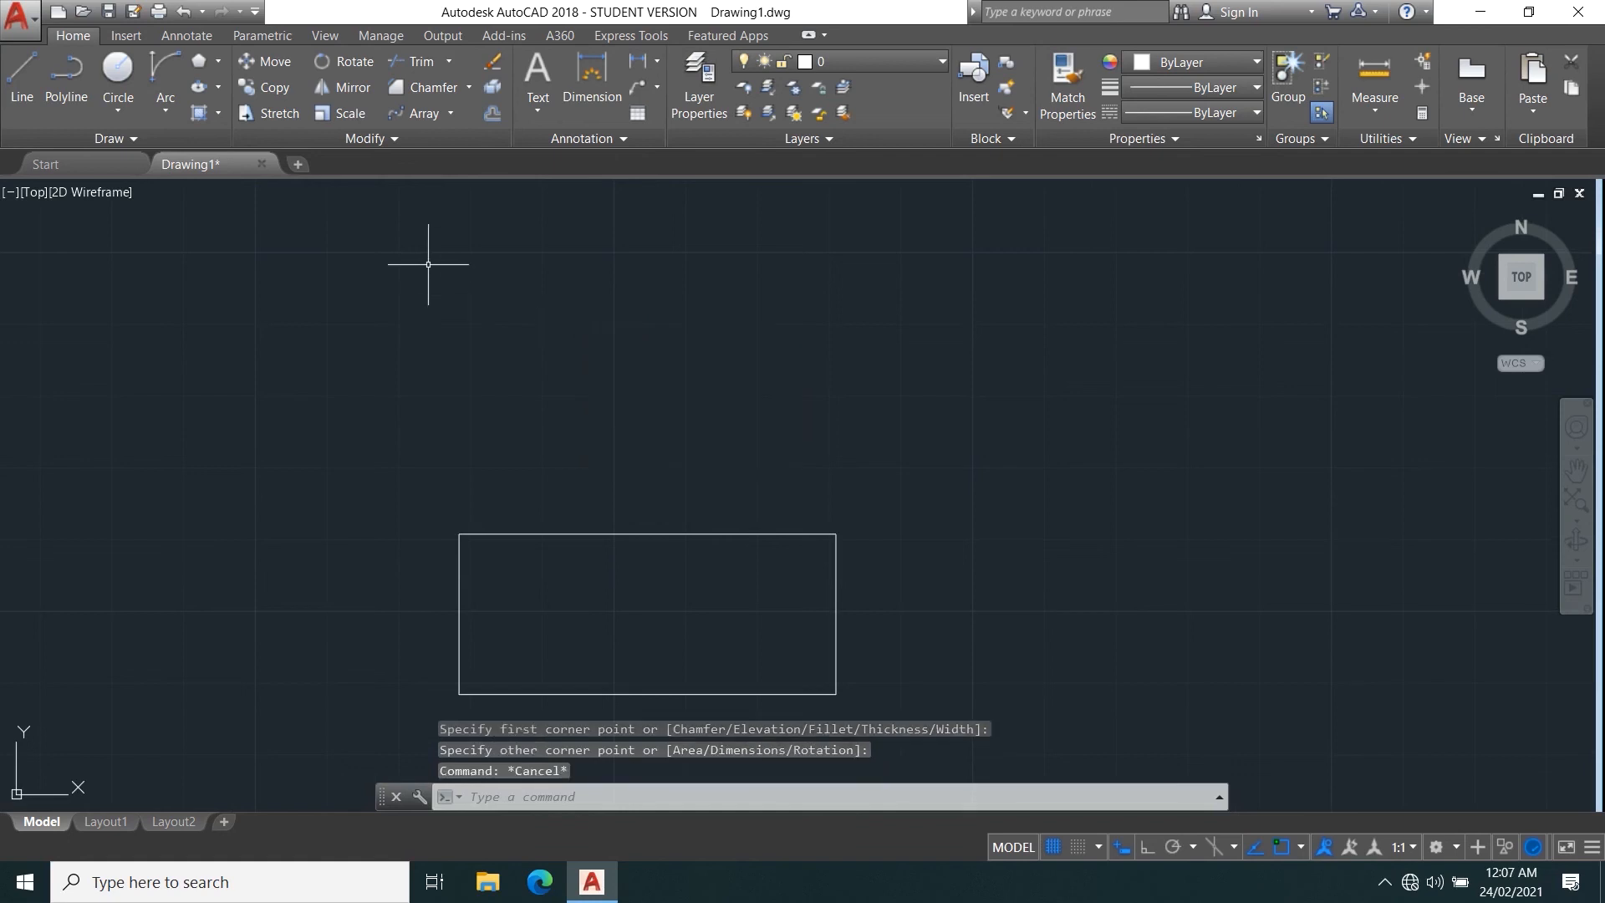
{"action": "left_click", "coordinate": [492, 115]}
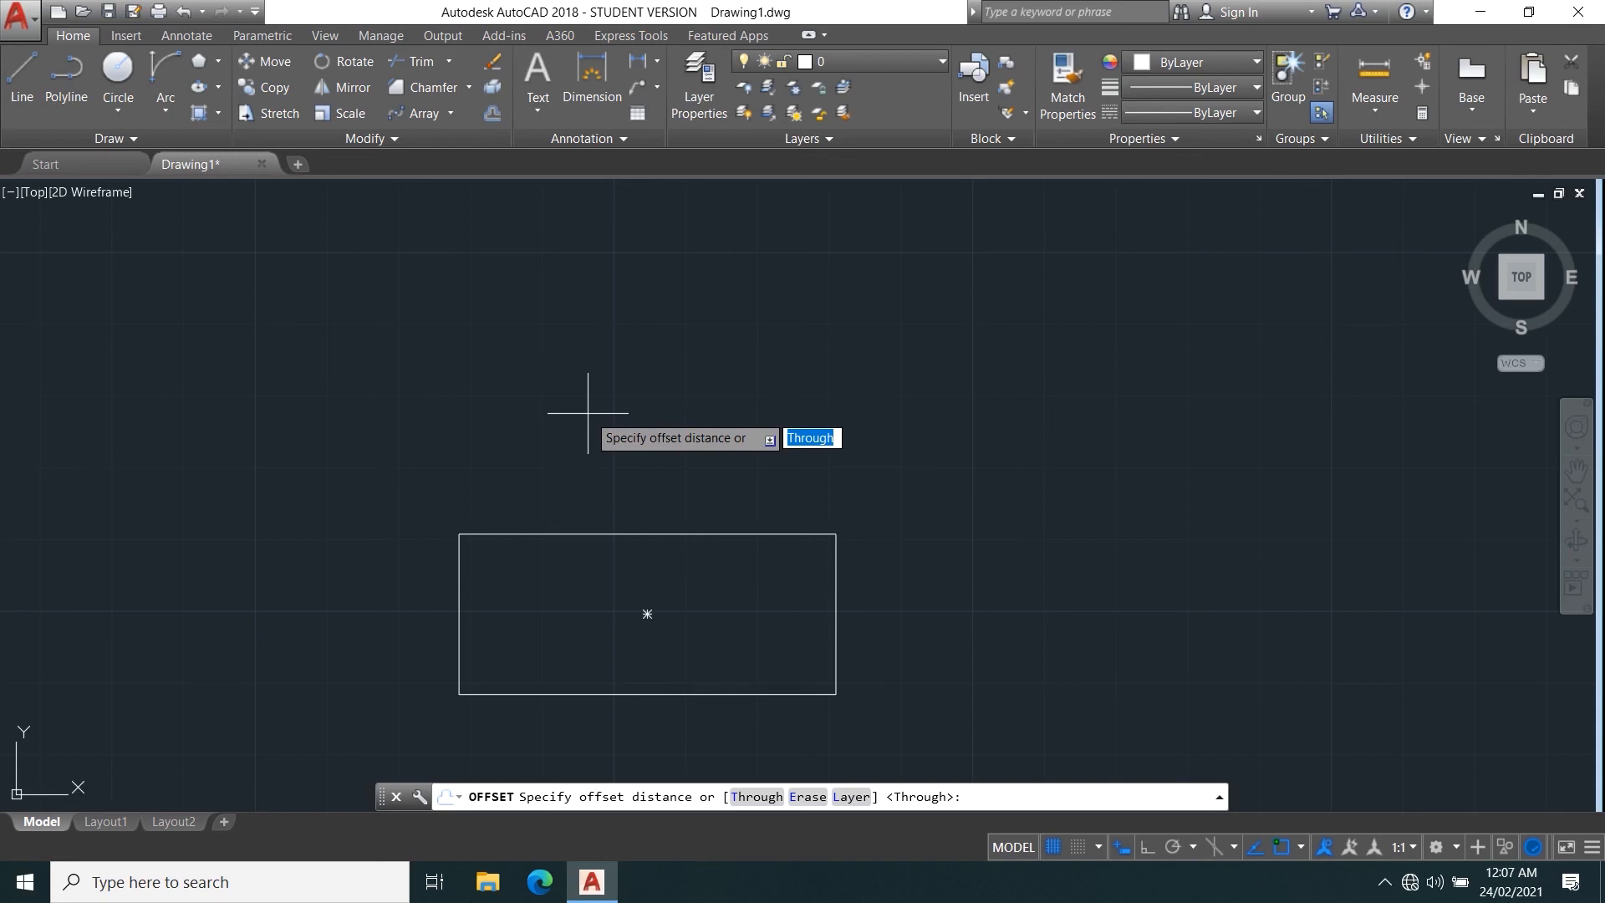
{"action": "type", "text": "5"}
{"action": "key", "text": "Return"}
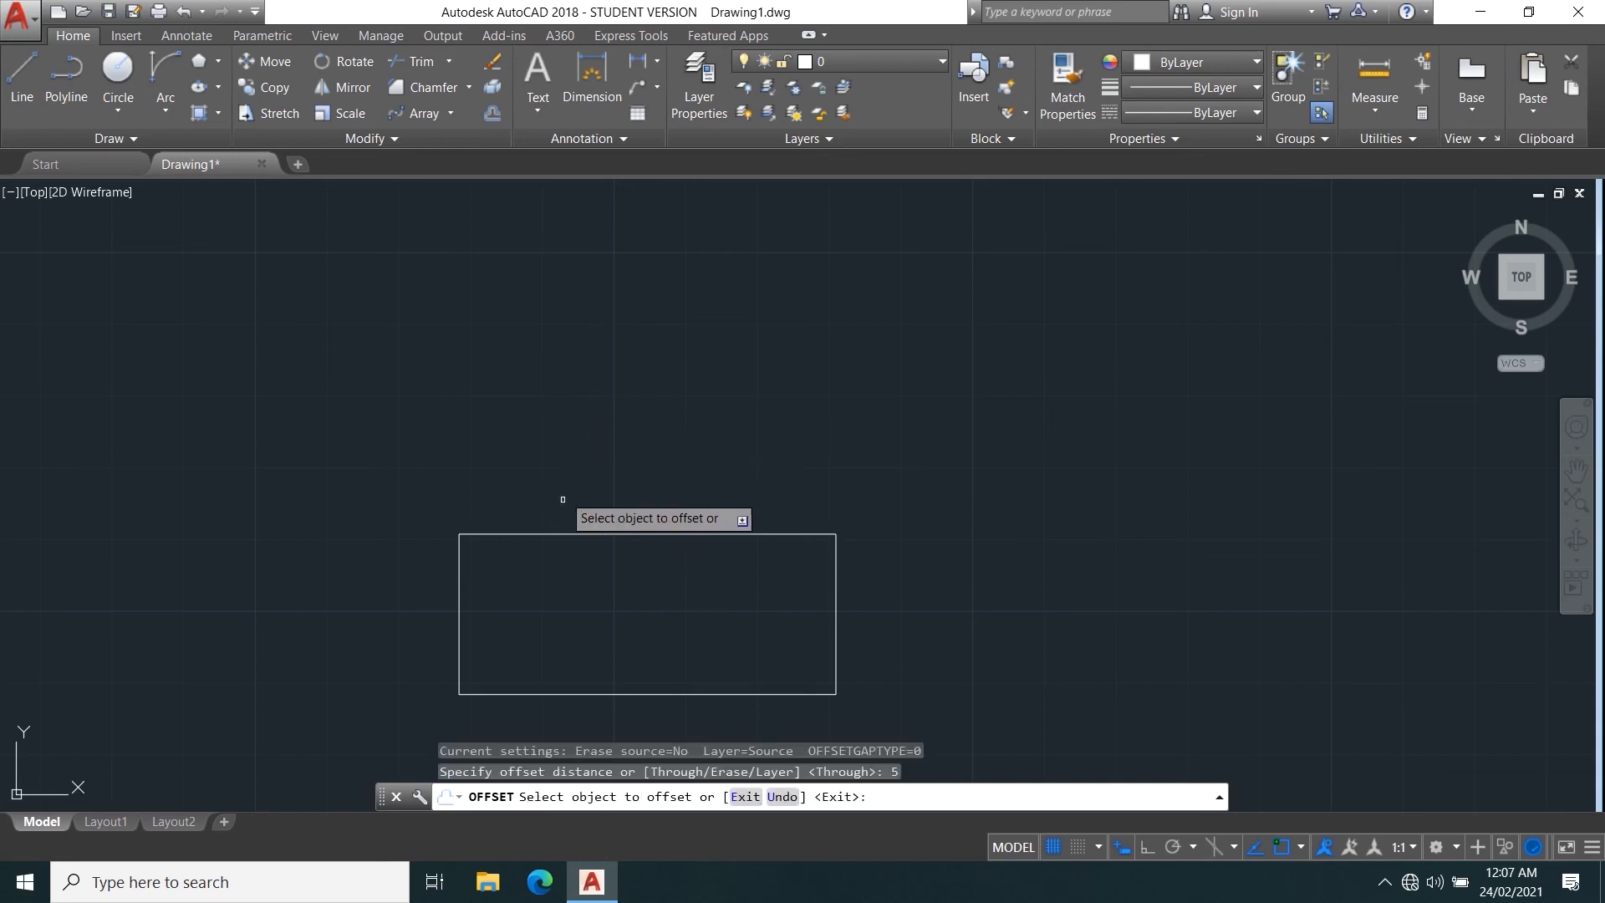
{"action": "middle_click_drag", "start_coordinate": [604, 631], "coordinate": [627, 548]}
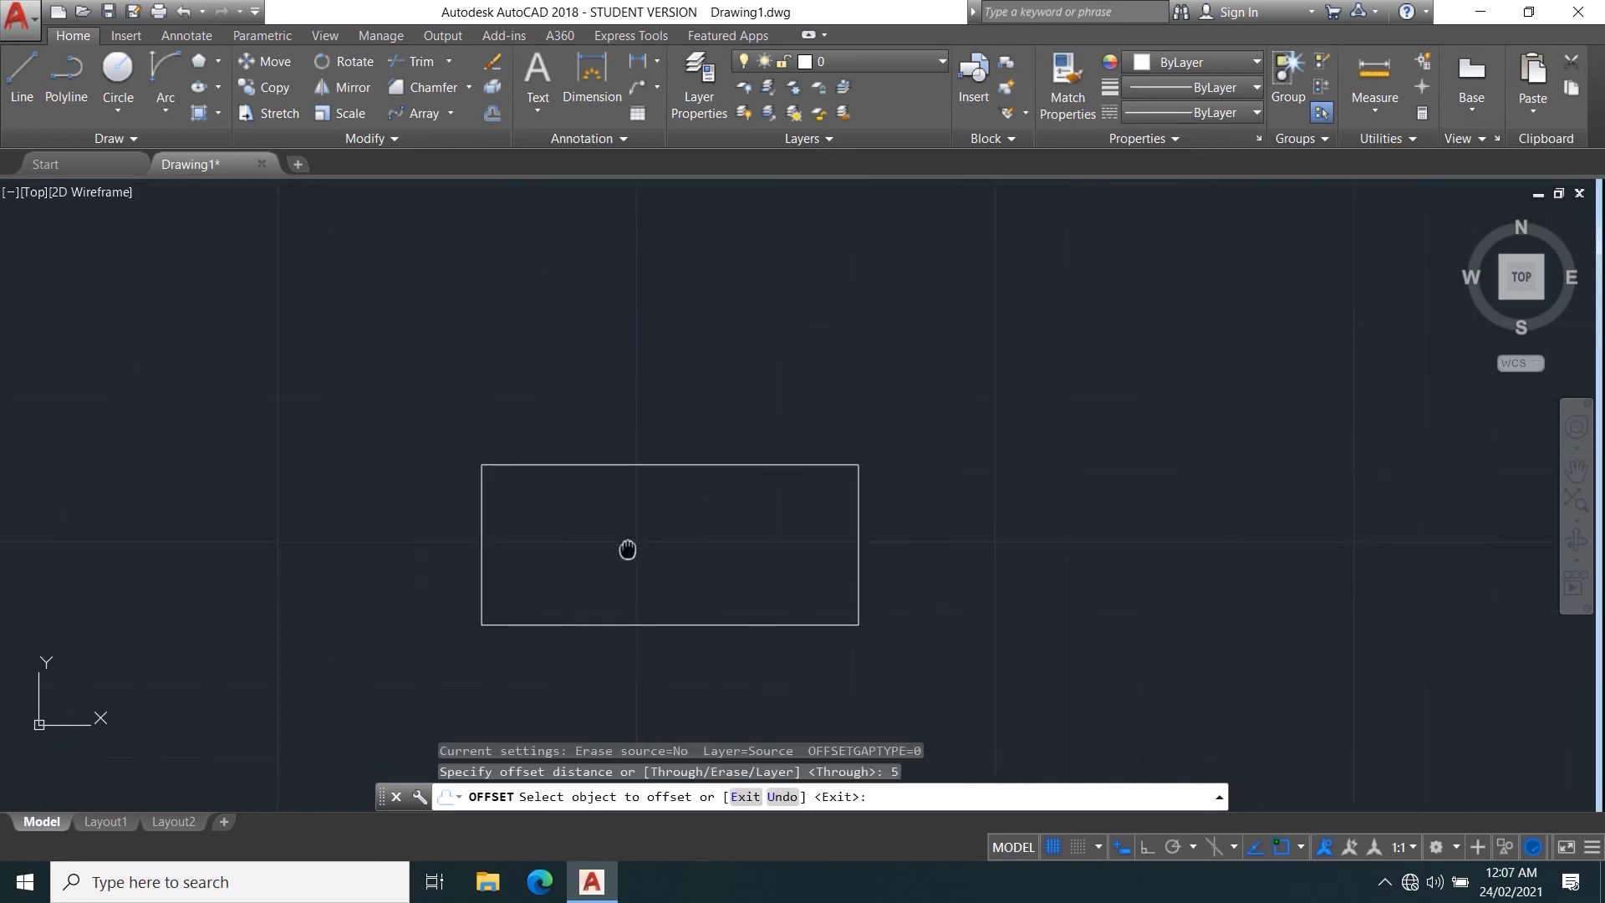
{"action": "left_click", "coordinate": [642, 462]}
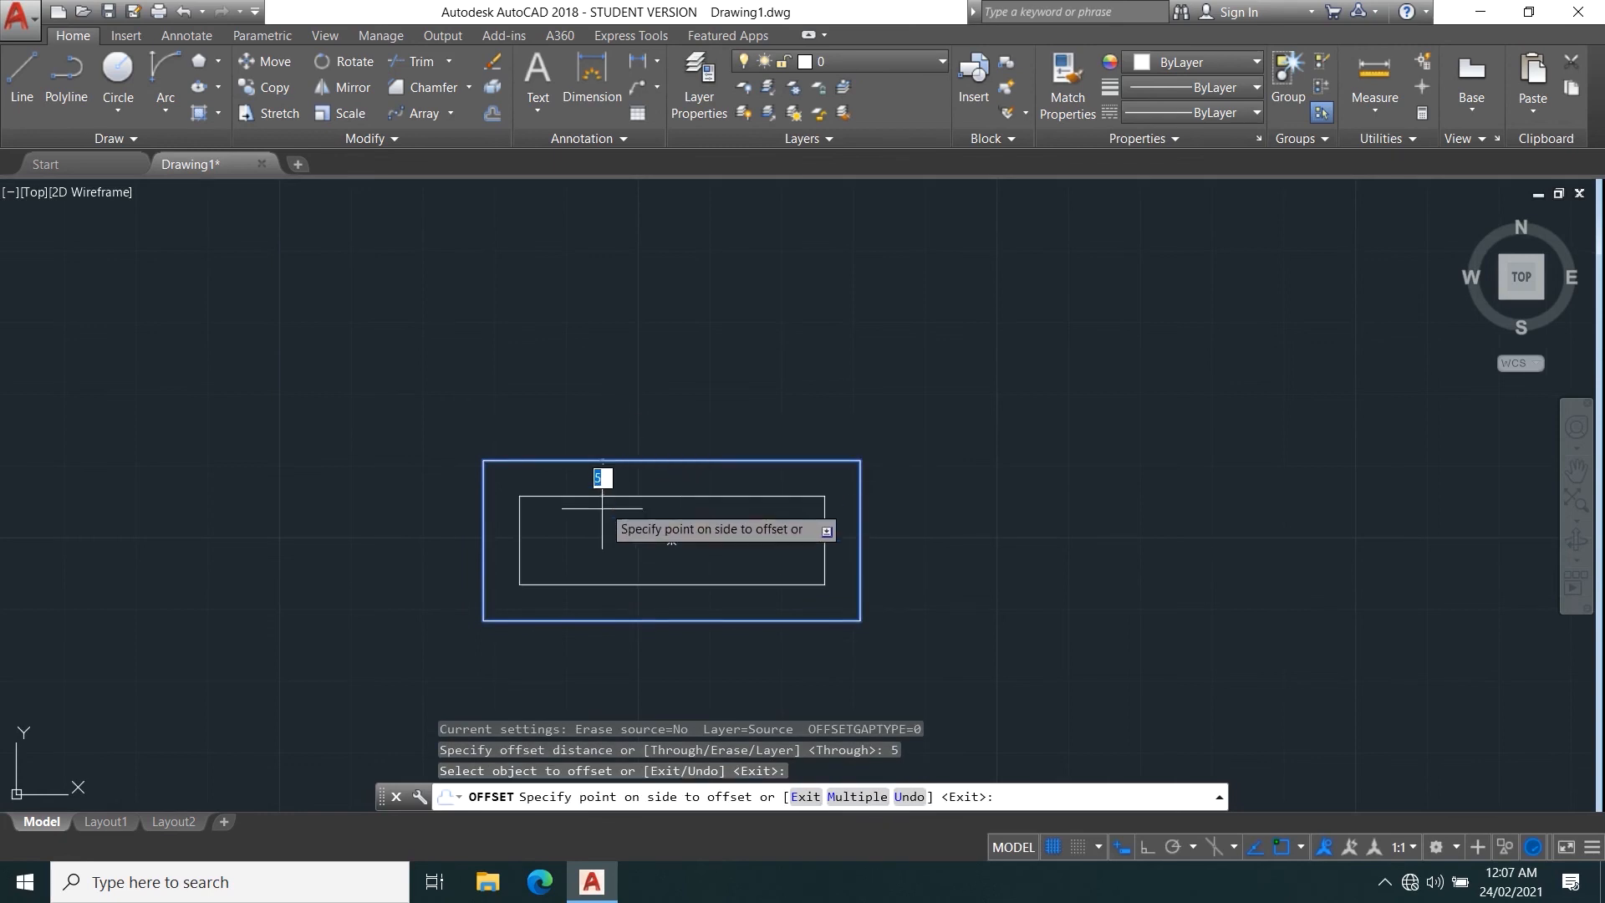
{"action": "left_click", "coordinate": [596, 534]}
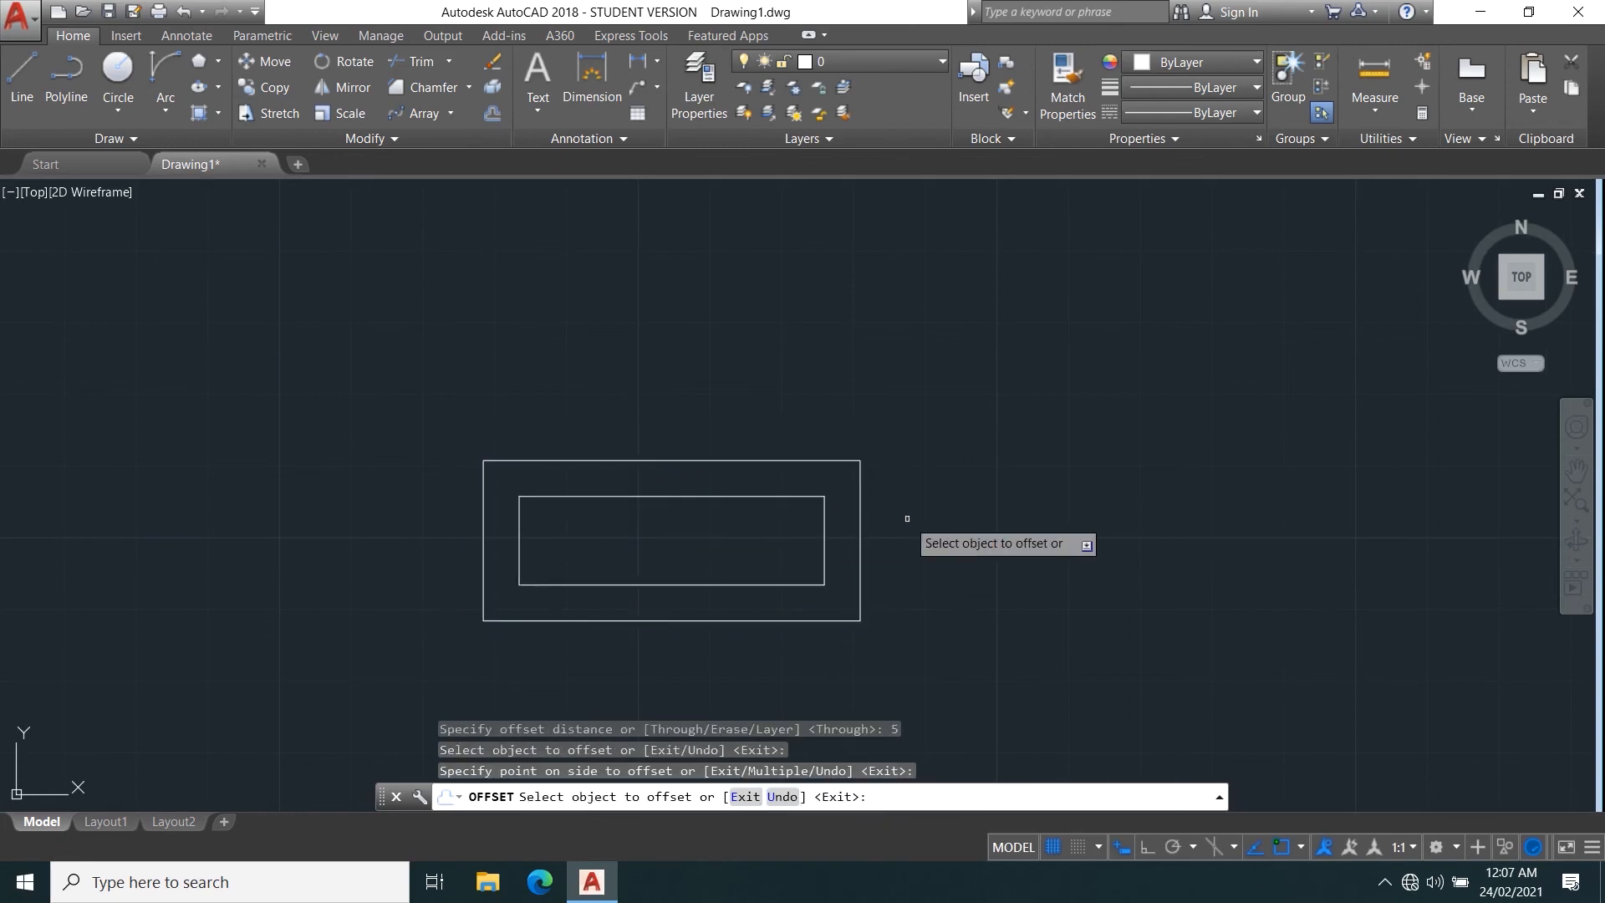
{"action": "key", "text": "Return"}
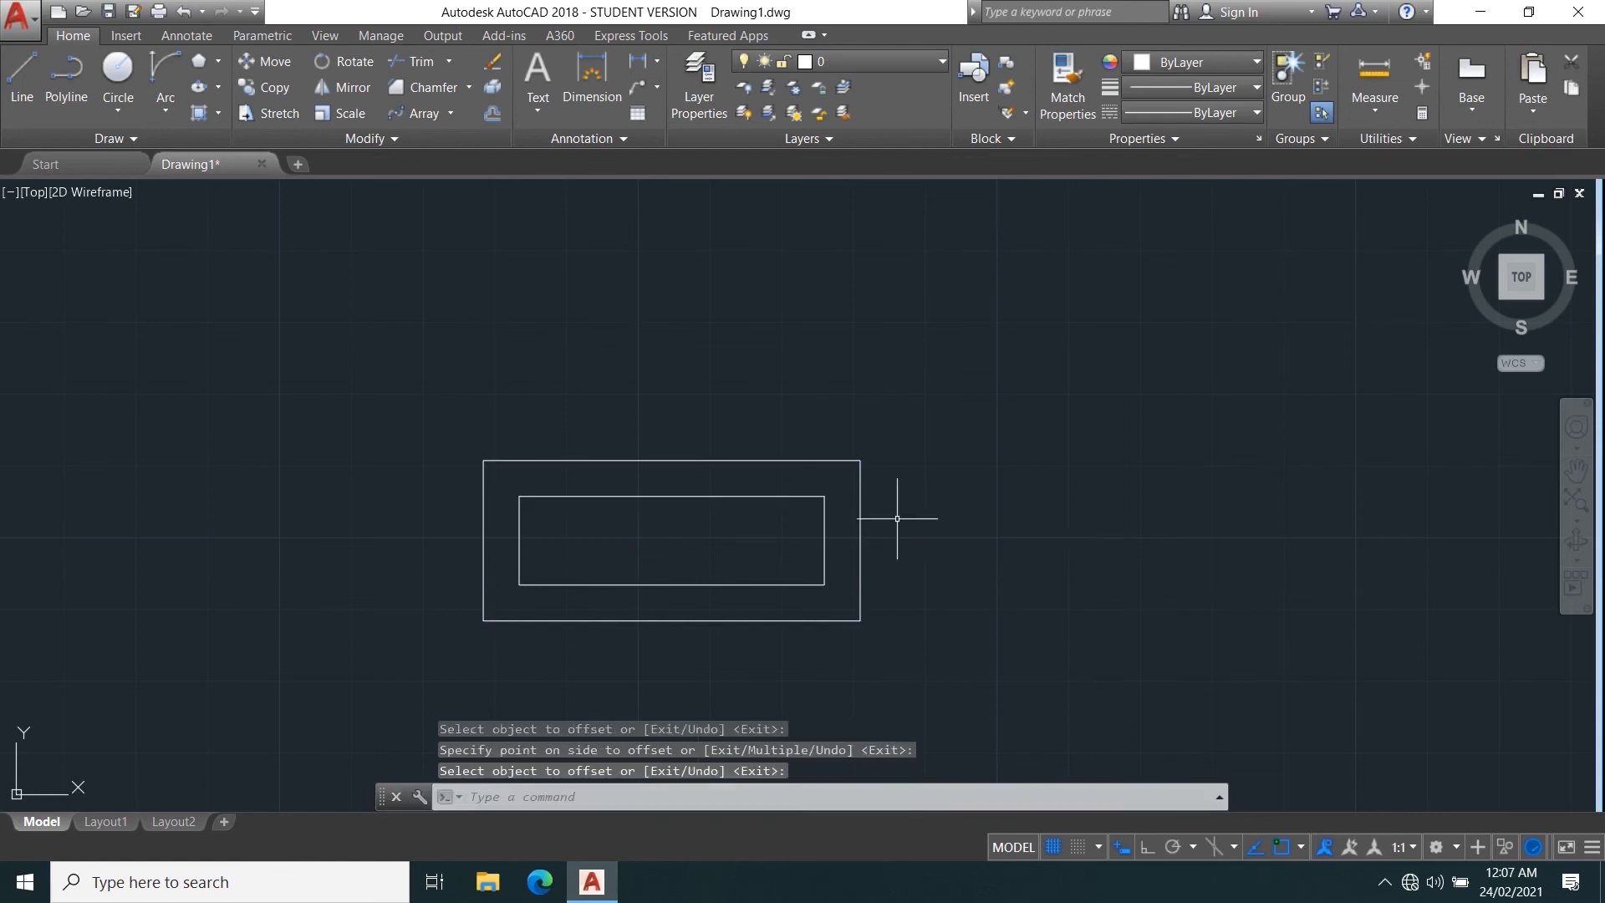
Offset the inner rectangle by a distance of 2, once inward and once outward.
{"action": "key", "text": "Return"}
{"action": "type", "text": "2"}
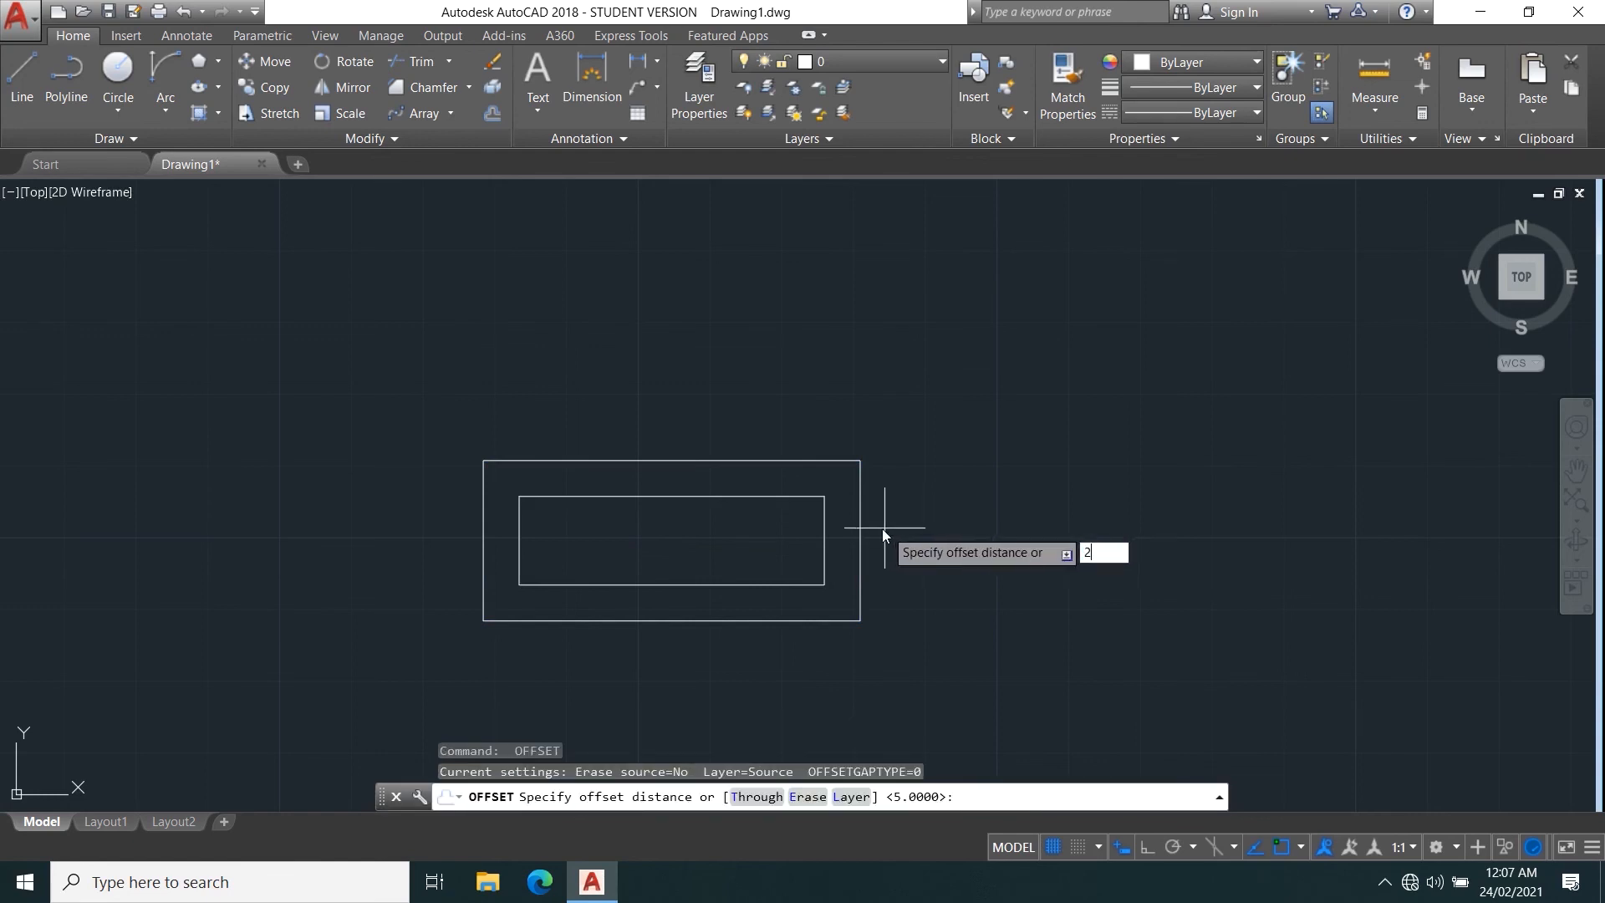
{"action": "key", "text": "Return"}
{"action": "left_click", "coordinate": [715, 499]}
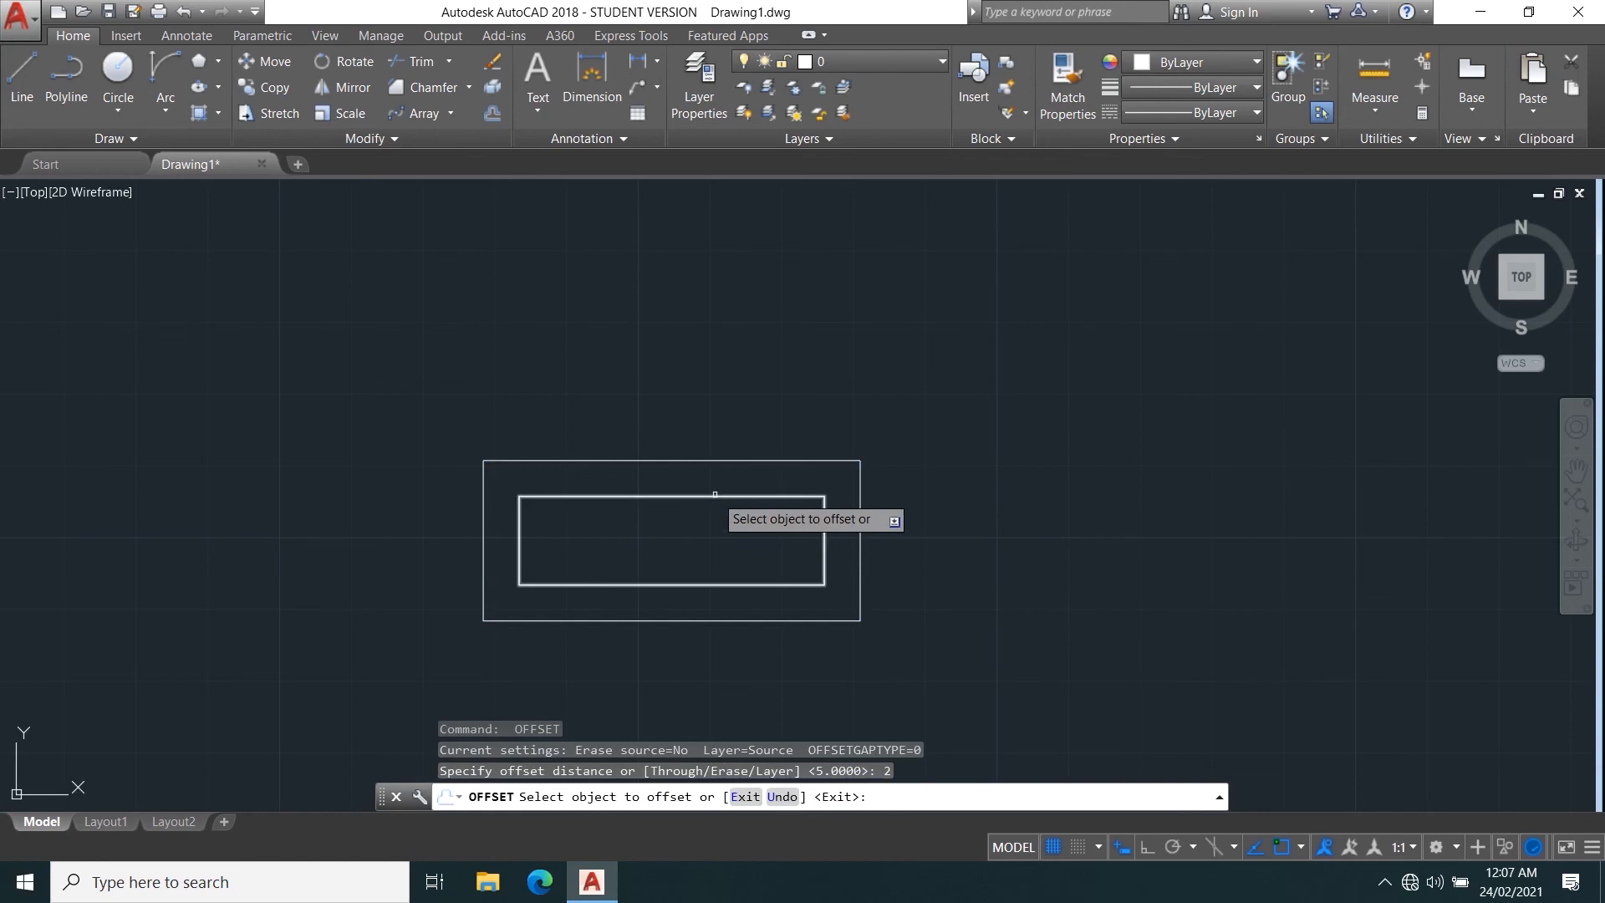
{"action": "left_click", "coordinate": [681, 535]}
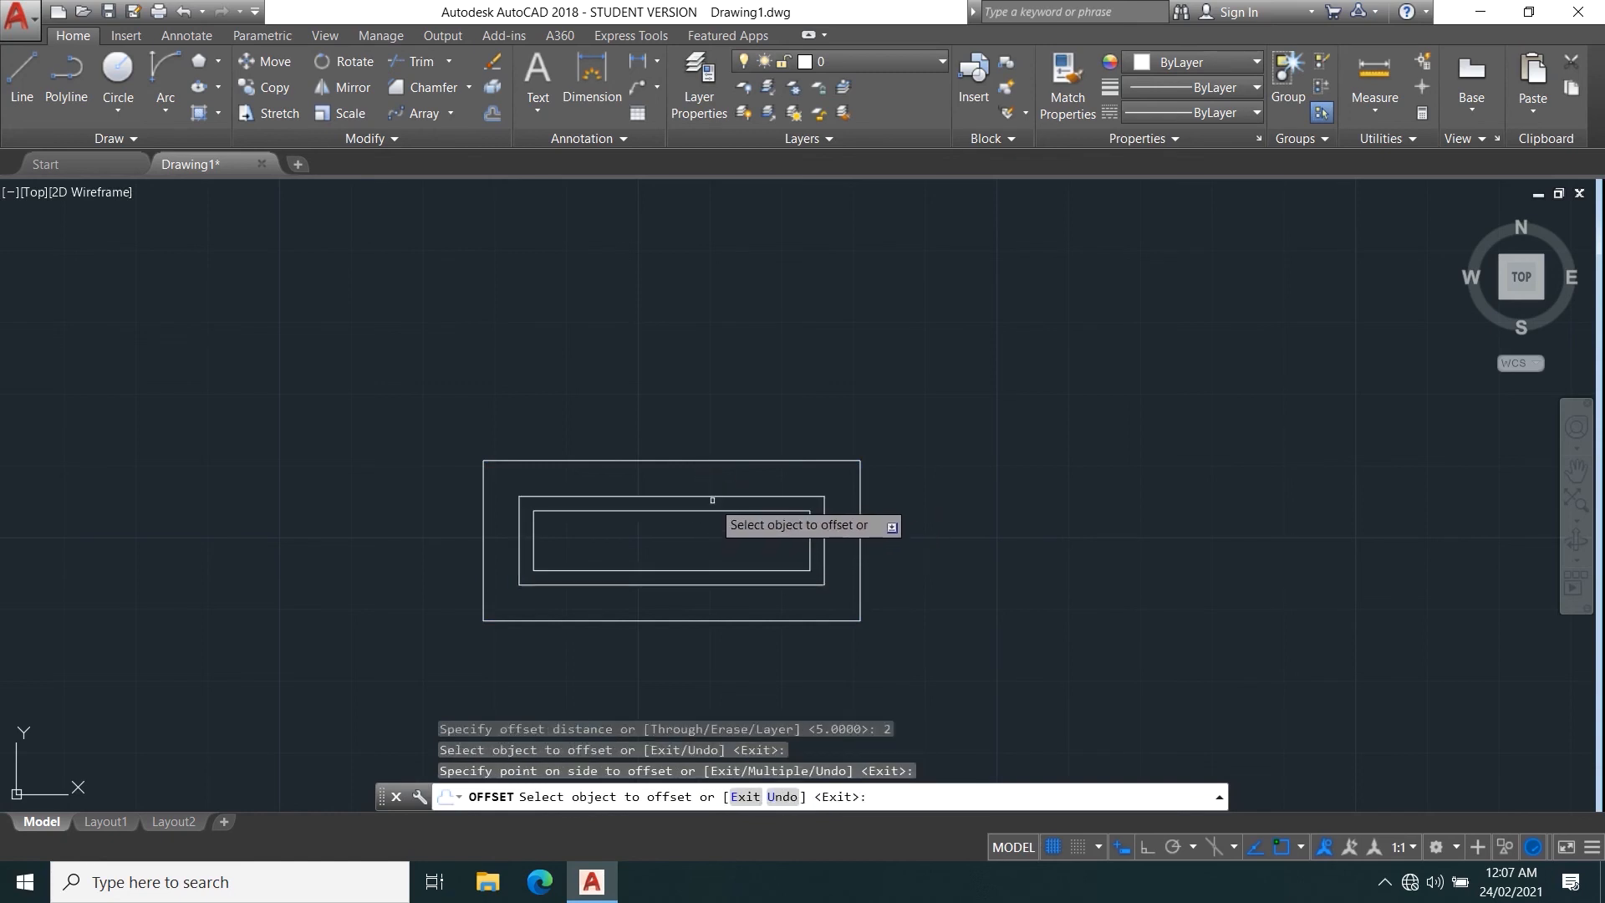
{"action": "left_click", "coordinate": [719, 497]}
{"action": "left_click", "coordinate": [736, 473]}
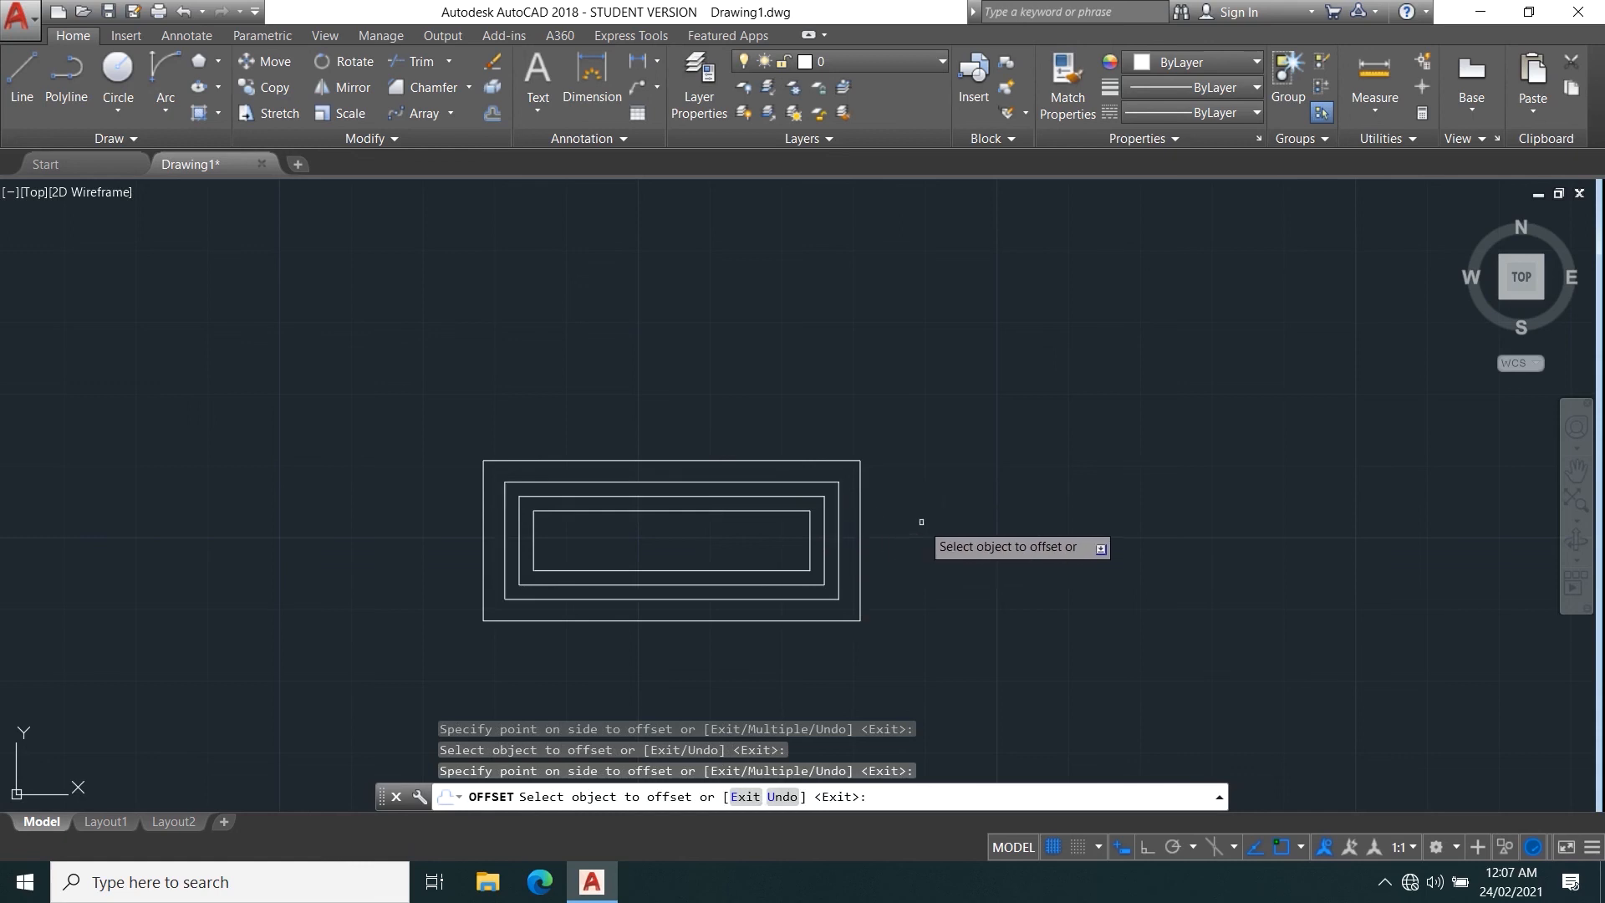
{"action": "key", "text": "Return"}
Offset the innermost rectangle outward by 20 using the Through option of Offset.
{"action": "middle_click_drag", "start_coordinate": [936, 617], "coordinate": [705, 556]}
{"action": "key", "text": "Return"}
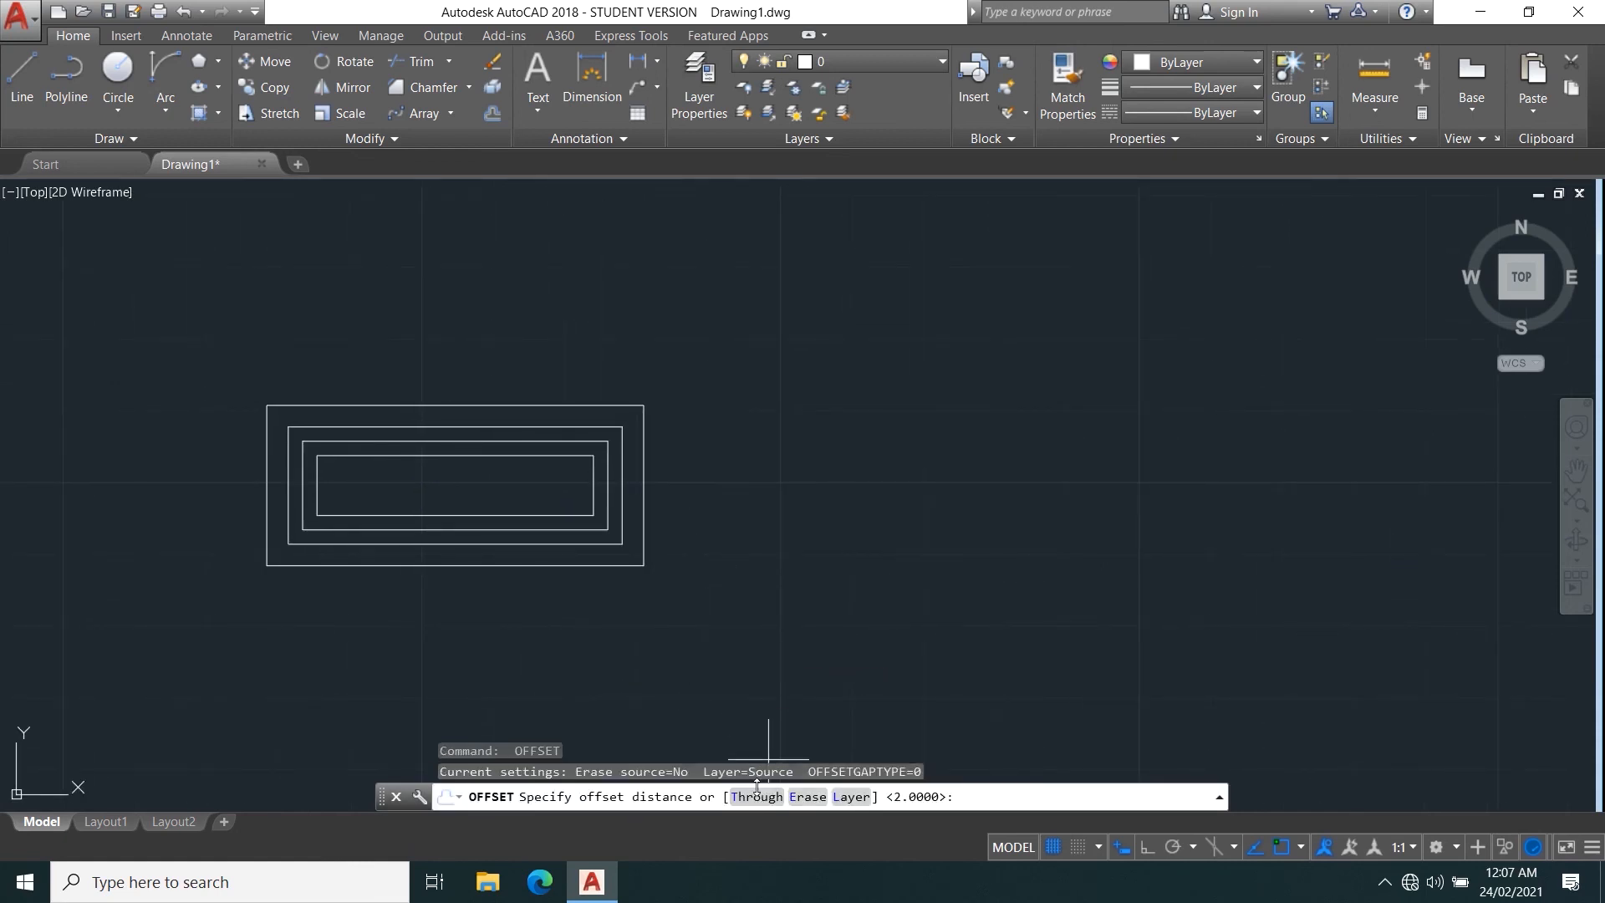
{"action": "left_click", "coordinate": [783, 795]}
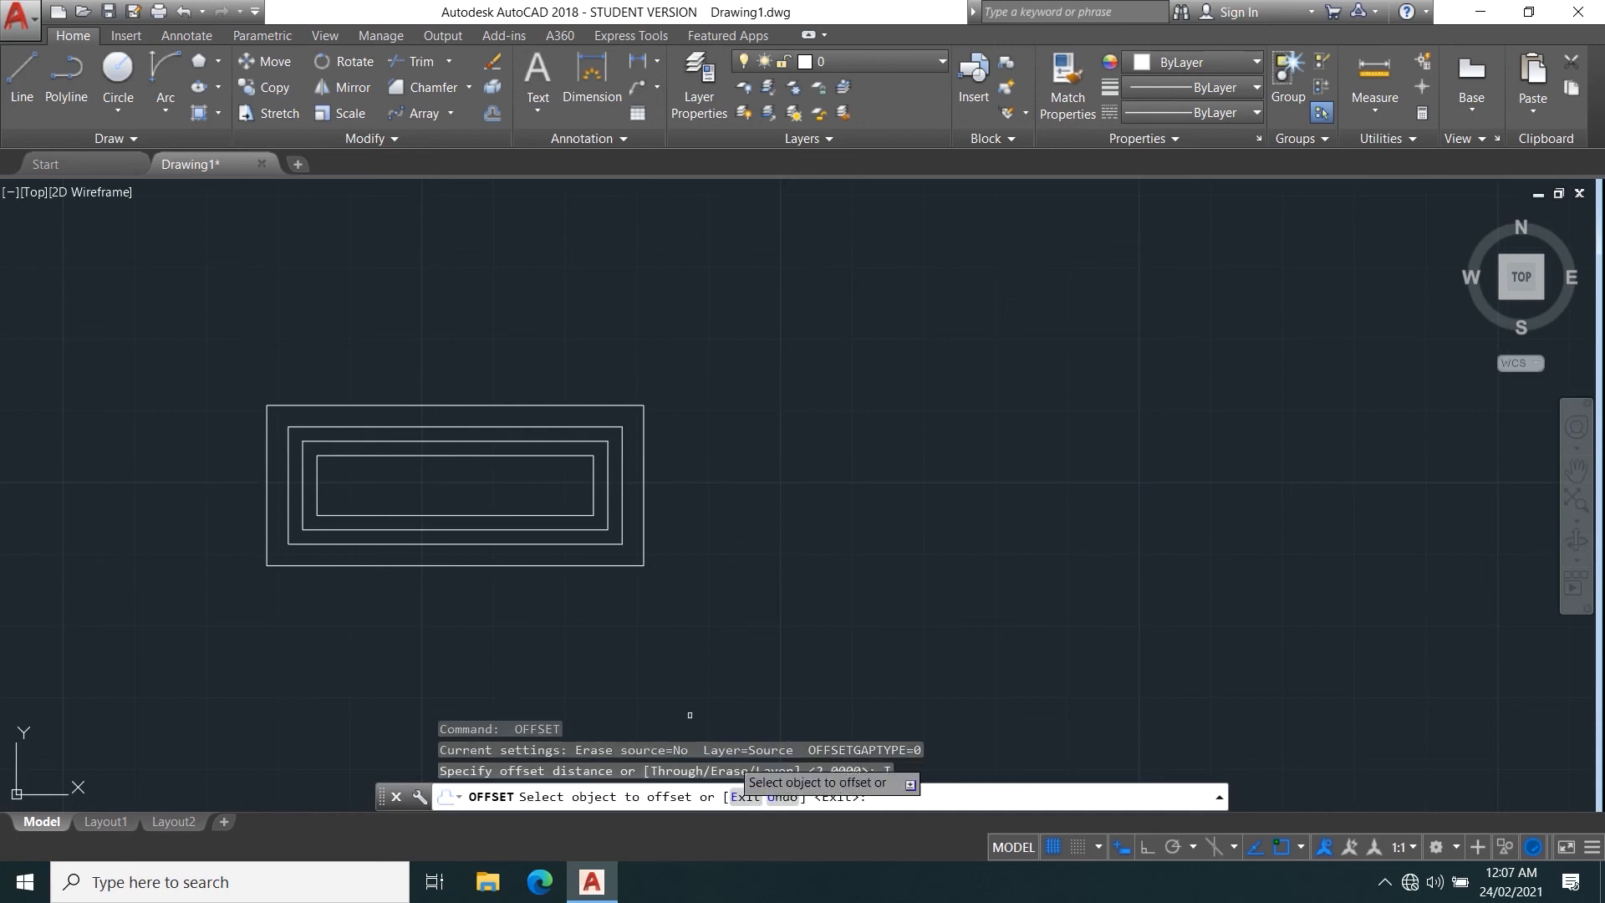
{"action": "left_click", "coordinate": [488, 454]}
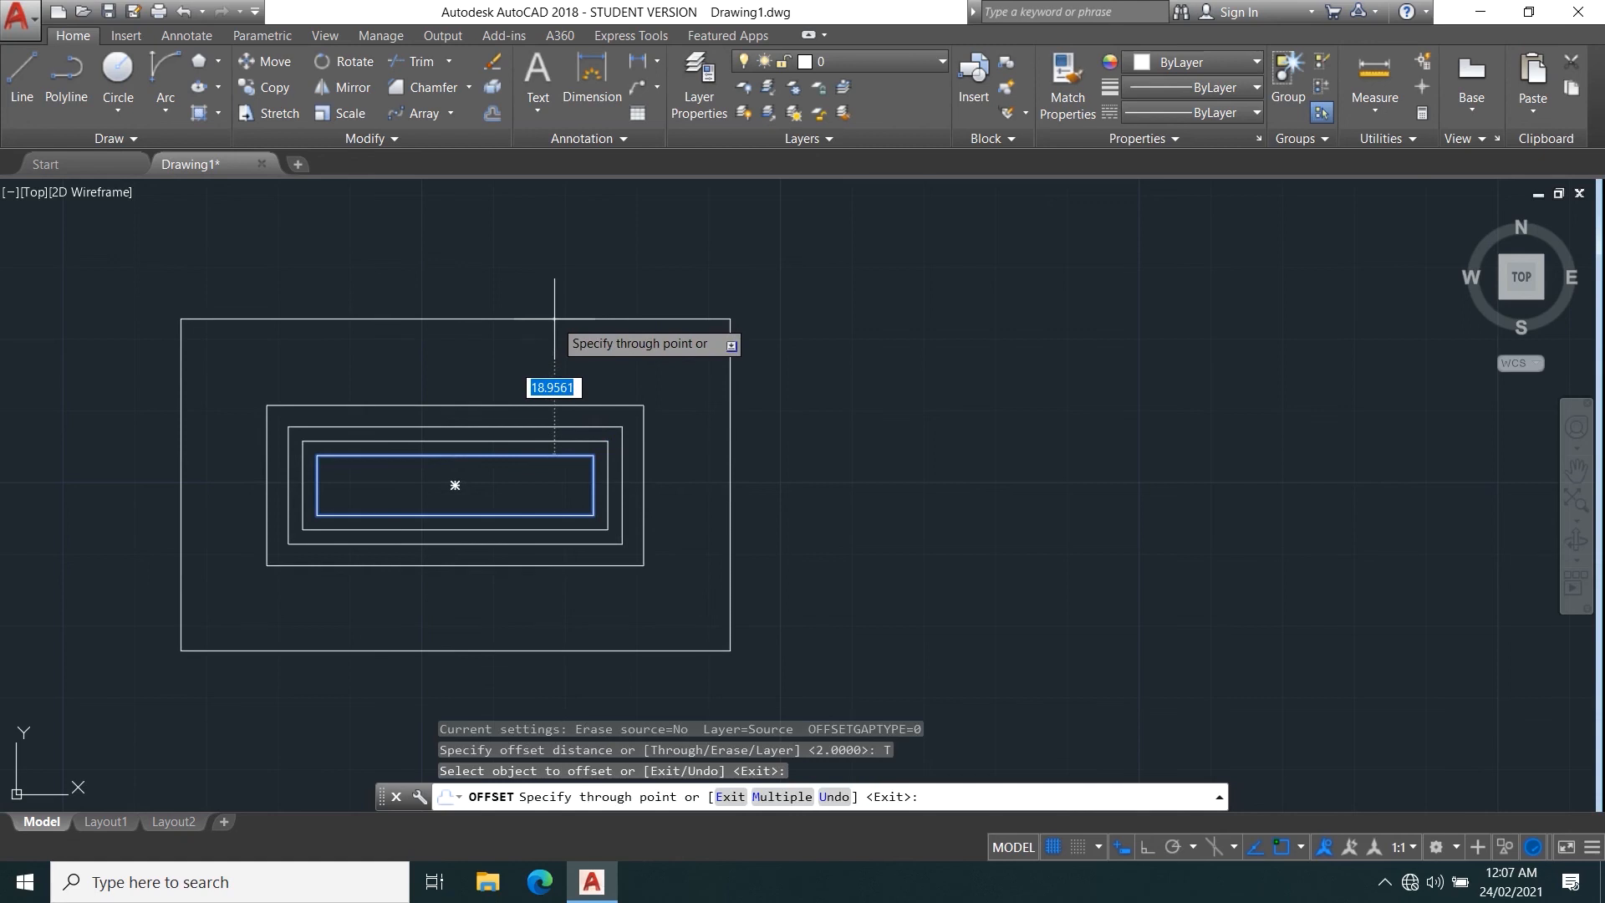
{"action": "type", "text": "20"}
{"action": "key", "text": "Return"}
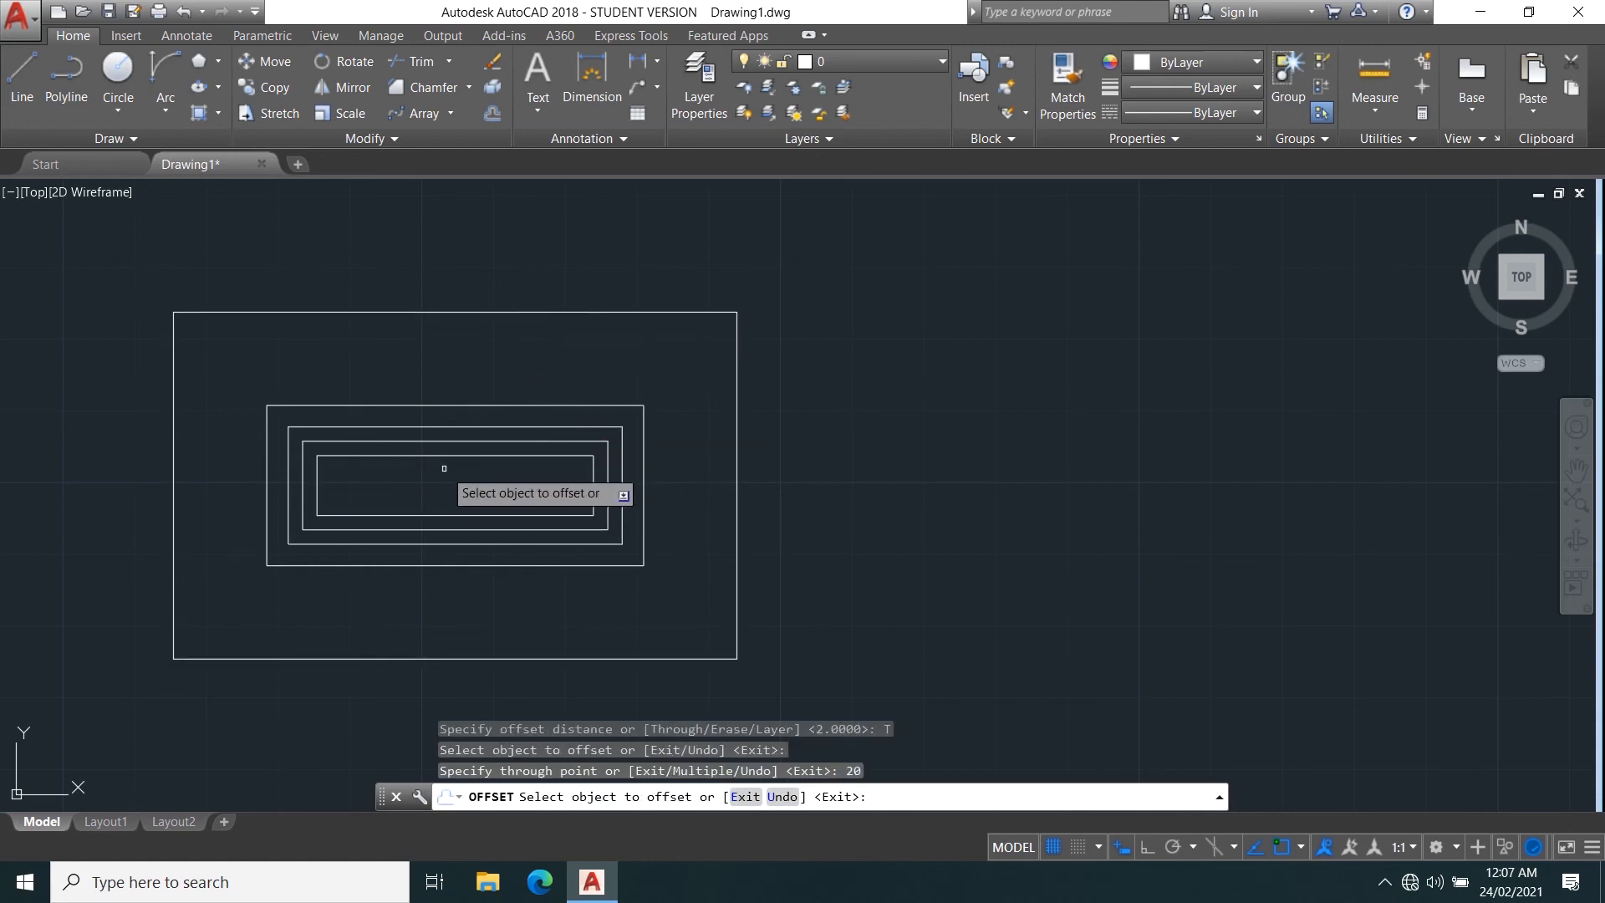
{"action": "key", "text": "Escape"}
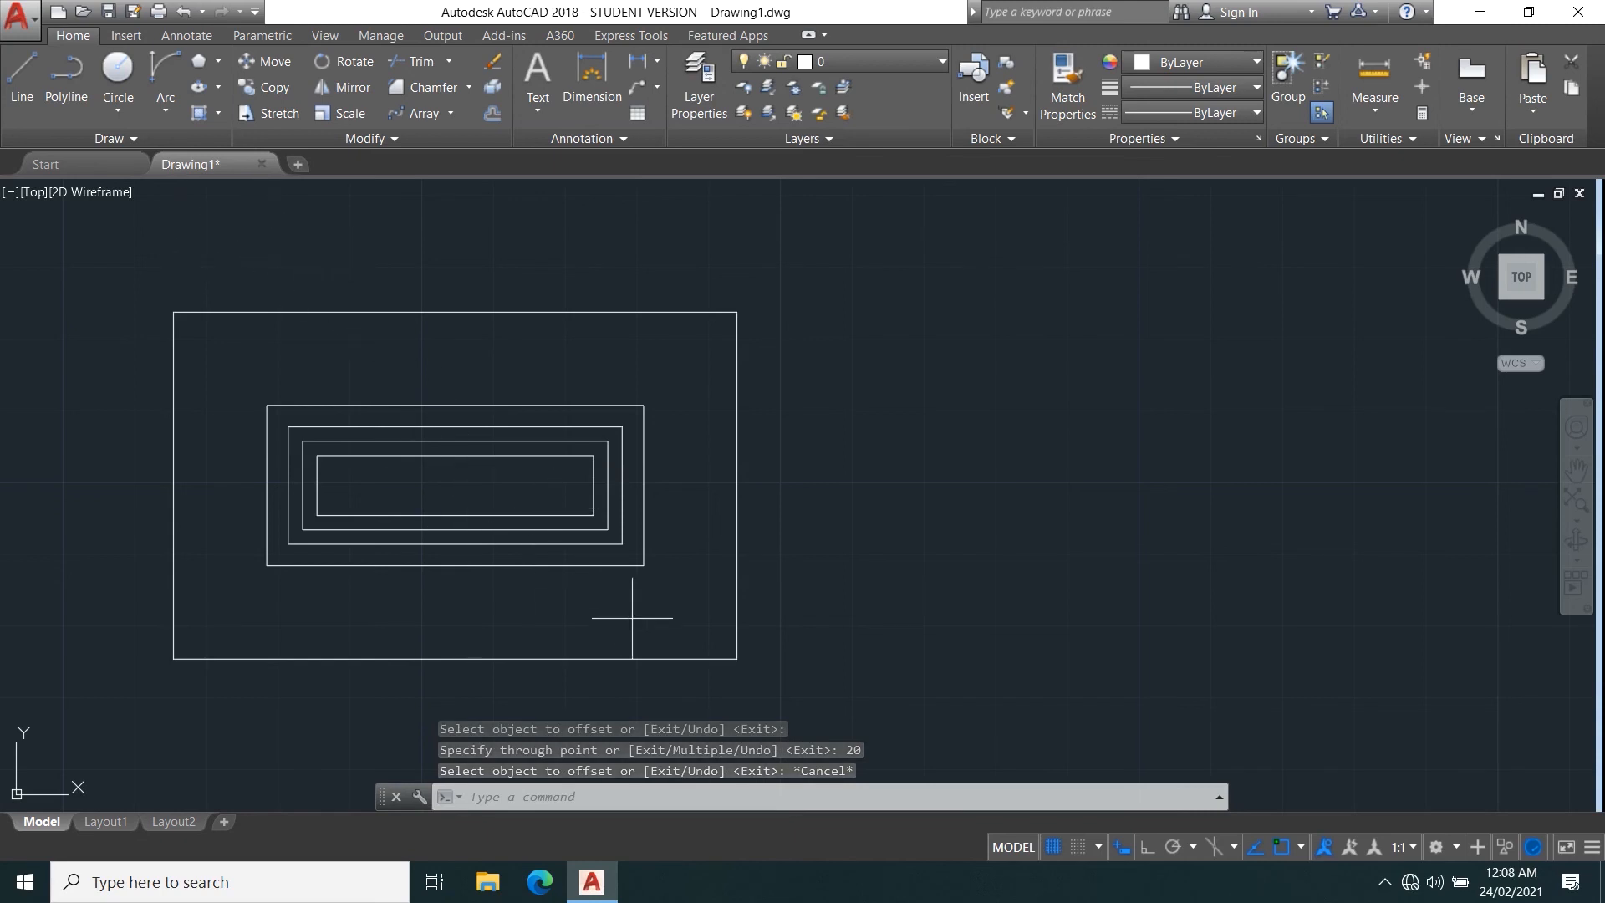
Offset the outermost rectangle inward with the Through option, through a point about 9 units inside it, short of the original rectangle.
{"action": "key", "text": "Return"}
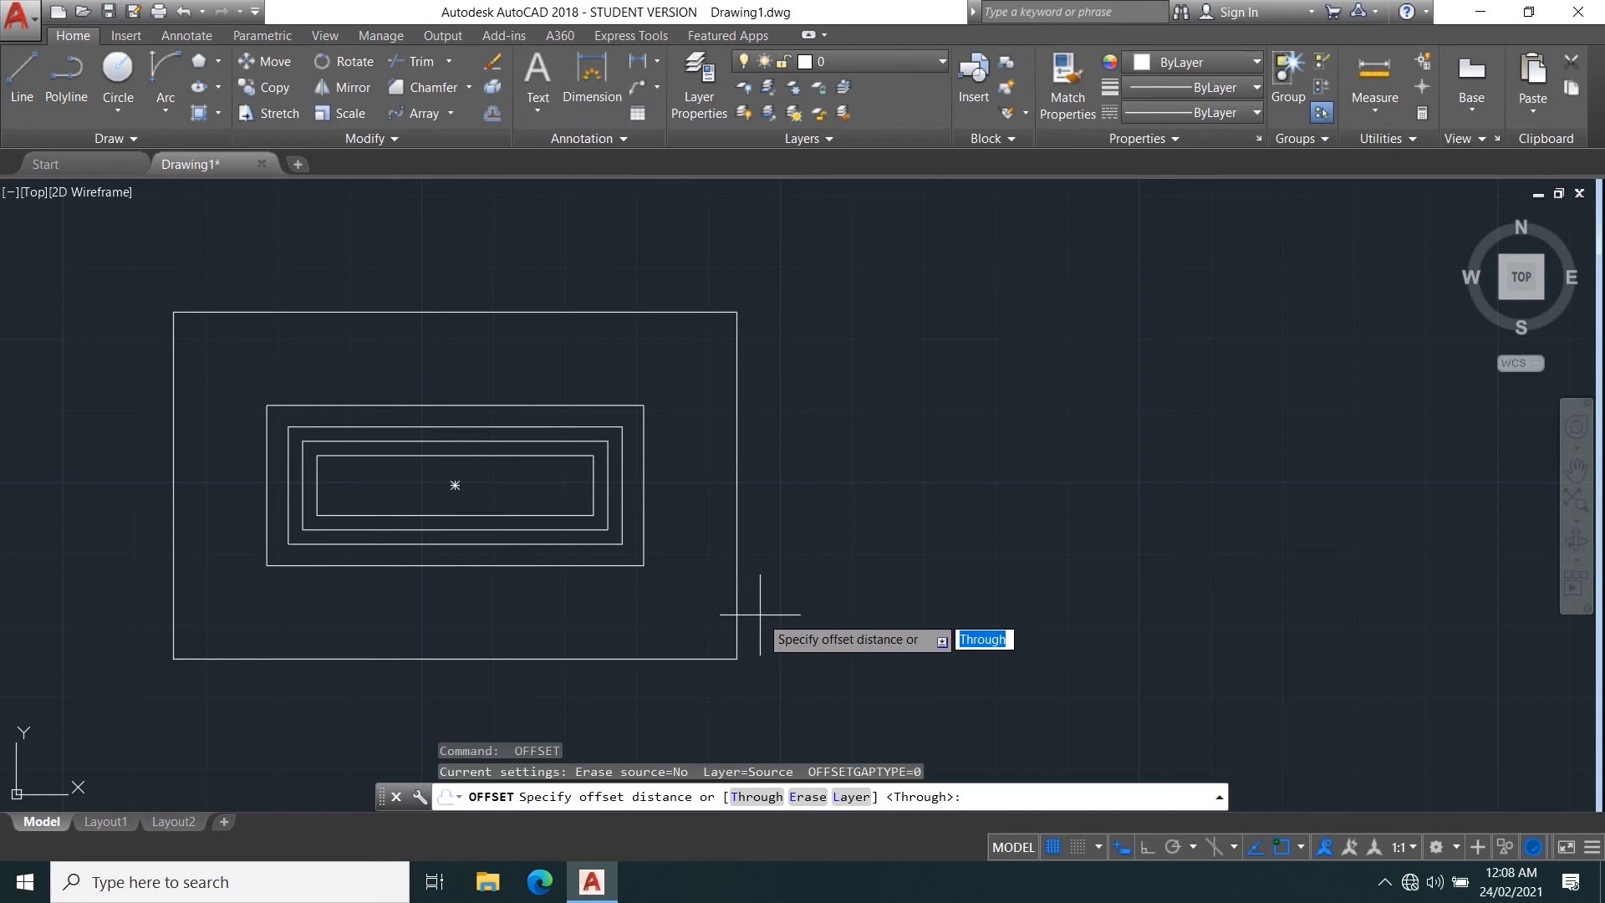
{"action": "key", "text": "Return"}
{"action": "left_click", "coordinate": [736, 612]}
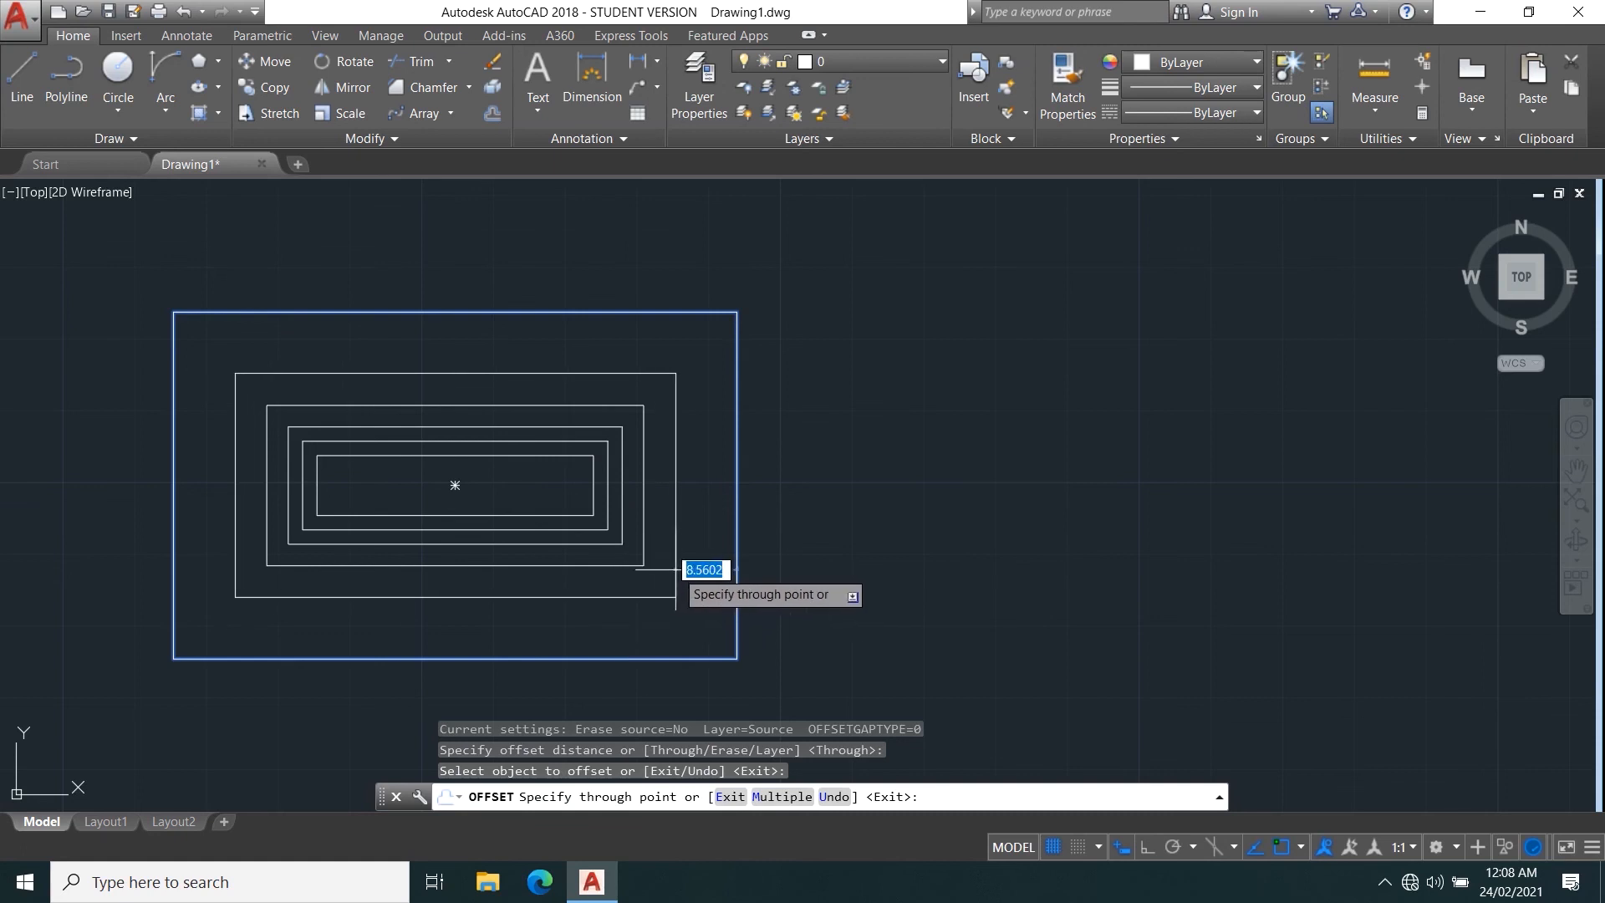
{"action": "left_click", "coordinate": [673, 570]}
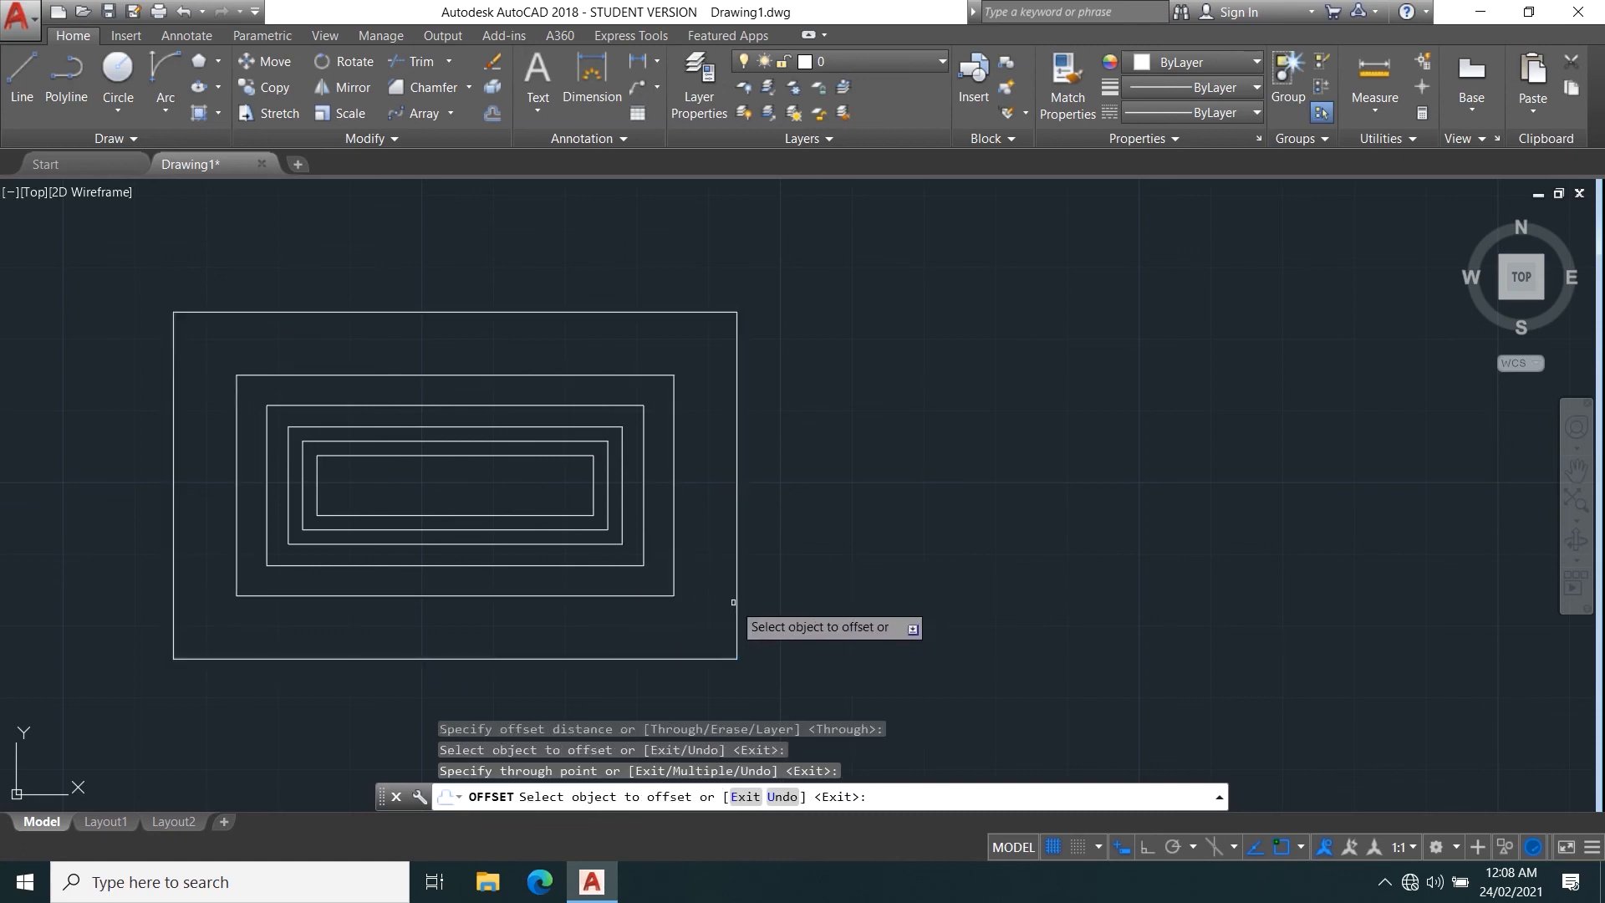
{"action": "key", "text": "Return"}
{"action": "scroll", "coordinate": [430, 458], "scroll_direction": "down", "scroll_amount": 4}
{"action": "middle_click_drag", "start_coordinate": [297, 454], "coordinate": [846, 494]}
{"action": "middle_click_drag", "start_coordinate": [840, 577], "coordinate": [910, 430]}
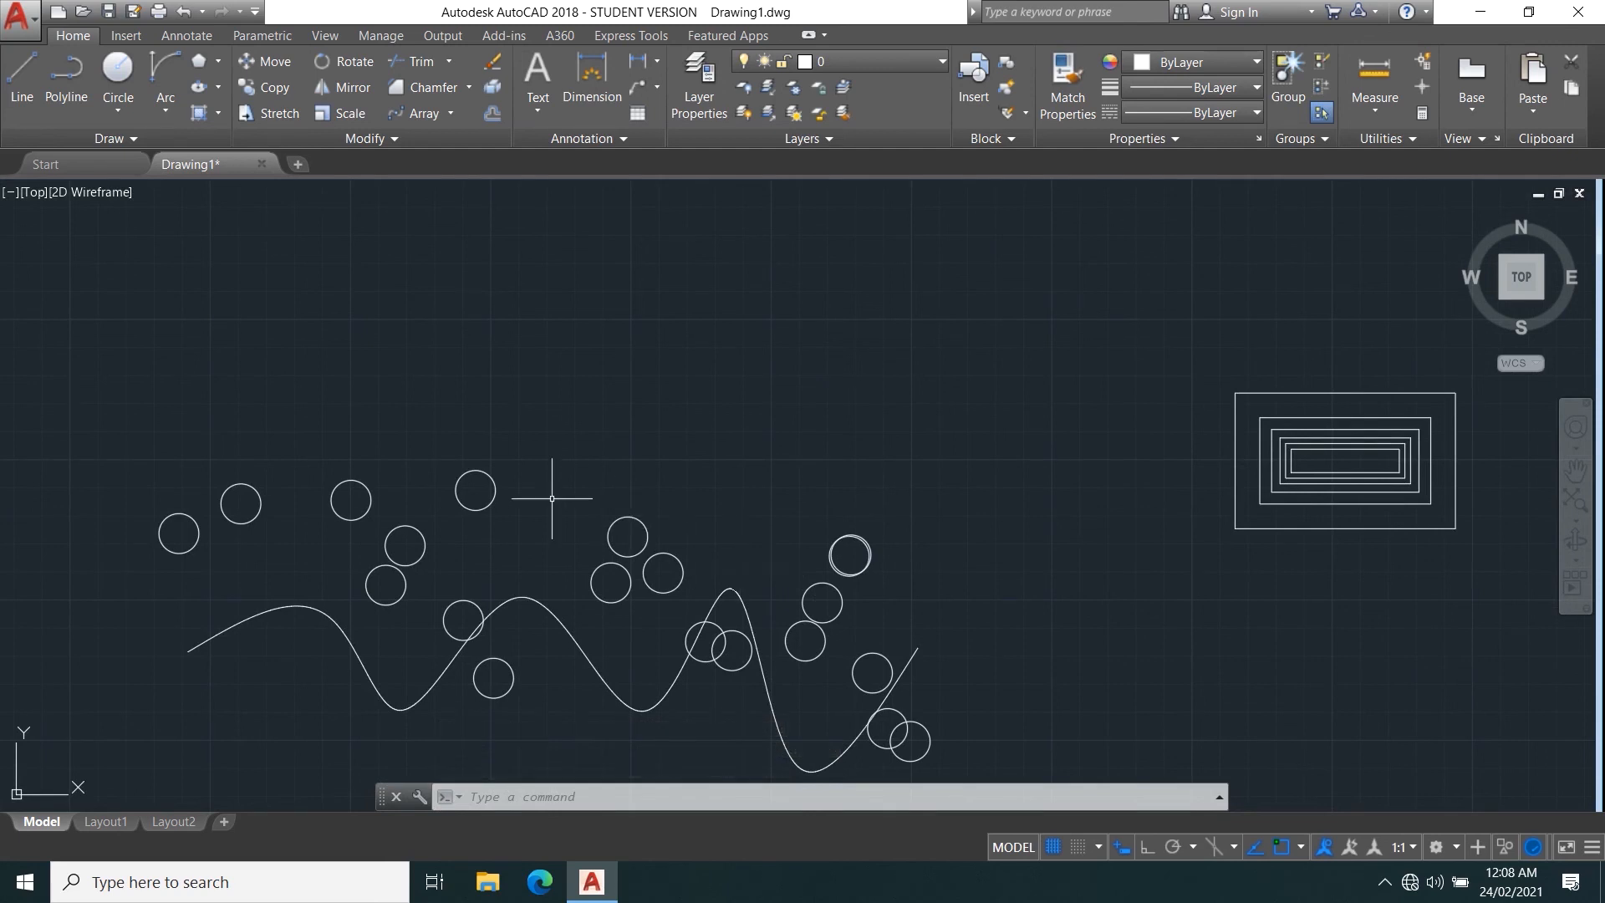
{"action": "scroll", "coordinate": [519, 466], "scroll_direction": "down", "scroll_amount": 5}
{"action": "scroll", "coordinate": [487, 485], "scroll_direction": "up", "scroll_amount": 3}
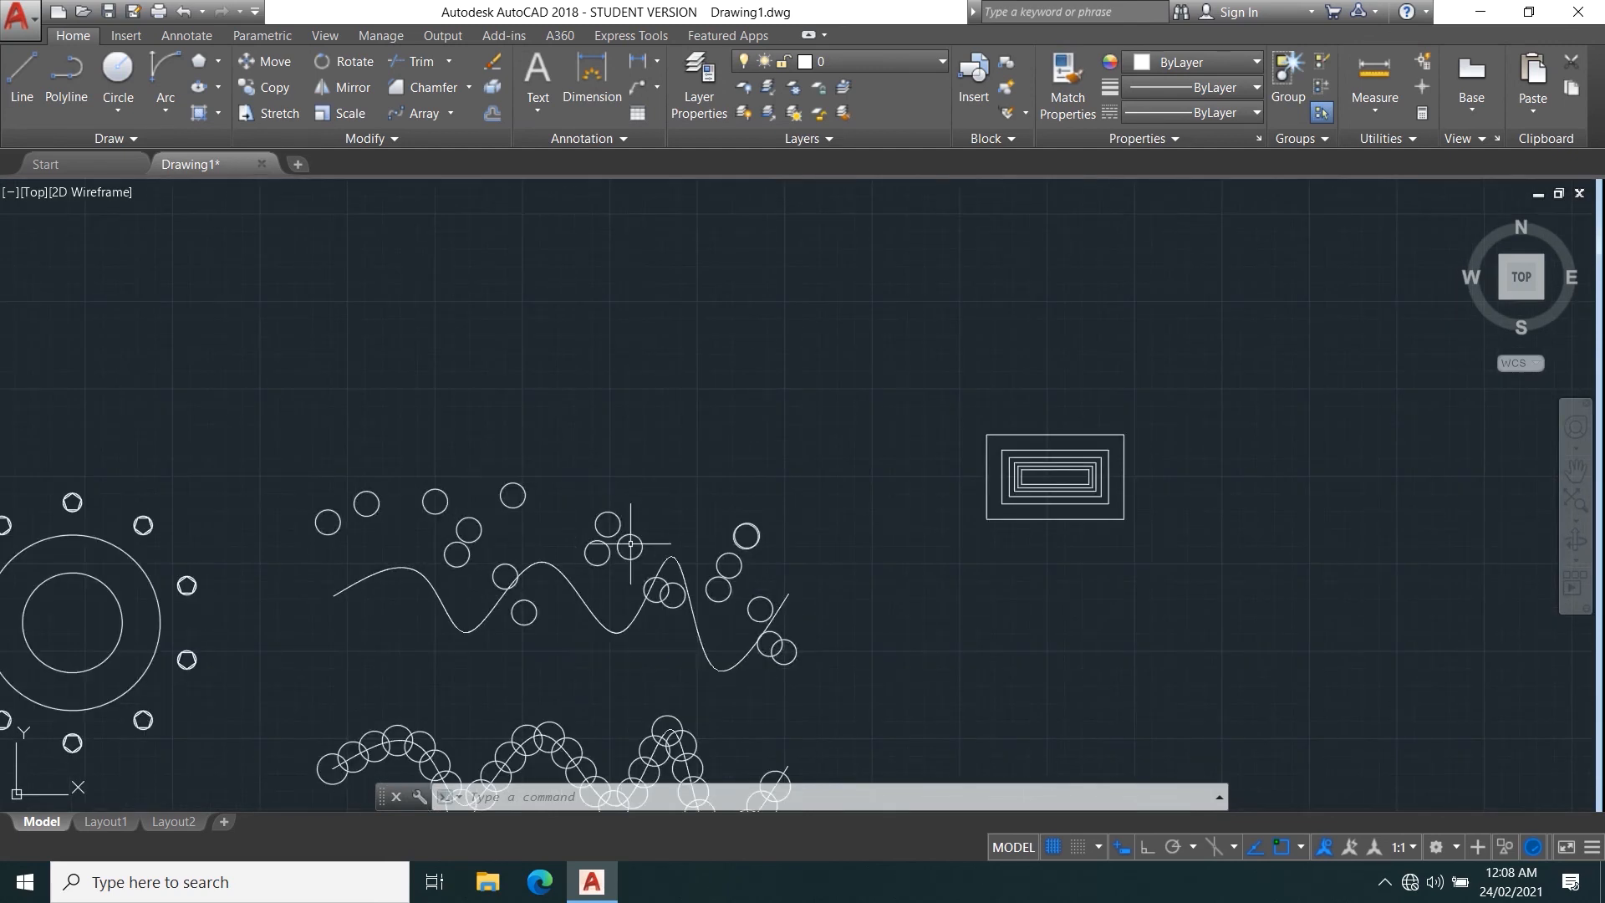
{"action": "middle_click_drag", "start_coordinate": [629, 561], "coordinate": [666, 417]}
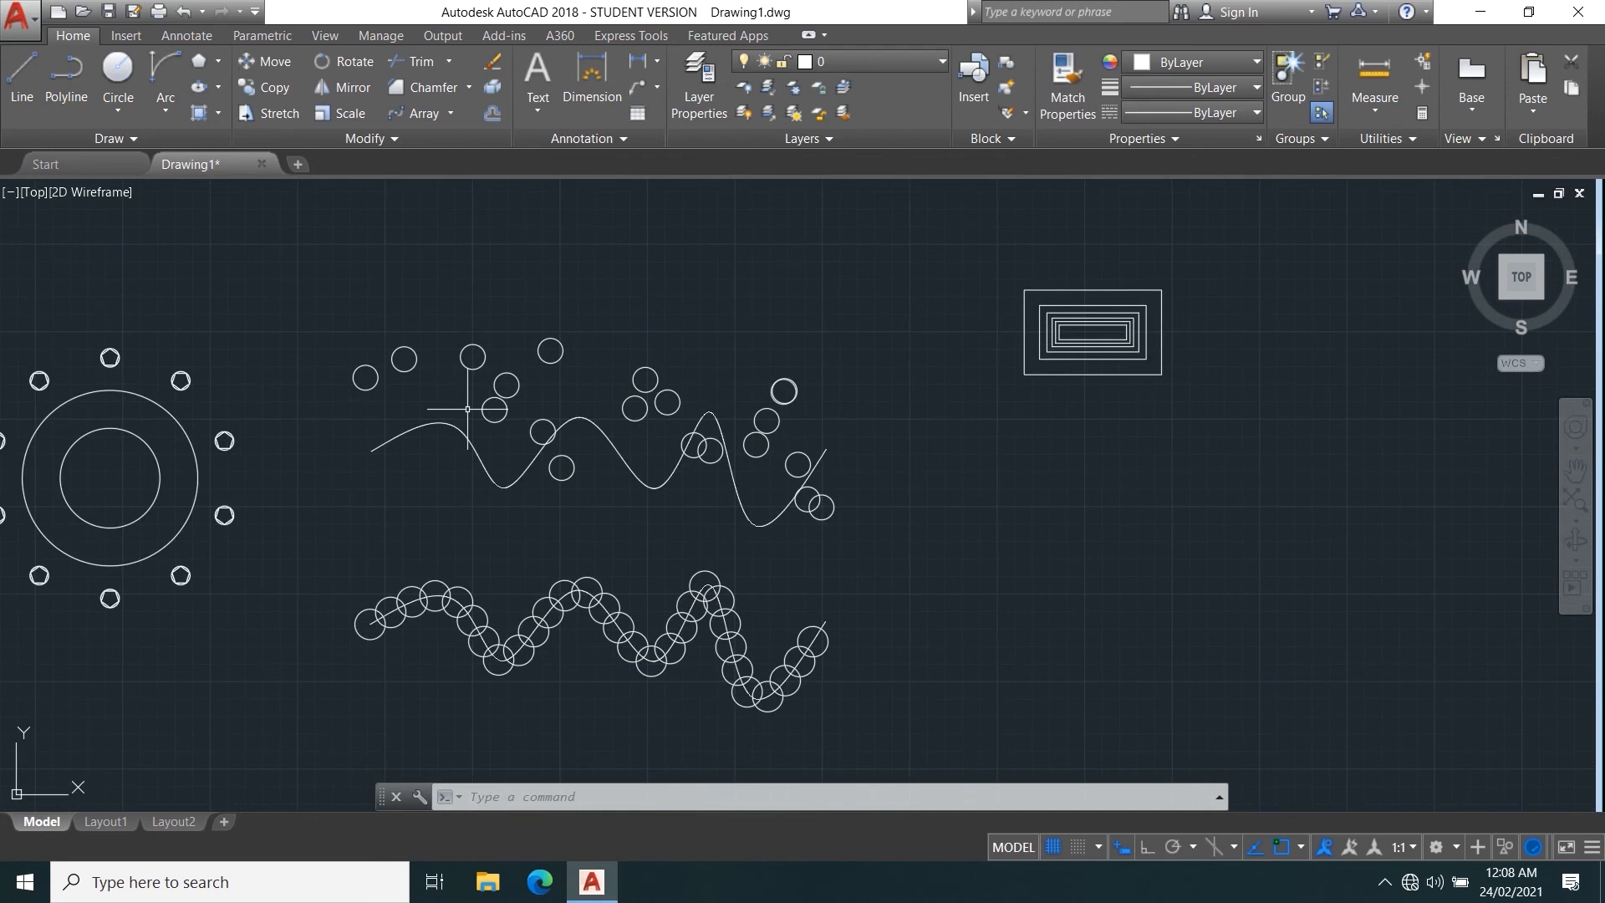